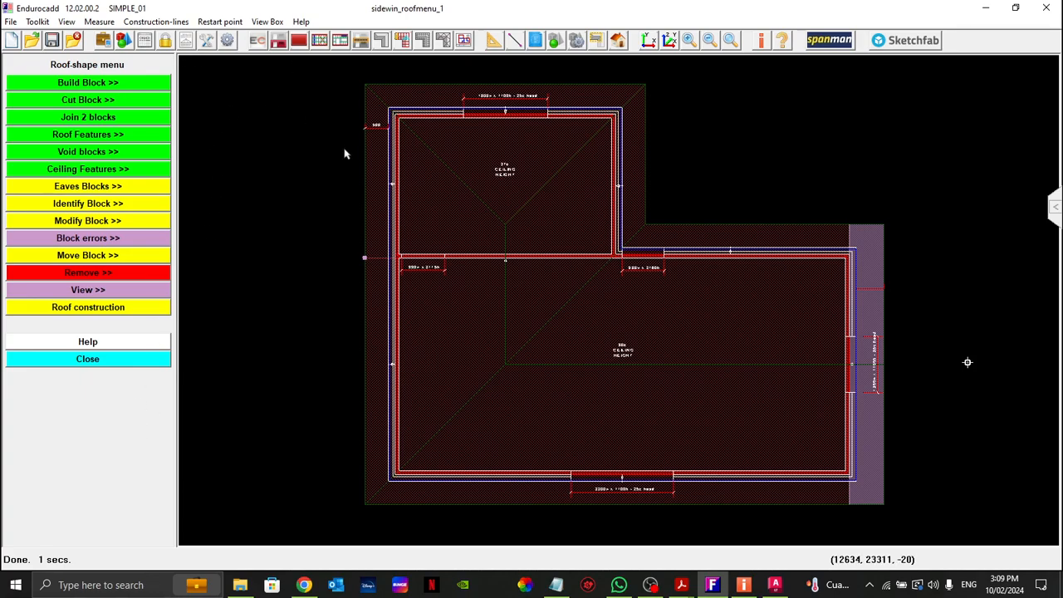
drag(327, 67, 763, 313)
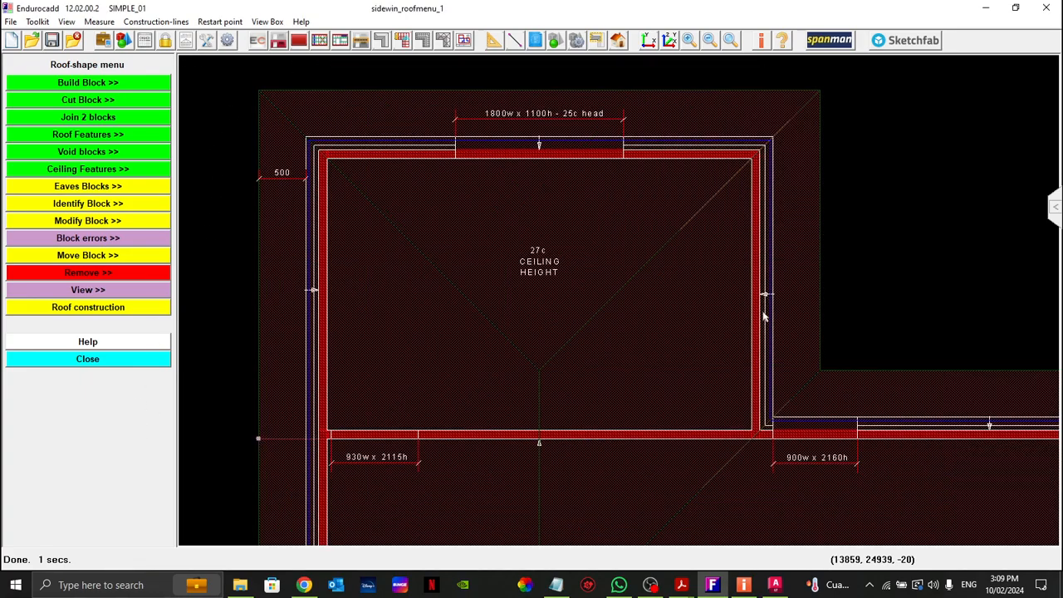
drag(625, 248, 639, 234)
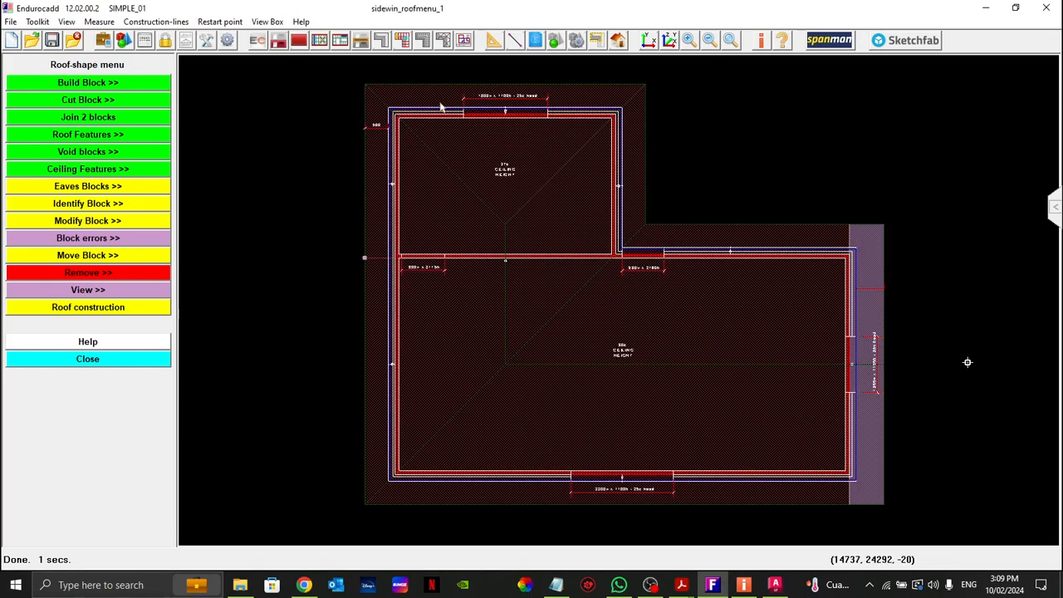
drag(345, 74, 706, 324)
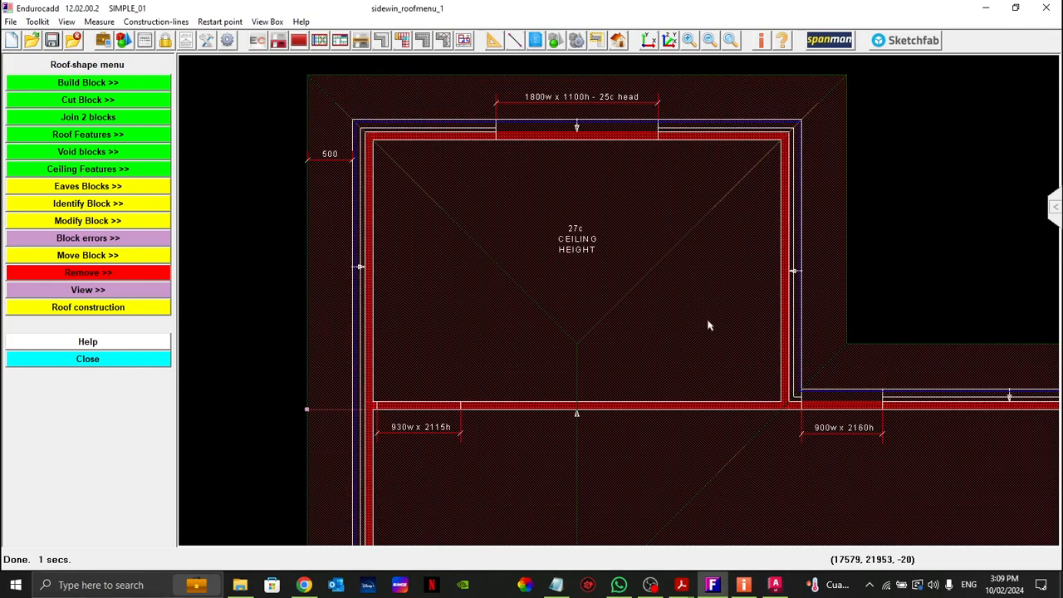
Step: Examine the automatic restart point settings with the feature switched on, and close the dialog without applying them
click(215, 22)
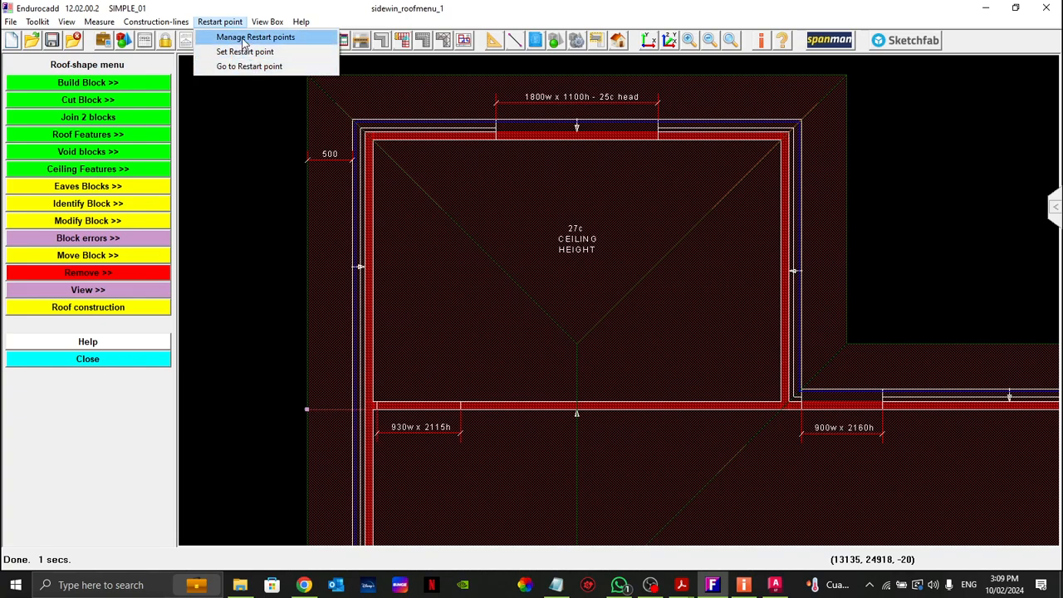
click(242, 42)
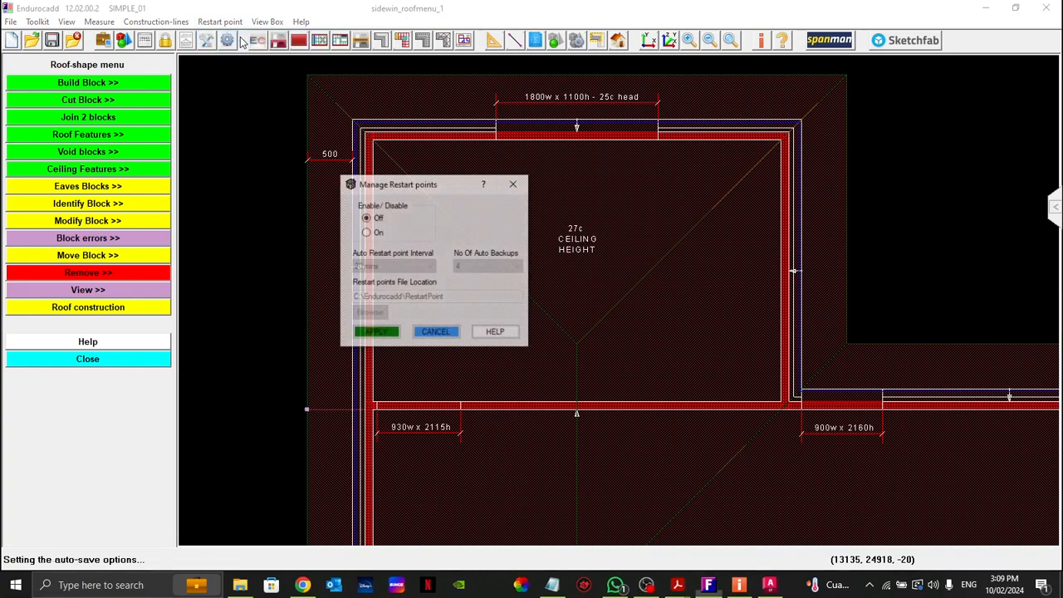
click(366, 233)
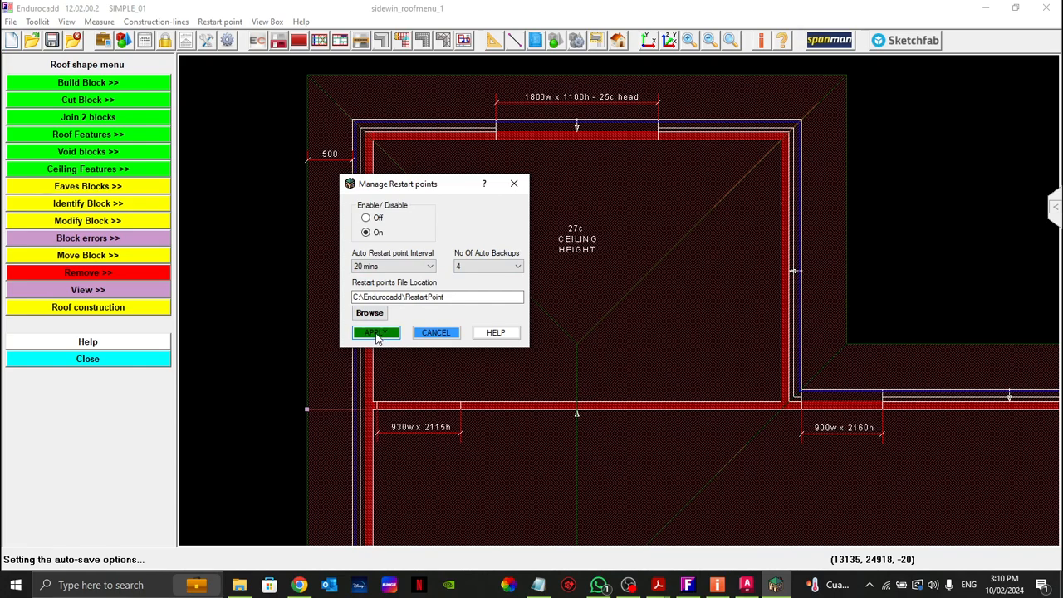
click(514, 184)
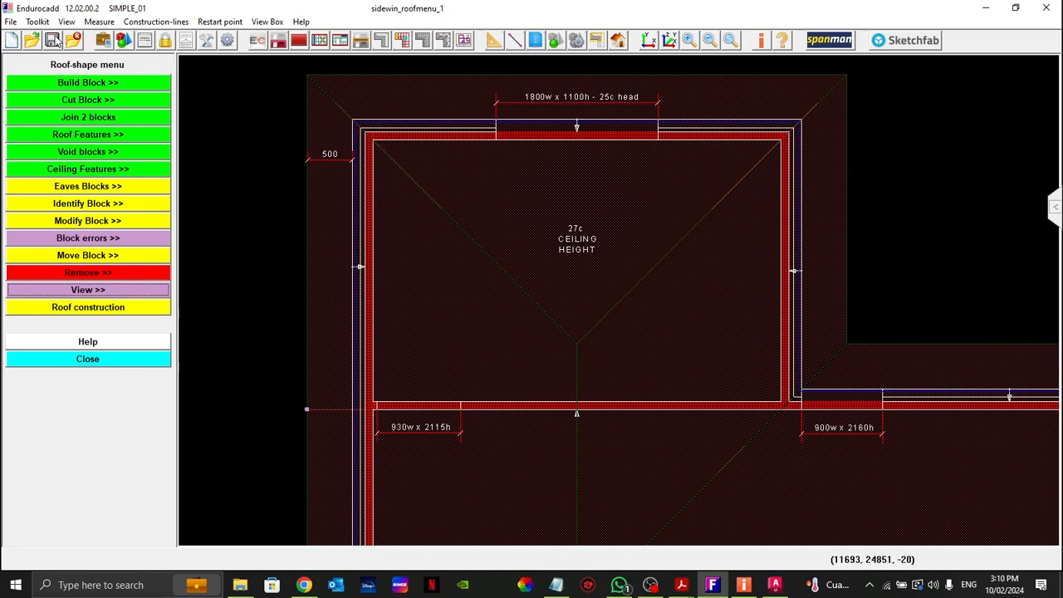
Step: Save the job and create a restart point named "test"
click(220, 21)
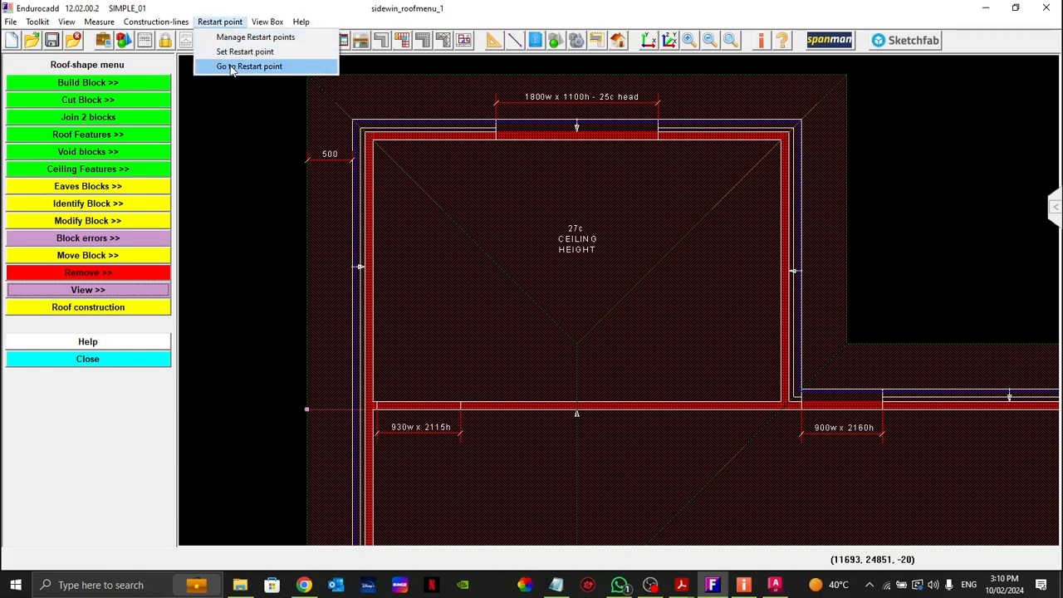
click(234, 52)
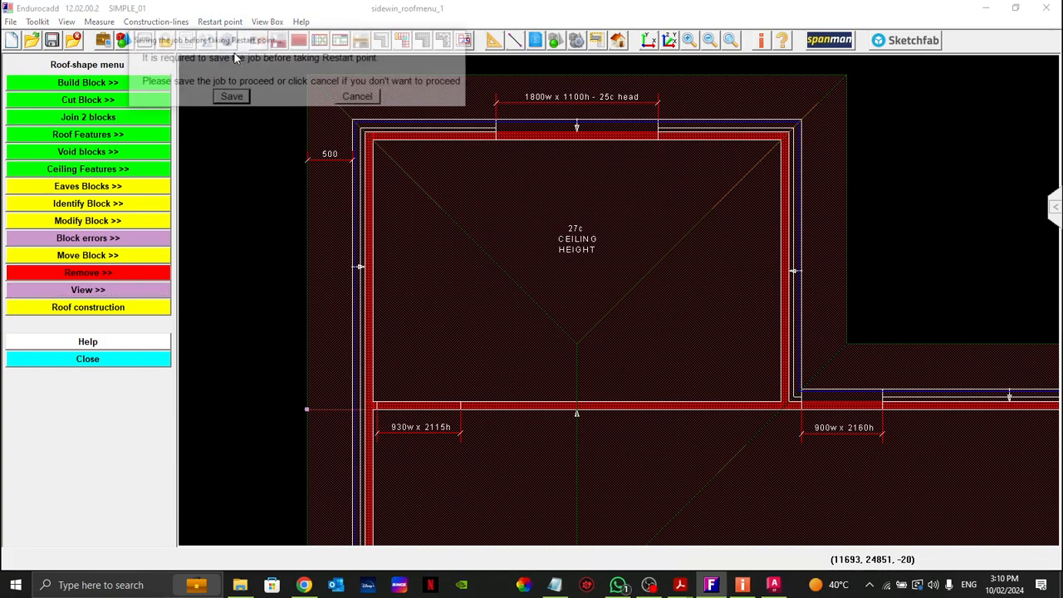
click(228, 98)
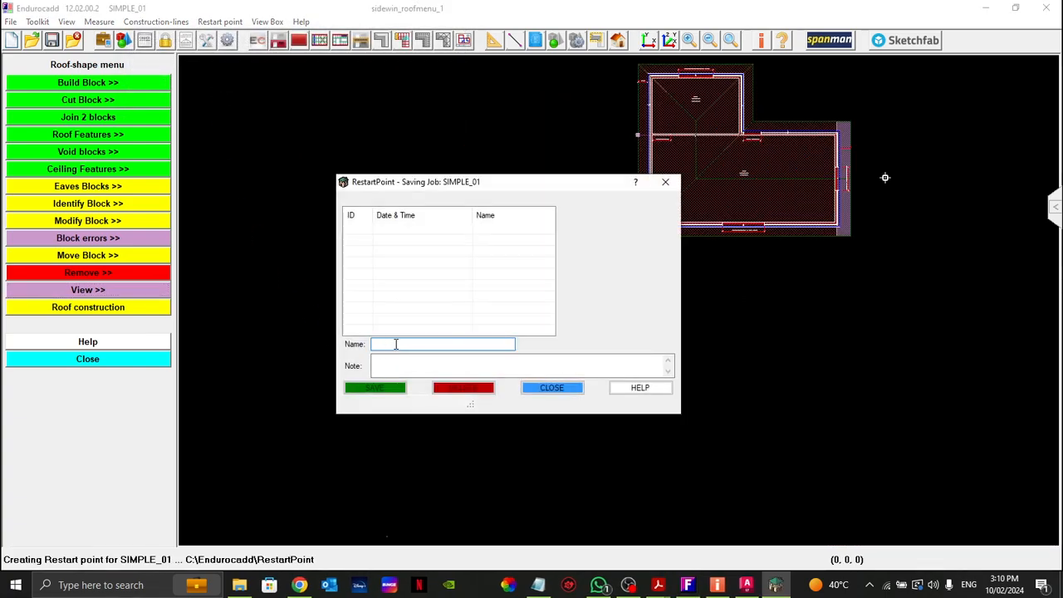
text(test)
click(379, 388)
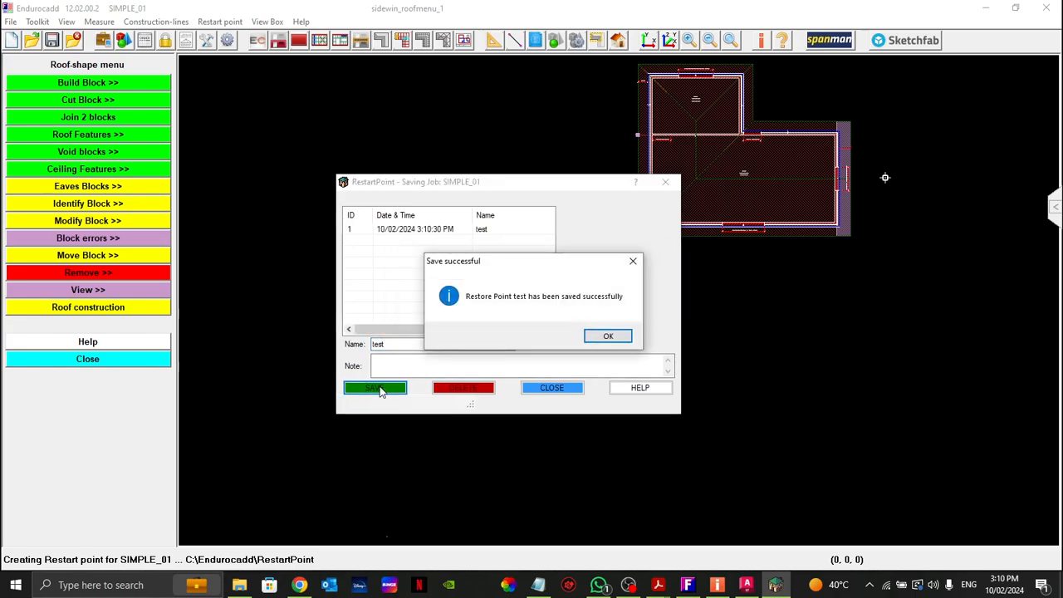
click(607, 336)
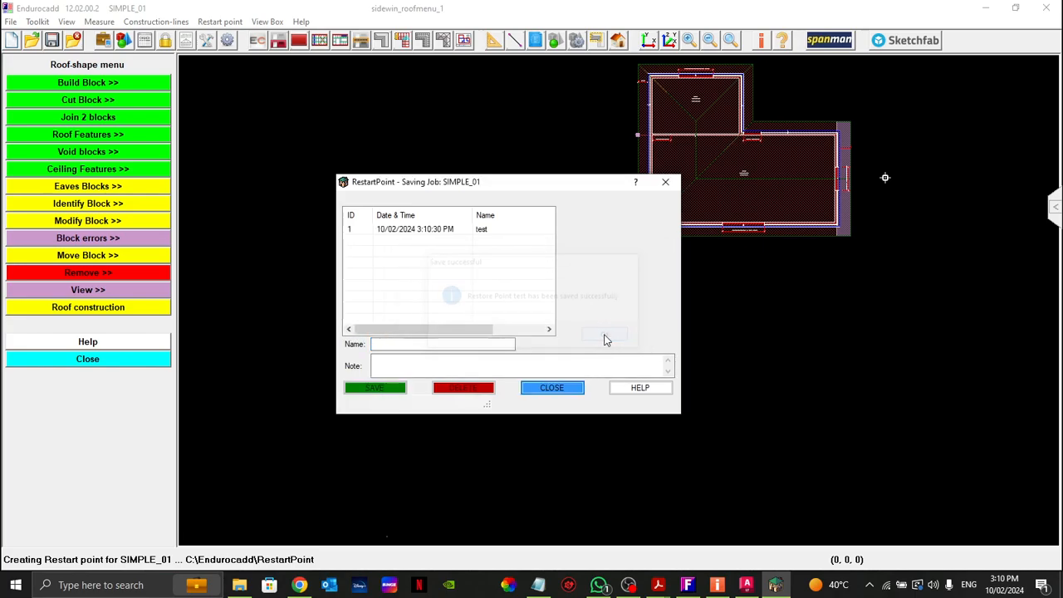
click(552, 388)
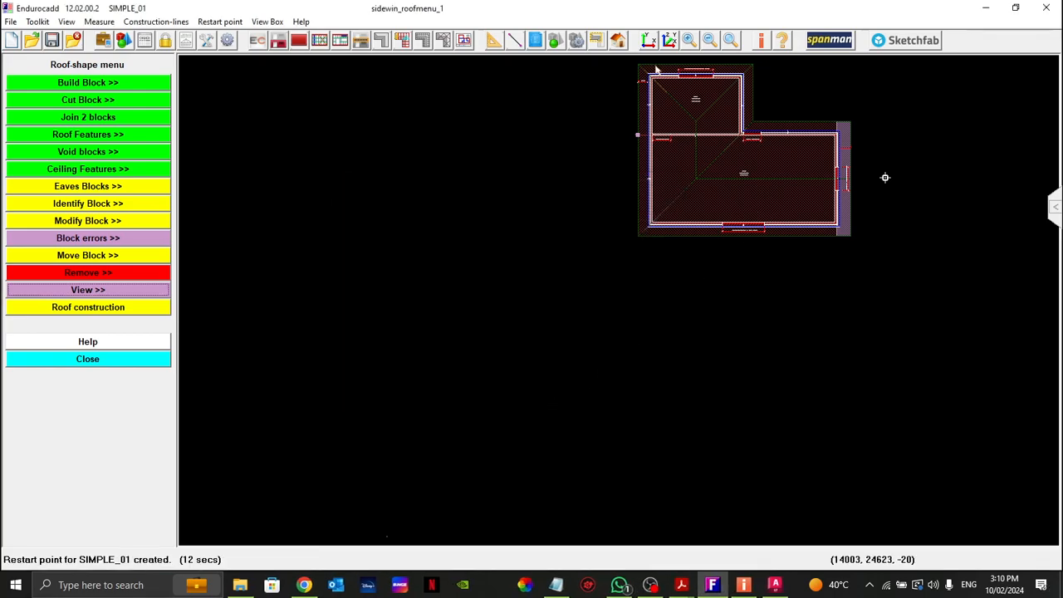
Step: Close the job without saving and restore it from the "test" restart point
drag(620, 65, 840, 264)
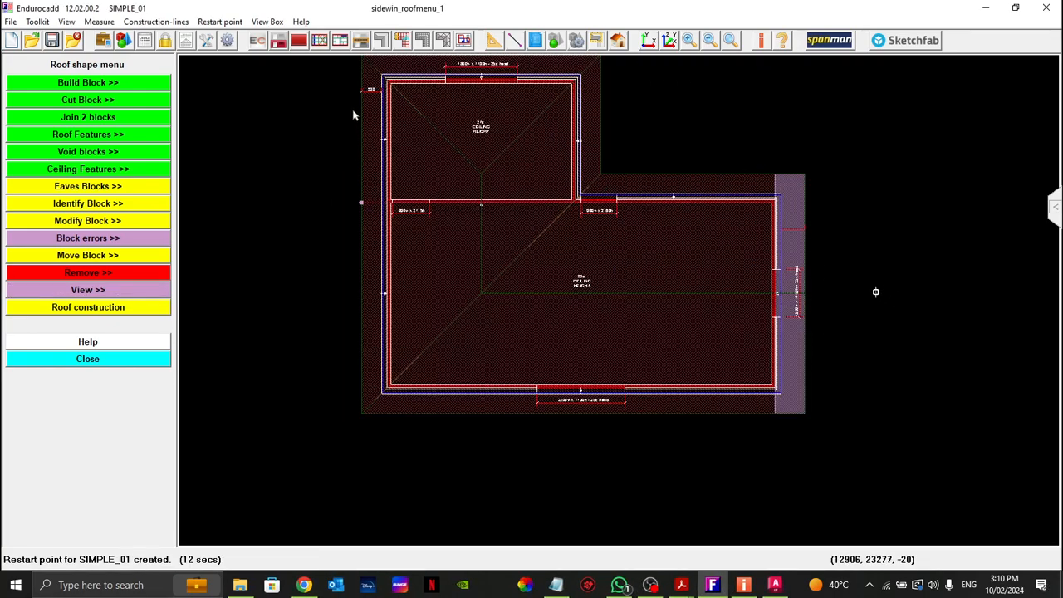
drag(330, 72, 854, 438)
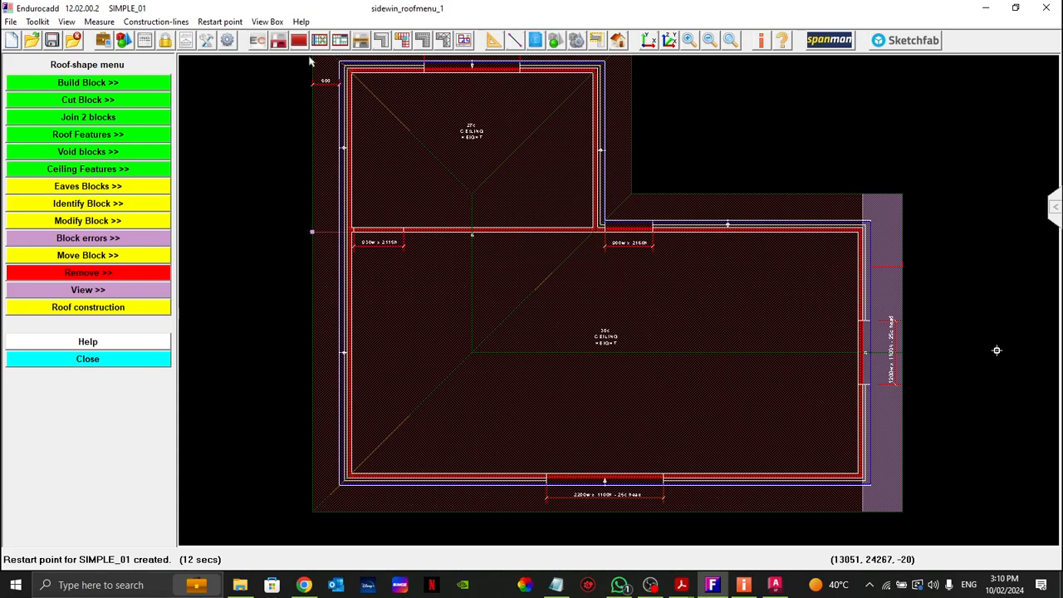
click(219, 22)
click(243, 68)
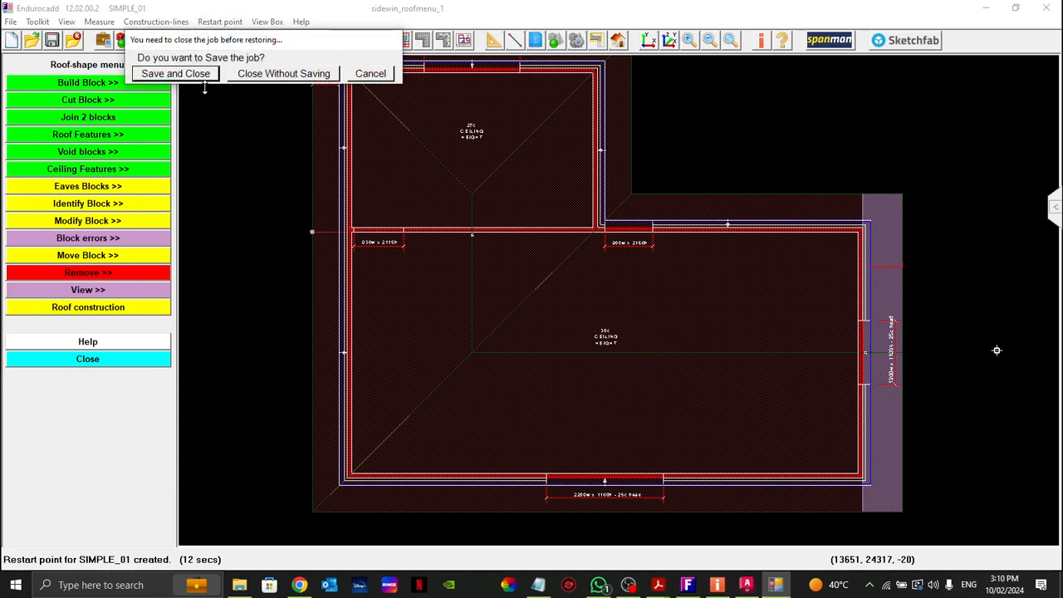
click(267, 73)
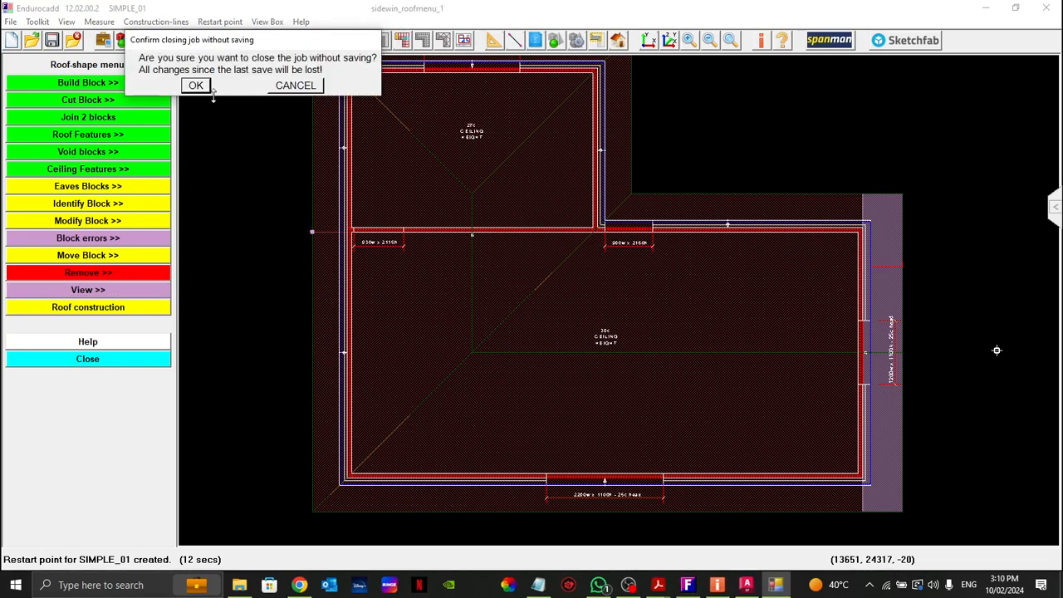
click(196, 87)
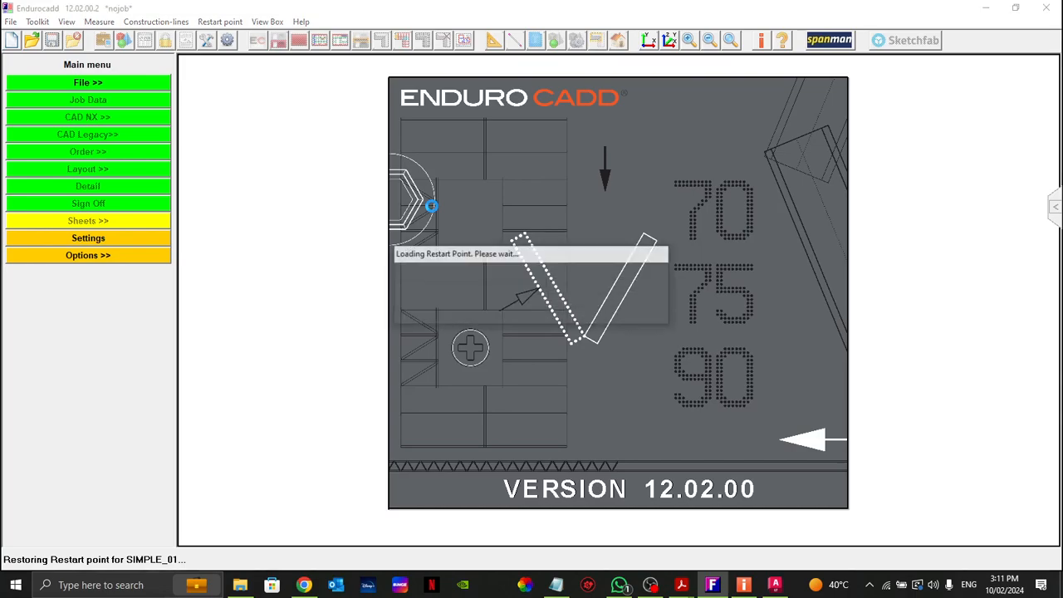
click(420, 233)
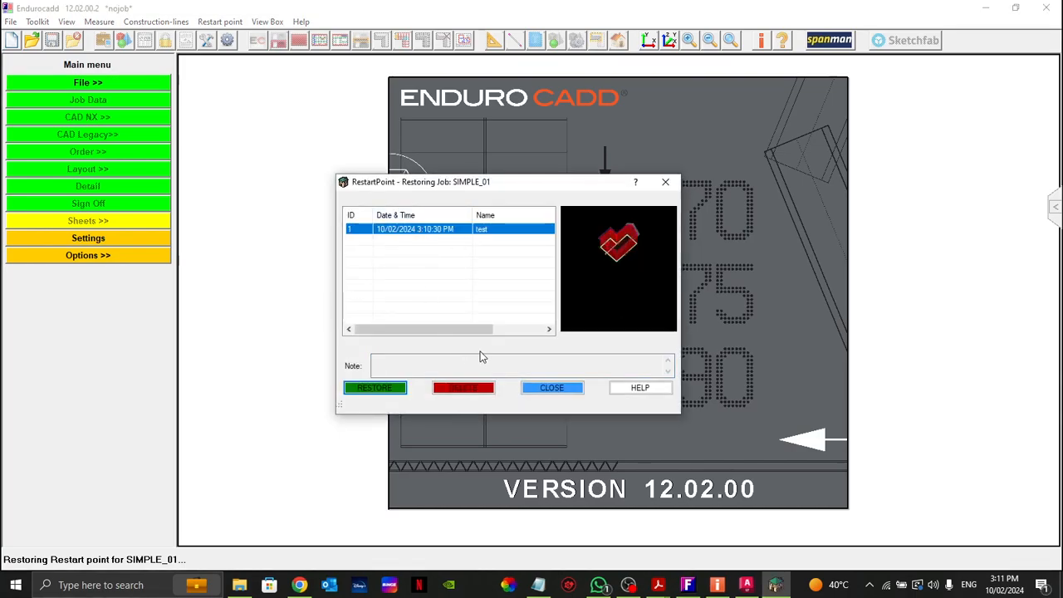
click(380, 390)
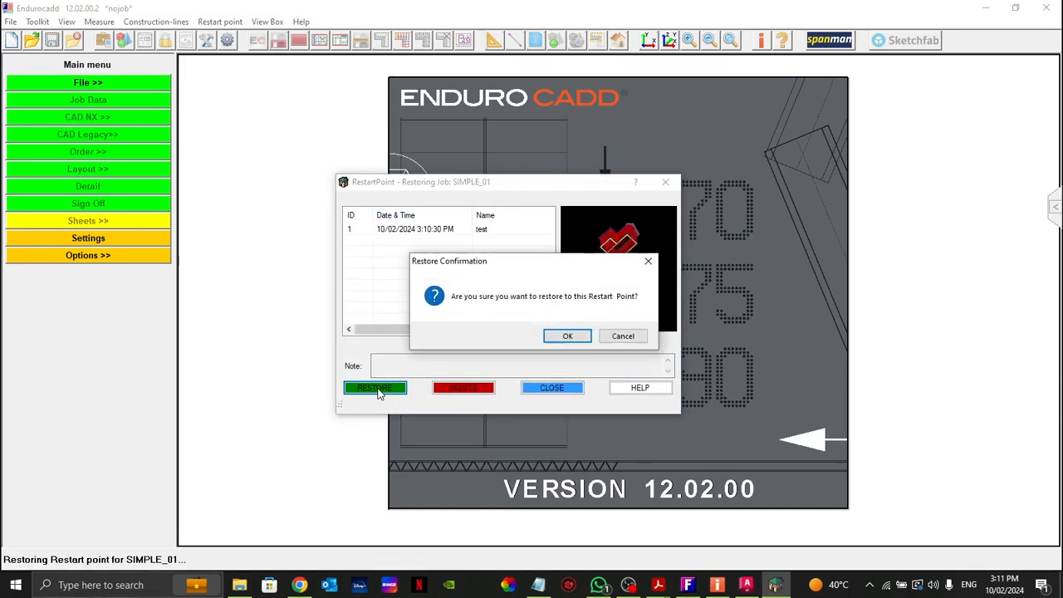
click(579, 340)
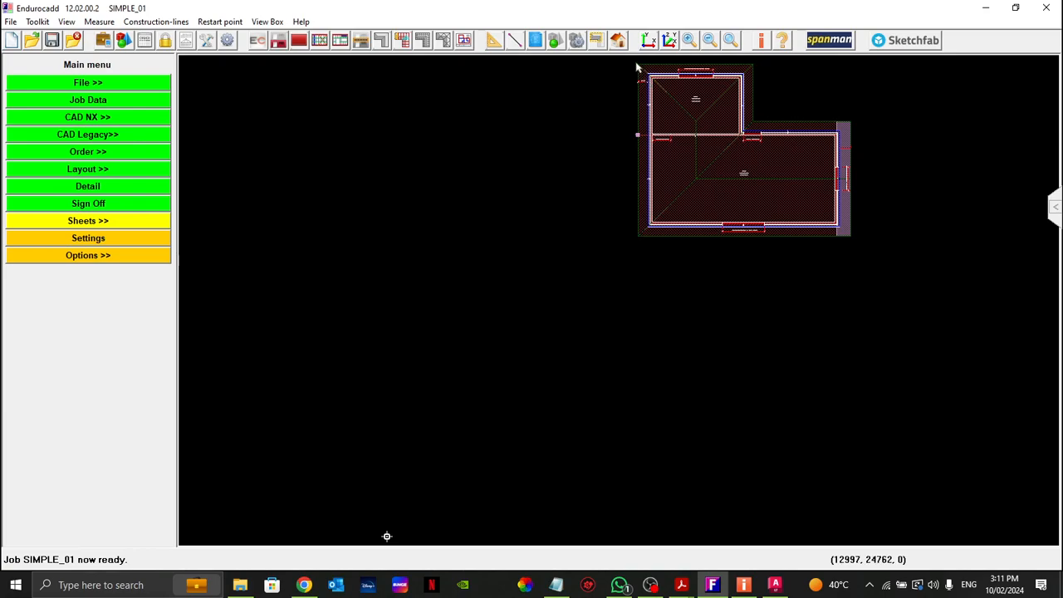
Step: Start inserting a window opening with dimensions and switch its stud opening head height from dropoff to manual input
drag(626, 60, 892, 290)
drag(334, 62, 873, 493)
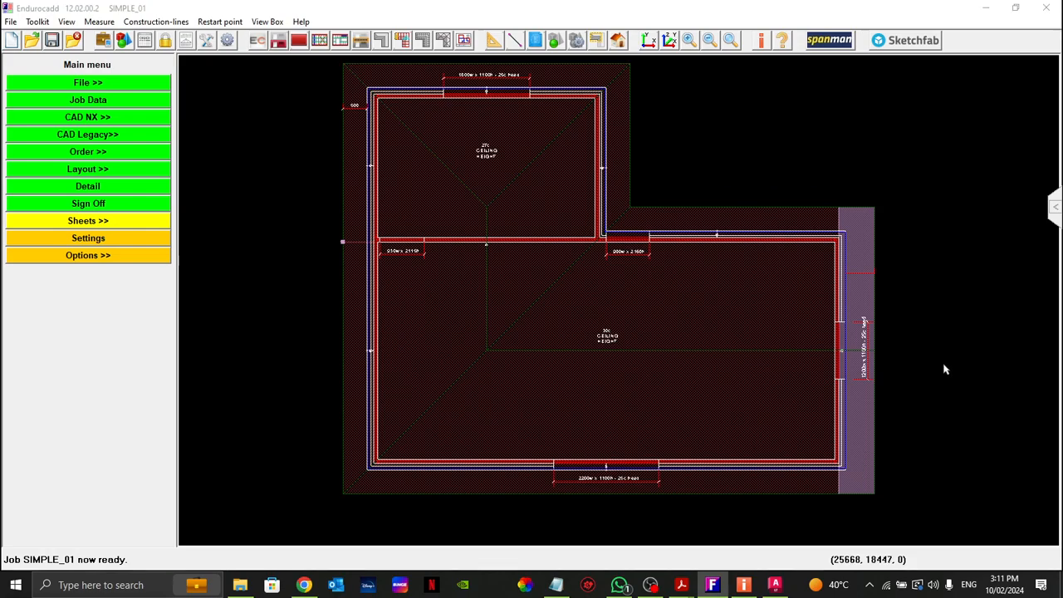
drag(324, 69, 664, 218)
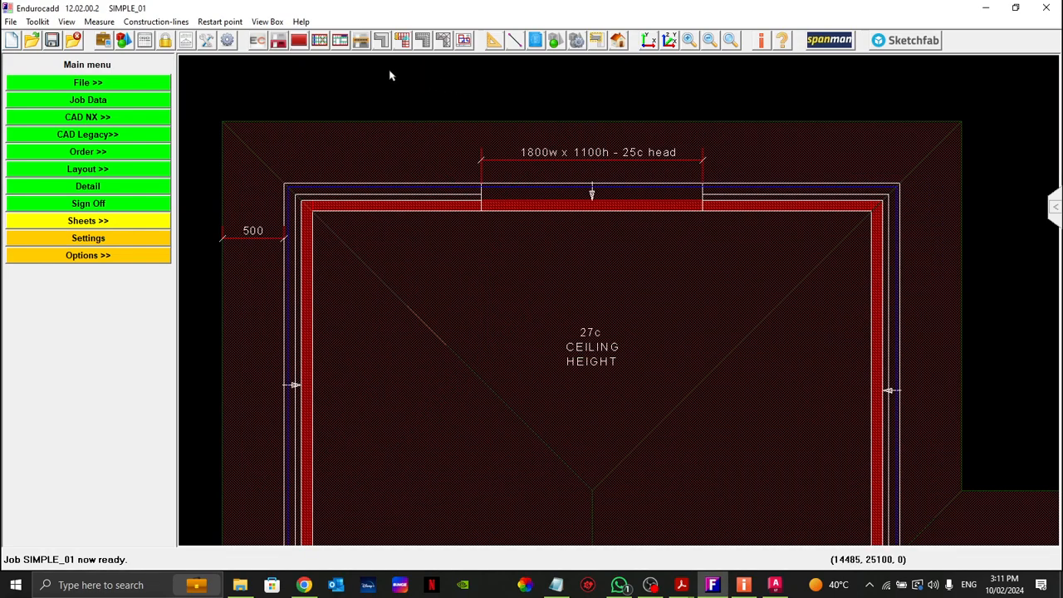
click(339, 39)
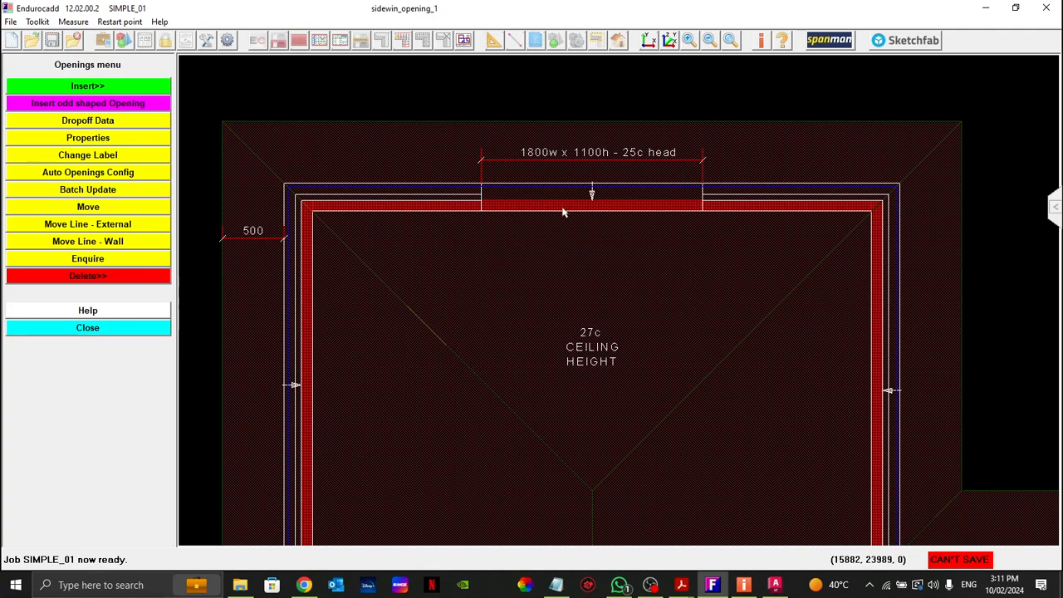
click(77, 90)
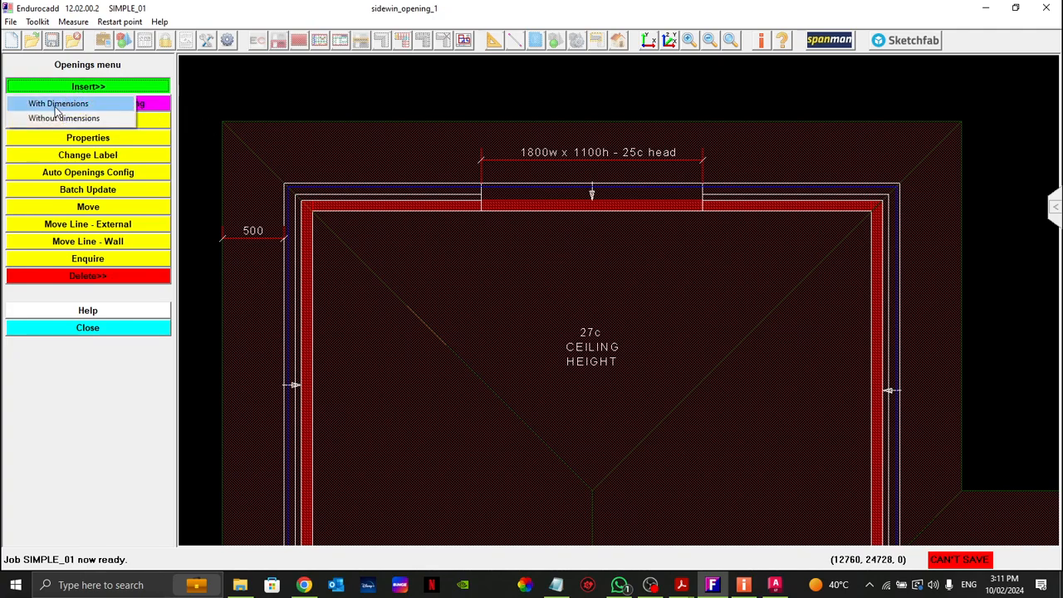
click(53, 105)
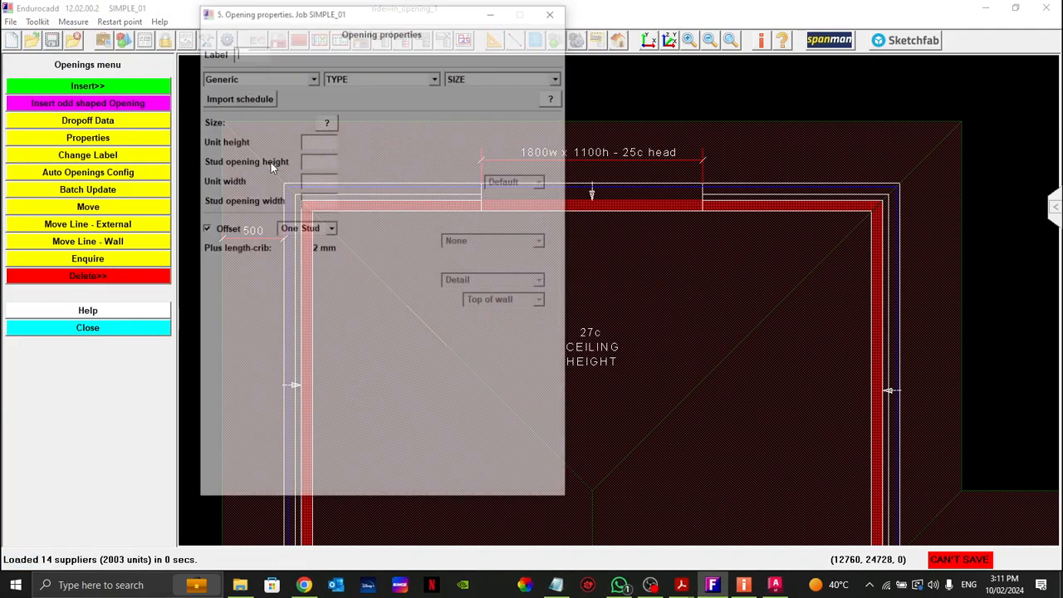
drag(362, 14, 225, 63)
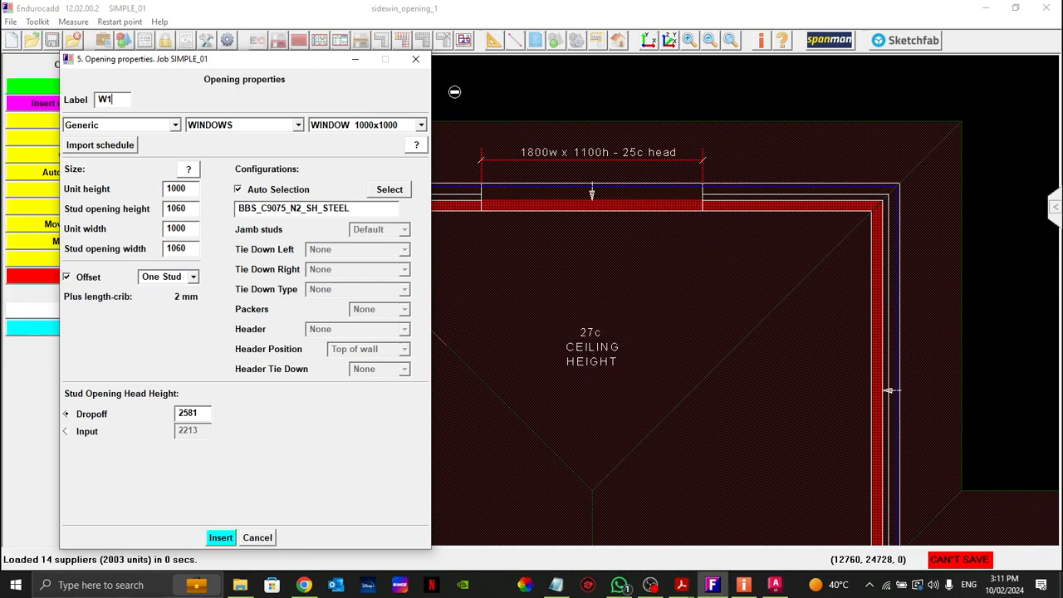
drag(234, 60, 257, 40)
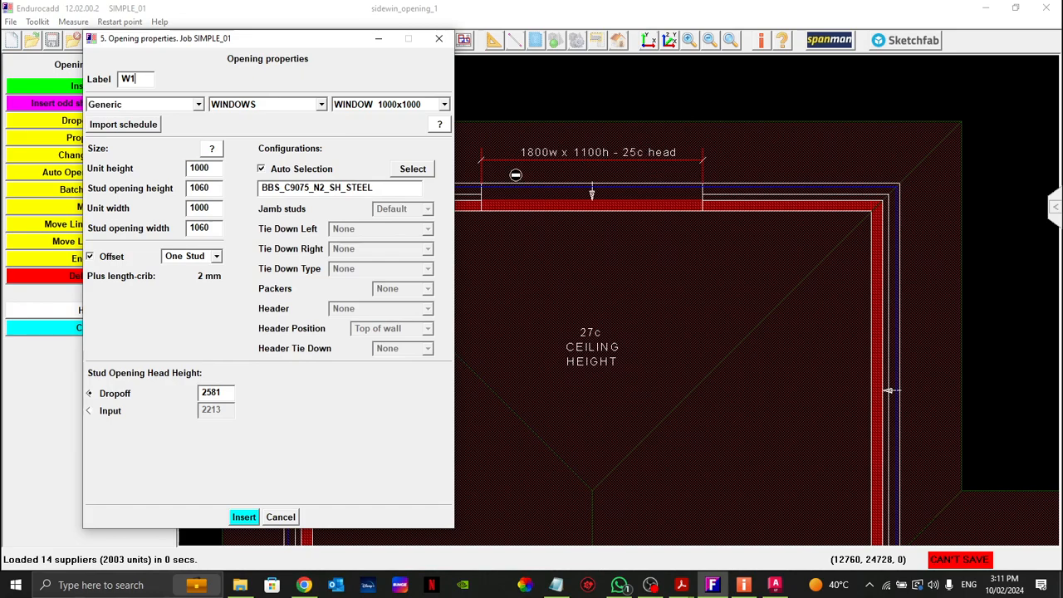
drag(261, 44, 271, 41)
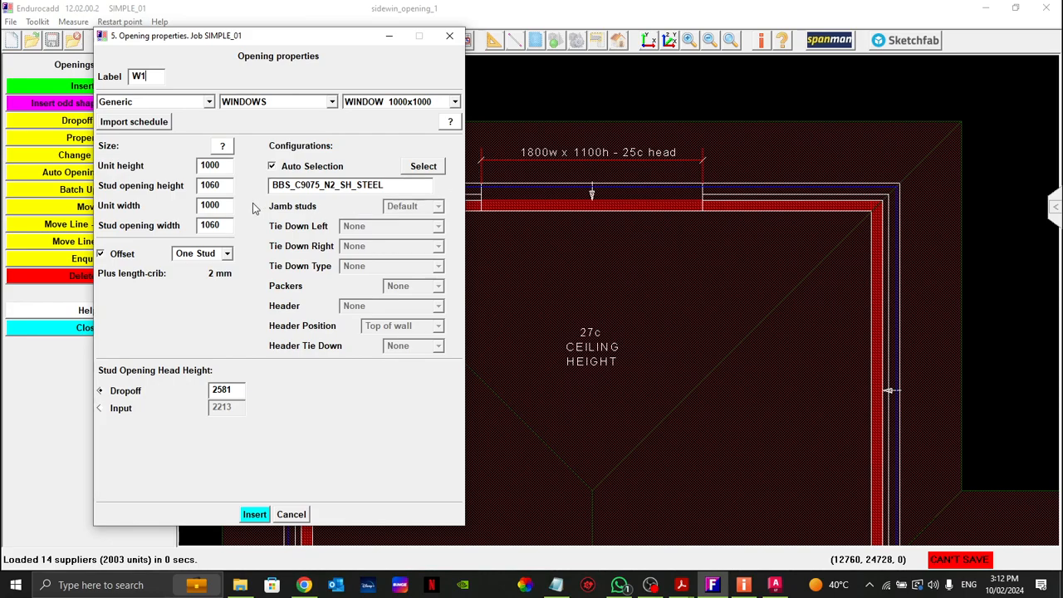
click(100, 408)
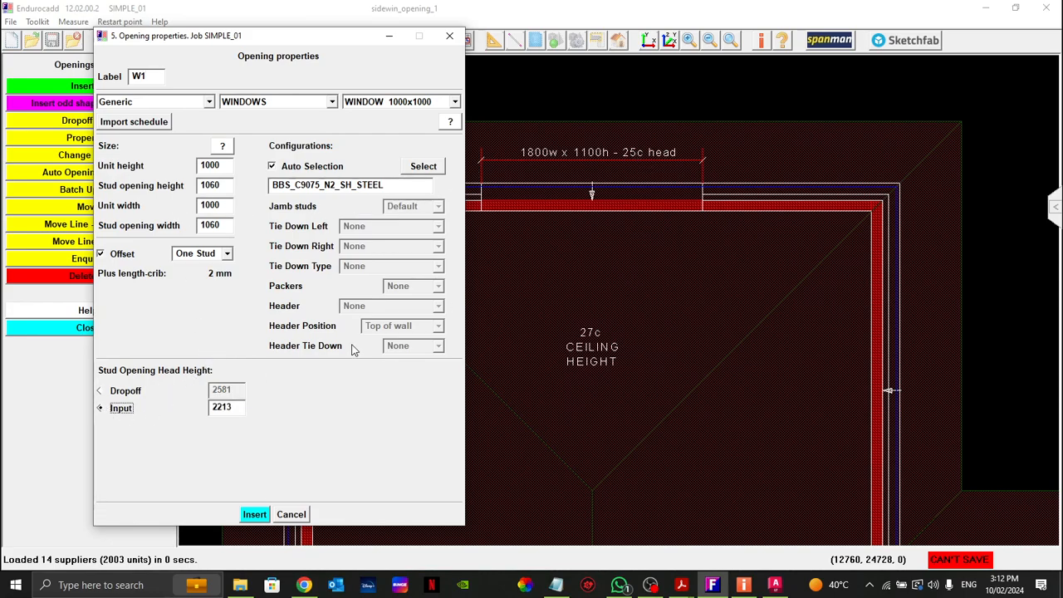
double_click(235, 410)
Step: Switch to Acrobat Reader and look up the 25-course height in the standard brick table of the Midland brick coursing chart
click(680, 584)
click(749, 525)
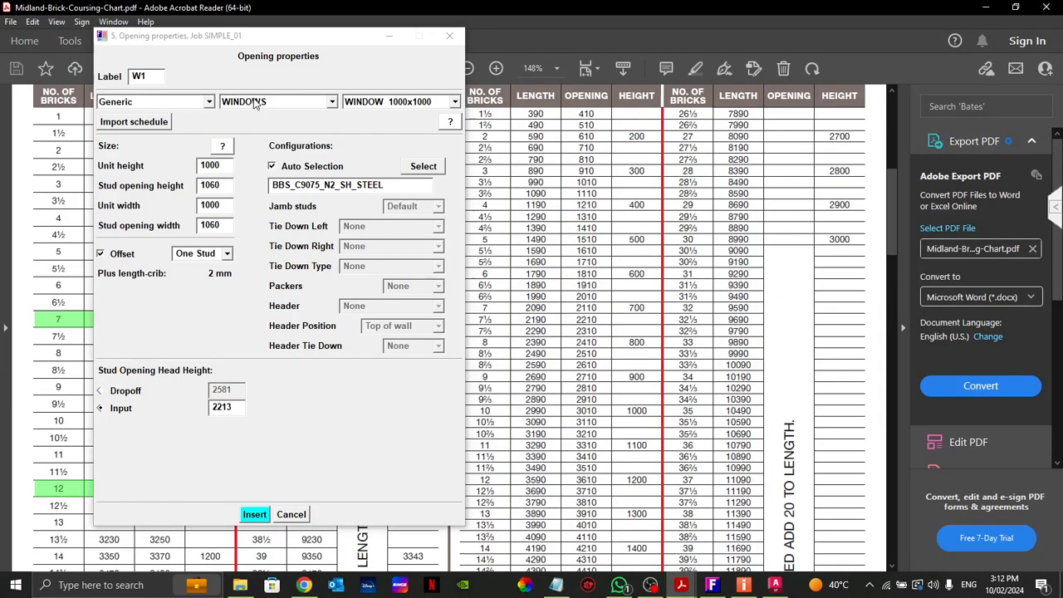
drag(288, 42, 659, 70)
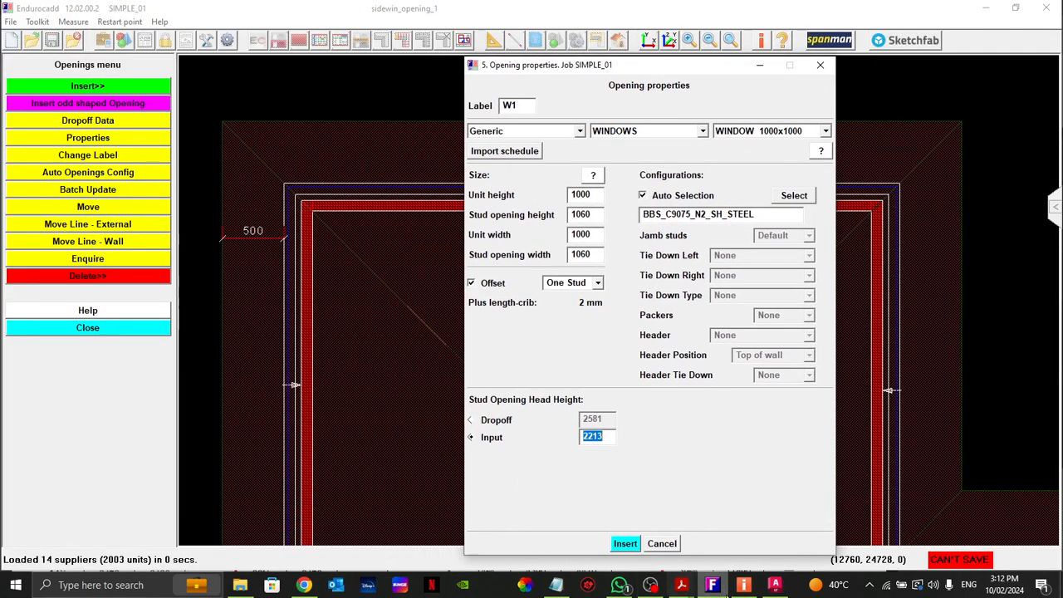
click(681, 584)
click(942, 525)
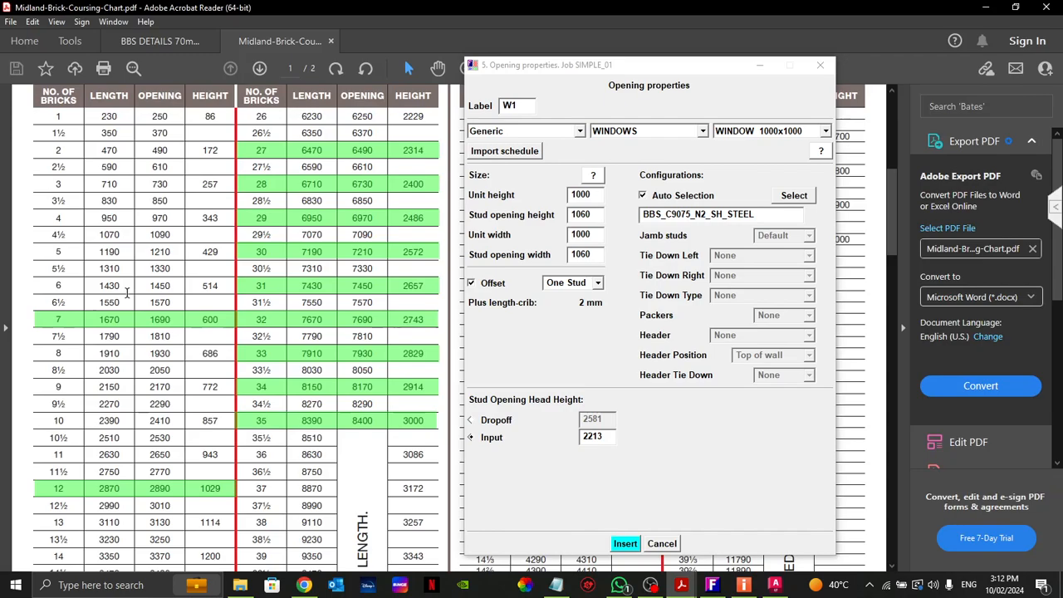
scroll(262, 183, up, 2)
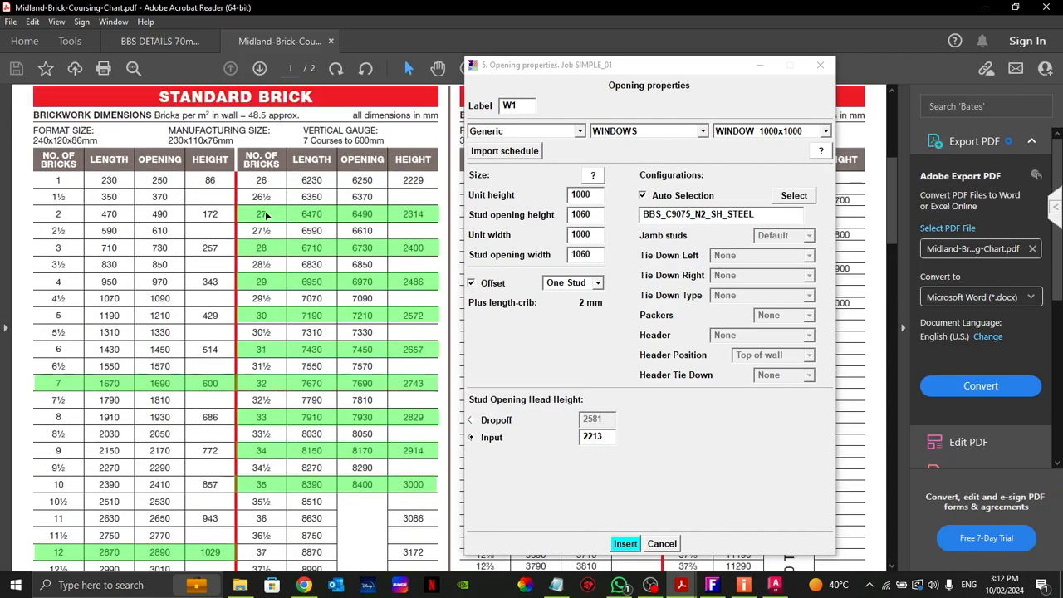
scroll(137, 448, down, 6)
scroll(137, 448, down, 4)
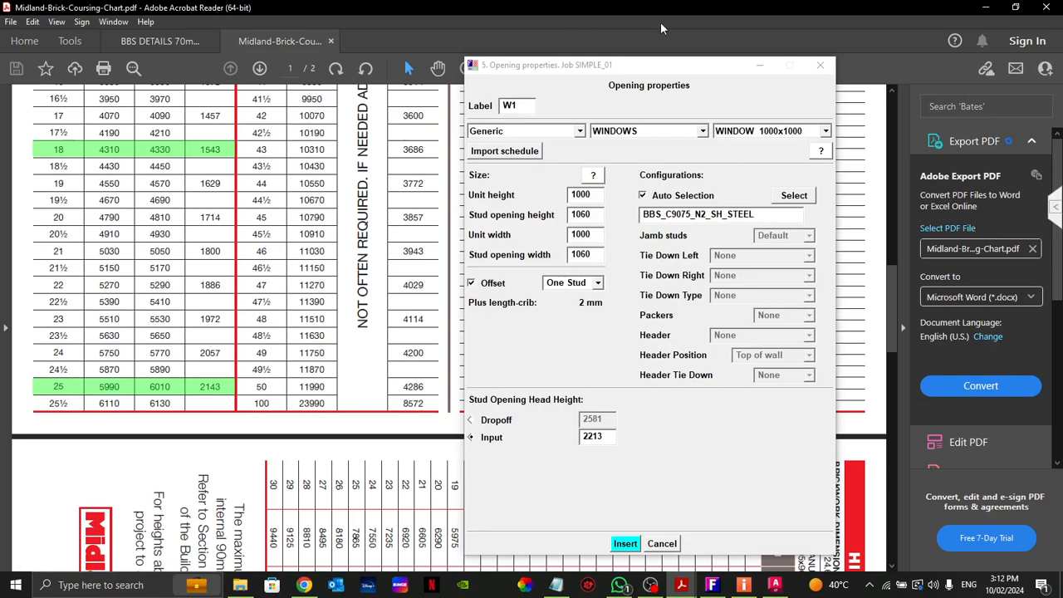
click(985, 8)
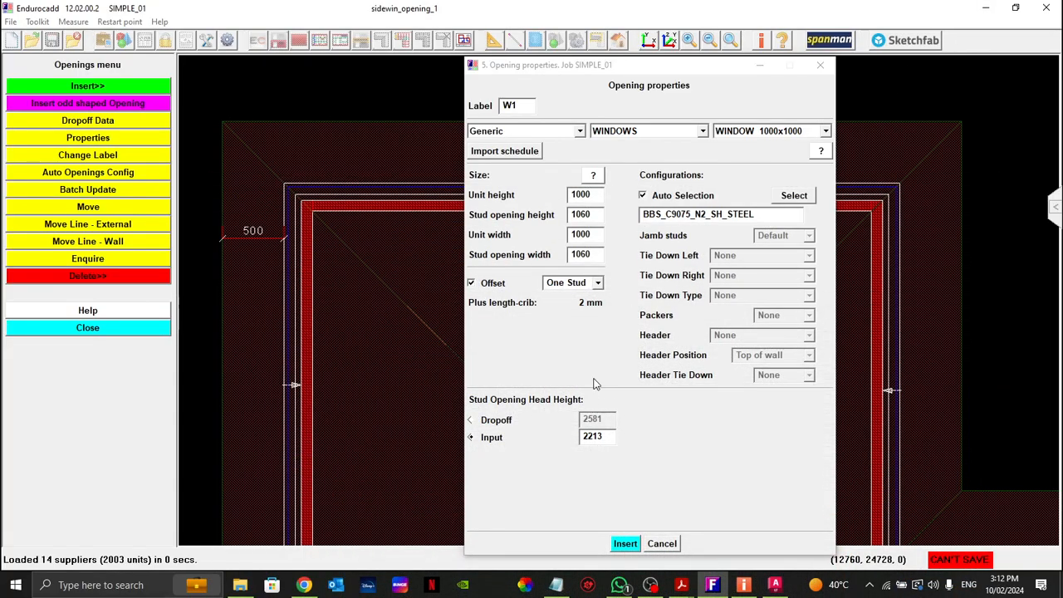
Step: Return to Endurocadd and set the window's stud opening head height input to 2148
double_click(590, 437)
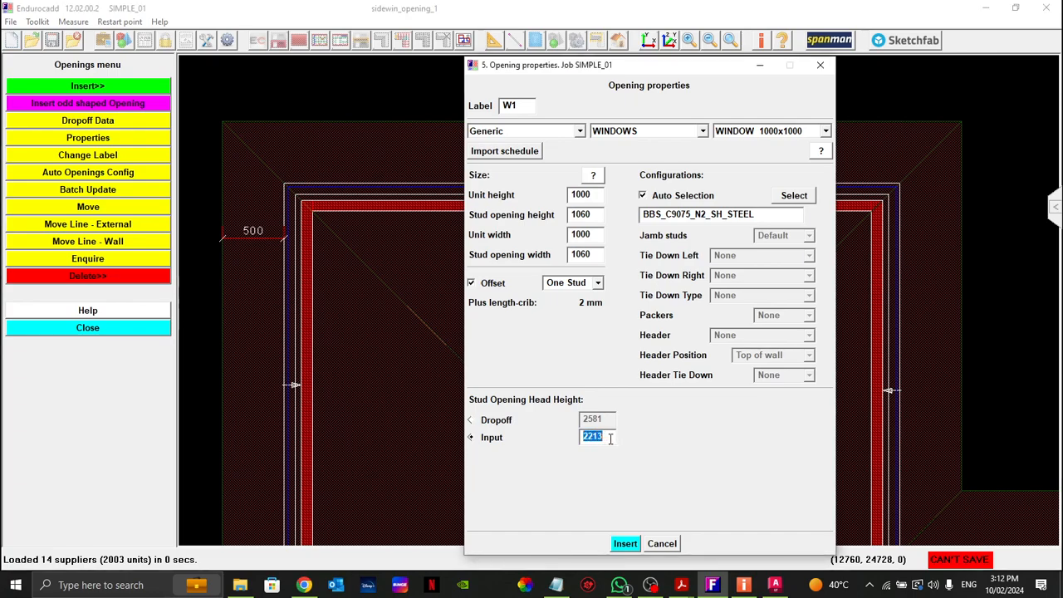
text(2)
click(591, 436)
drag(675, 69, 346, 71)
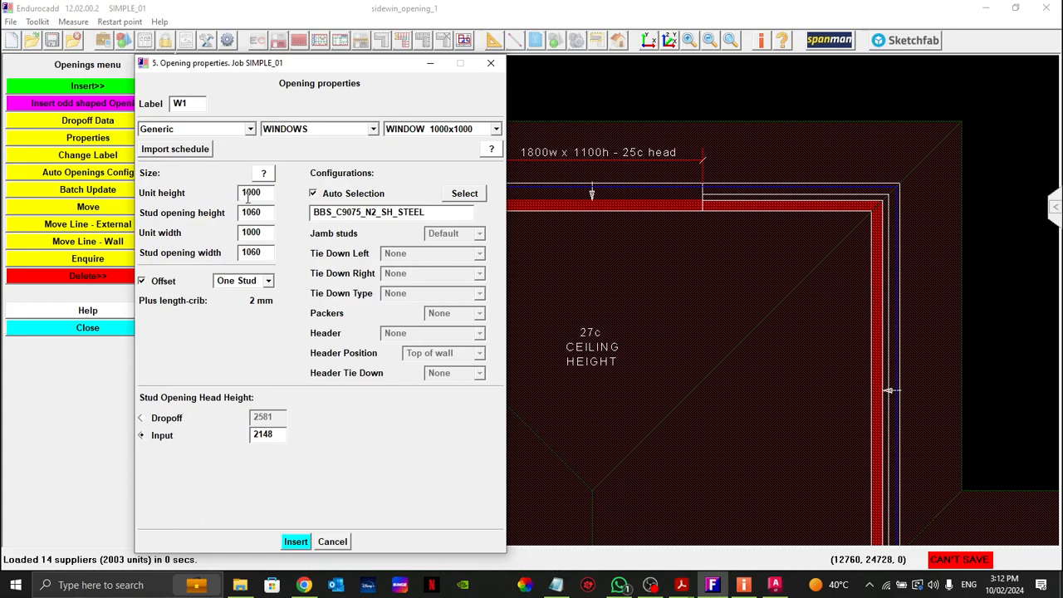
Step: Change the window's supplier from Generic to Stud Opening, with a stud opening height of 1110 and width of 1810
click(250, 128)
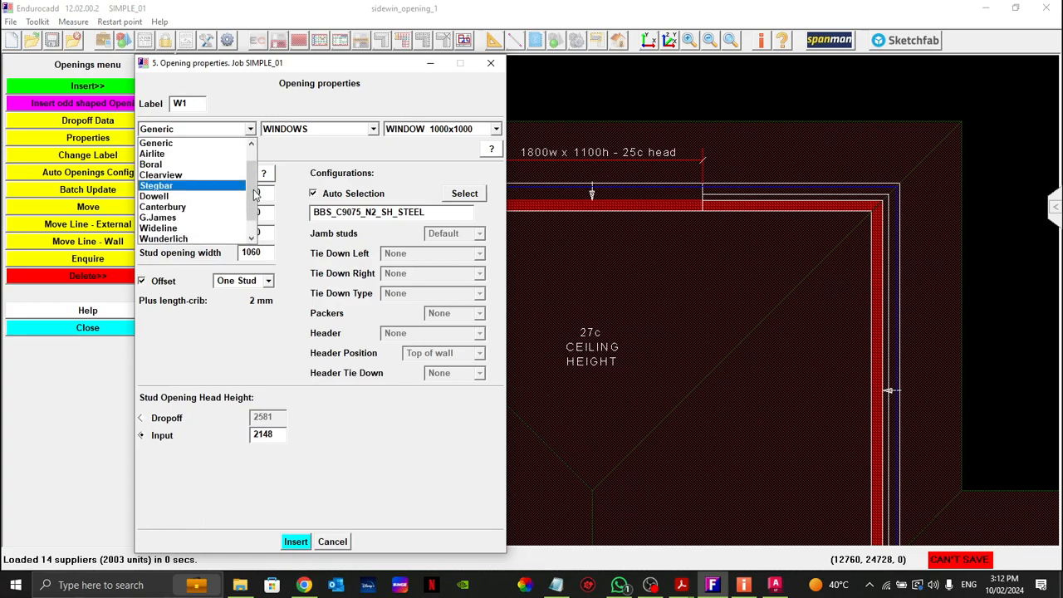
scroll(191, 196, up, 1)
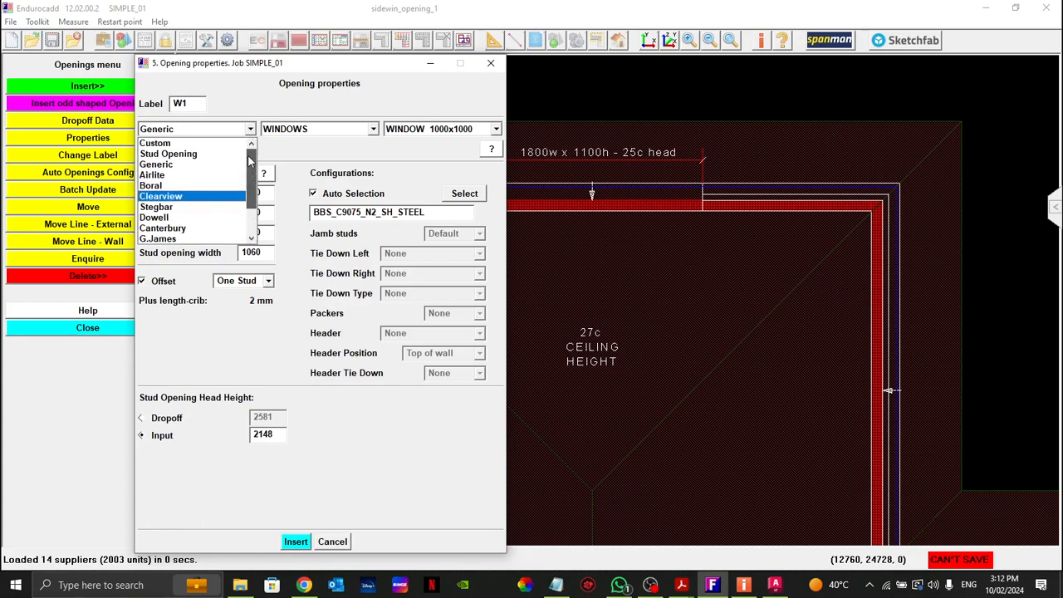
click(193, 155)
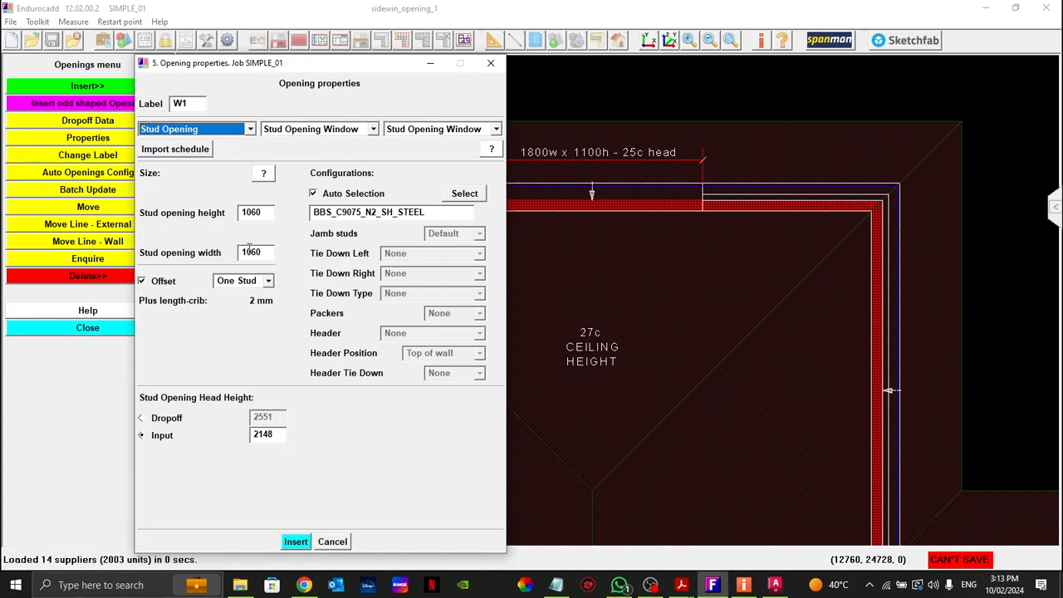
double_click(268, 213)
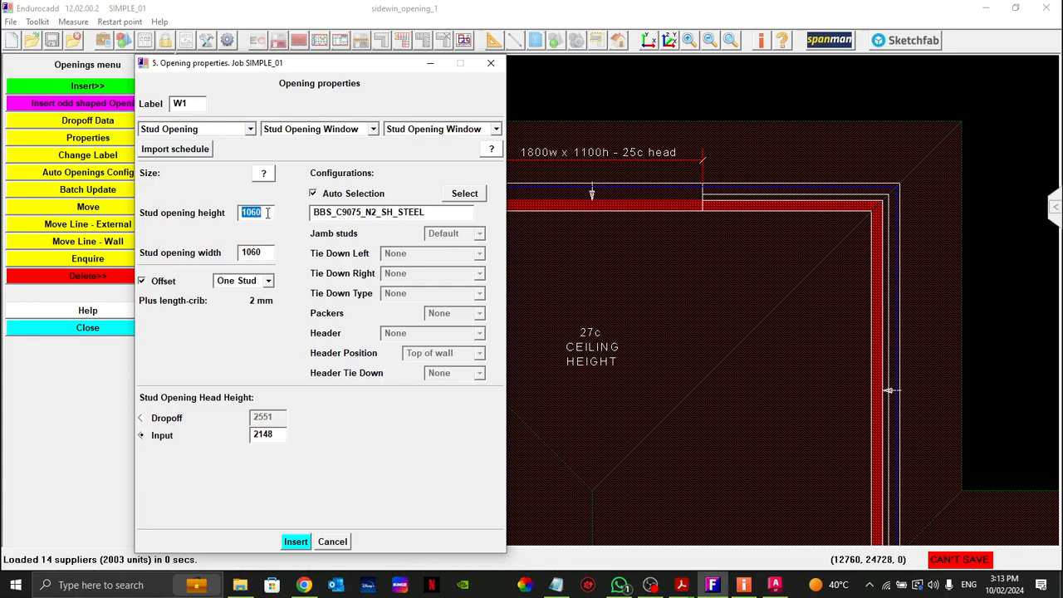
text(11)
double_click(265, 254)
text(1)
Step: Assign the manufacturing configuration BBS_C9075_N2_SH_SLAB to the opening, keeping auto selection enabled
click(314, 194)
click(314, 194)
click(464, 194)
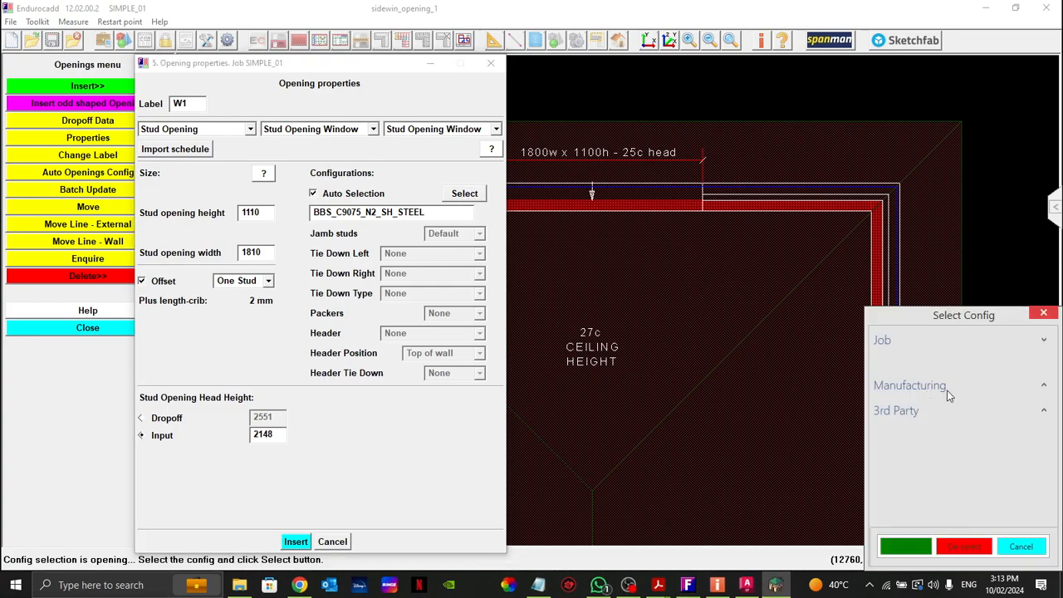
click(1043, 389)
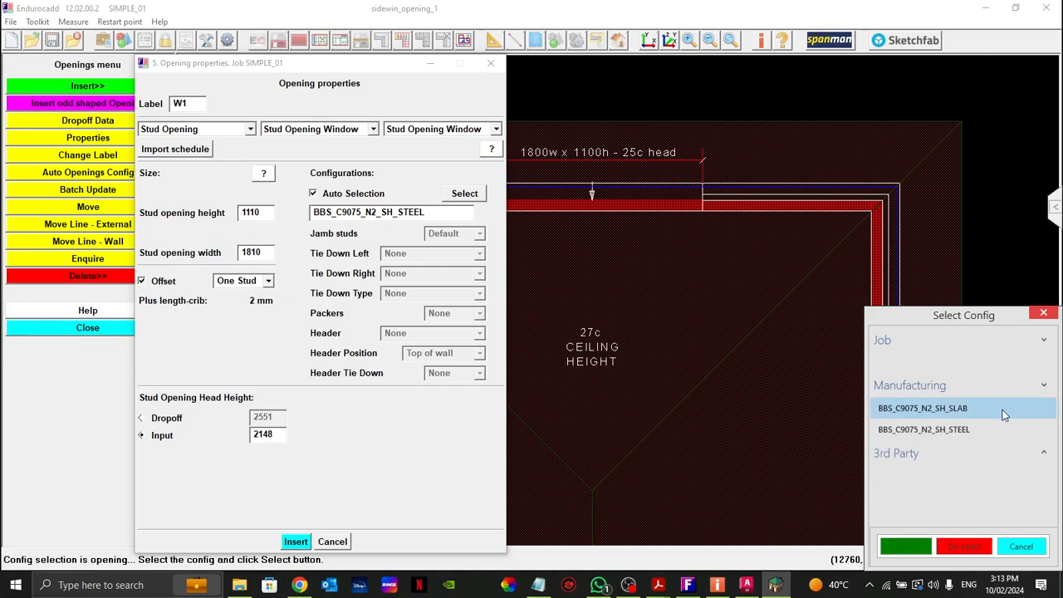
click(929, 409)
click(906, 546)
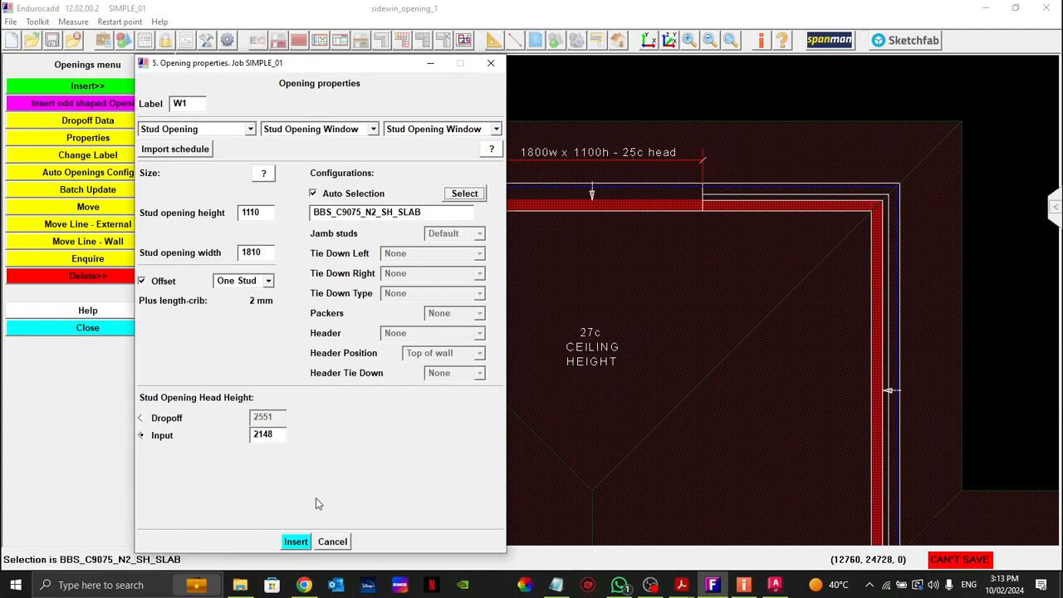
Step: Insert the window in the wall at the 1800w x 1100h mark and centre it between the brick opening's two edge lines
click(295, 544)
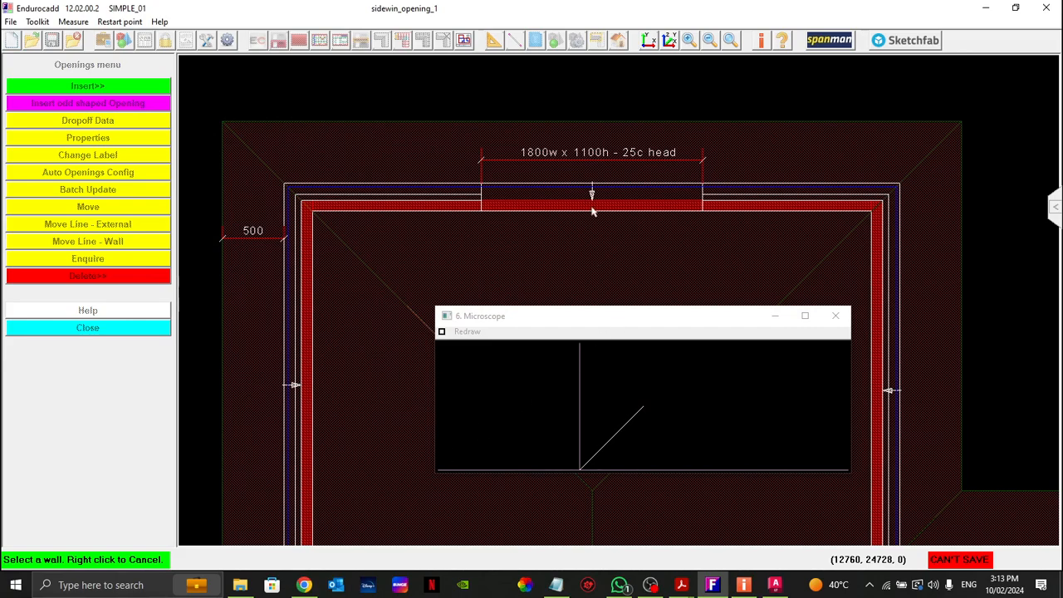
click(592, 211)
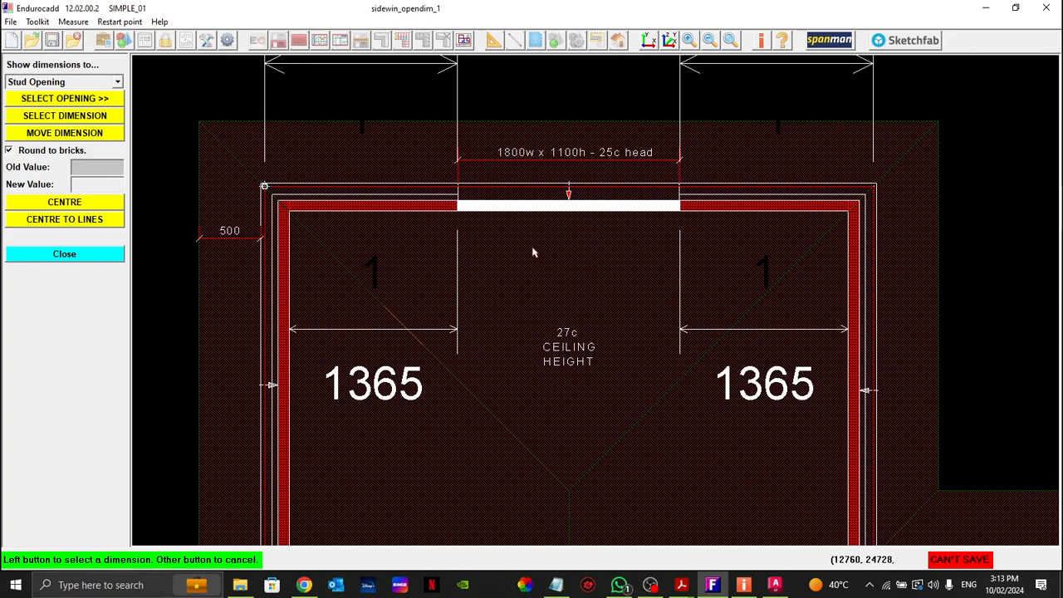
click(83, 121)
click(375, 69)
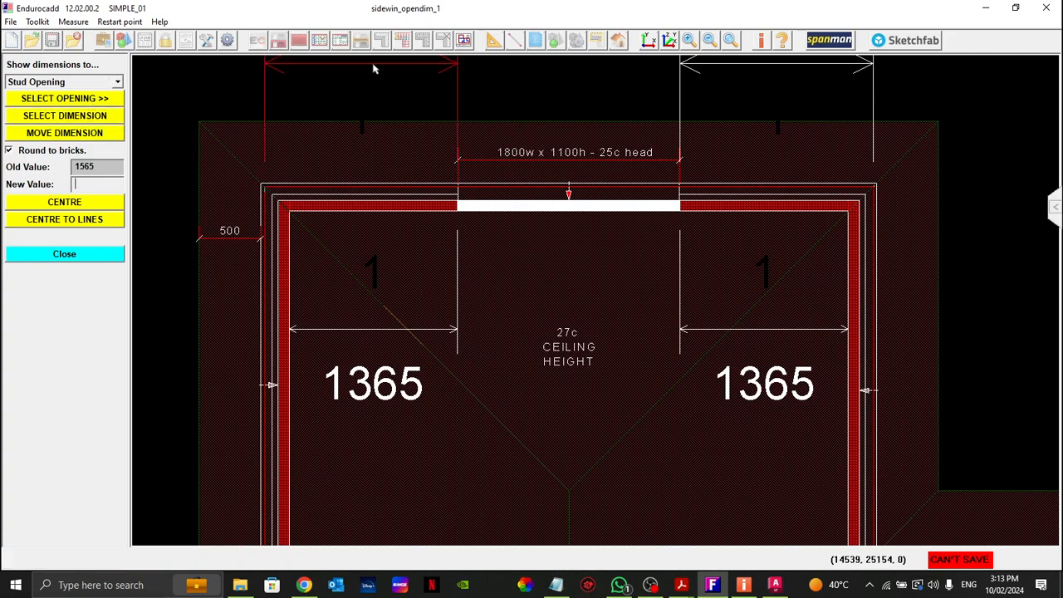
drag(383, 131, 771, 313)
click(71, 221)
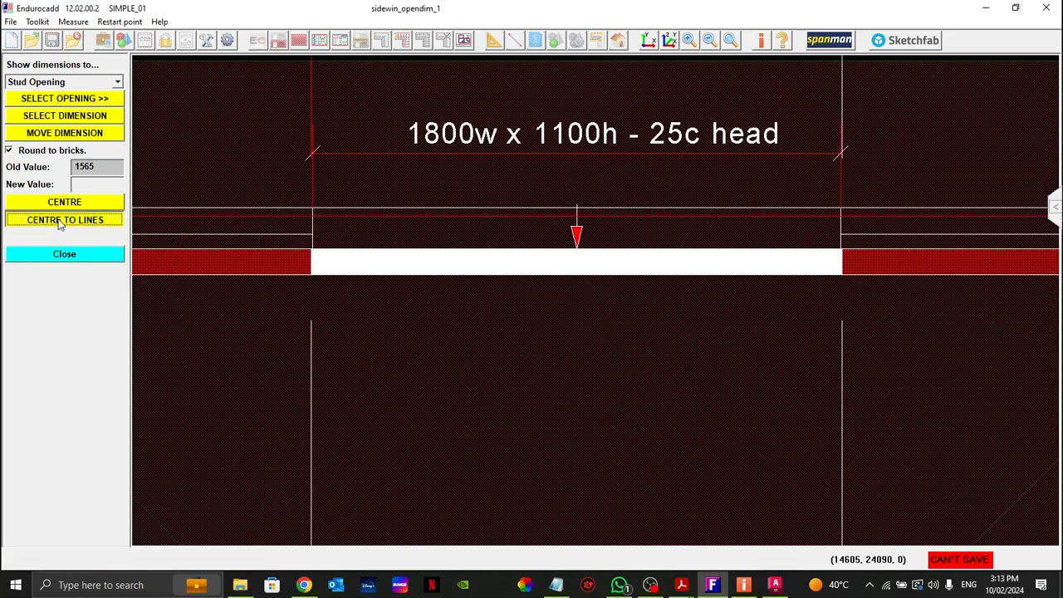
click(313, 234)
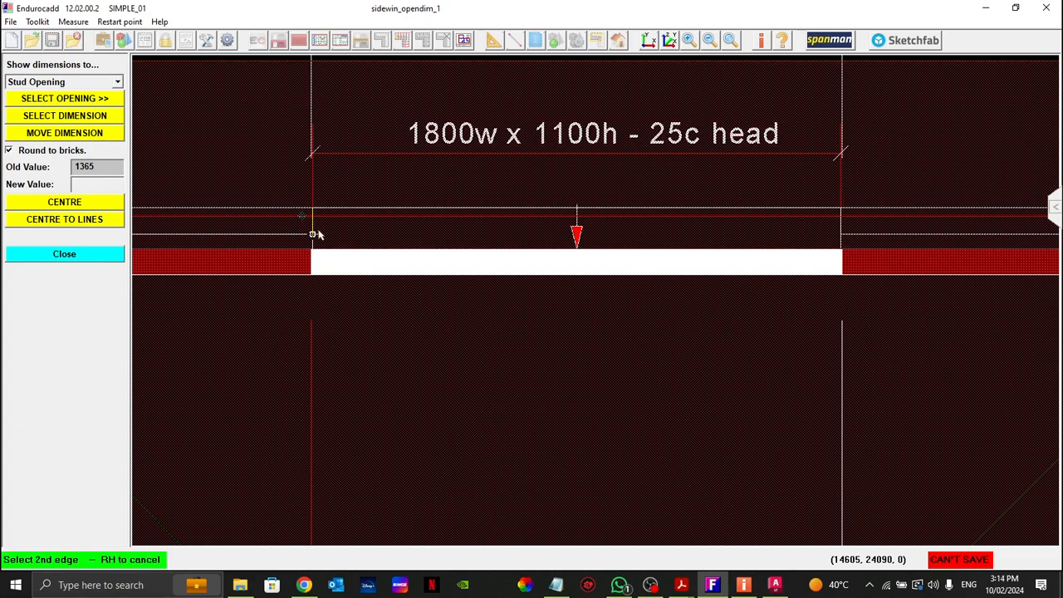
click(842, 224)
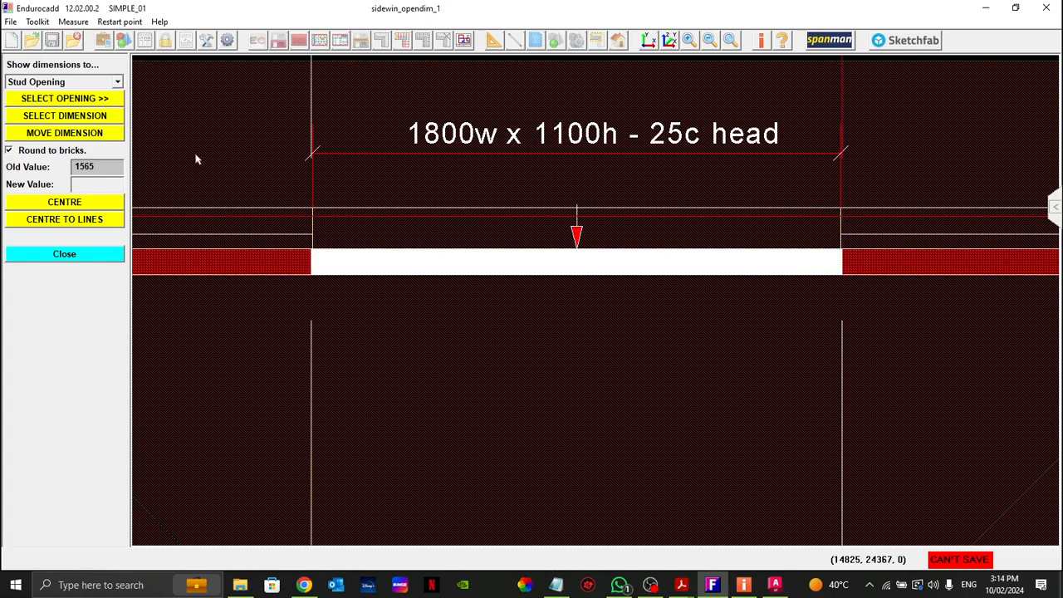
click(94, 255)
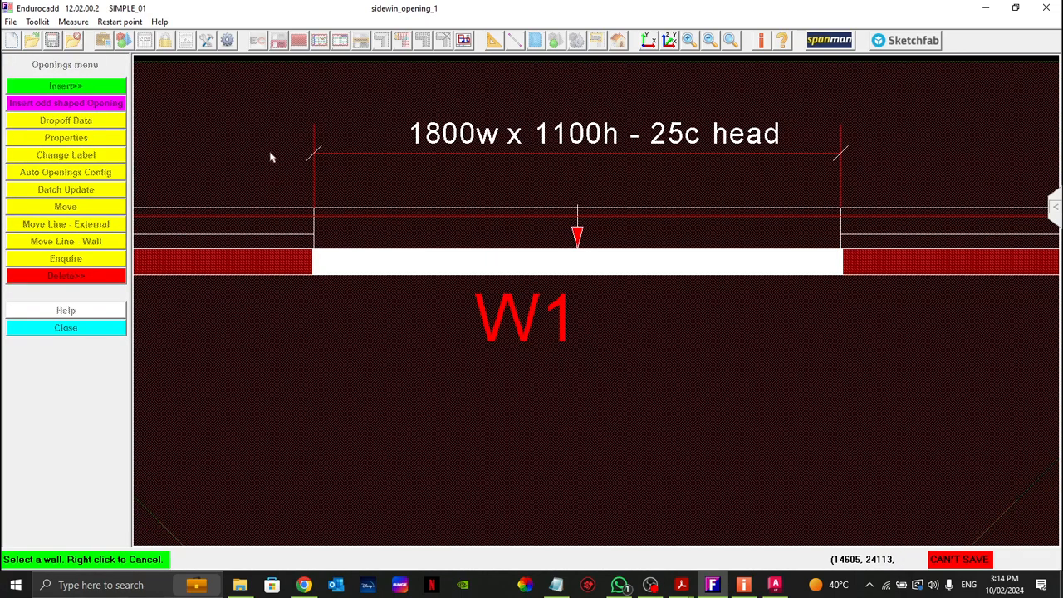
Step: Insert a window opening with a stud opening width of 1210 in the wall at the 1200w x 1100h mark, accepting its position
scroll(235, 122, down, 3)
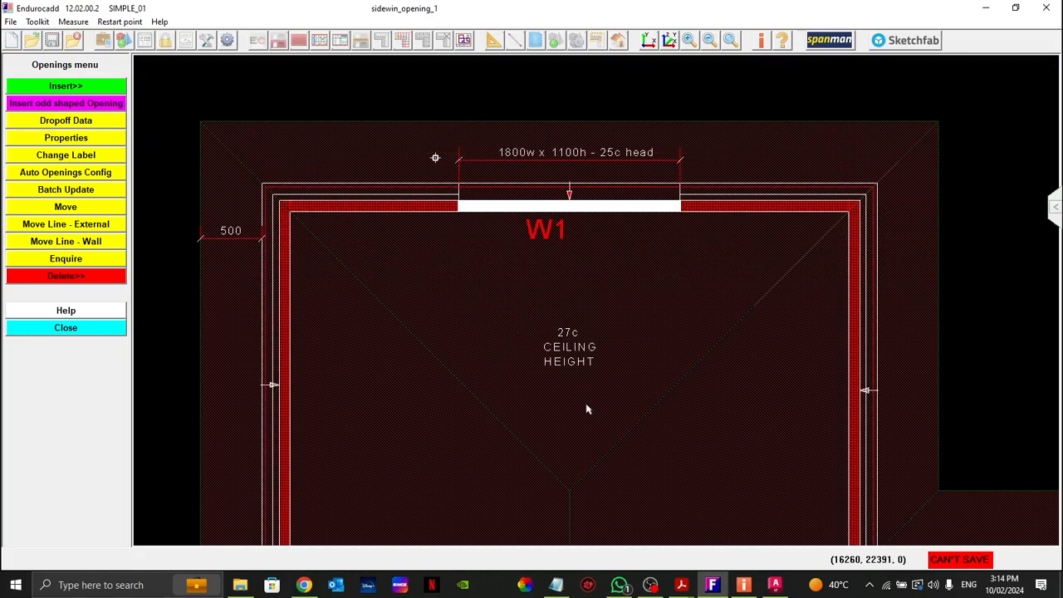
middle_drag(594, 438, 540, 310)
middle_drag(791, 480, 545, 219)
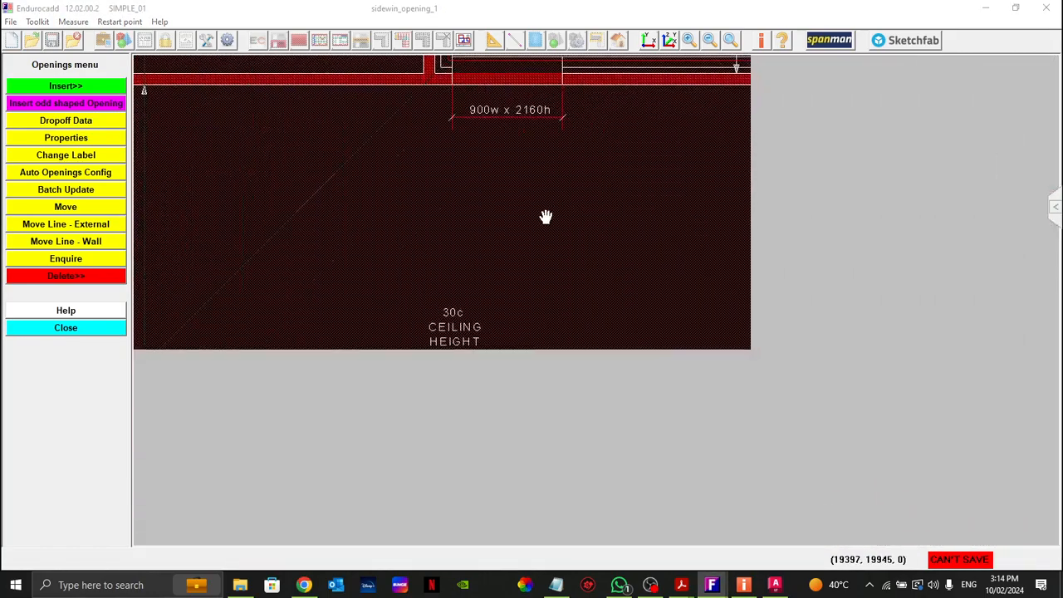
middle_drag(870, 351, 560, 304)
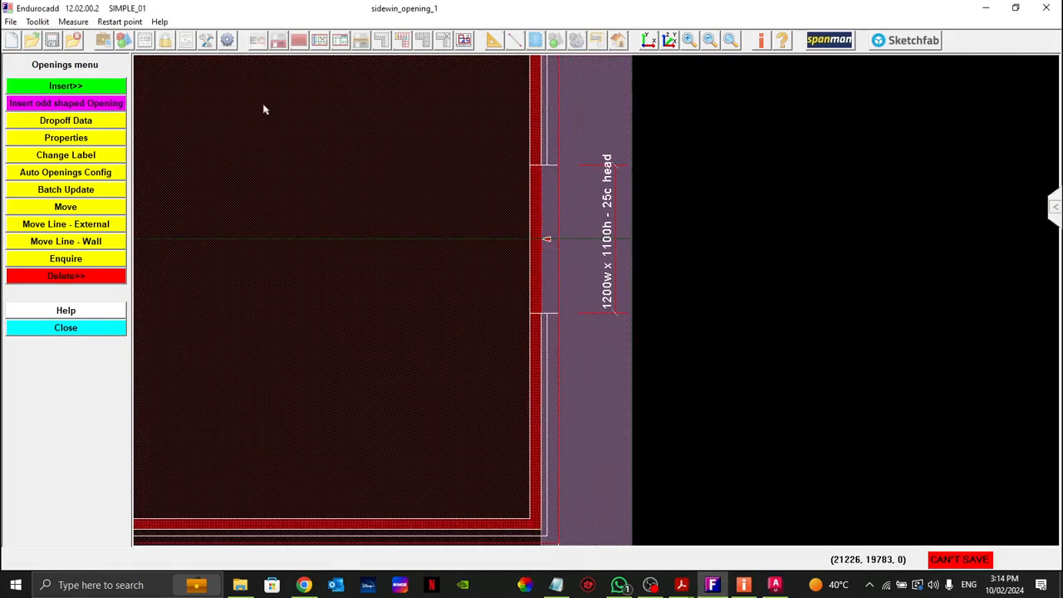
click(77, 84)
click(63, 105)
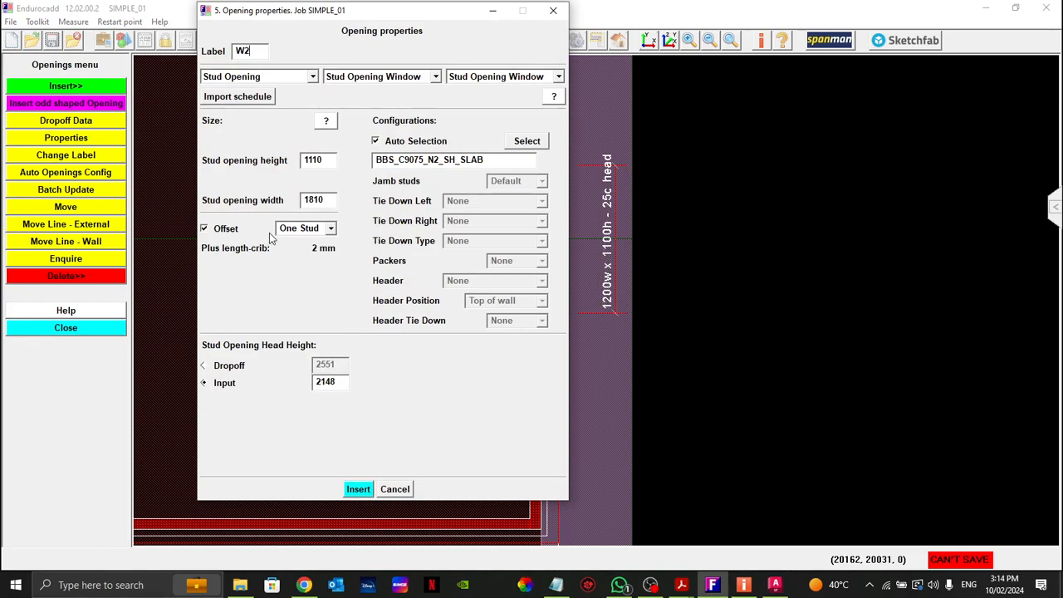
double_click(330, 199)
text(12)
click(357, 489)
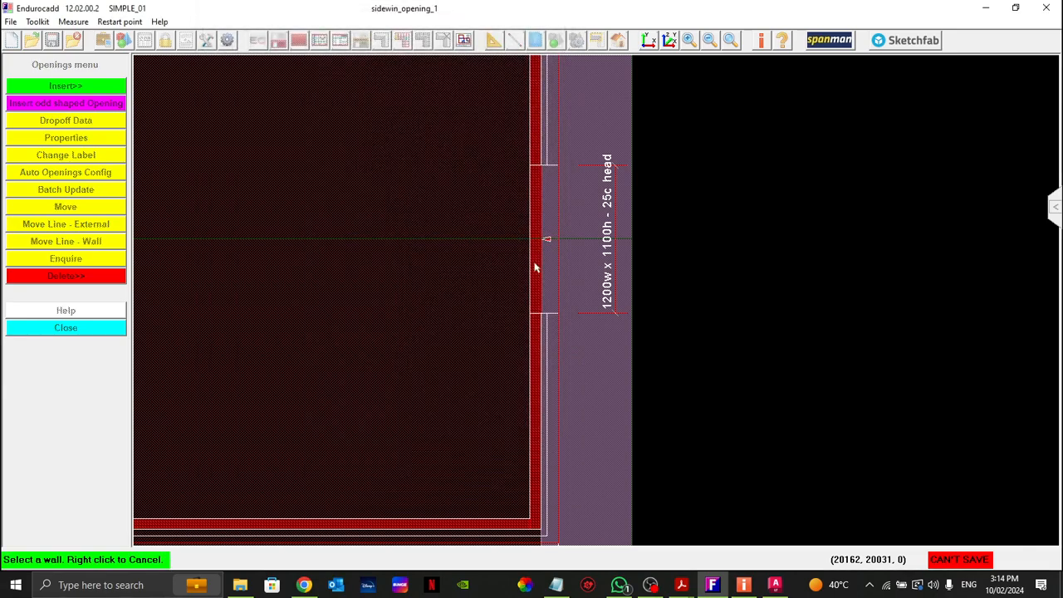
click(536, 240)
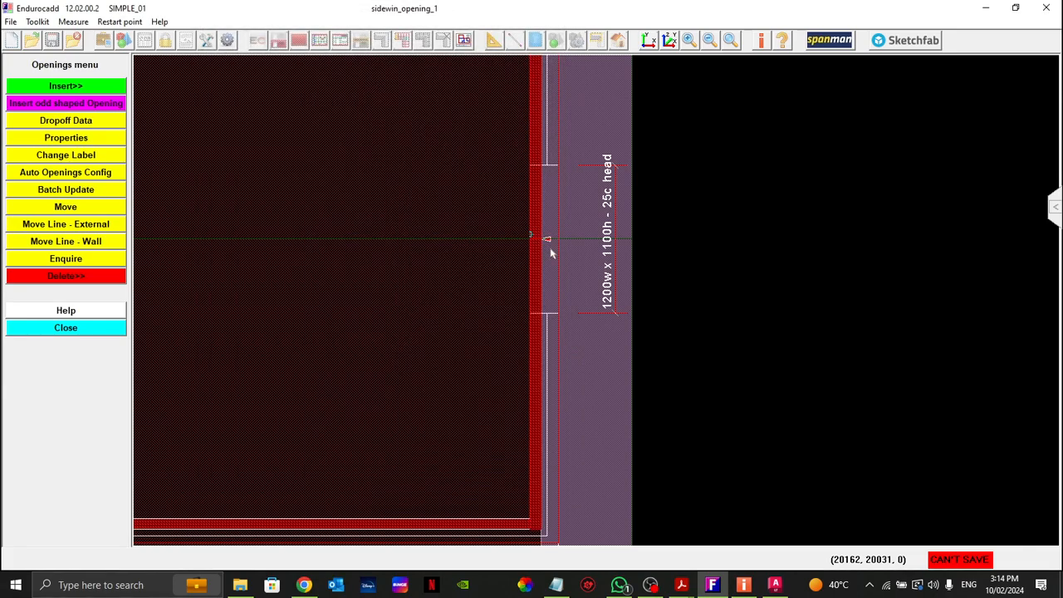
middle_drag(341, 233, 420, 222)
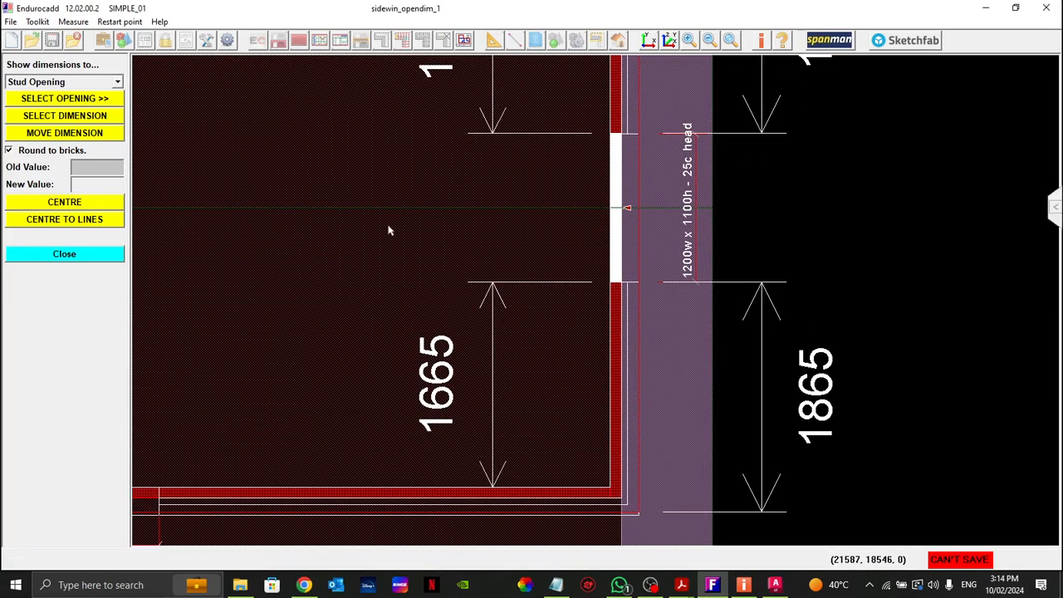
click(93, 253)
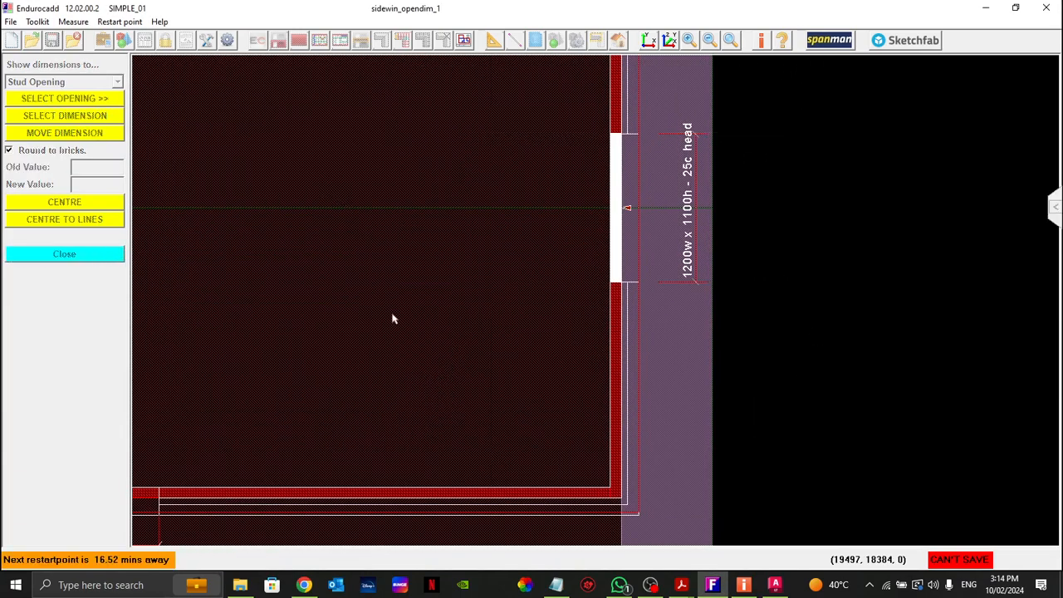
Step: Define a new window opening with a stud opening width of 2210 for the 2200w x 1100h mark
middle_drag(313, 373, 642, 247)
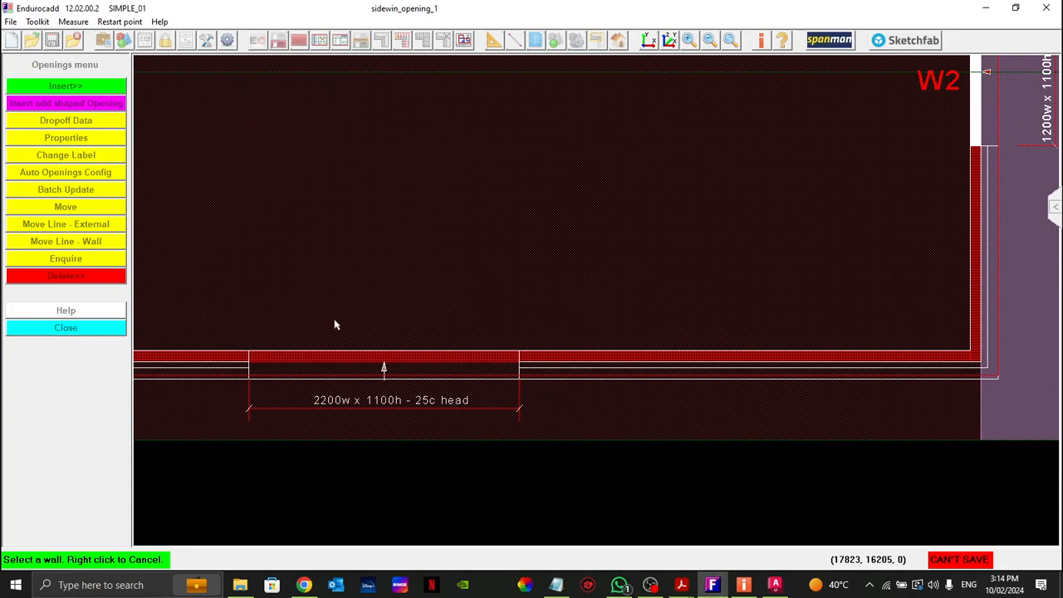
middle_drag(339, 326, 423, 312)
right_click(370, 233)
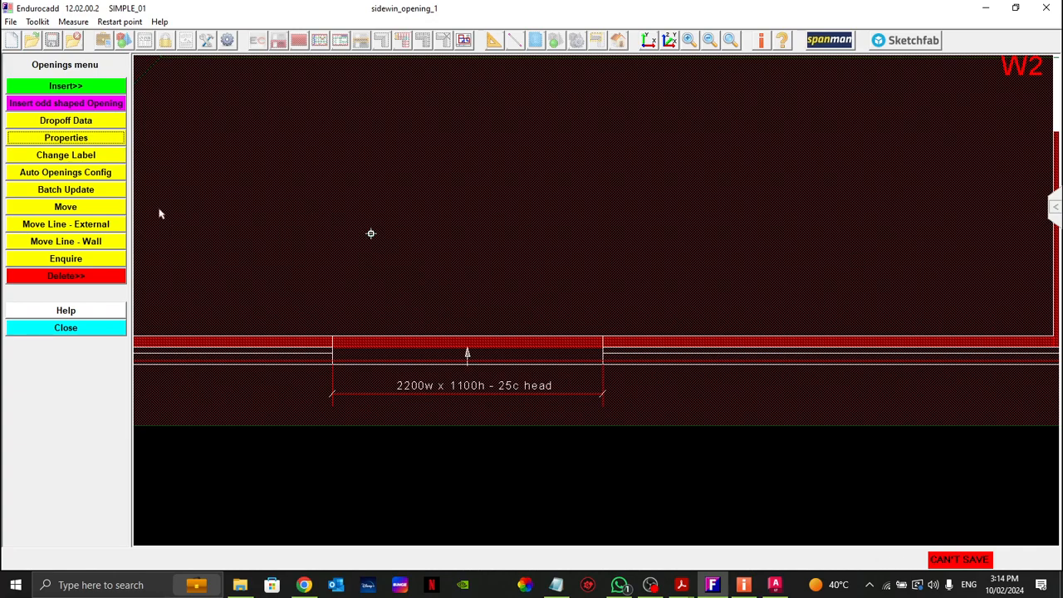
click(66, 86)
click(56, 104)
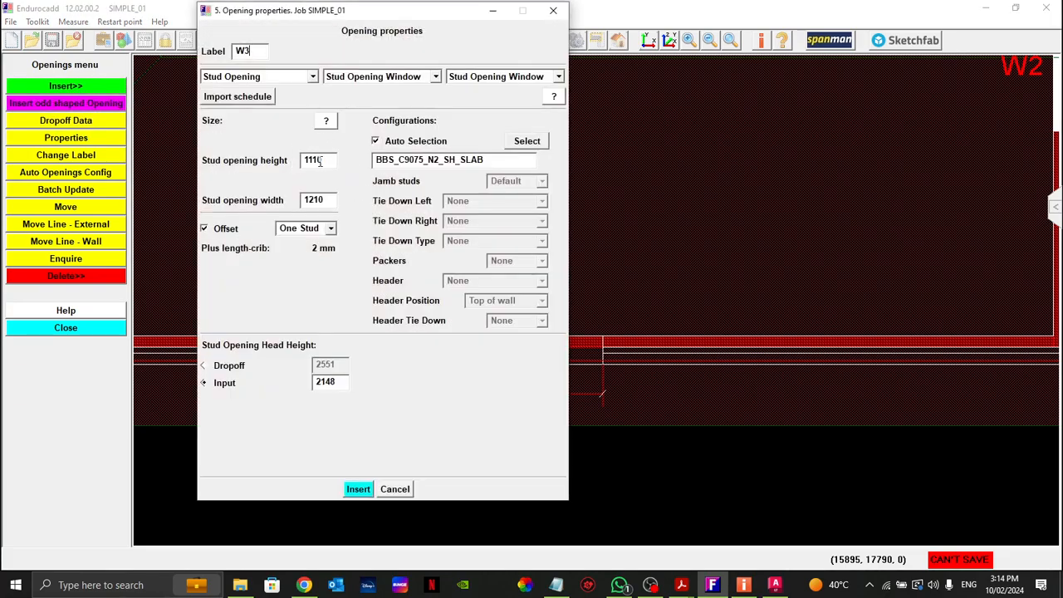
drag(368, 15, 752, 49)
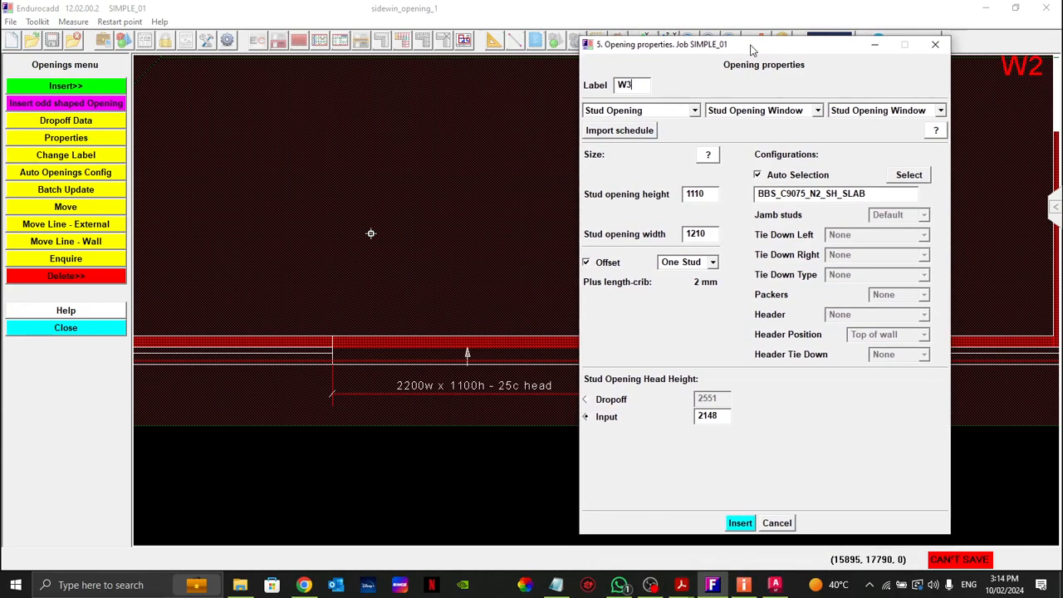
double_click(712, 234)
text(22)
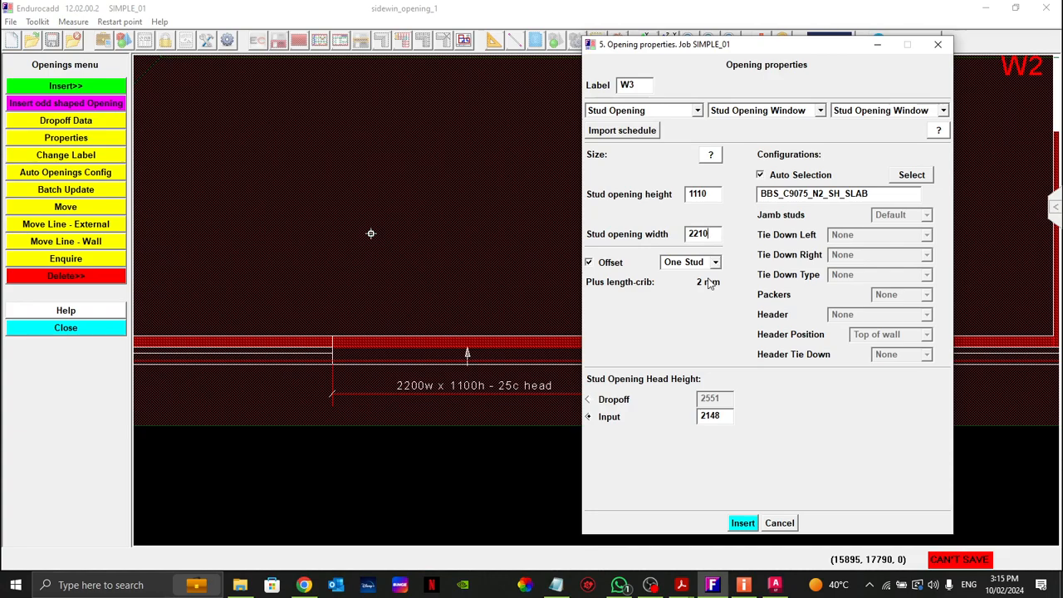
click(742, 523)
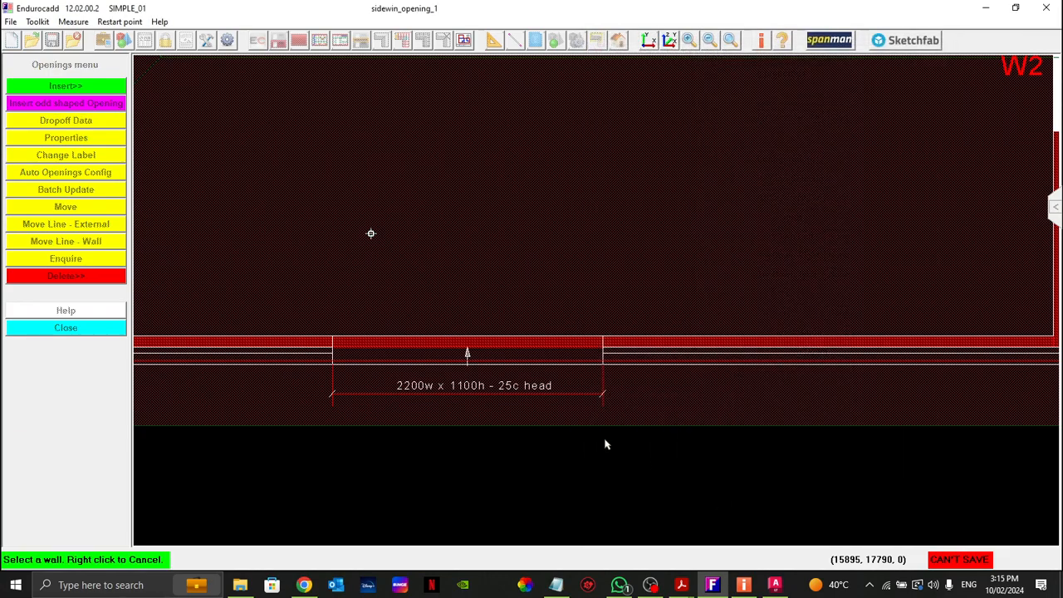
Step: Insert the window in the wall at the 2200w x 1100h mark, check its dimensions on both sides and accept its position
click(467, 348)
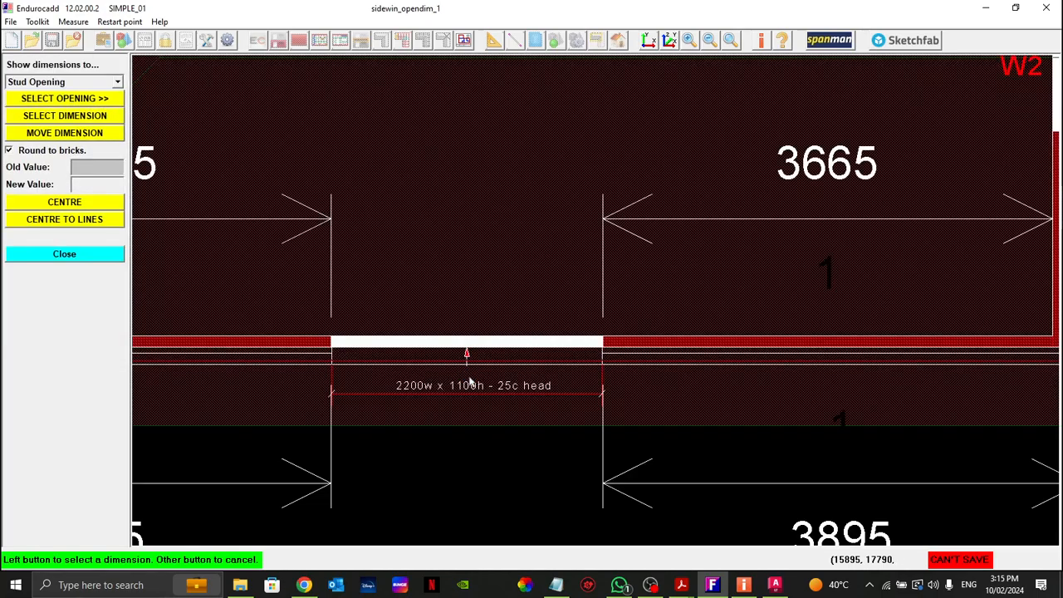
middle_drag(348, 381, 658, 394)
middle_drag(806, 399, 627, 387)
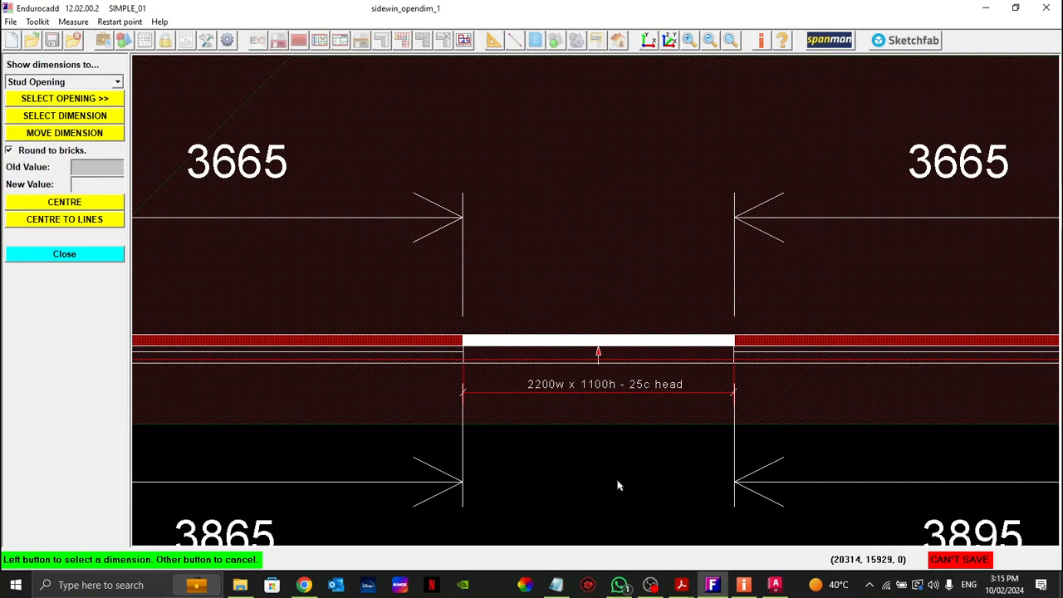
scroll(578, 467, down, 3)
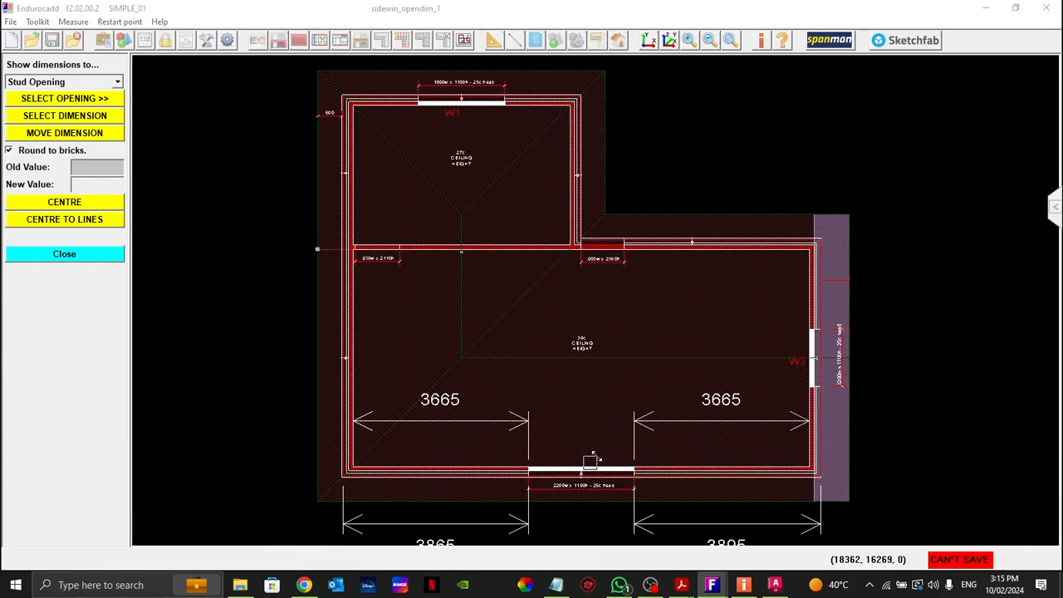
scroll(589, 489, up, 3)
scroll(596, 506, down, 3)
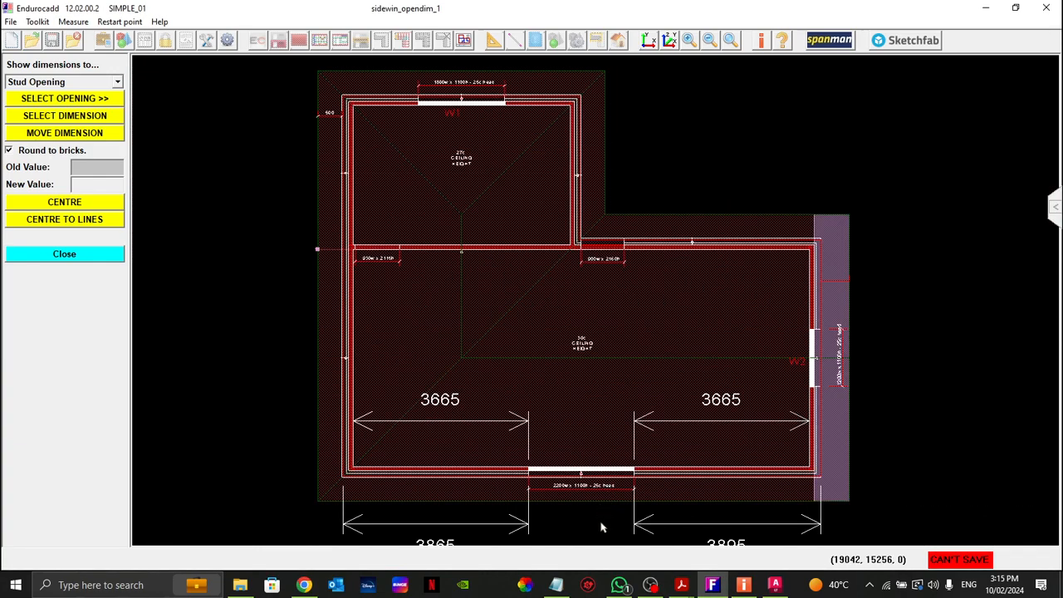
right_click(602, 527)
click(639, 561)
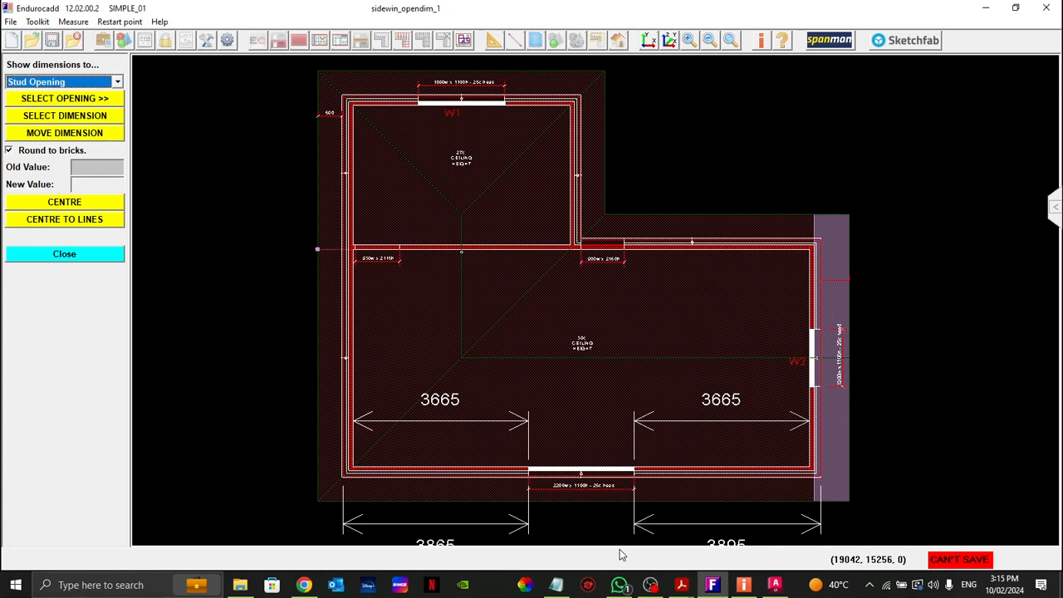
click(84, 257)
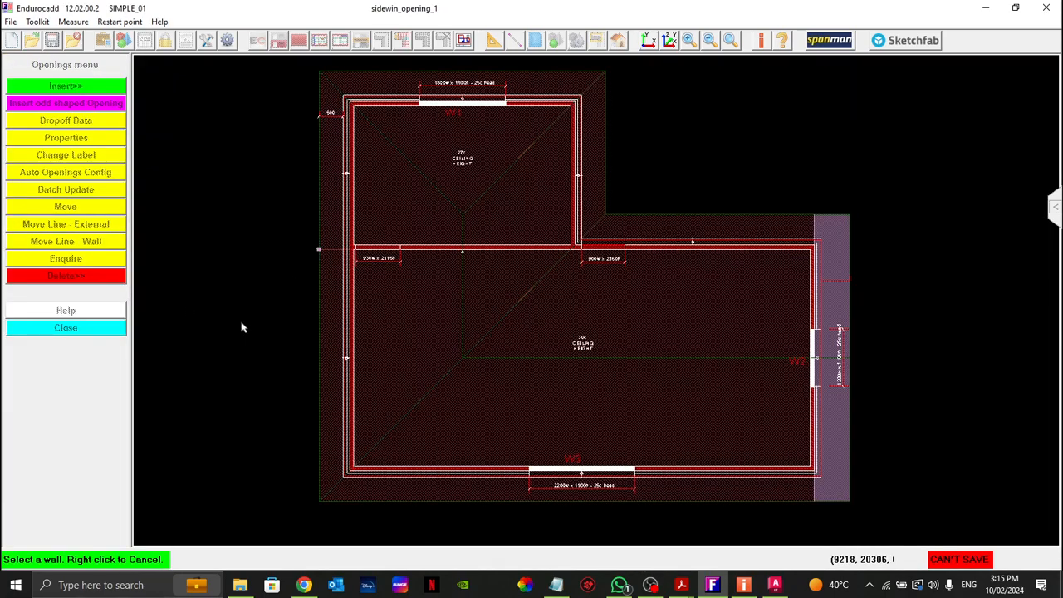
right_click(241, 323)
Step: Examine the 930w x 2115h mark in the internal wall and the 900w x 2160h mark in the external wall
mouse_move(291, 197)
mouse_down()
mouse_move(312, 181)
mouse_move(745, 305)
mouse_up()
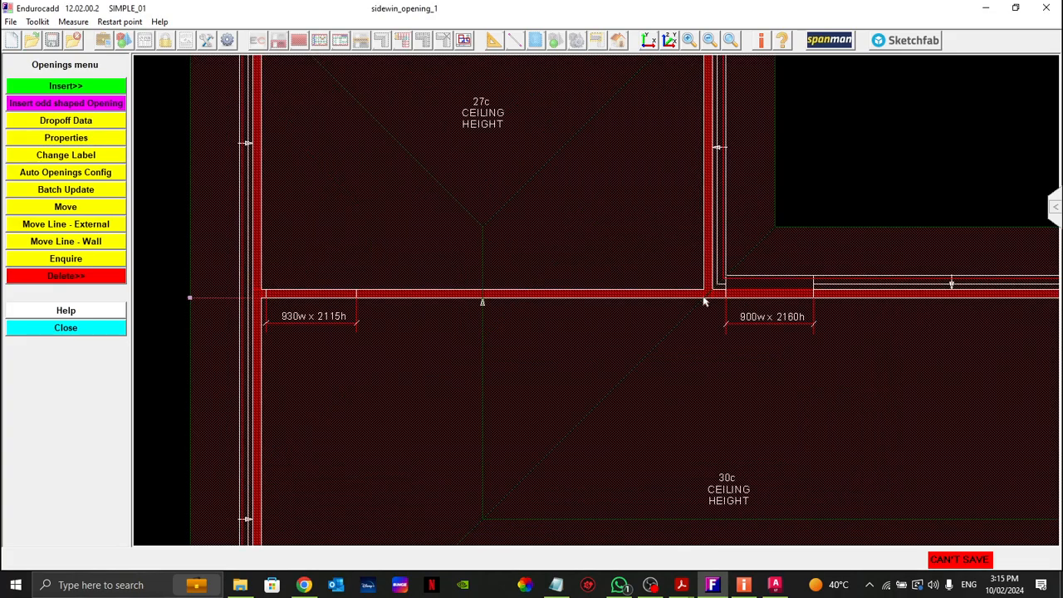
drag(166, 233, 519, 415)
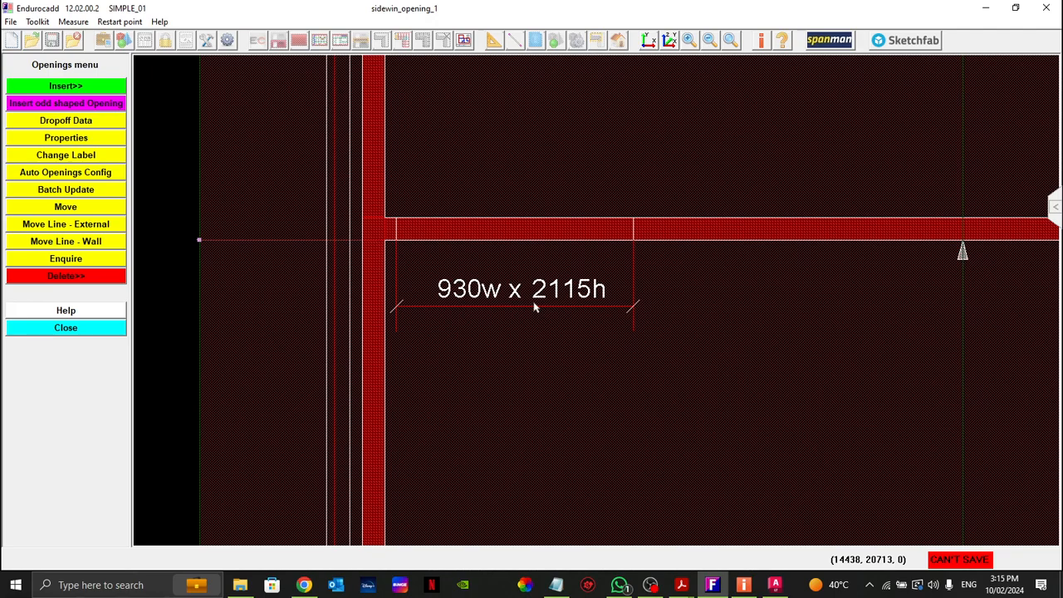
scroll(521, 368, down, 1)
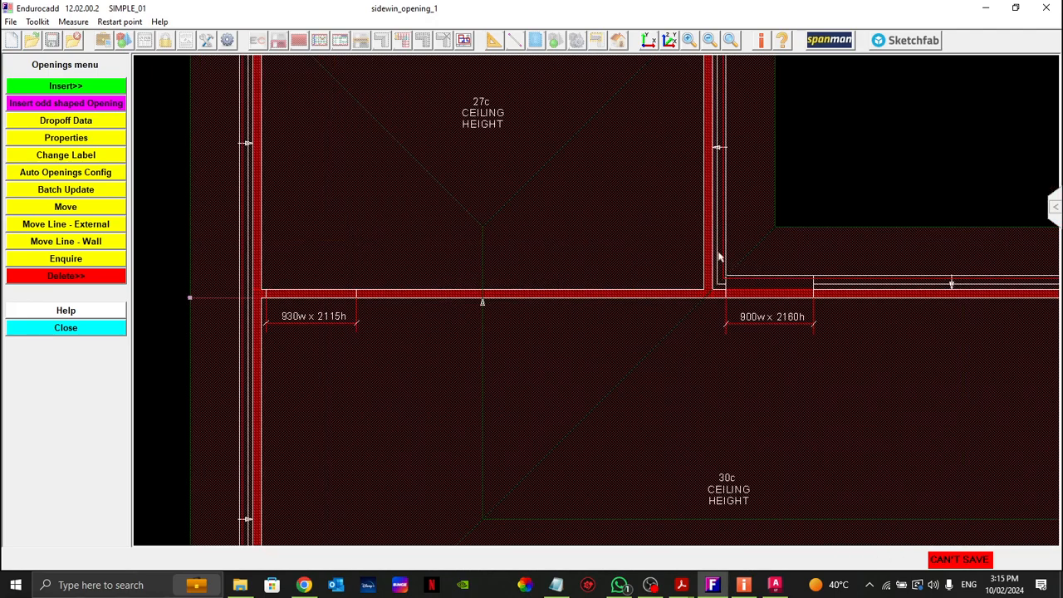
drag(688, 243, 895, 373)
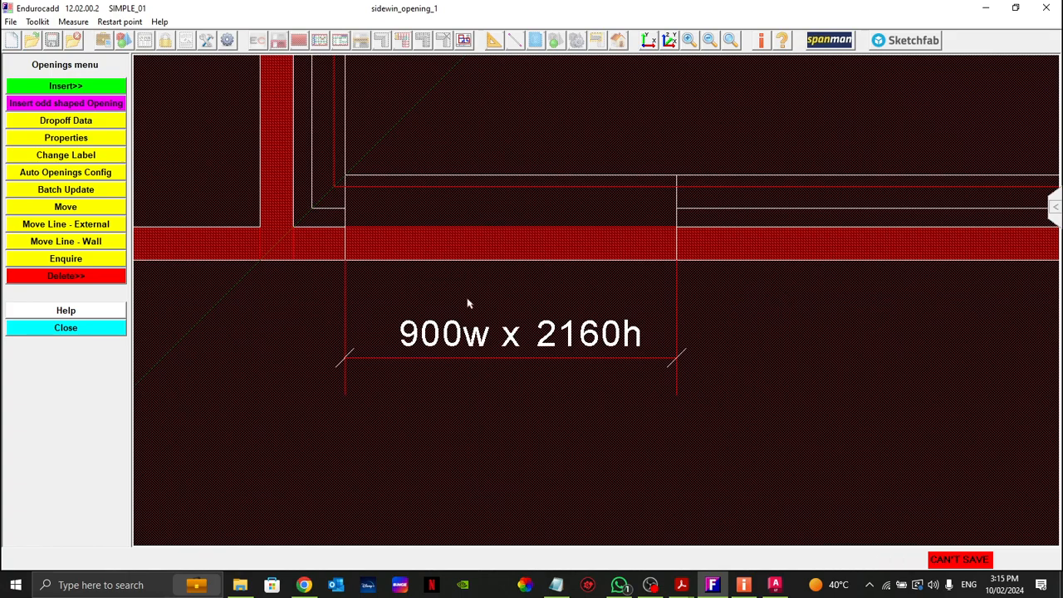
scroll(512, 301, down, 1)
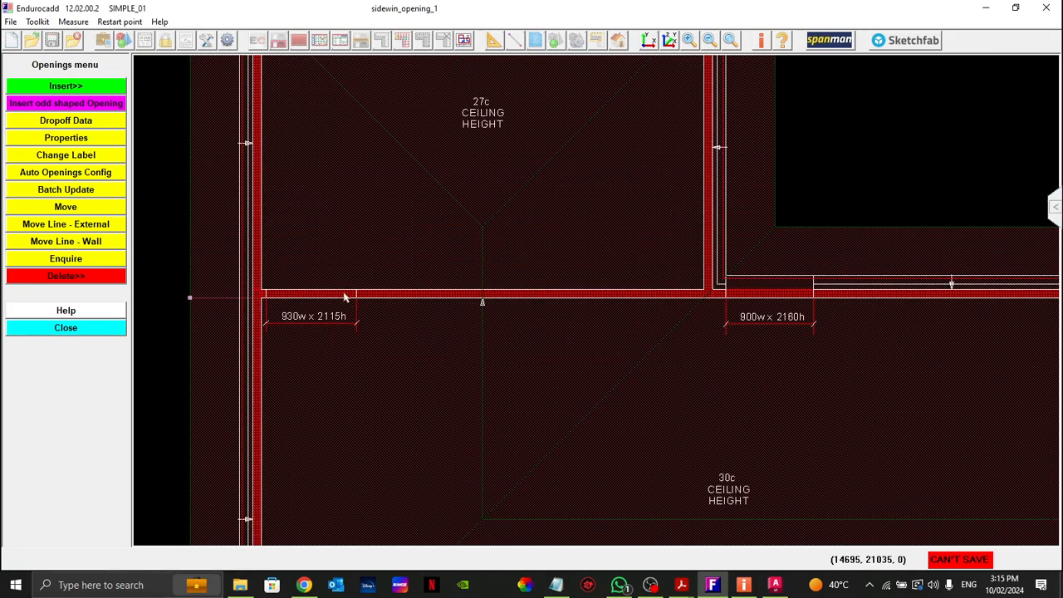
drag(208, 252, 453, 382)
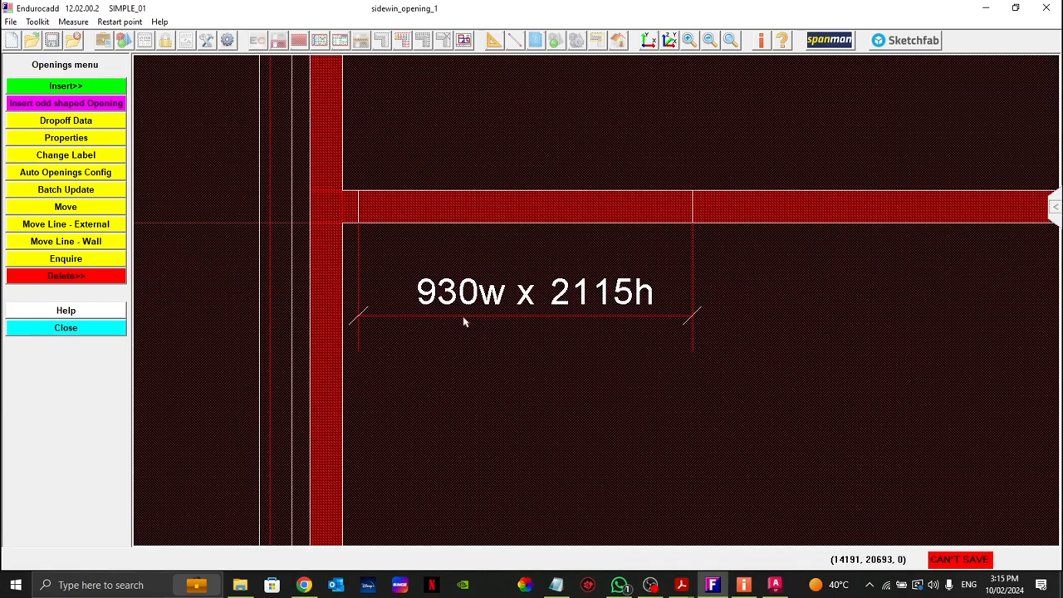
middle_drag(503, 252, 474, 280)
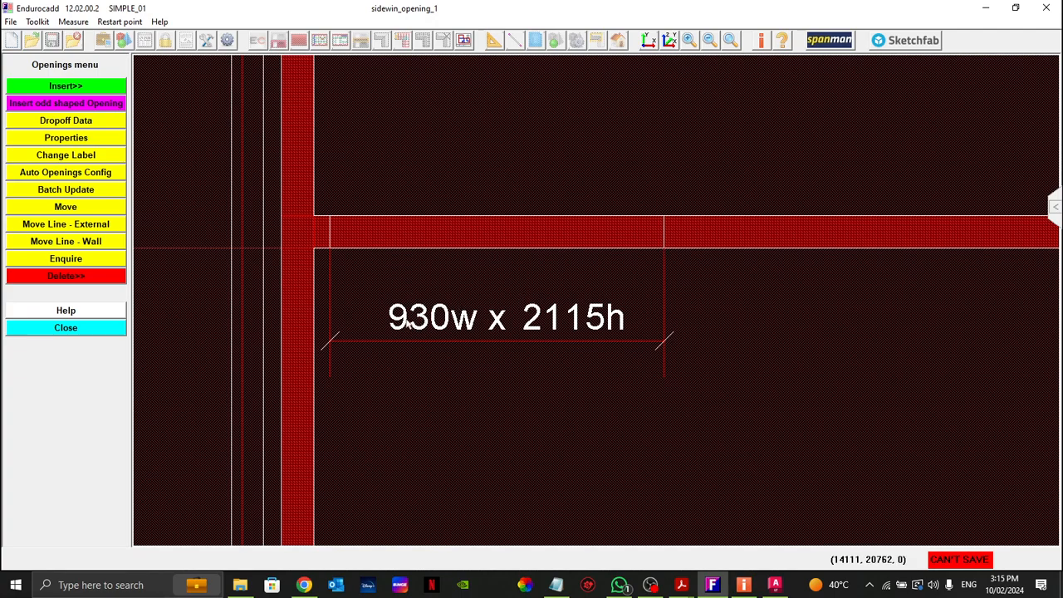
Step: Define a Stud Opening Door with a stud opening width of 930 and the height given by the 930w x 2115h mark
click(51, 105)
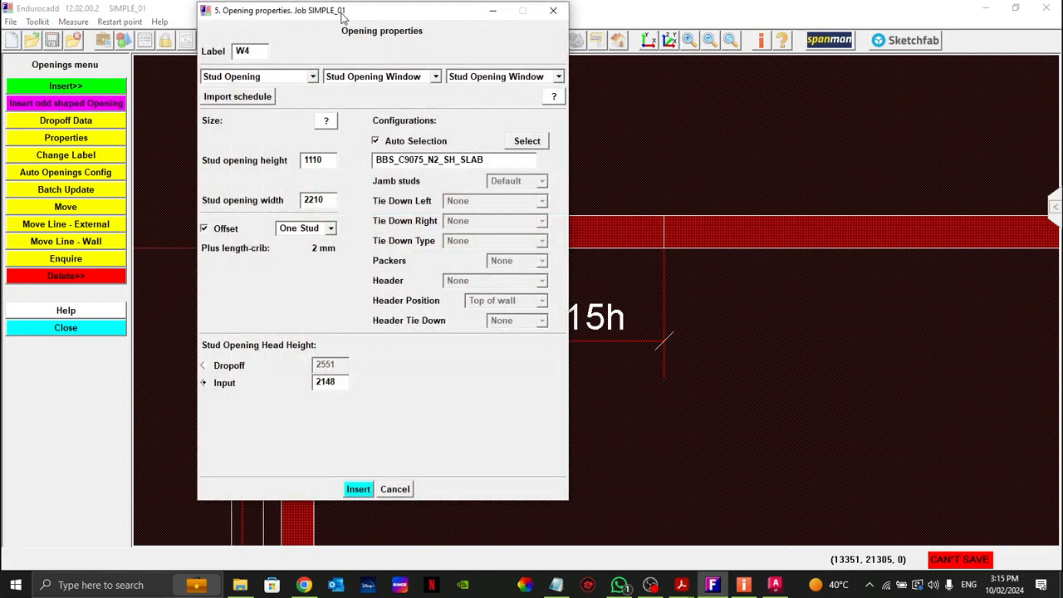
click(433, 79)
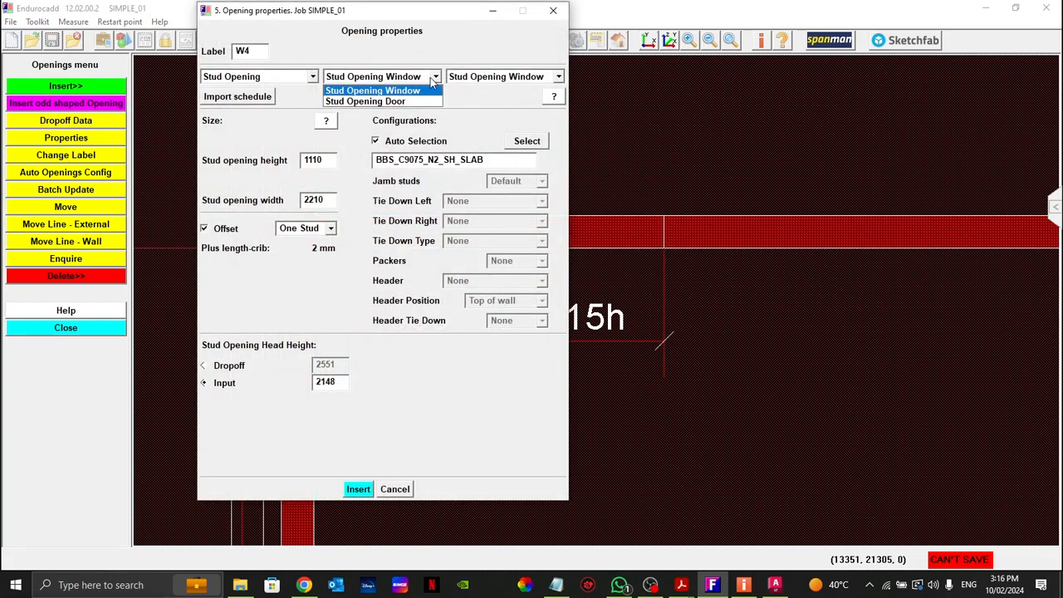
click(400, 101)
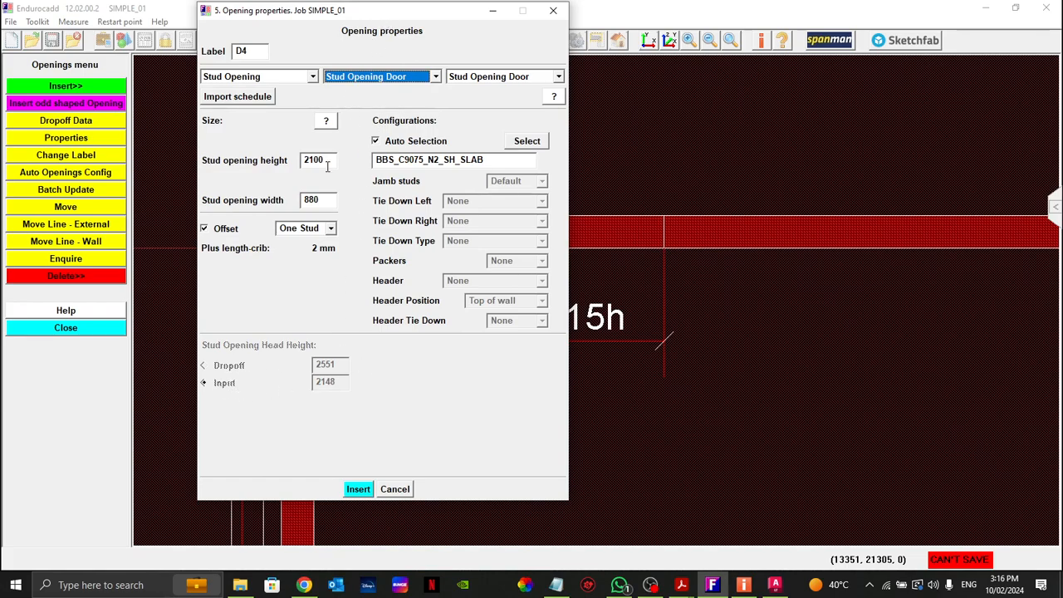
drag(400, 12, 859, 30)
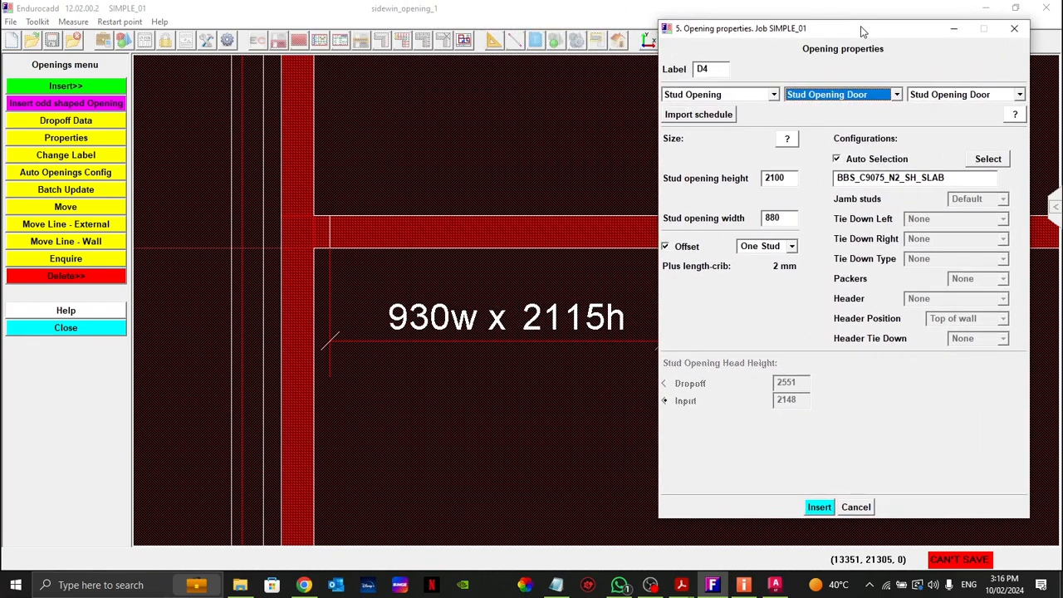
double_click(784, 218)
text(930)
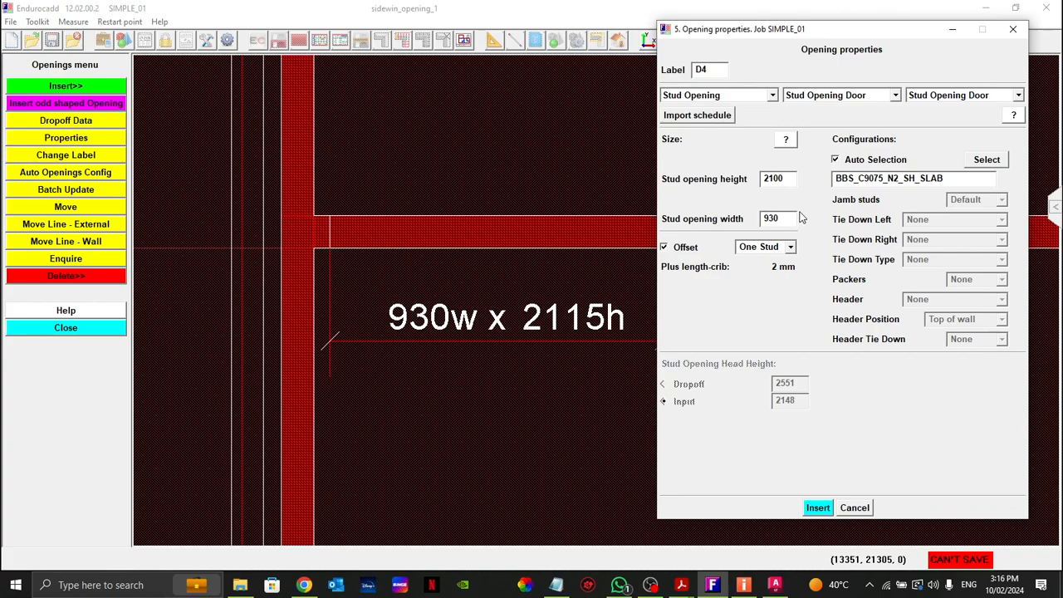
double_click(787, 179)
text(2)
click(823, 512)
Step: Insert the door in the internal wall at the 930w x 2115h mark and set its distance from the adjoining wall to 45
click(490, 235)
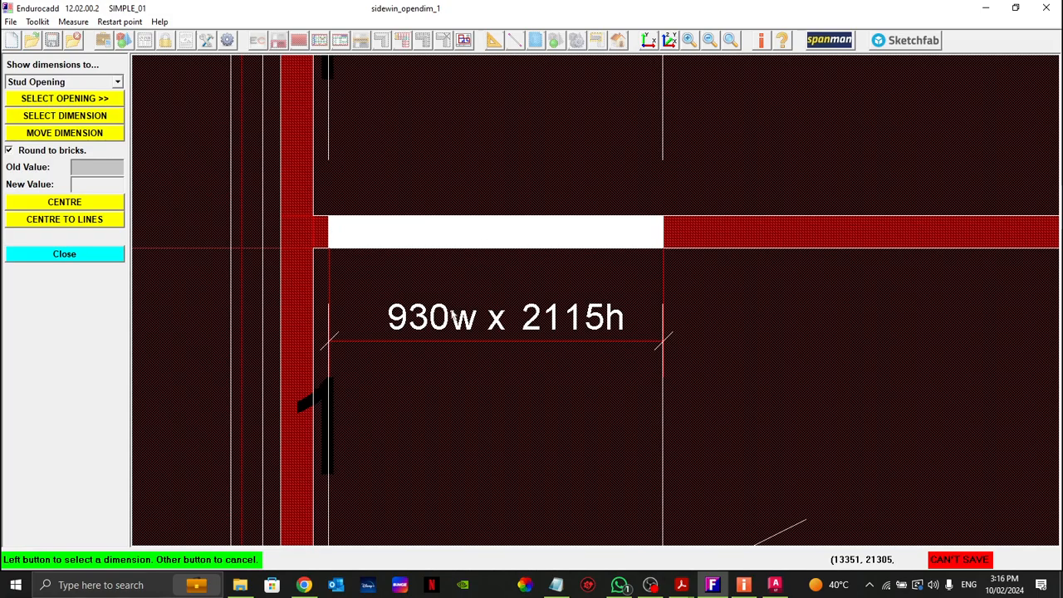
mouse_move(386, 139)
middle_down()
mouse_move(411, 242)
mouse_move(433, 464)
middle_up()
middle_drag(409, 204, 426, 325)
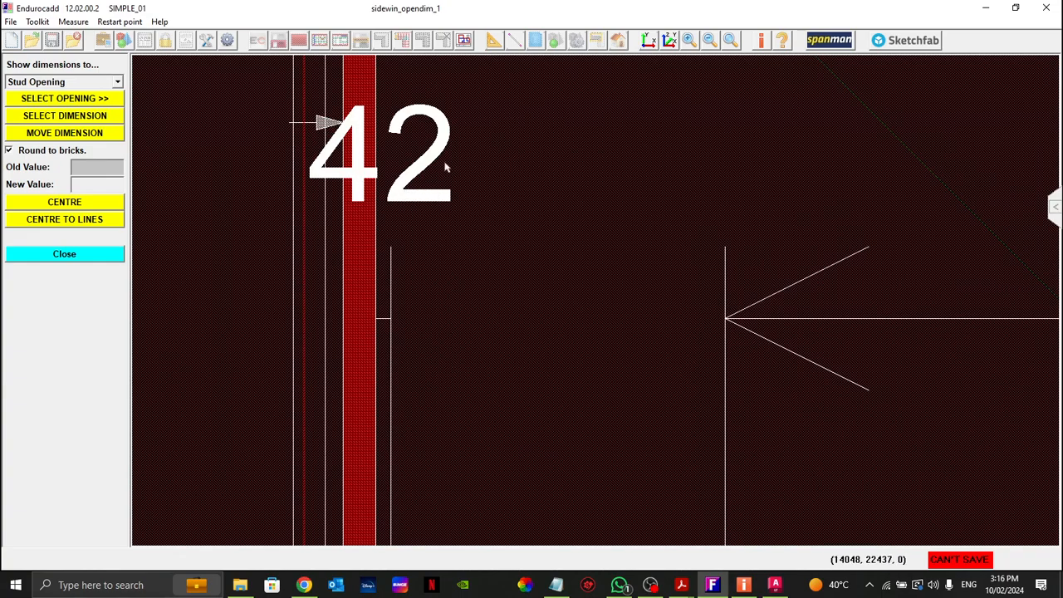
click(77, 118)
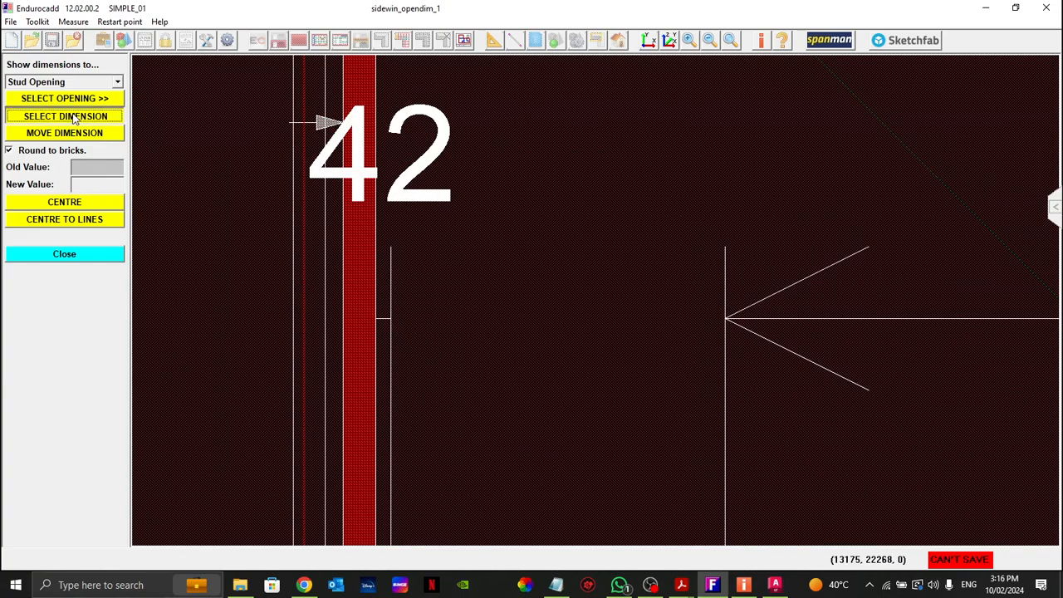
click(409, 190)
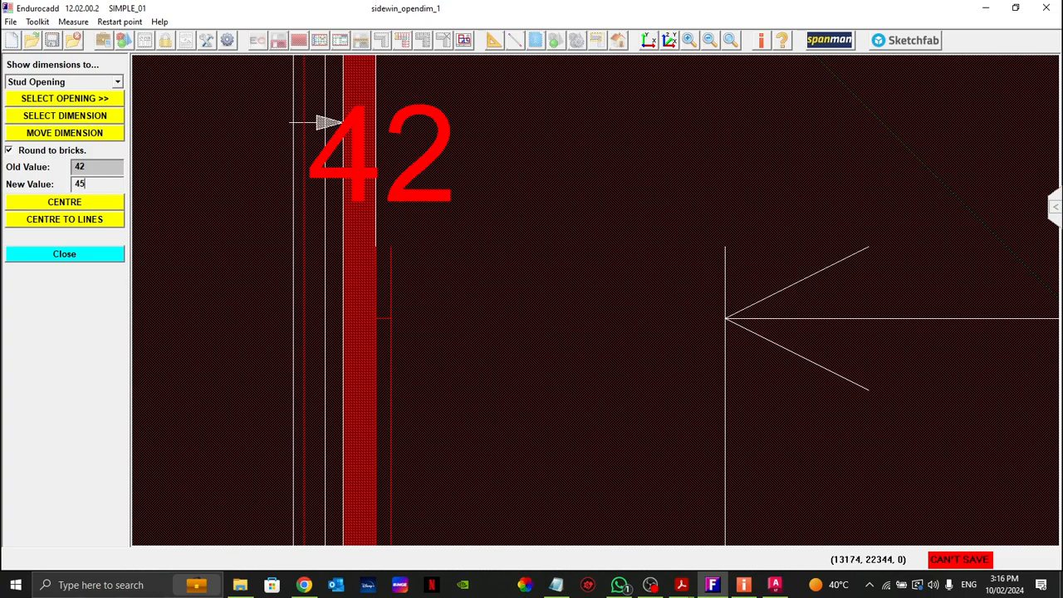
key(Return)
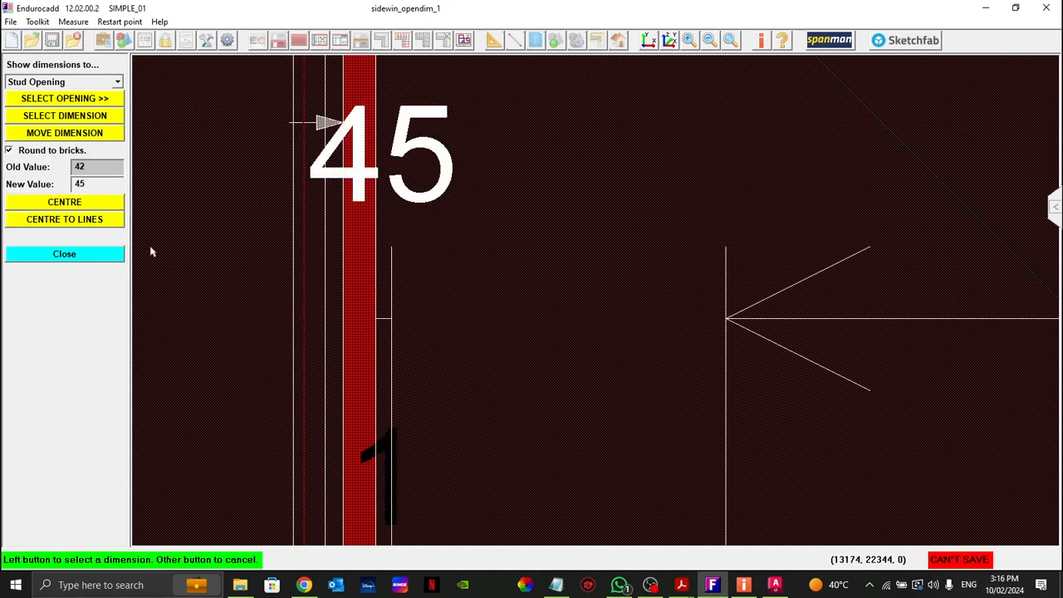
right_click(200, 263)
click(102, 255)
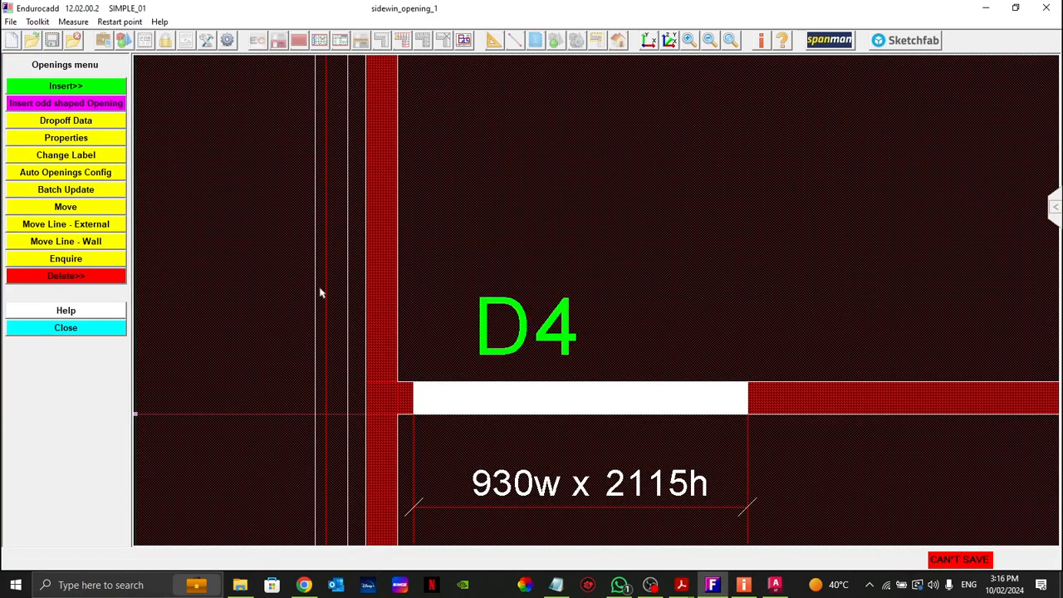
Step: Examine the short wall piece between the inserted door and the adjoining wall, and the 900w x 2160h mark
drag(284, 327, 855, 494)
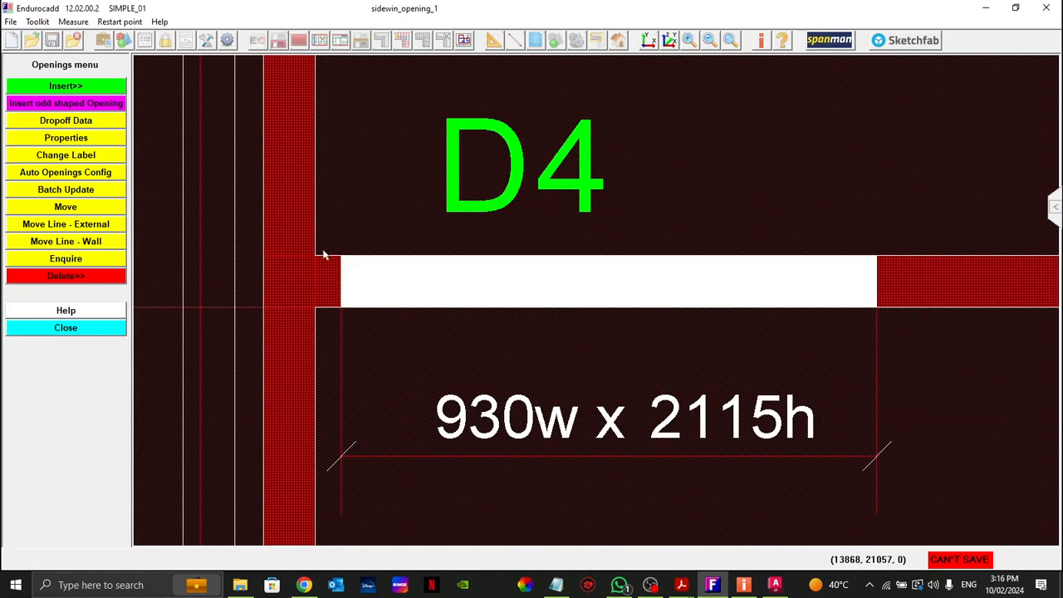
drag(282, 228, 440, 363)
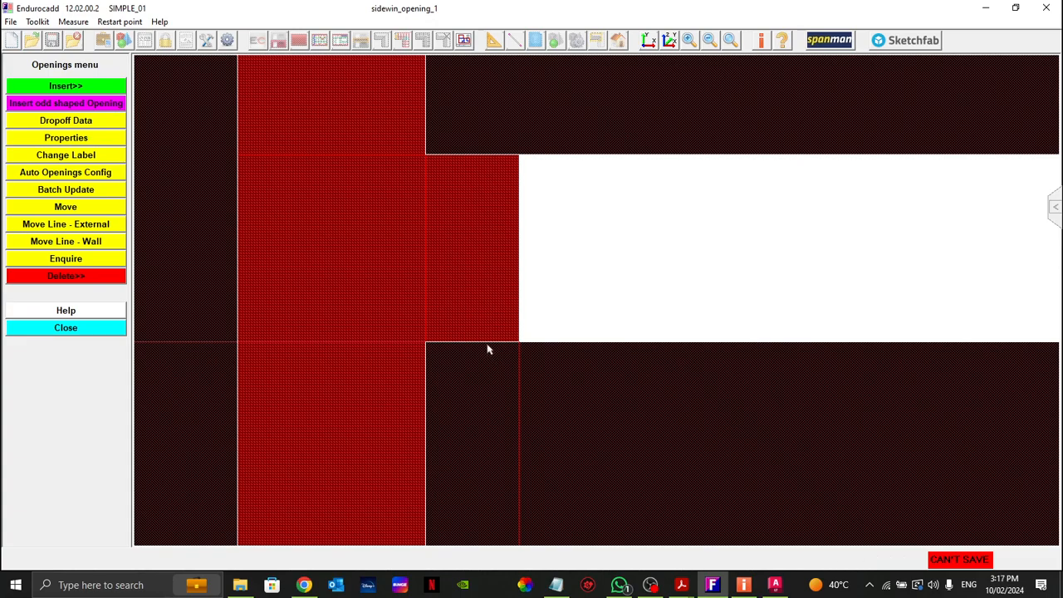
scroll(450, 284, down, 5)
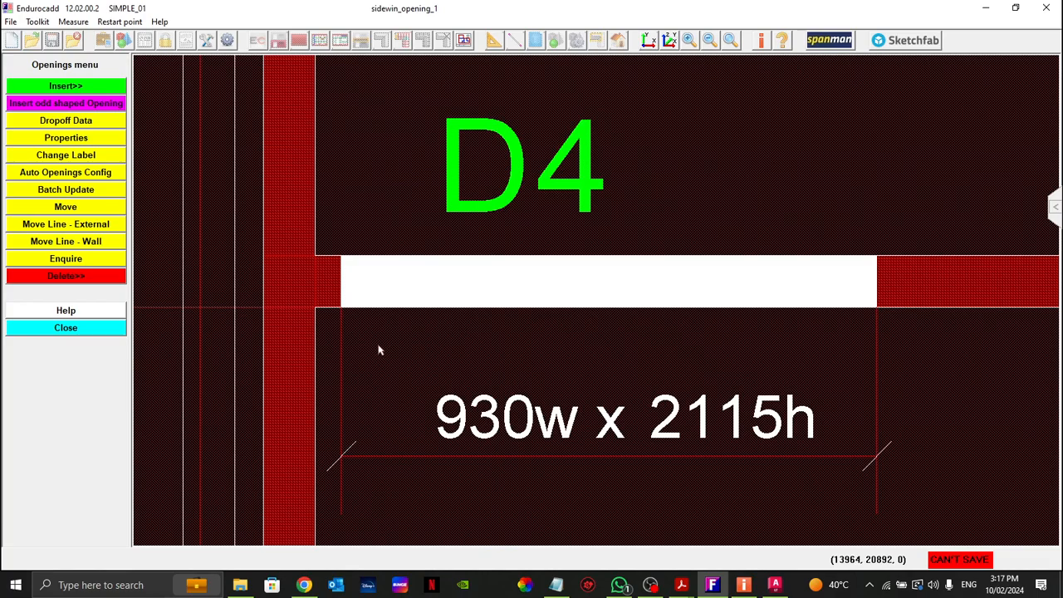
scroll(391, 332, down, 2)
middle_drag(807, 460, 412, 400)
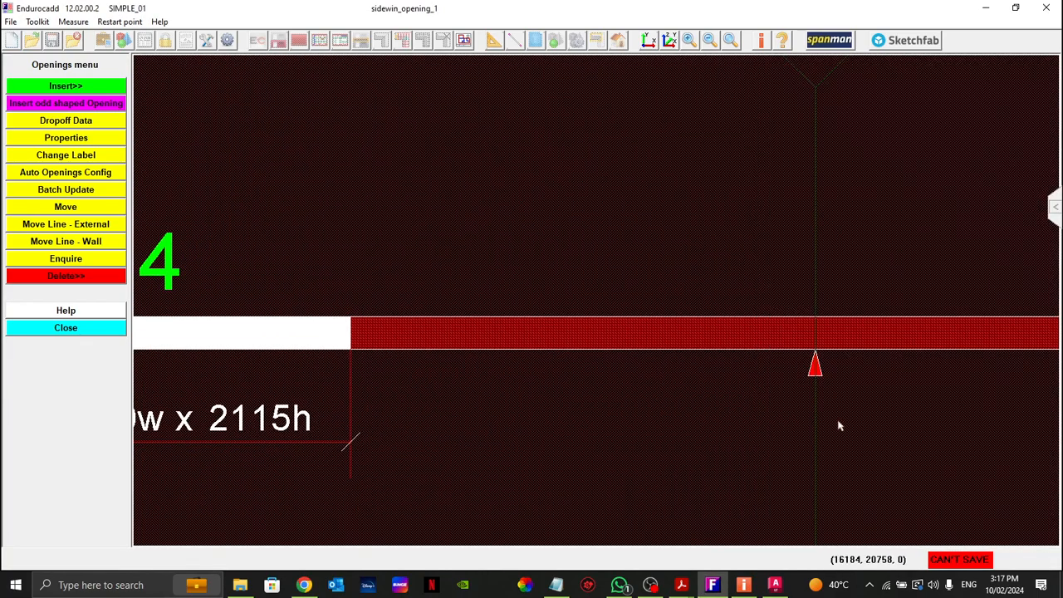
middle_drag(813, 425, 337, 420)
middle_drag(655, 446, 307, 431)
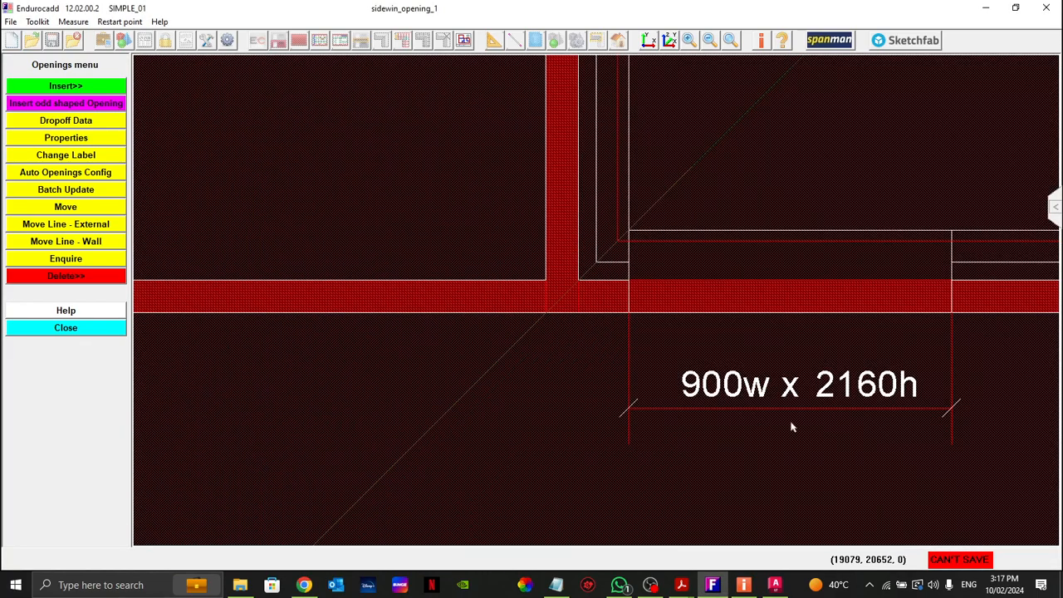
middle_drag(791, 426, 586, 422)
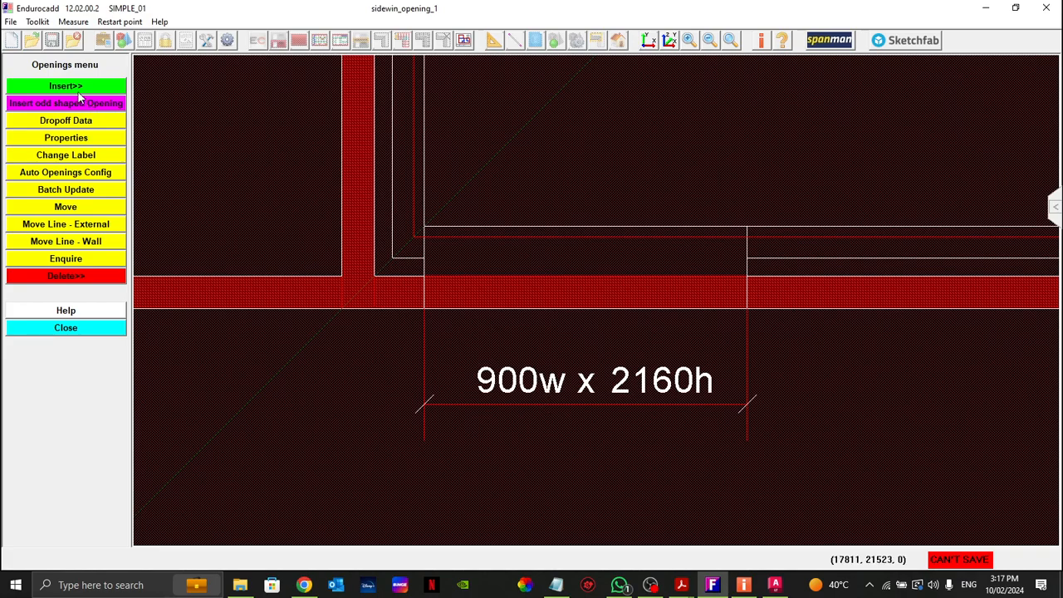
Step: Define a Stud Opening Door with a stud opening width of 900 and the height given by the 900w x 2160h mark
click(66, 87)
click(65, 106)
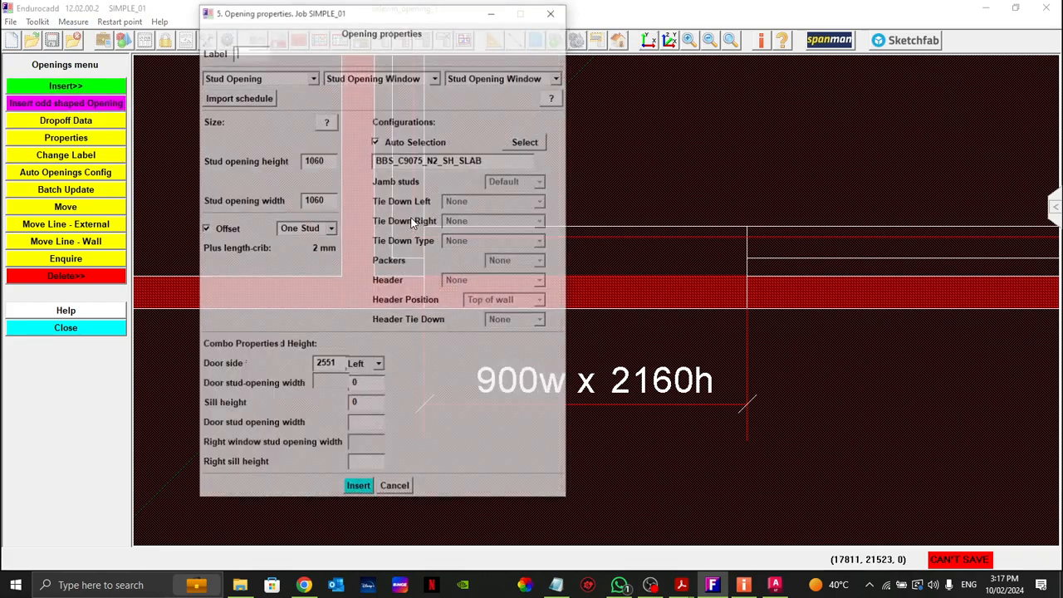
drag(394, 10, 251, 43)
double_click(180, 233)
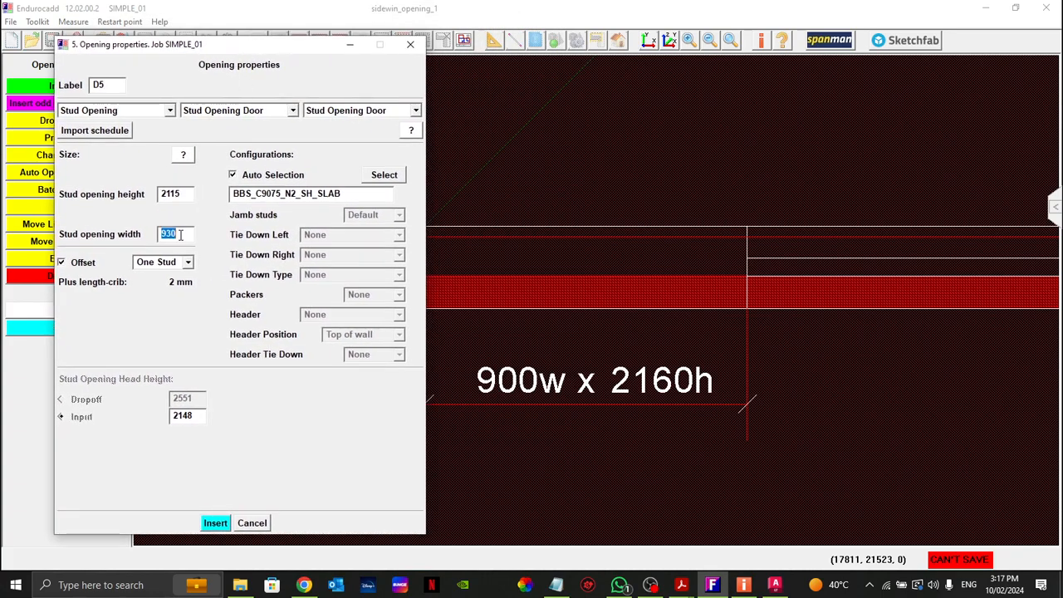
text(9)
double_click(181, 194)
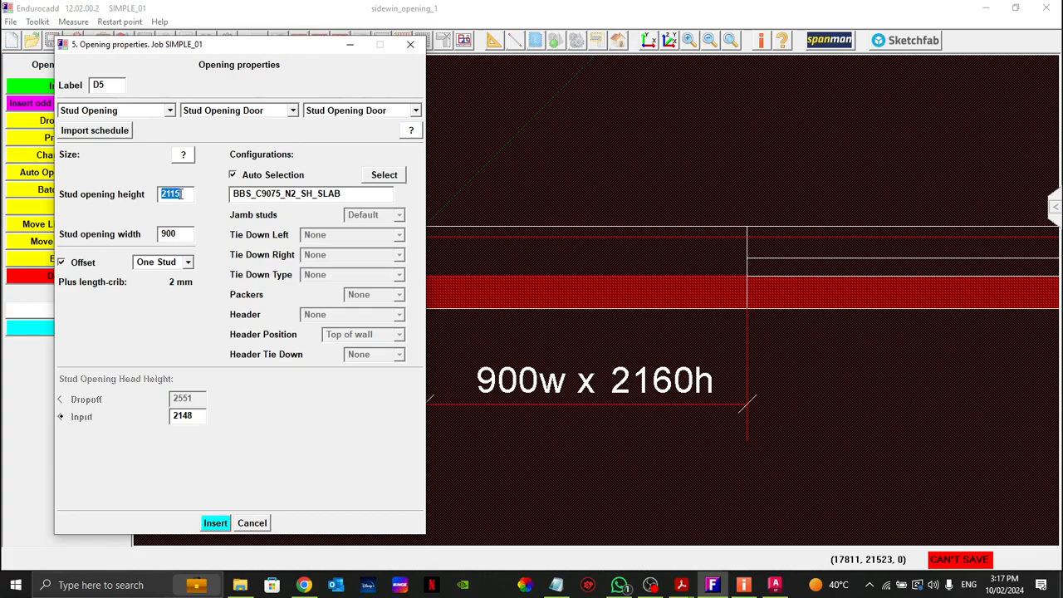
text(2)
Step: Insert the door in the external wall beside the 900w x 2160h mark, close to the internal corner
click(216, 522)
click(579, 297)
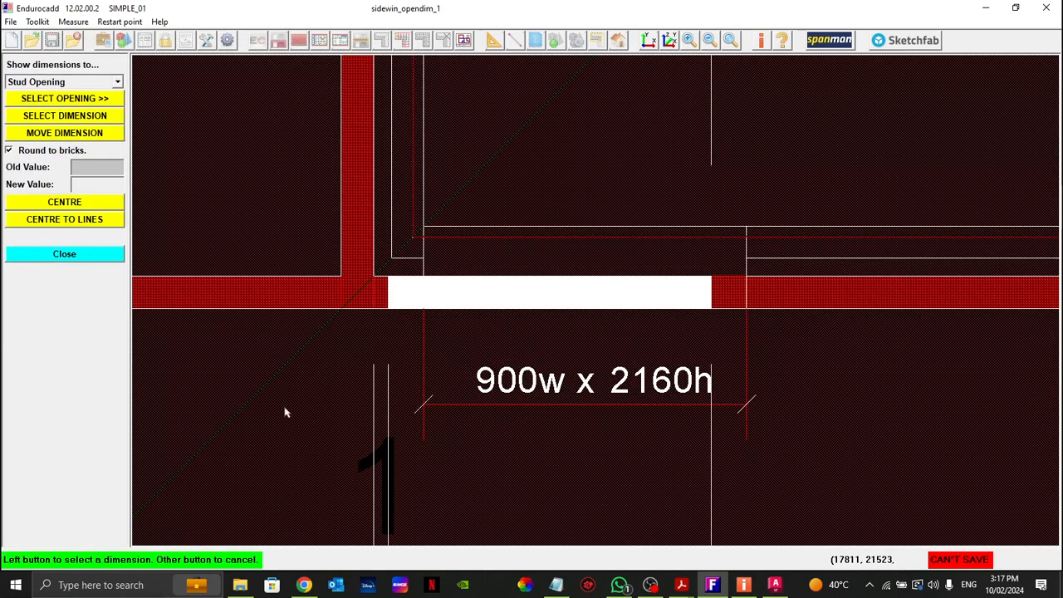
right_click(246, 371)
middle_drag(296, 455, 324, 313)
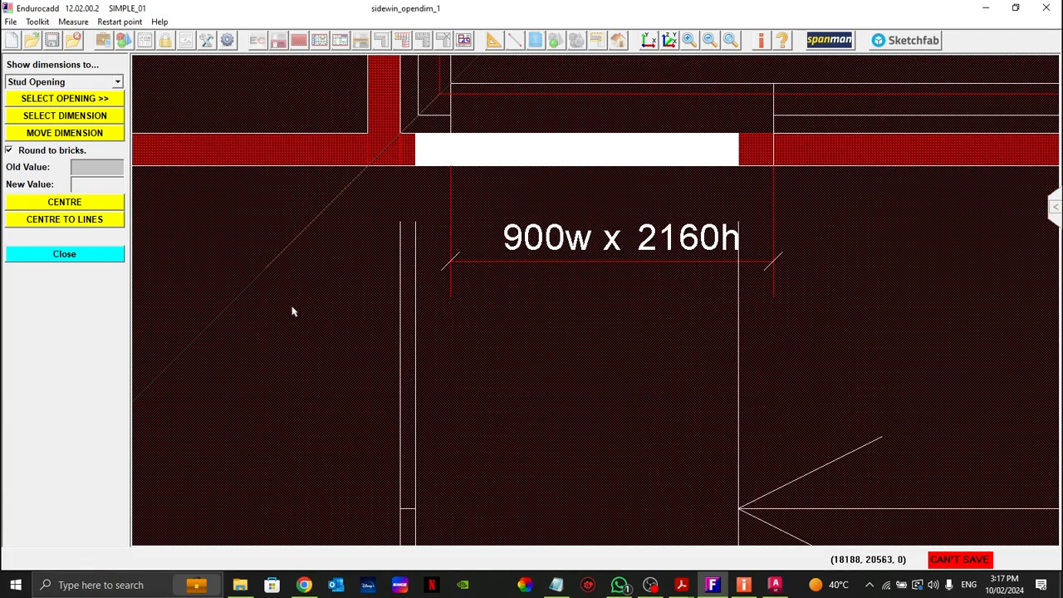
click(69, 99)
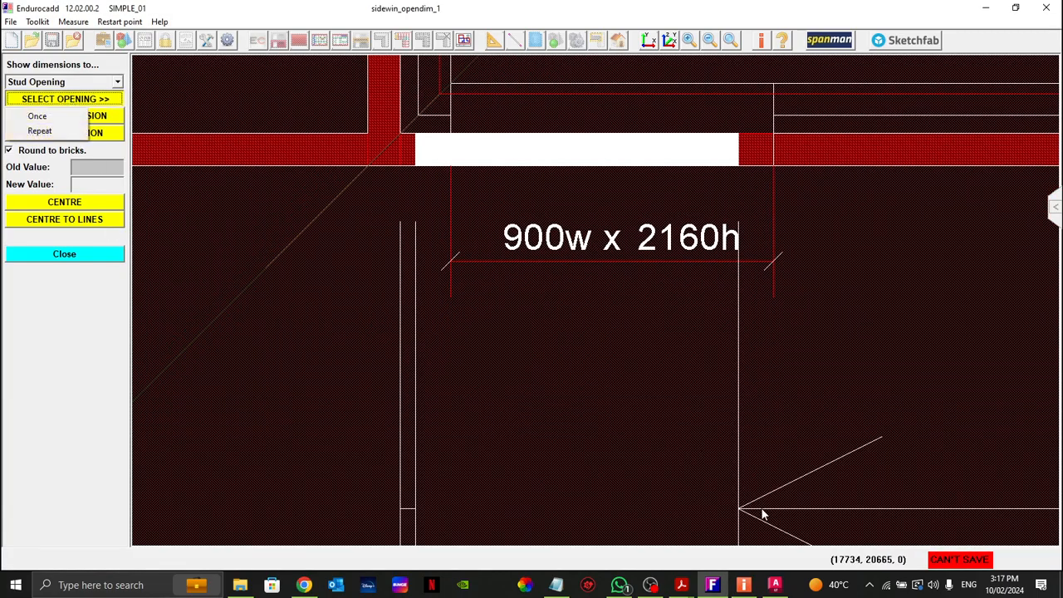
click(736, 498)
scroll(730, 508, down, 5)
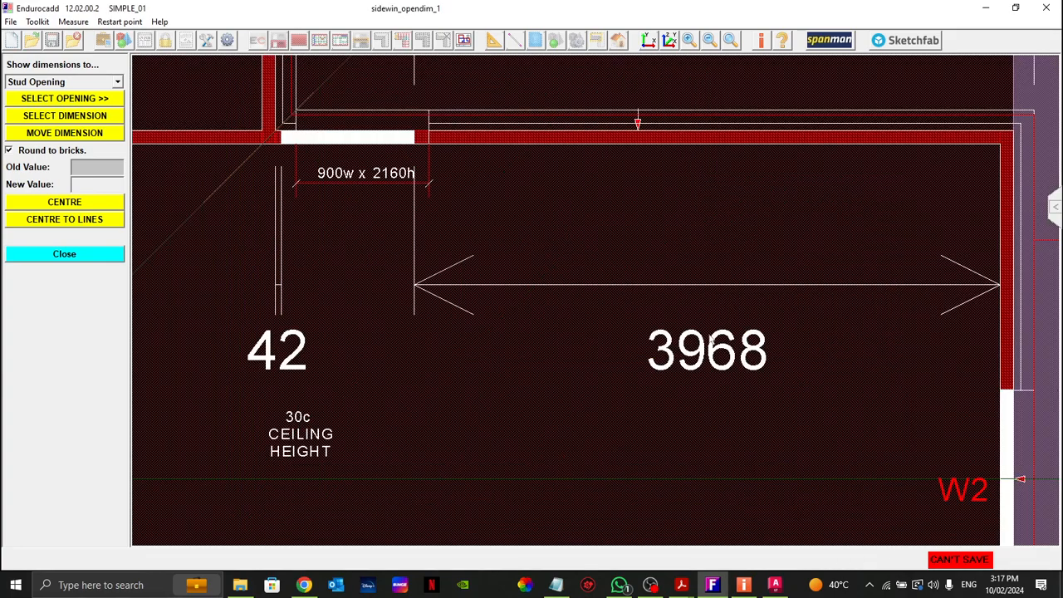
scroll(717, 300, up, 5)
Step: Centre the new door between the two end lines of the 900w x 2160h mark and finish editing openings
click(64, 115)
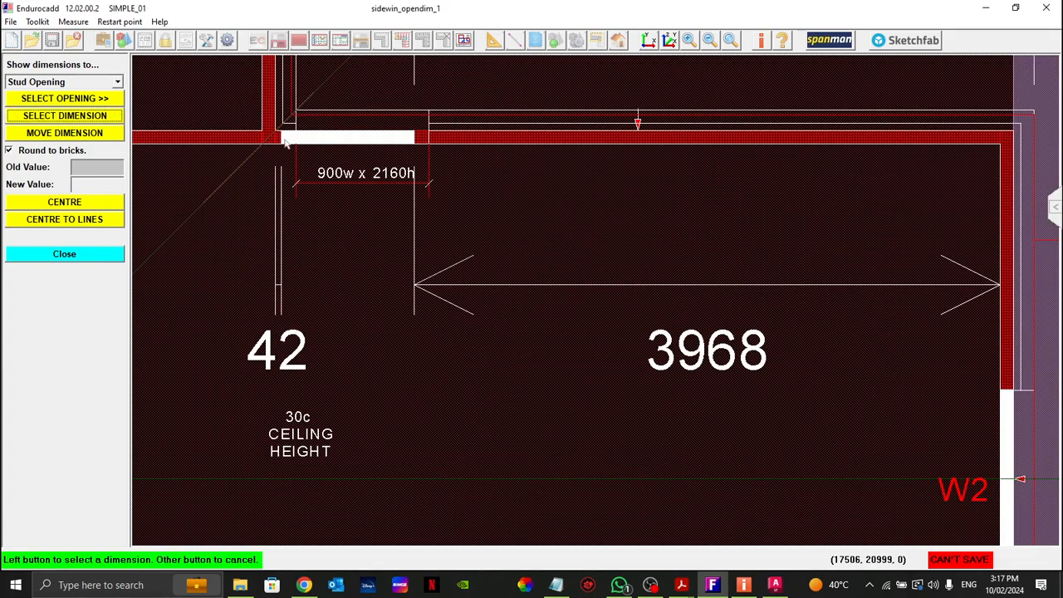
click(618, 358)
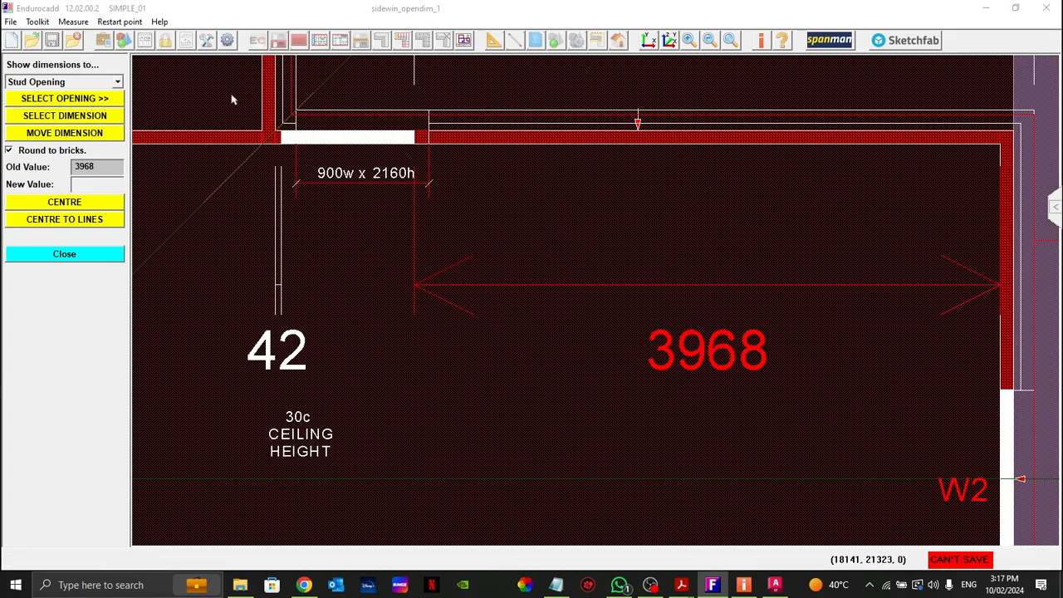
scroll(274, 92, up, 3)
click(94, 221)
click(312, 198)
click(650, 194)
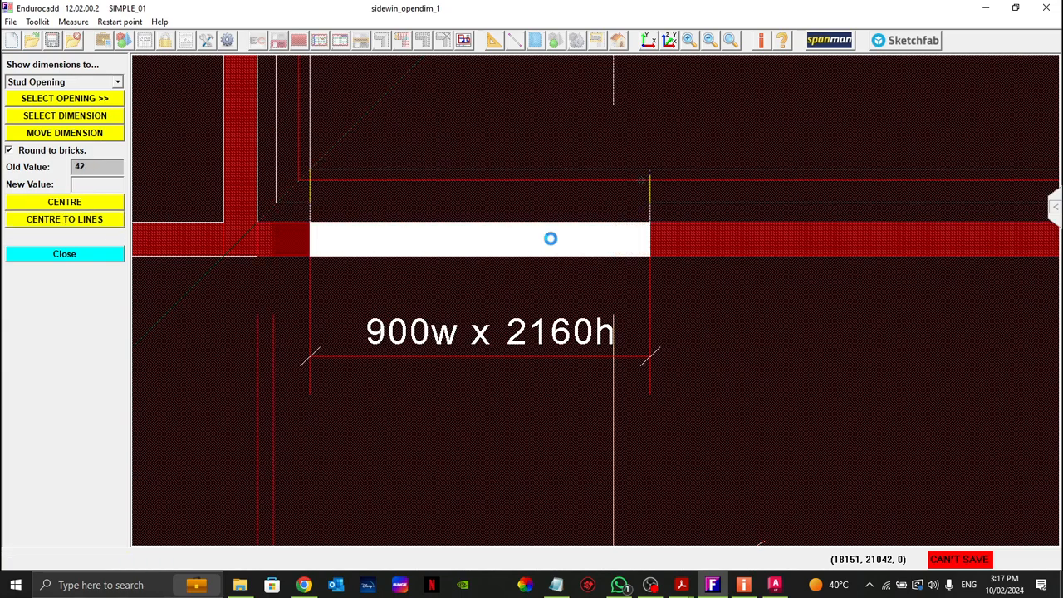
right_click(299, 238)
click(81, 253)
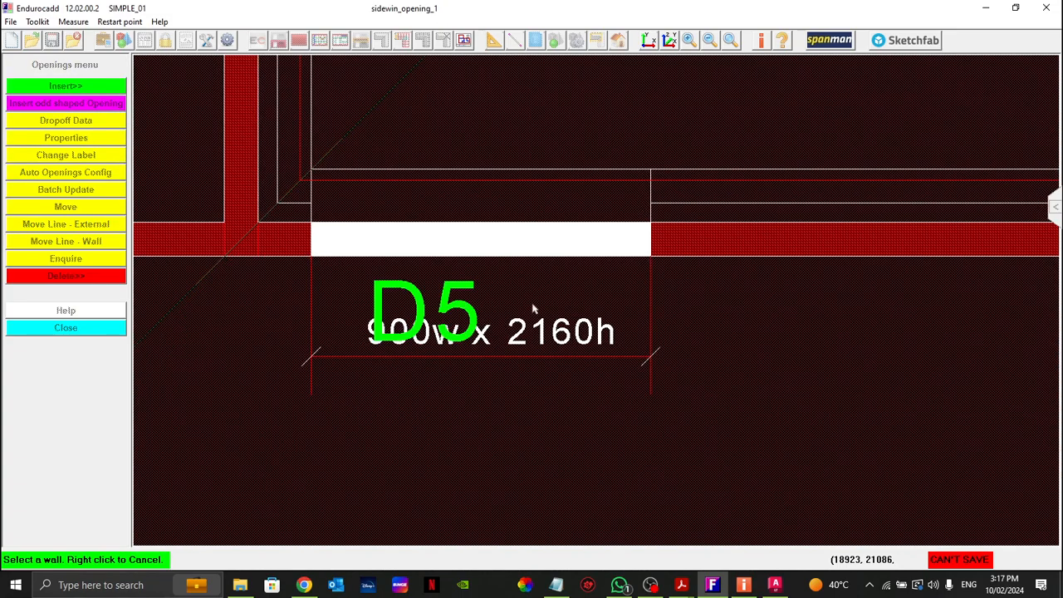
scroll(465, 190, down, 4)
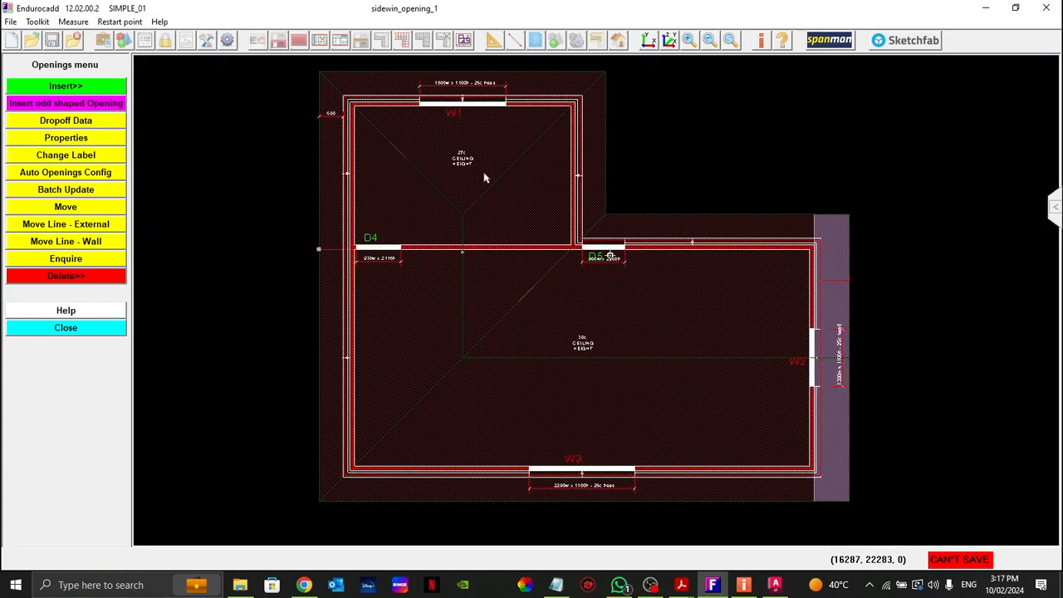
click(80, 334)
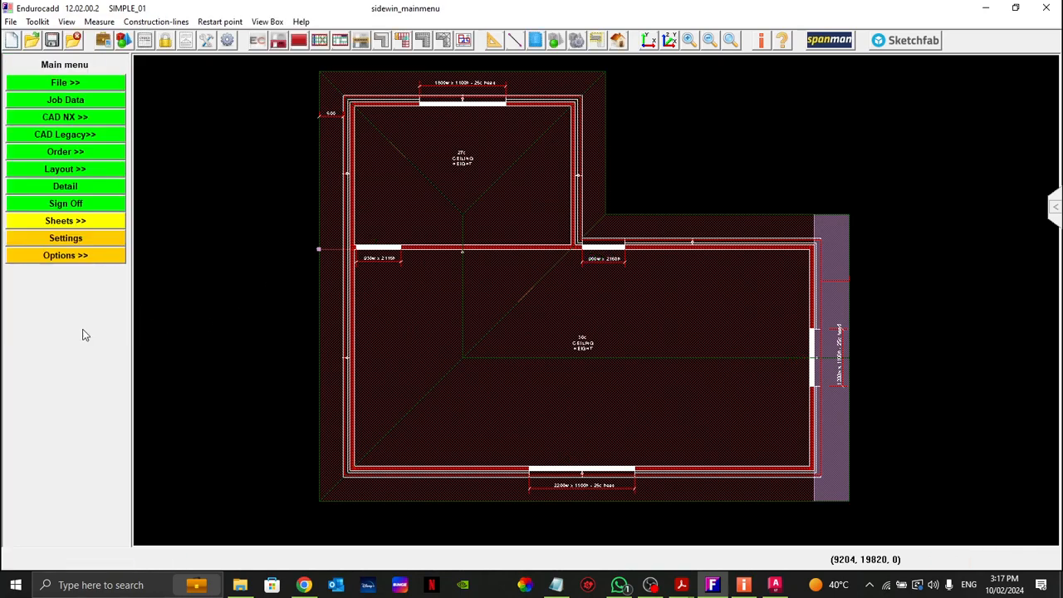
Step: Extract the wall envelopes, examine the walls and their openings in the 3D viewer, and return to the plan
click(621, 40)
click(664, 77)
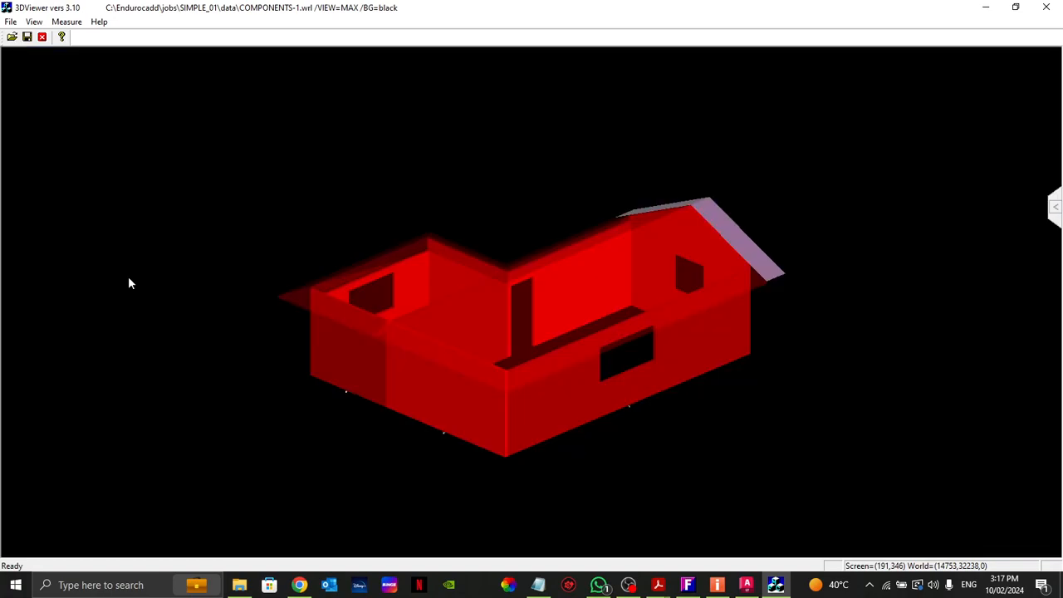
drag(129, 283, 624, 159)
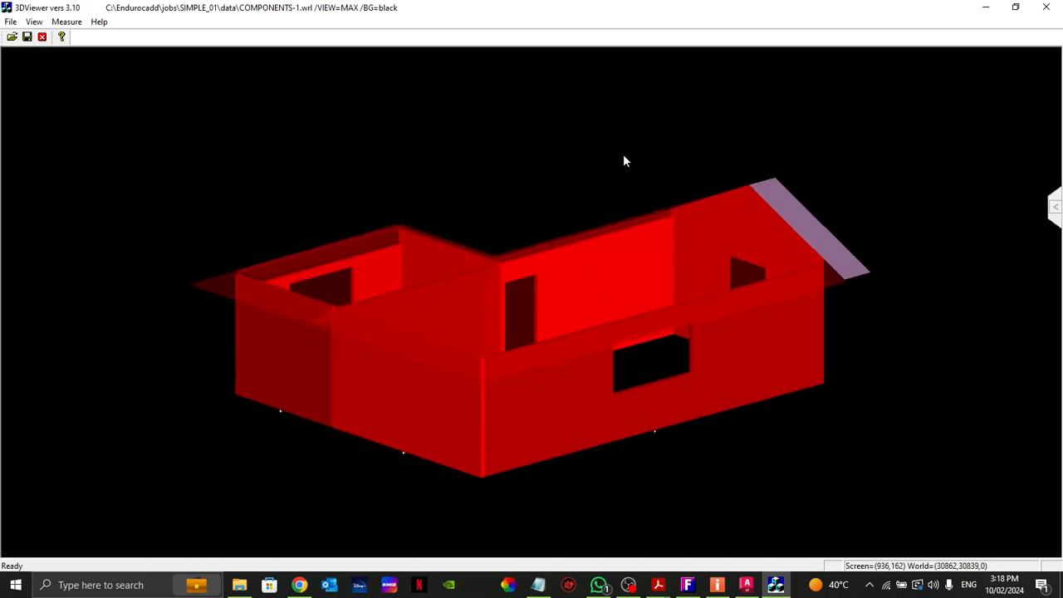
click(1045, 8)
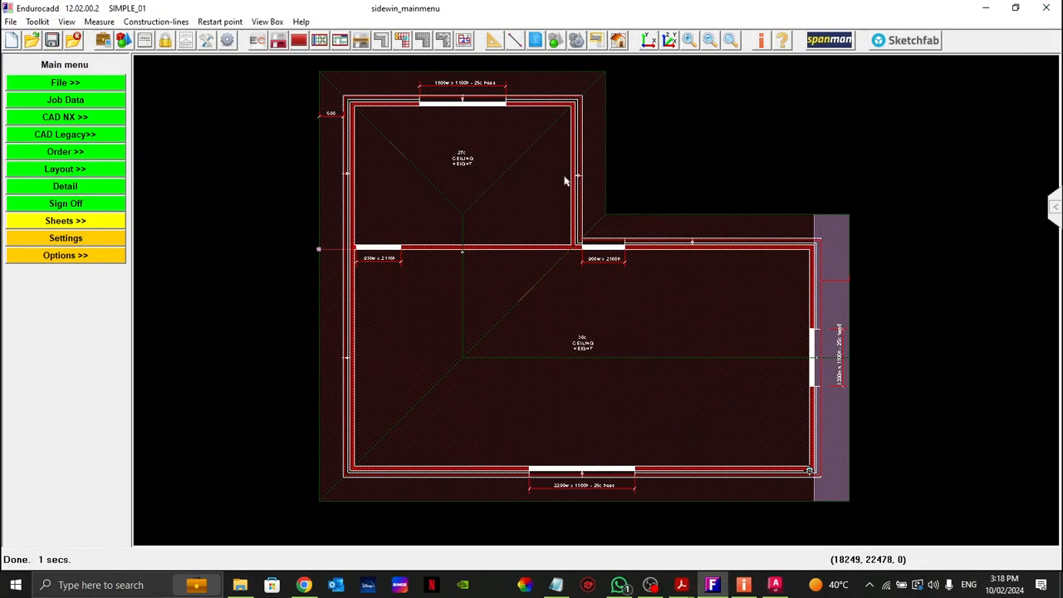
Step: Start truss setup for the single L-shaped roof block and accept the hip options with hip type 1
middle_drag(707, 171, 657, 173)
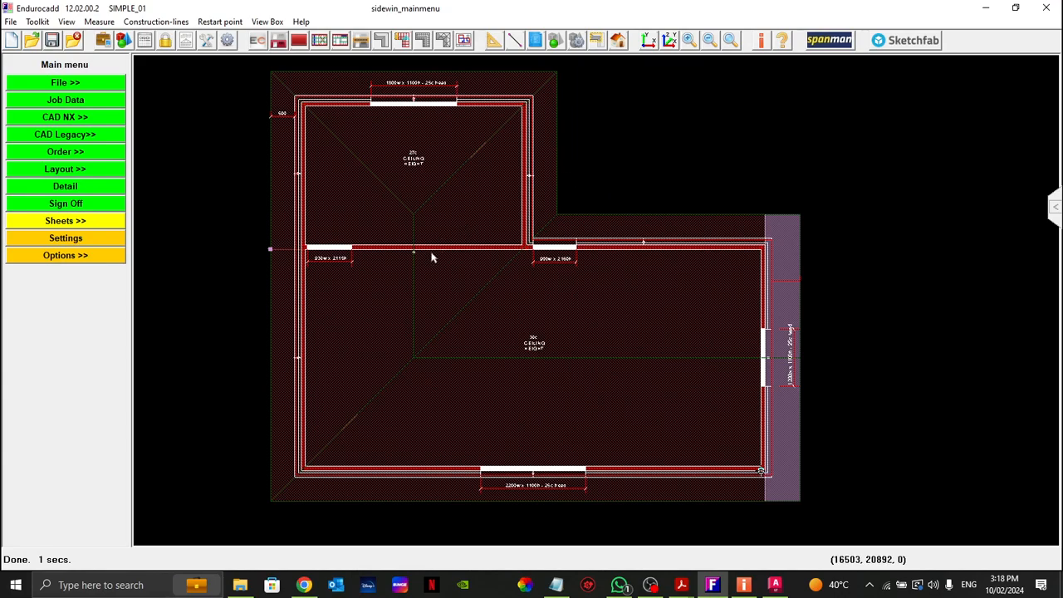
middle_drag(329, 215, 338, 219)
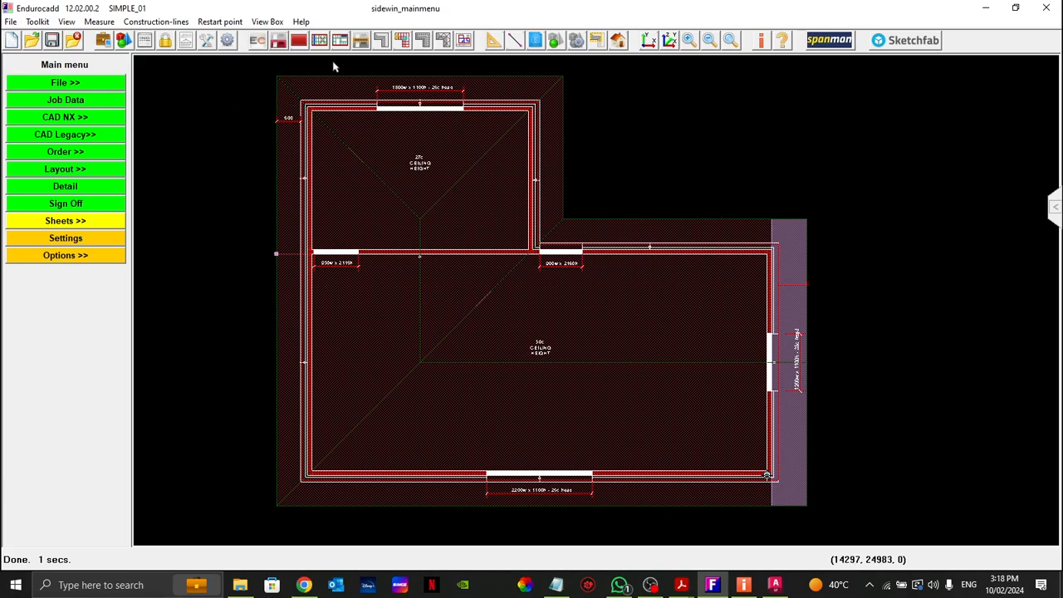
click(403, 41)
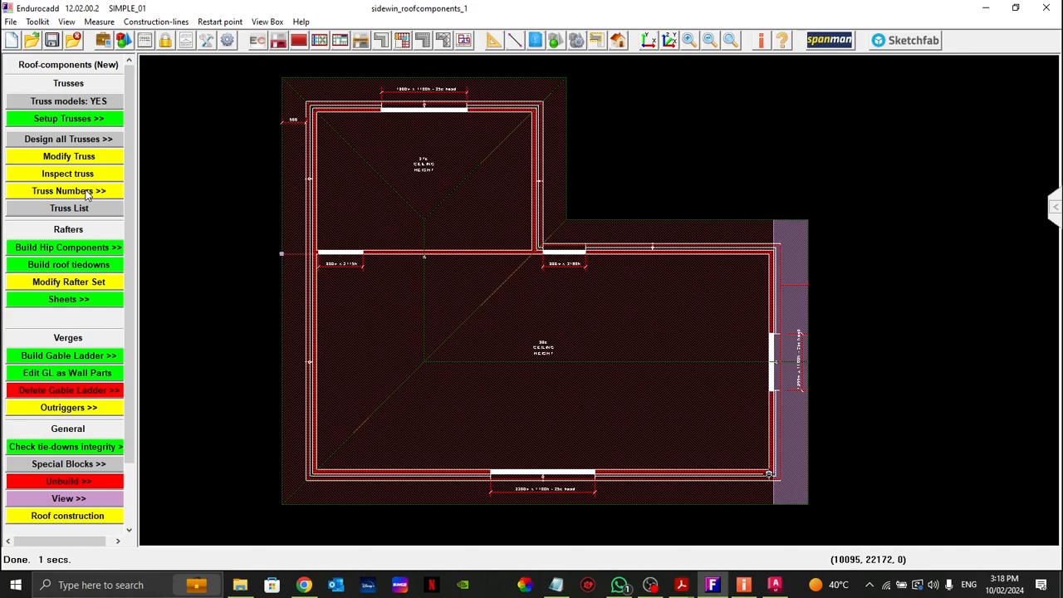
click(50, 121)
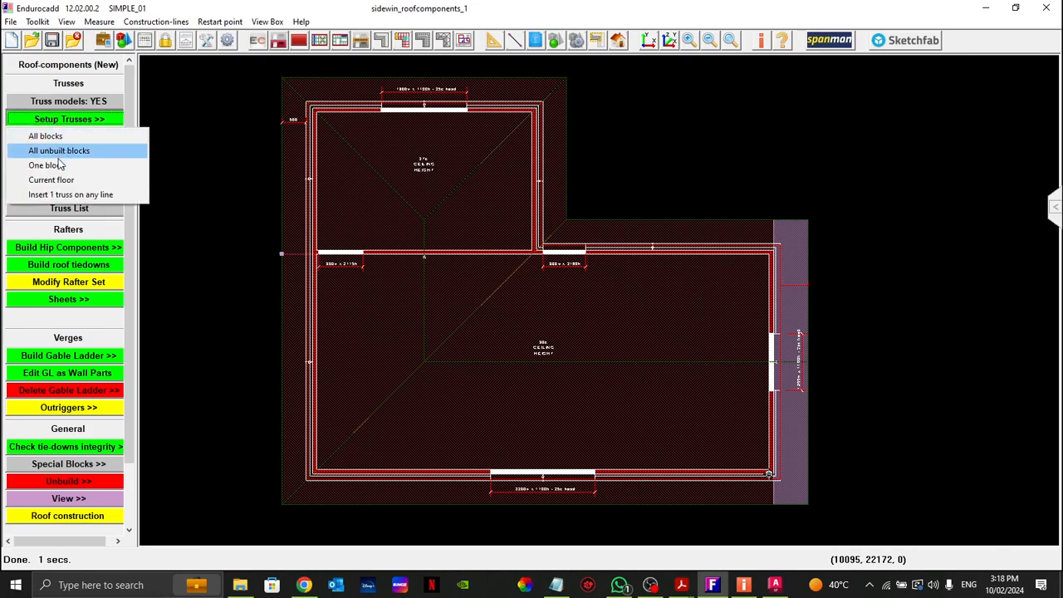
click(52, 167)
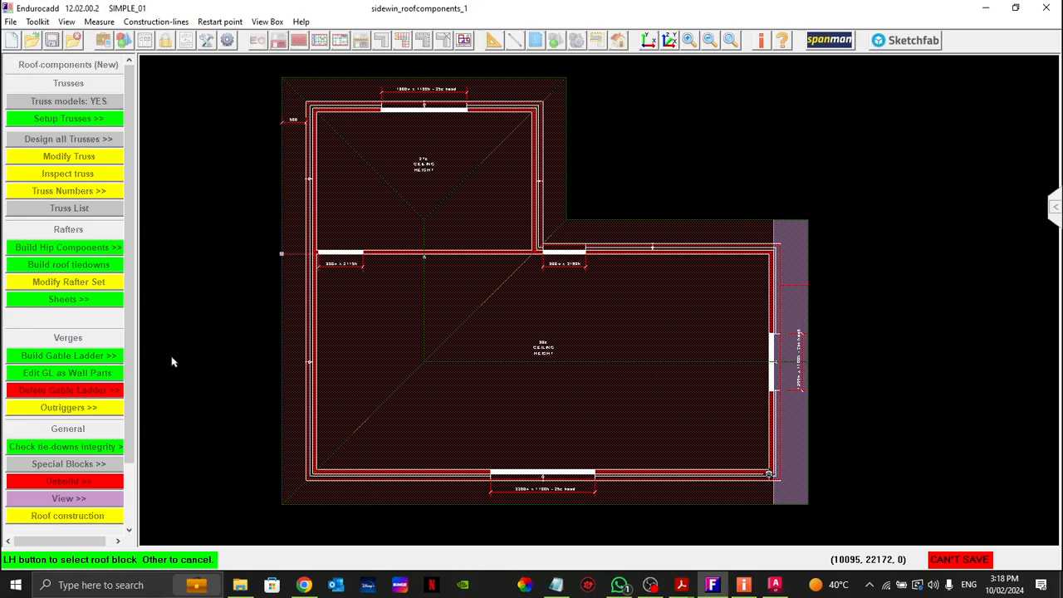
click(368, 352)
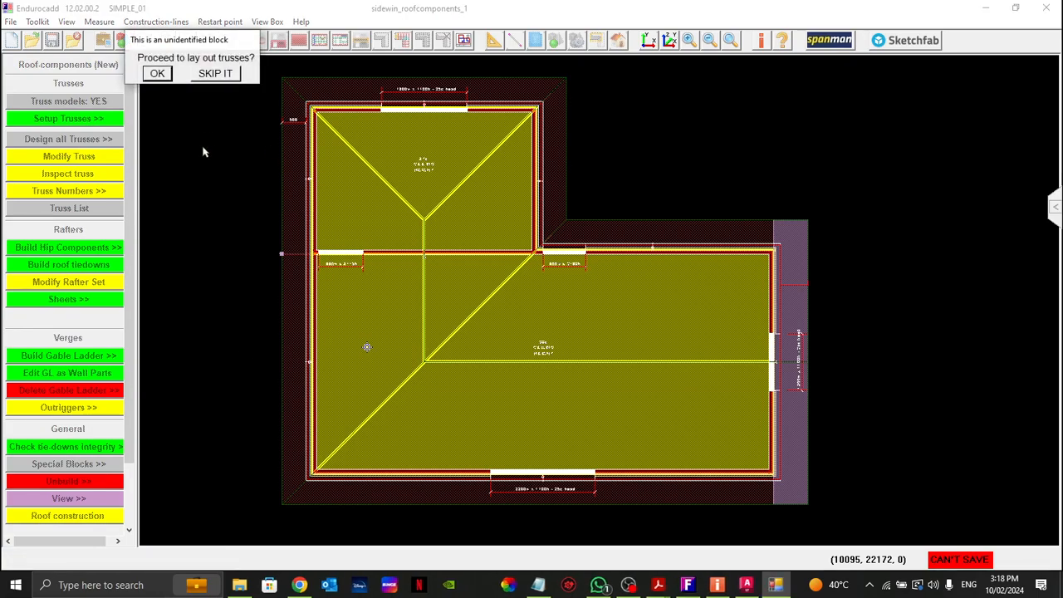
click(157, 74)
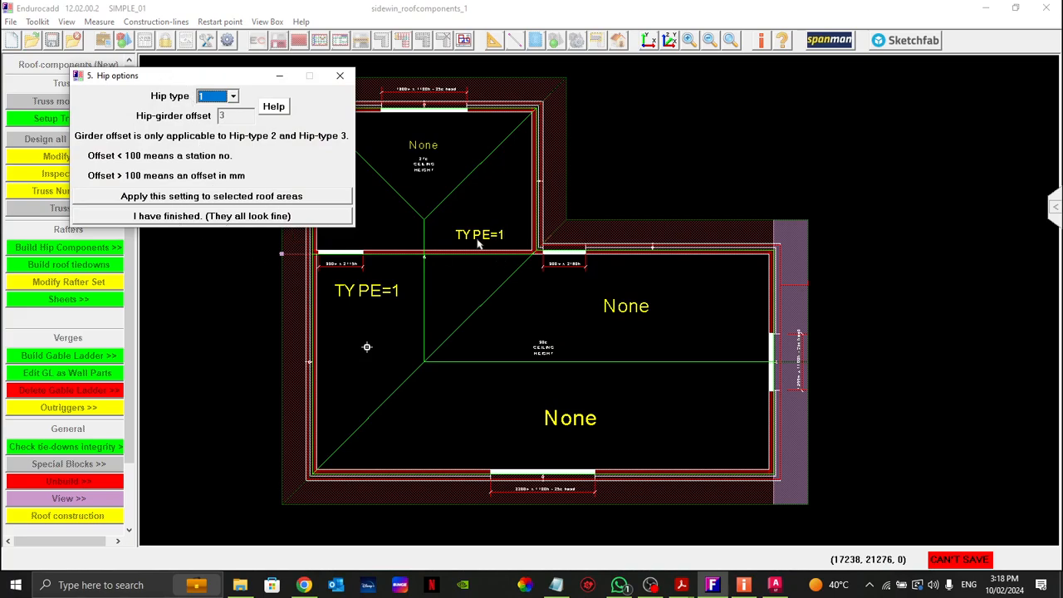
click(154, 216)
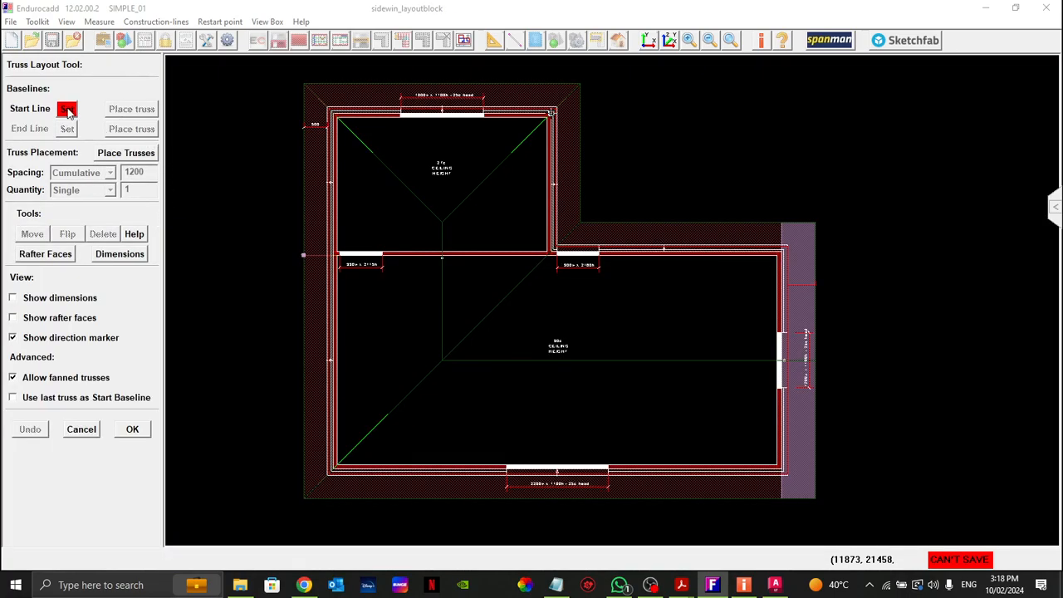
Step: Set the truss layout's start baseline on the long external wall opposite the gable end
click(66, 109)
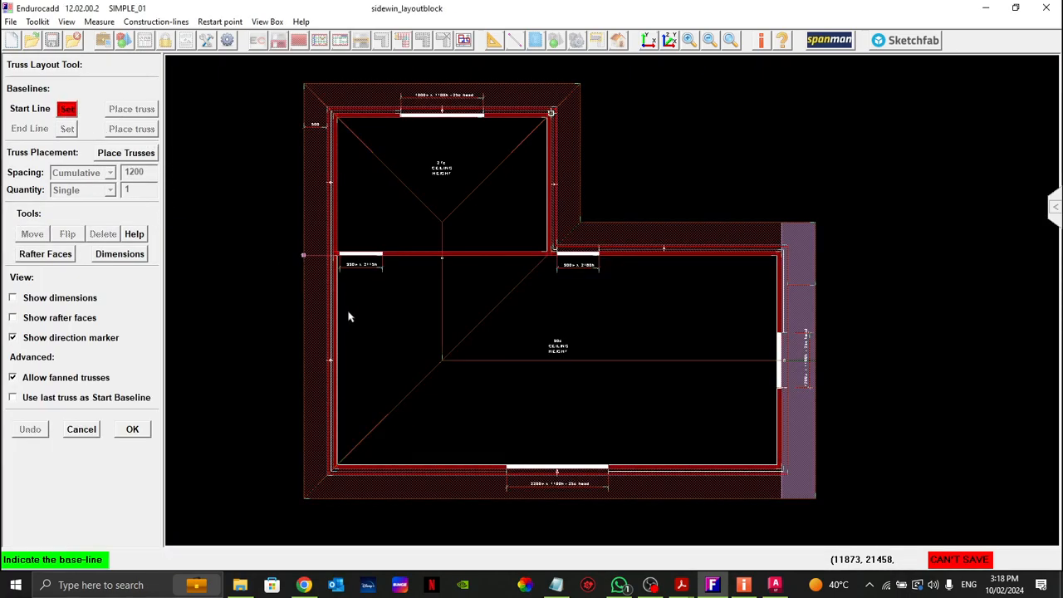
click(332, 331)
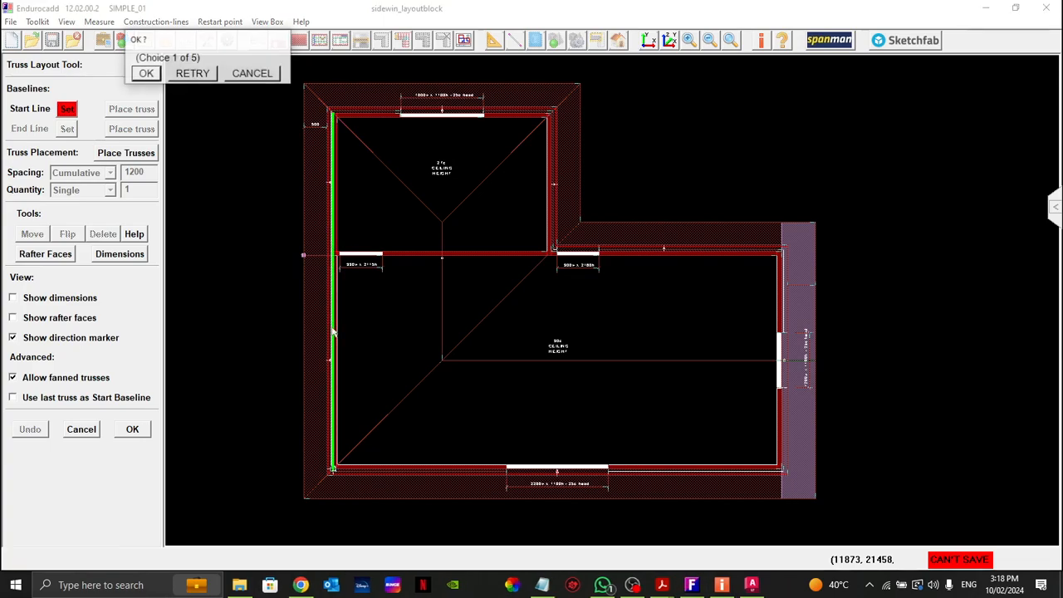
click(149, 74)
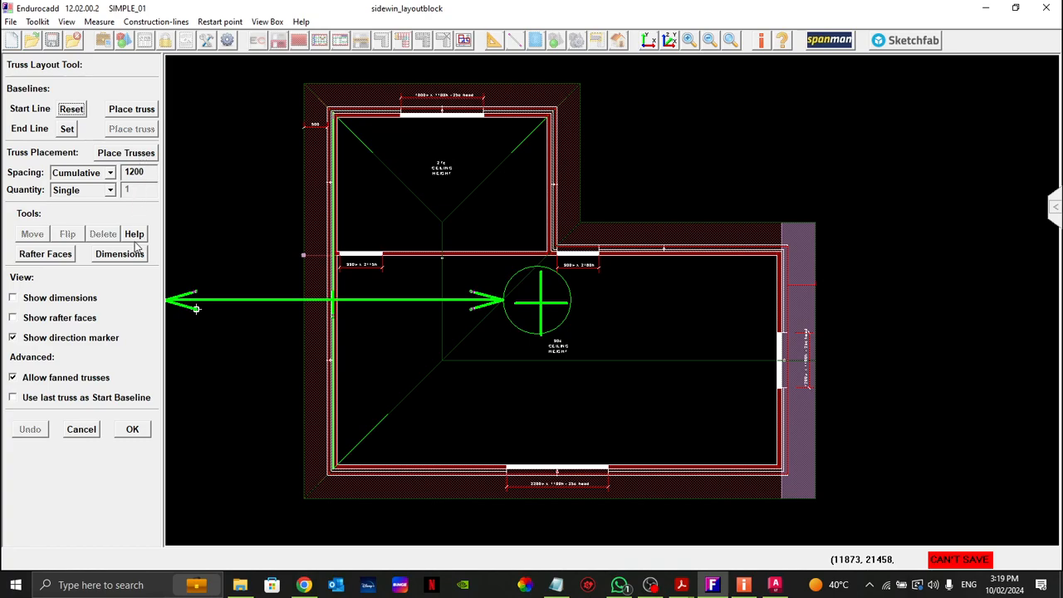
Step: Place eight single trusses from the start line at cumulative 1200 spacing up to the gable end, and accept the layout
click(131, 154)
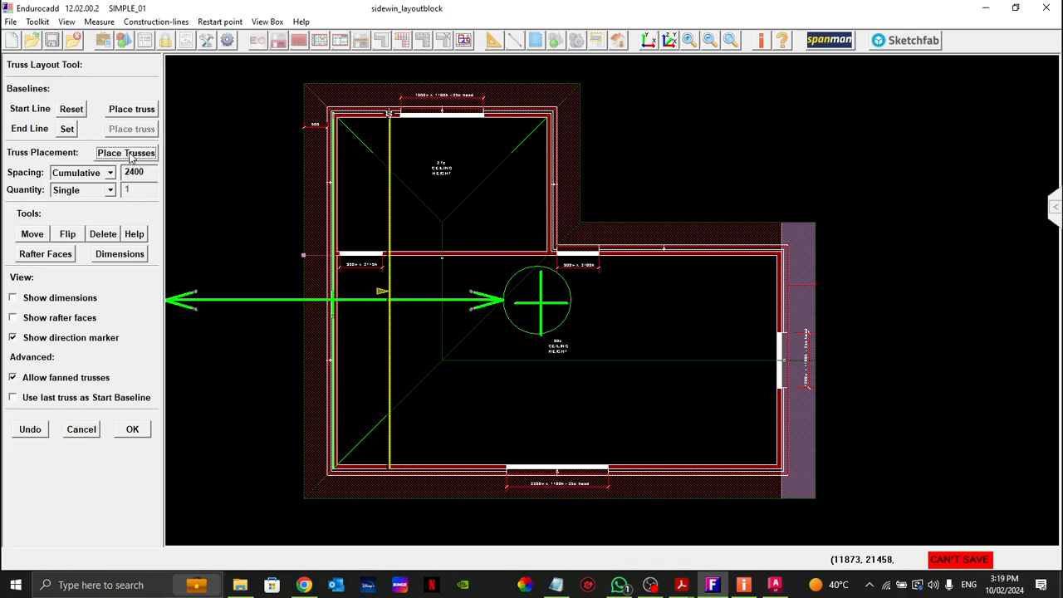
click(131, 154)
click(131, 154)
click(131, 154)
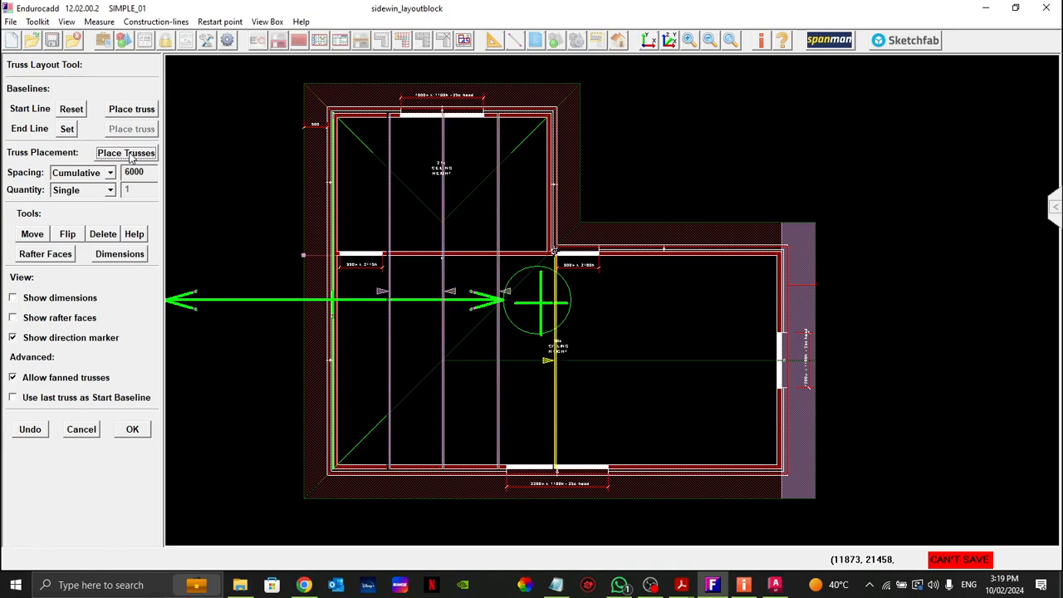
click(130, 154)
click(130, 154)
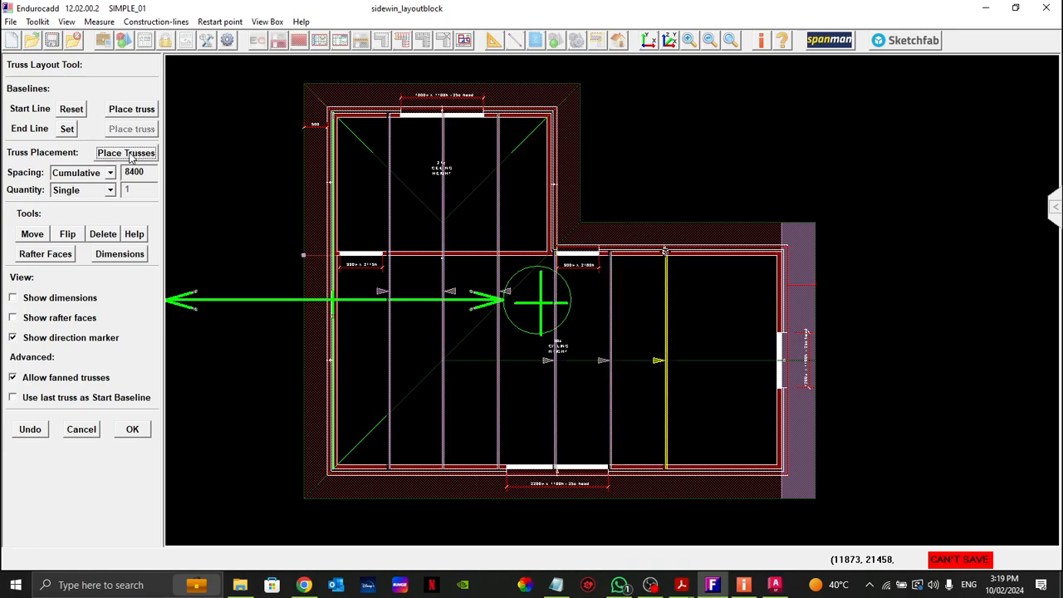
click(130, 155)
click(131, 155)
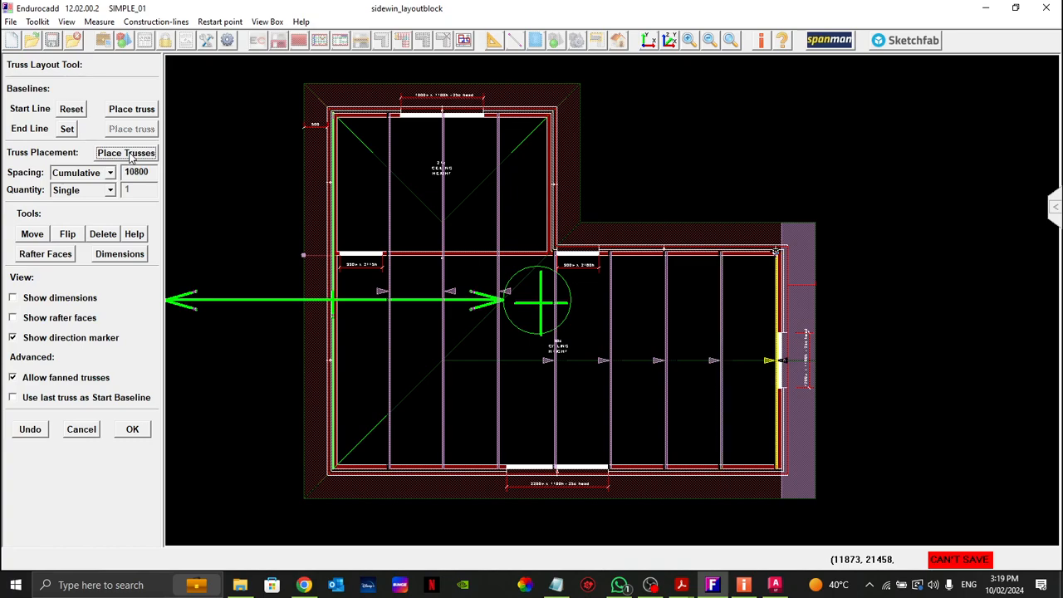
right_click(221, 182)
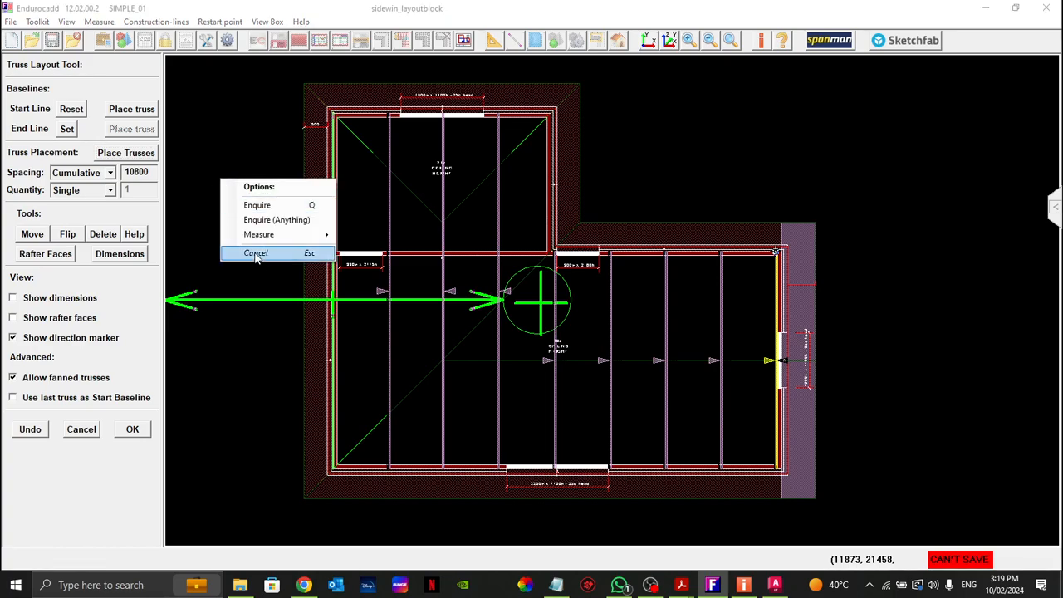
click(132, 430)
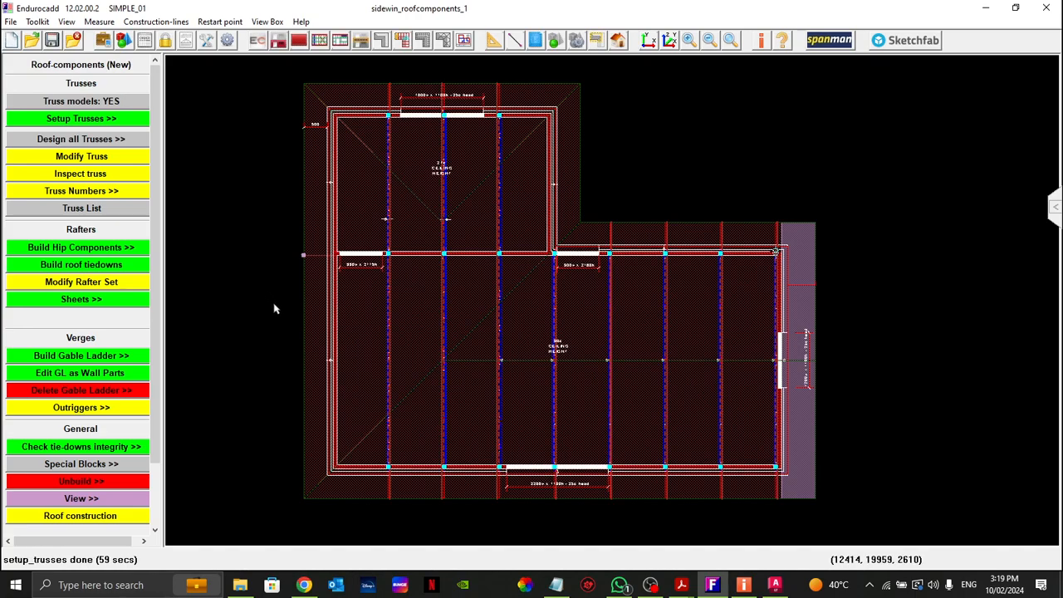
Step: Examine the last truss where it meets the wall corner at the gable end
drag(589, 189, 869, 306)
drag(606, 195, 784, 391)
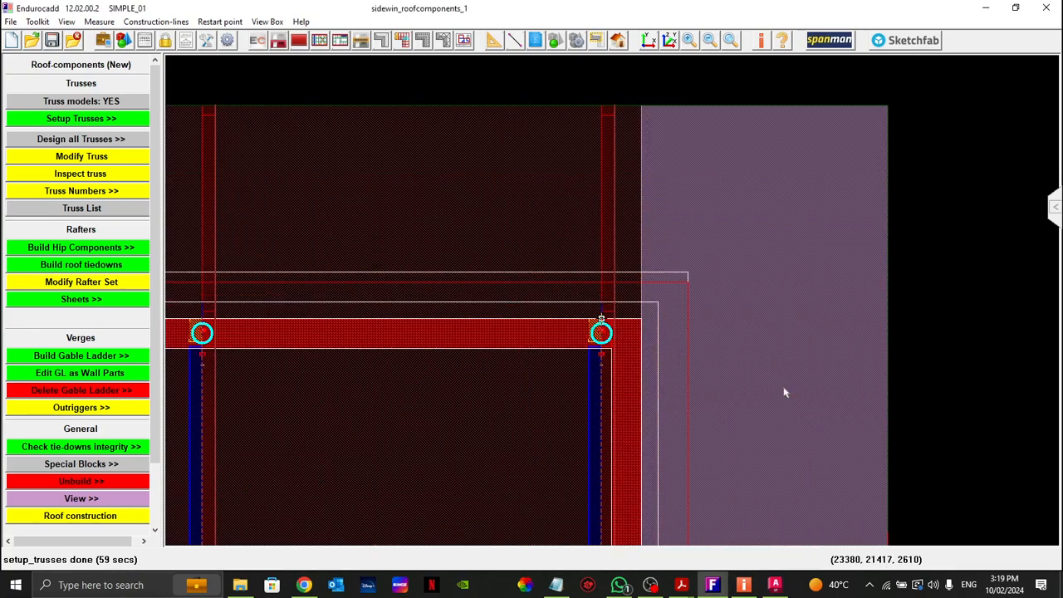
drag(561, 325, 690, 413)
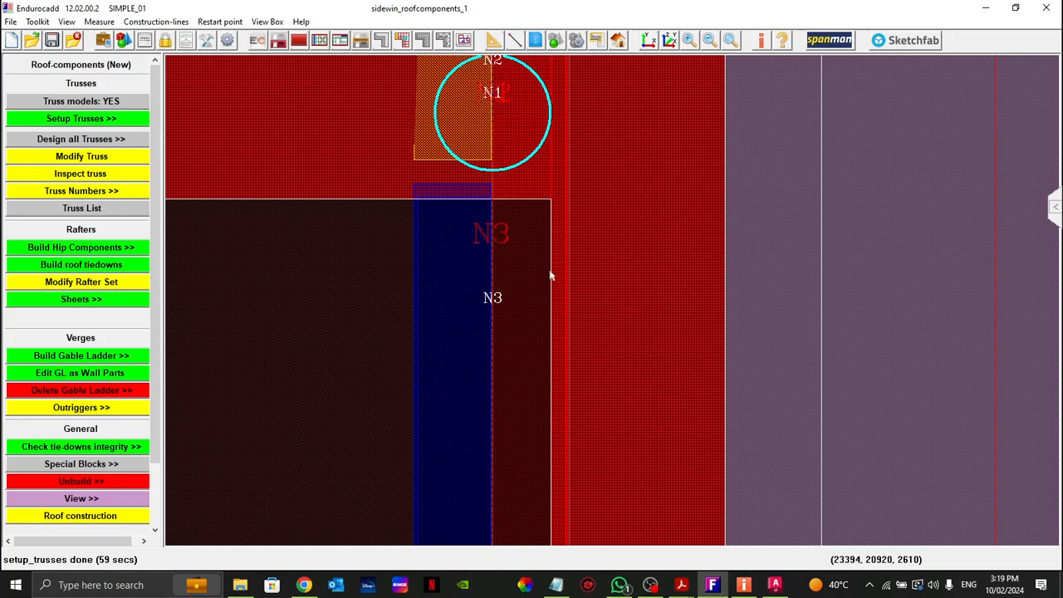
Step: Measure the edge-to-edge distance between the last truss's outer edge and the inner face of the gable-end wall
drag(517, 245, 532, 237)
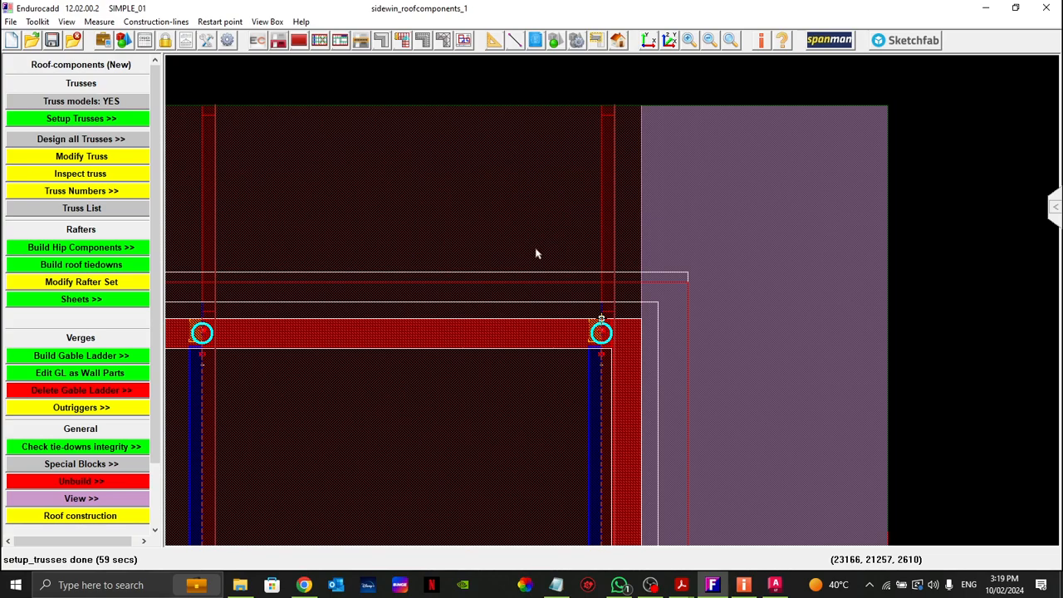
drag(586, 341, 686, 394)
click(489, 41)
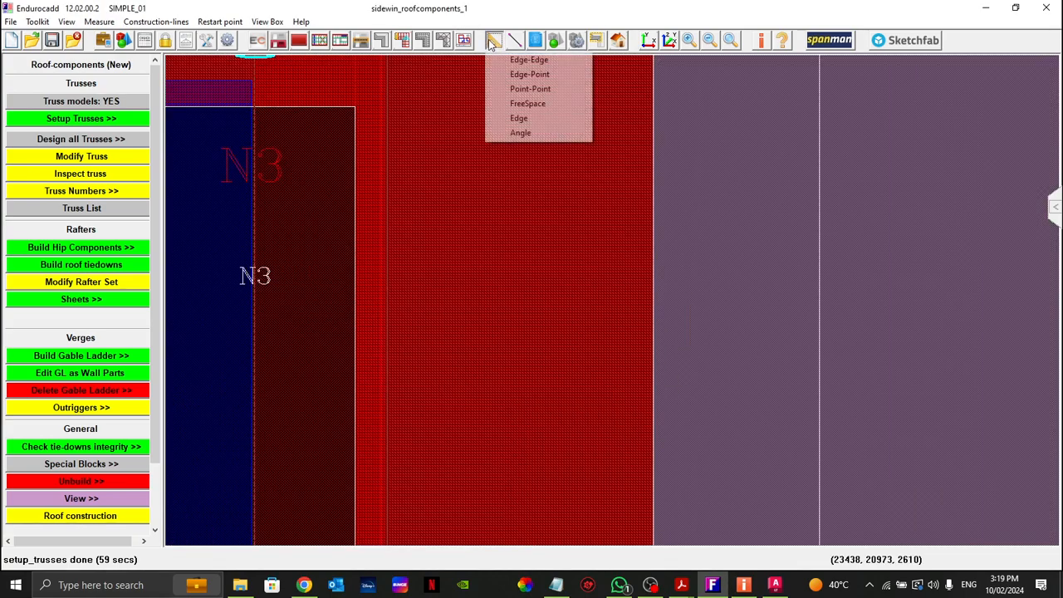
click(528, 60)
click(349, 185)
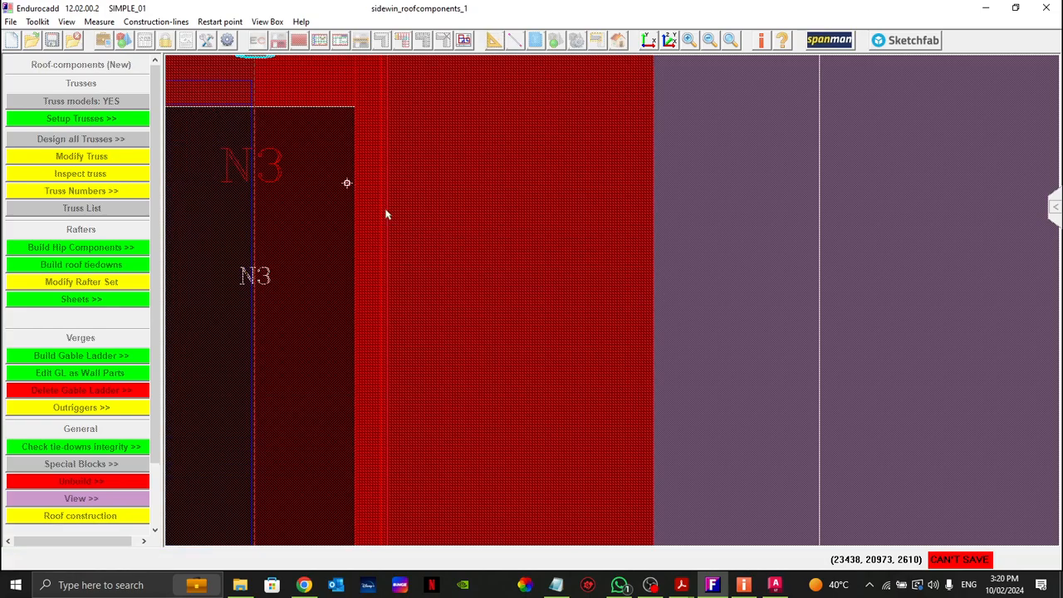
click(386, 211)
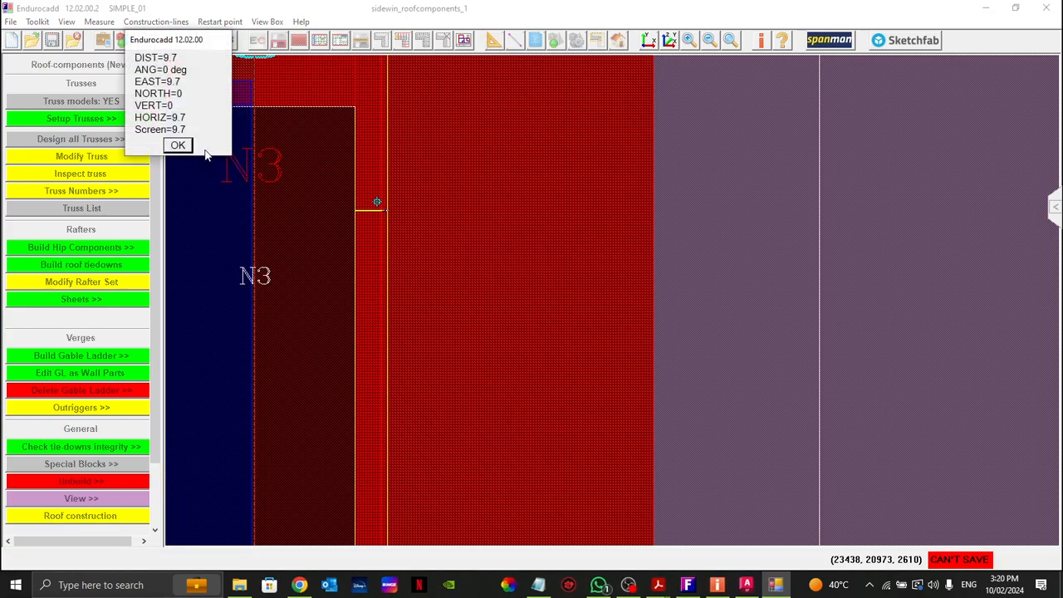
click(177, 145)
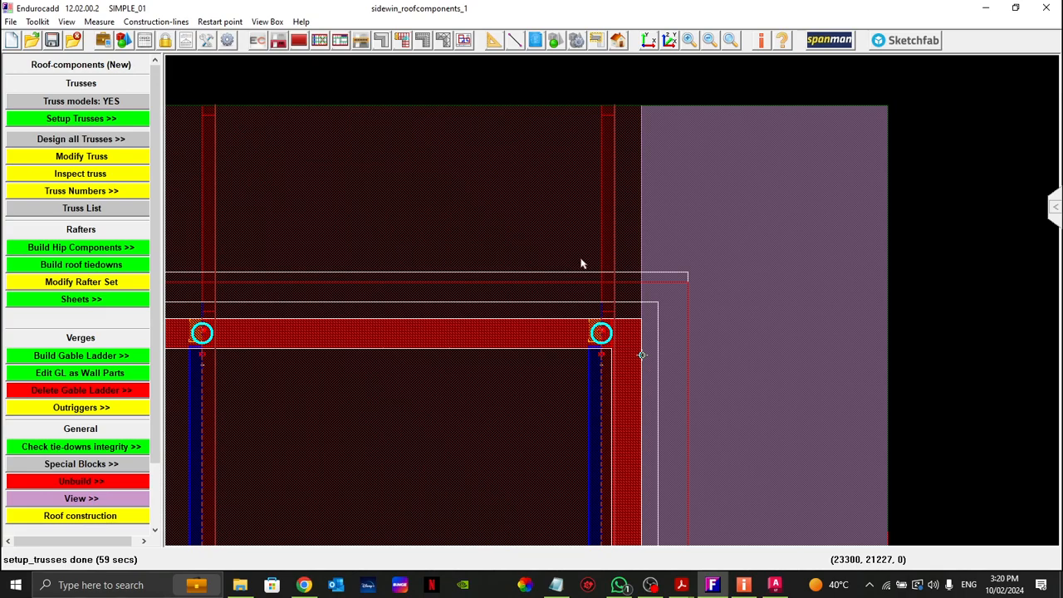
Step: Move truss T005 beside the gable-end wall by a distance of 15, away from the wall
middle_click(555, 196)
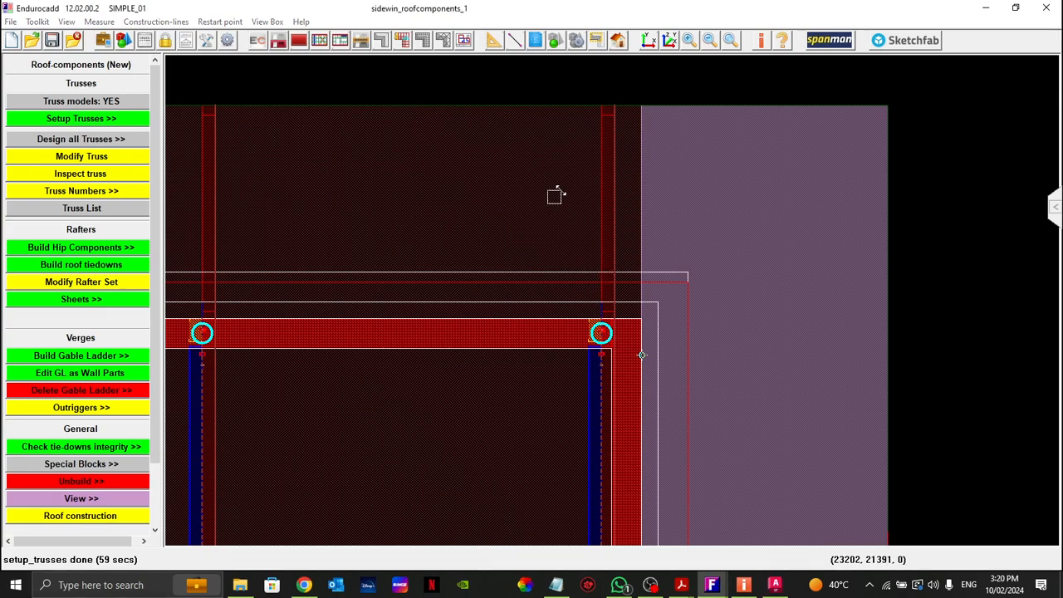
right_click(691, 358)
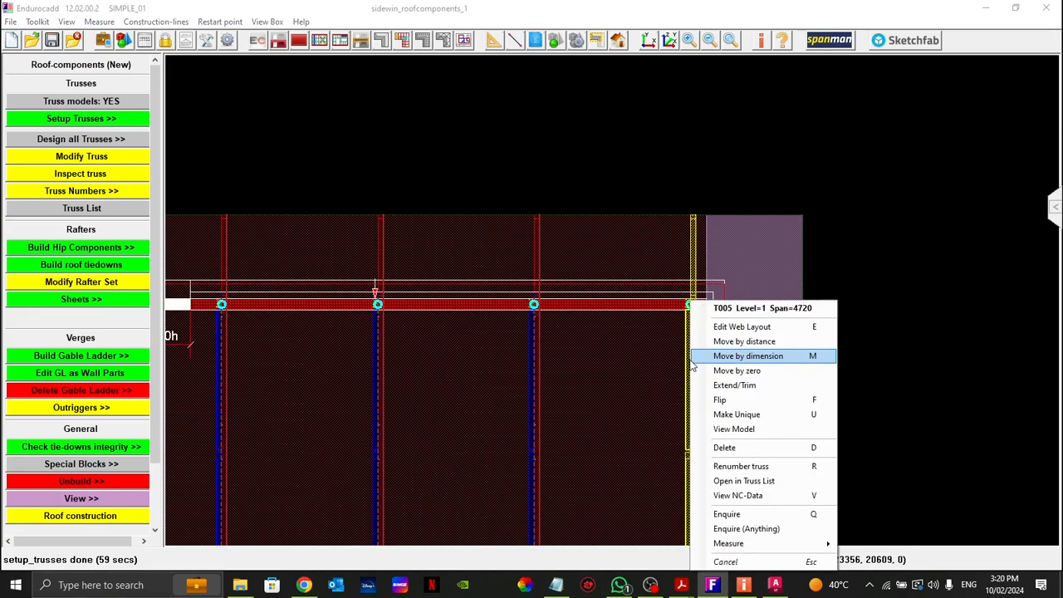
click(741, 340)
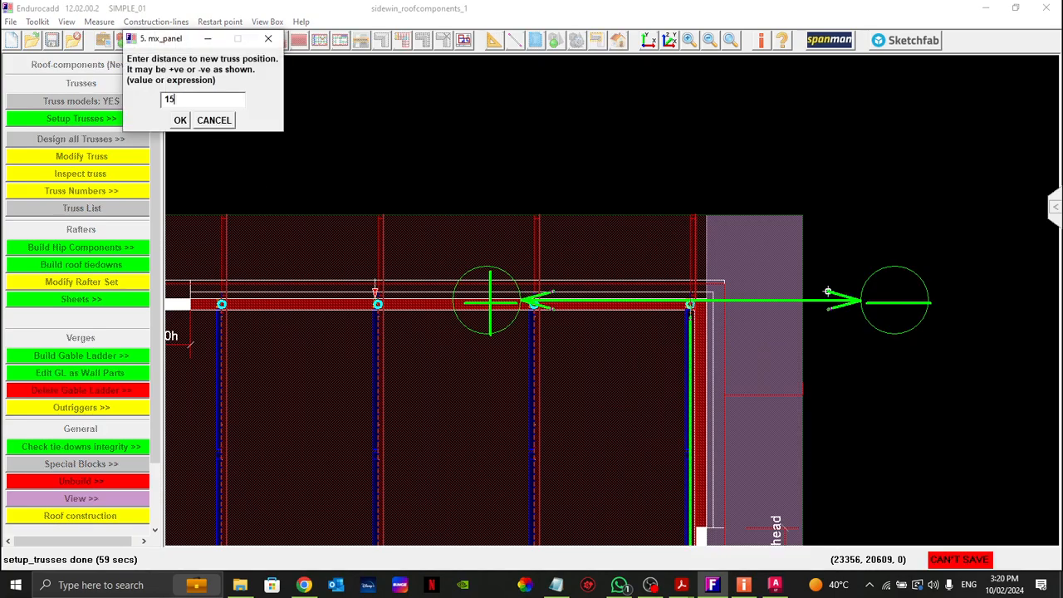
key(Return)
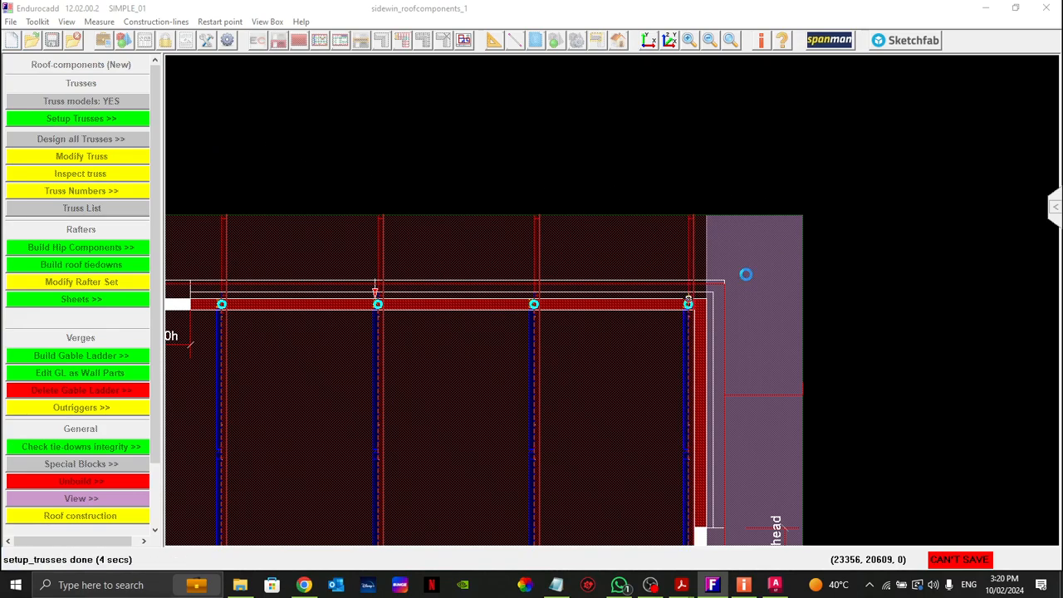
scroll(708, 319, up, 5)
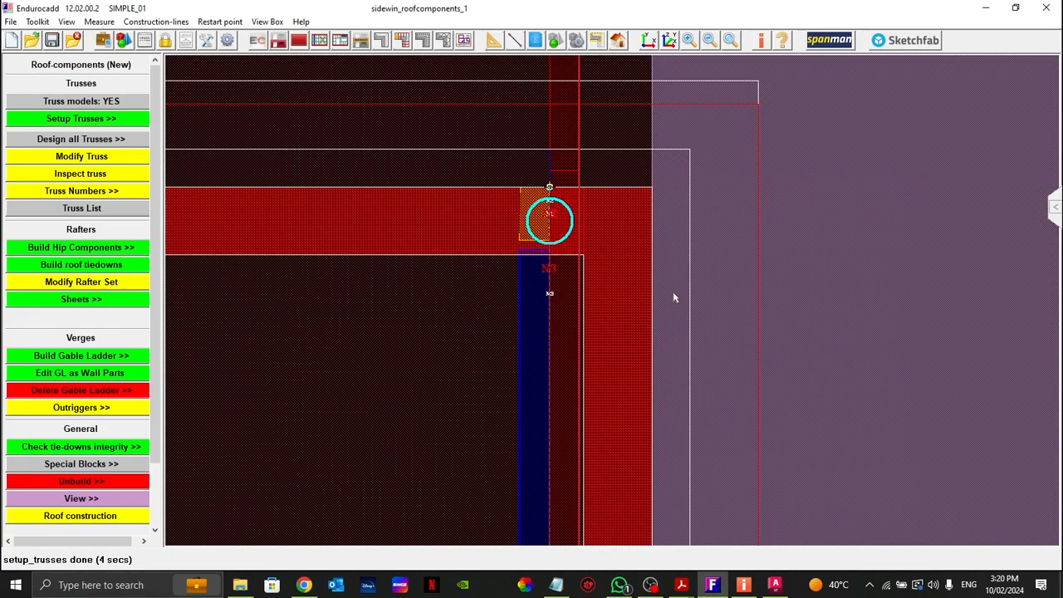
Step: Examine the trusses at the internal wall corner beside the 900w x 2160h opening and where the hip lines meet the middle truss
scroll(684, 159, down, 5)
middle_drag(495, 355, 644, 350)
scroll(643, 226, up, 5)
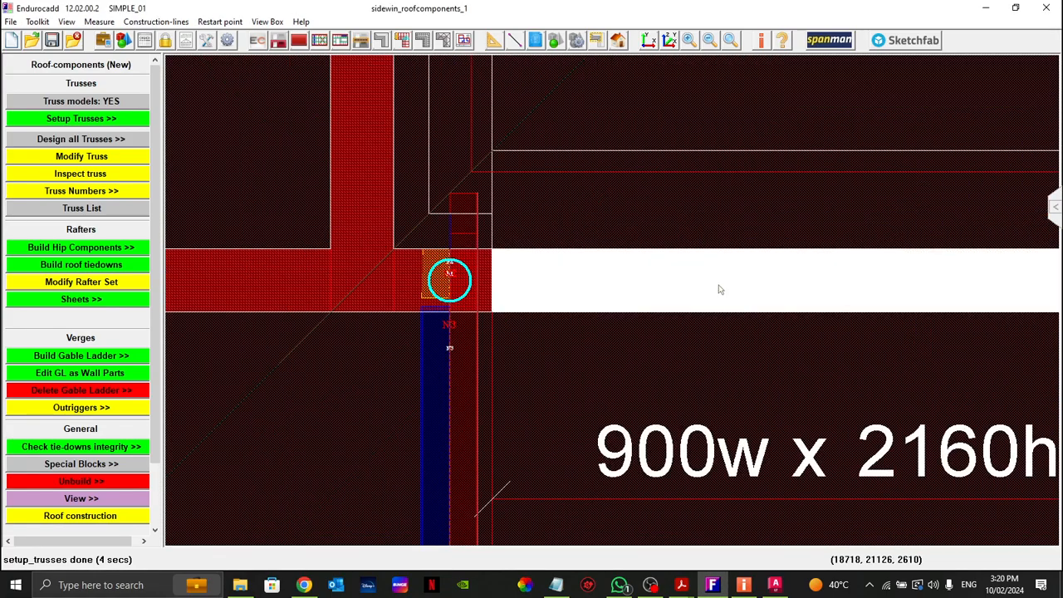
scroll(615, 206, down, 5)
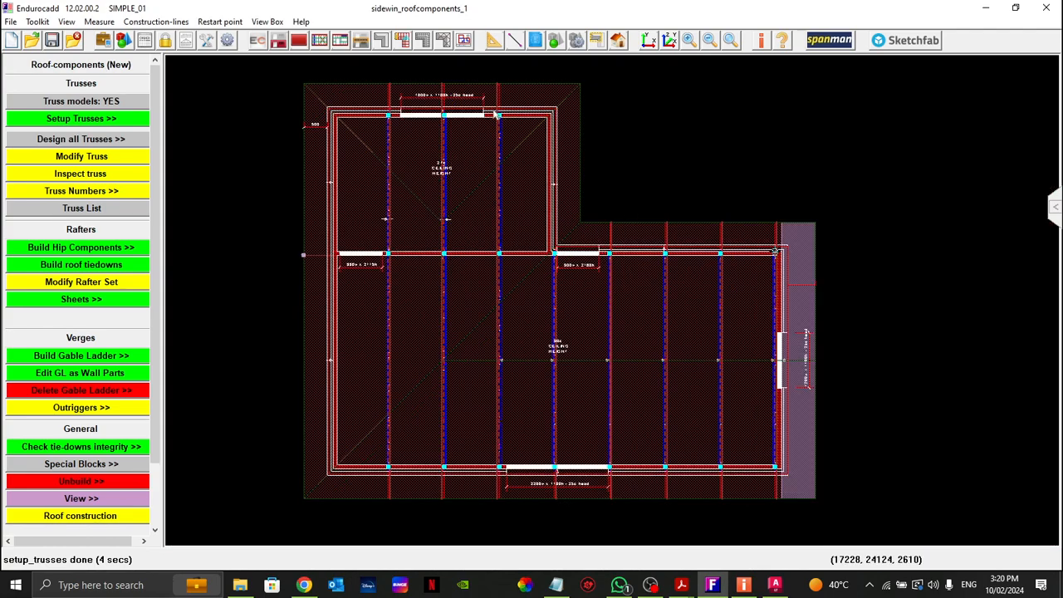
scroll(440, 229, up, 5)
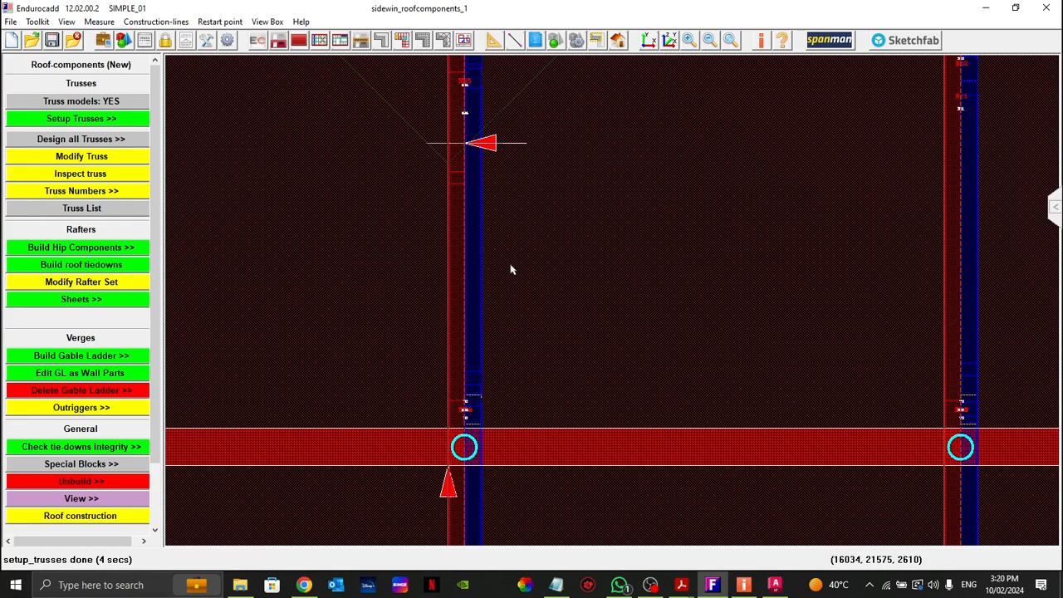
scroll(511, 268, down, 1)
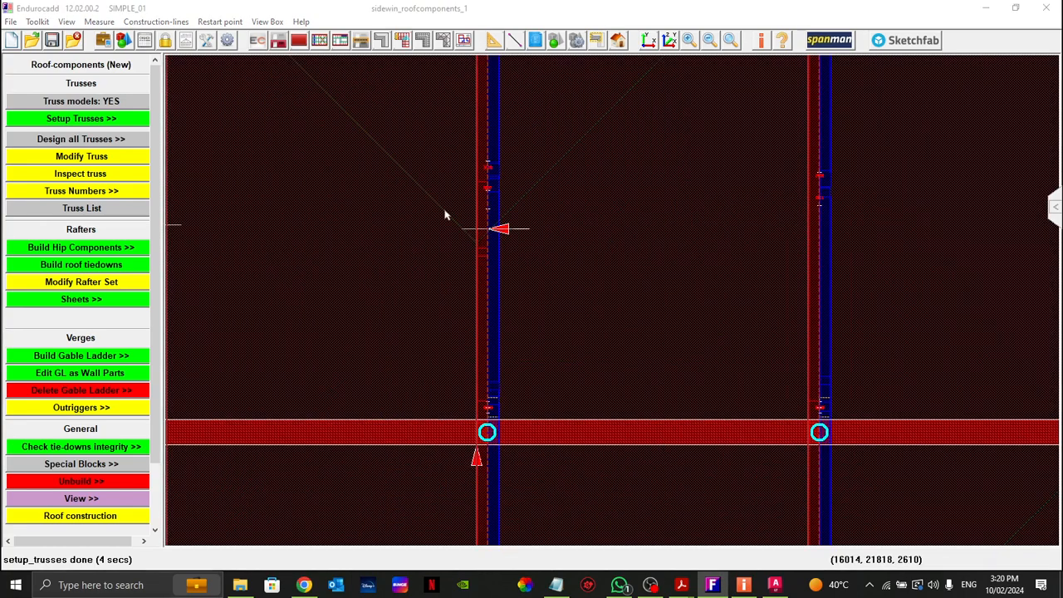
scroll(479, 238, up, 3)
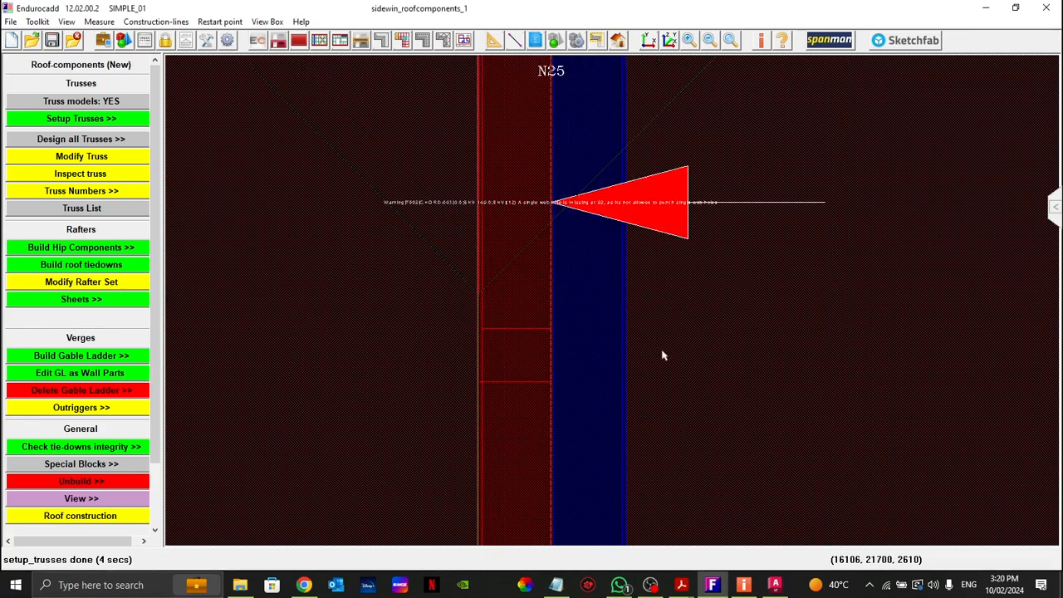
scroll(536, 320, up, 3)
scroll(463, 240, down, 4)
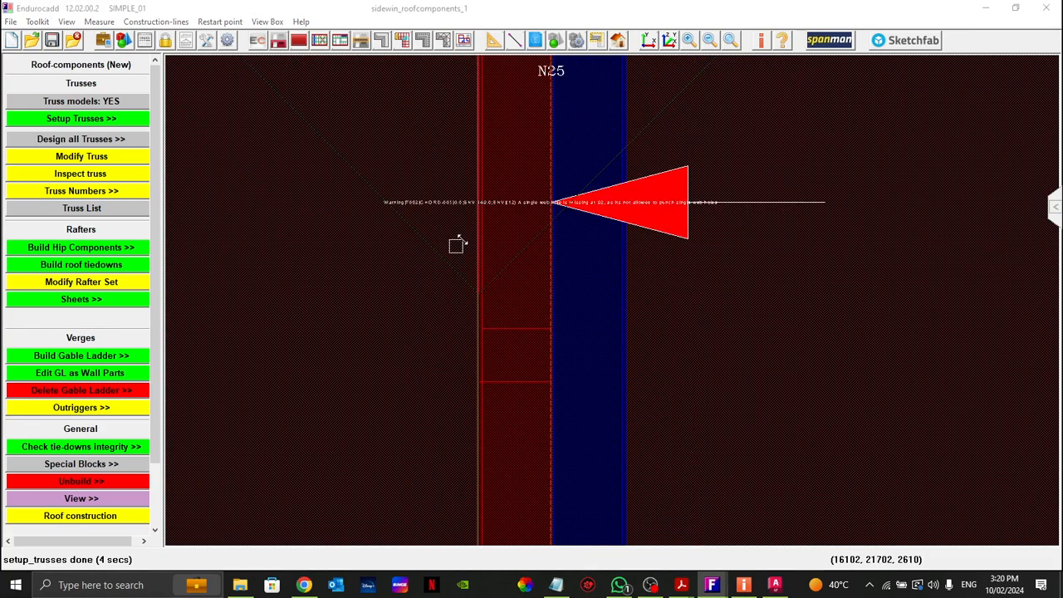
scroll(462, 243, down, 4)
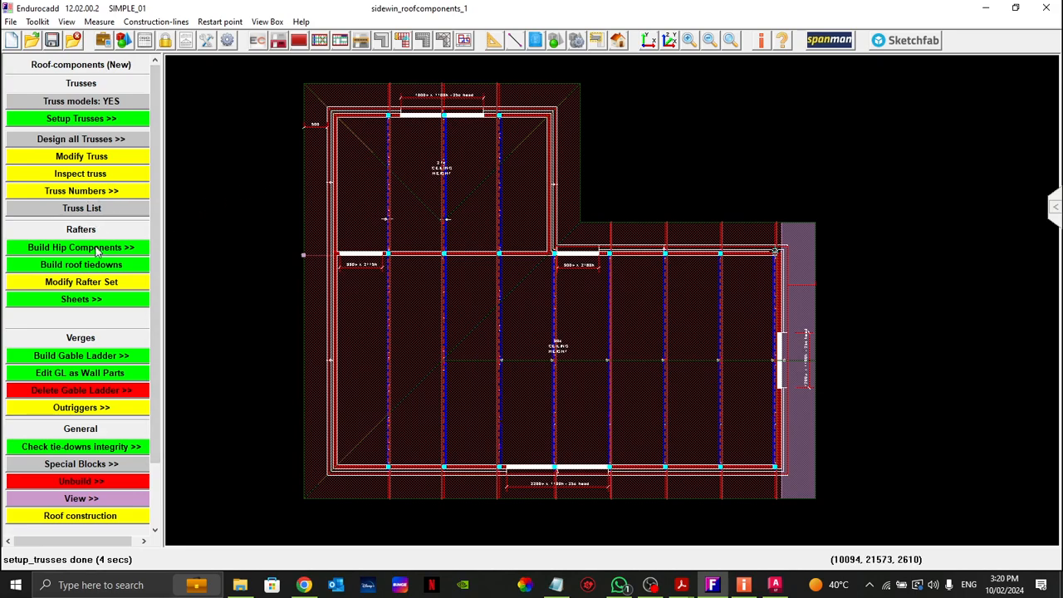
Step: Build the hip components for one block, picking the L-shaped roof block
click(64, 253)
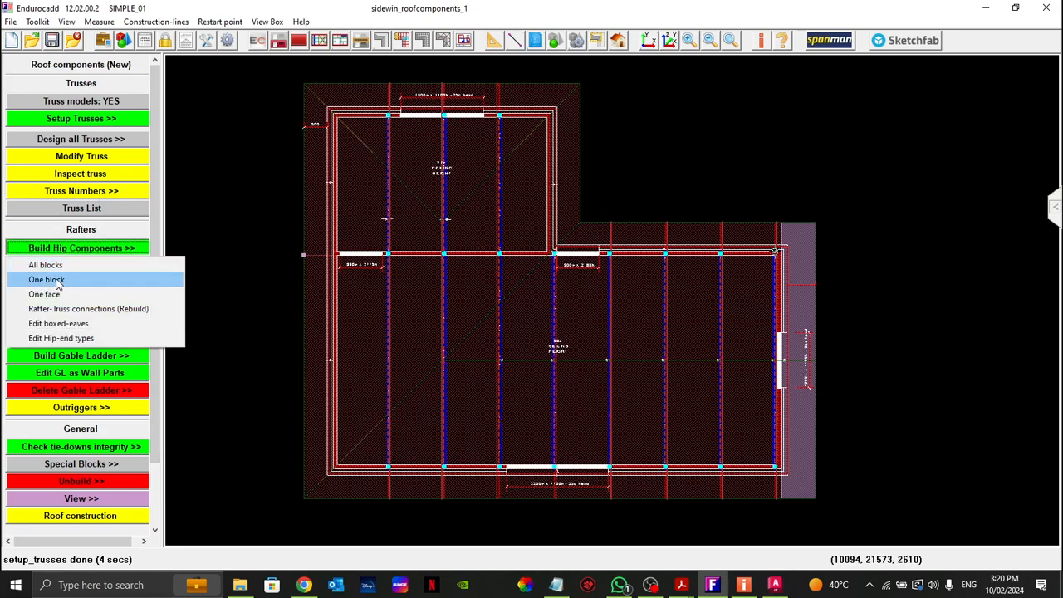
click(50, 279)
click(364, 301)
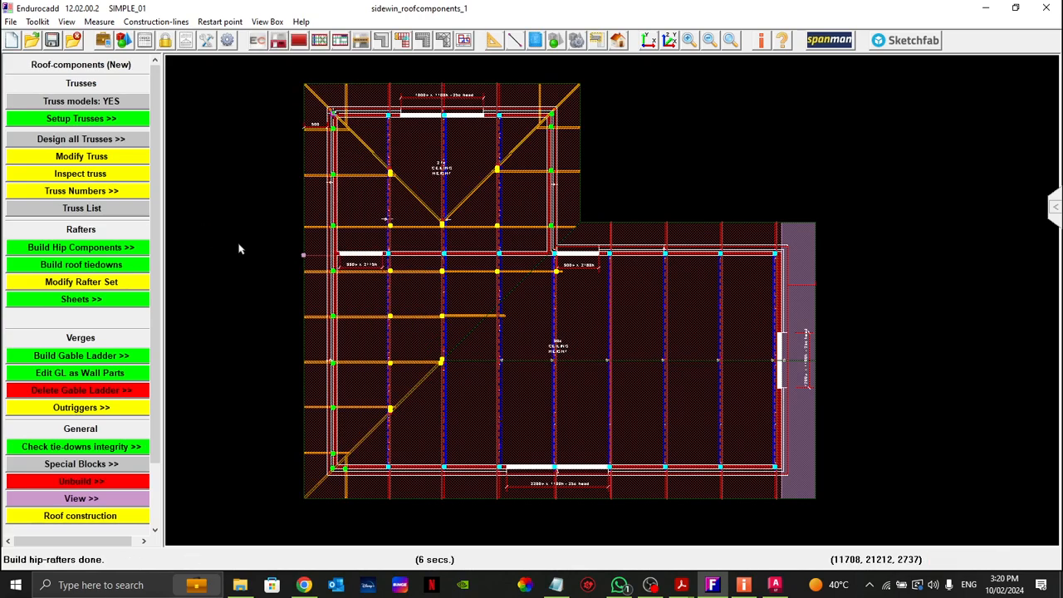
right_click(329, 226)
Step: Inspect the hip rafters and trusses in the 3D view around the hip end and valley, and close the viewer
click(618, 42)
click(664, 73)
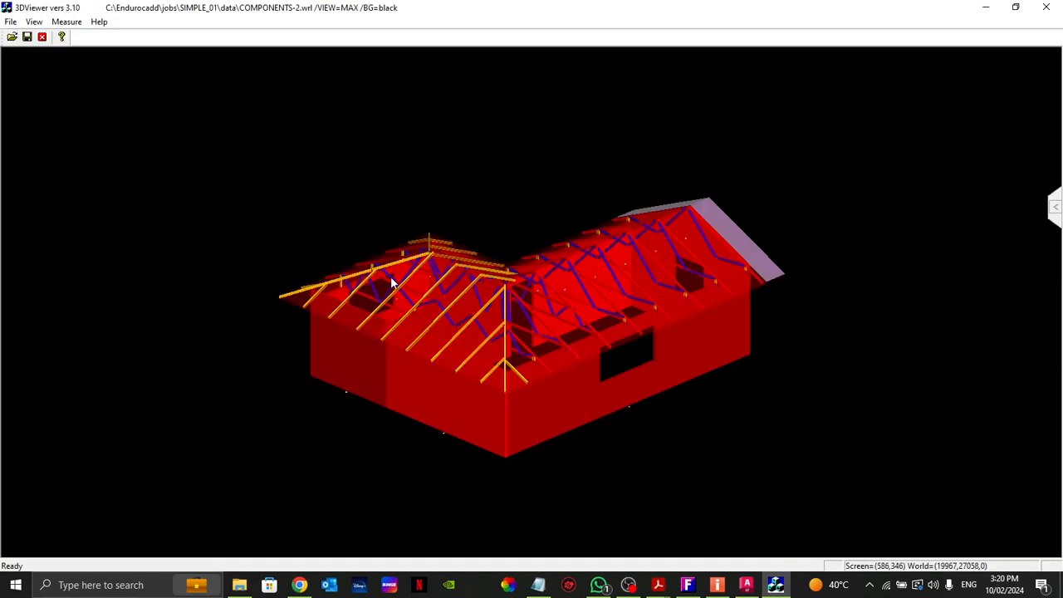
scroll(385, 280, up, 5)
scroll(362, 269, up, 6)
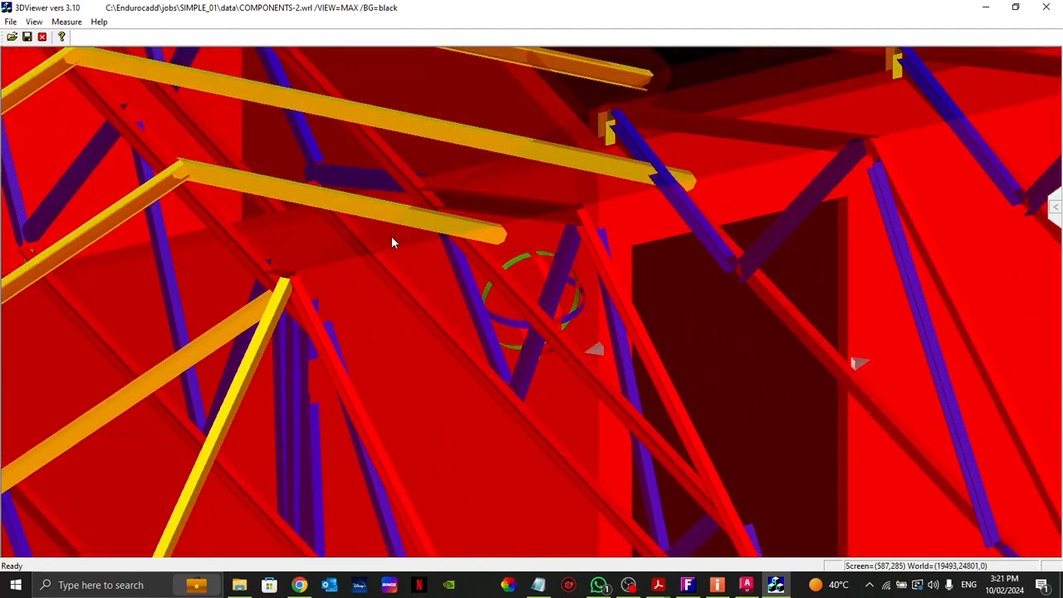
middle_drag(170, 190, 445, 247)
drag(445, 246, 372, 287)
drag(330, 241, 946, 21)
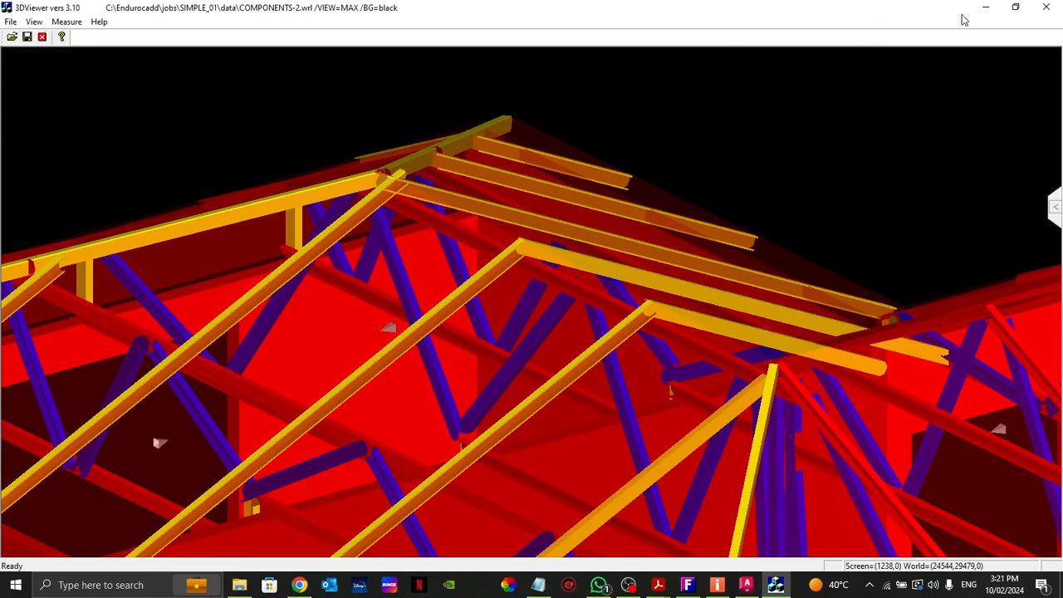
click(1045, 7)
Step: Examine in plan how the hip rafters and cross rafters sit over the middle truss, from the hip apex down past the internal wall
drag(351, 161, 526, 256)
middle_drag(681, 339, 499, 321)
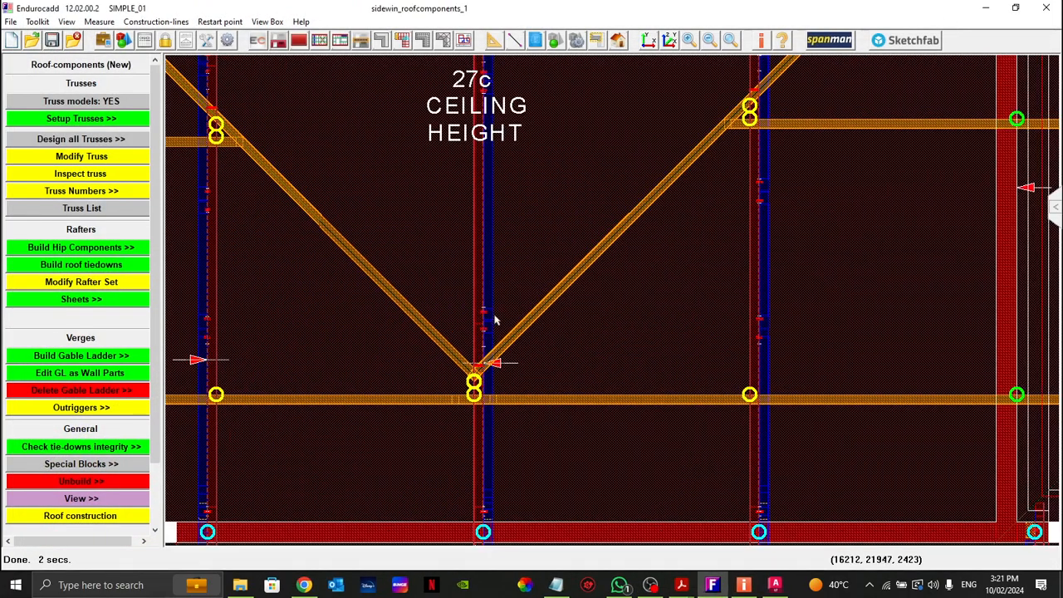
middle_drag(513, 439, 564, 239)
middle_drag(533, 482, 519, 313)
drag(487, 279, 581, 326)
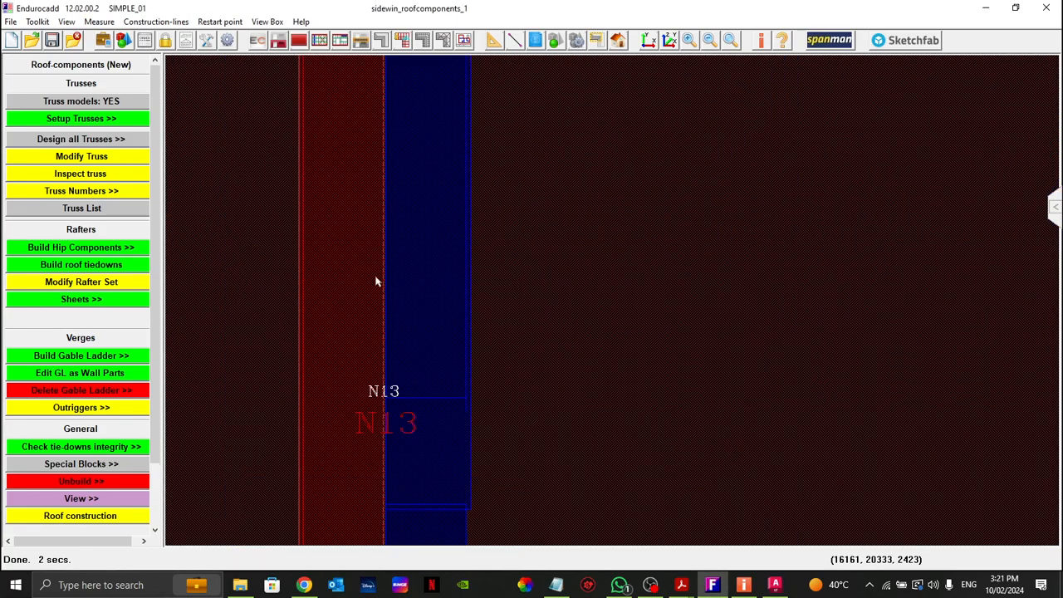
drag(333, 289, 346, 275)
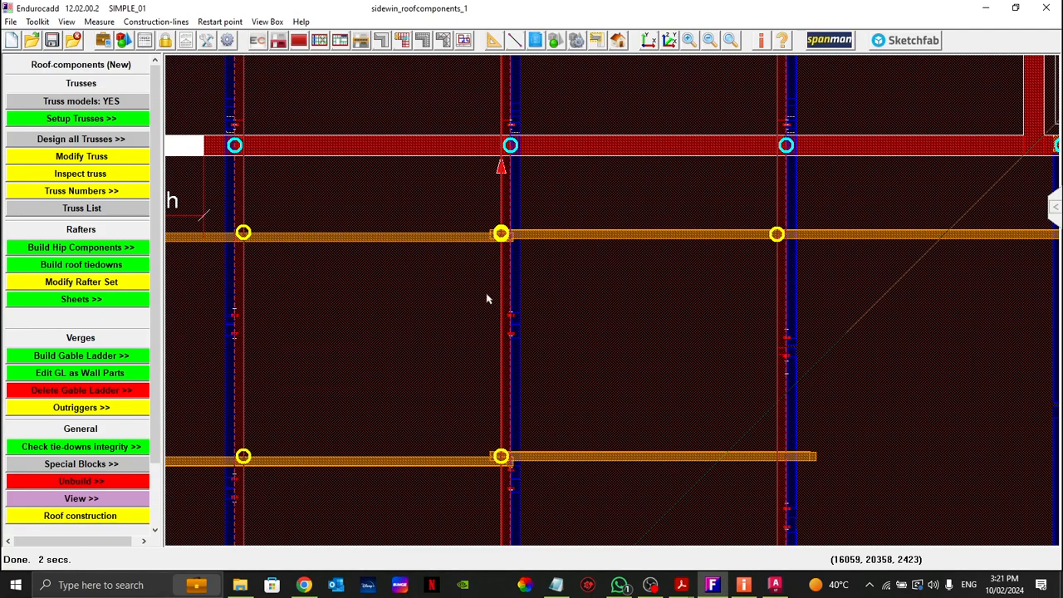
middle_drag(441, 396, 468, 185)
middle_drag(482, 450, 495, 278)
drag(376, 362, 395, 347)
drag(407, 210, 509, 264)
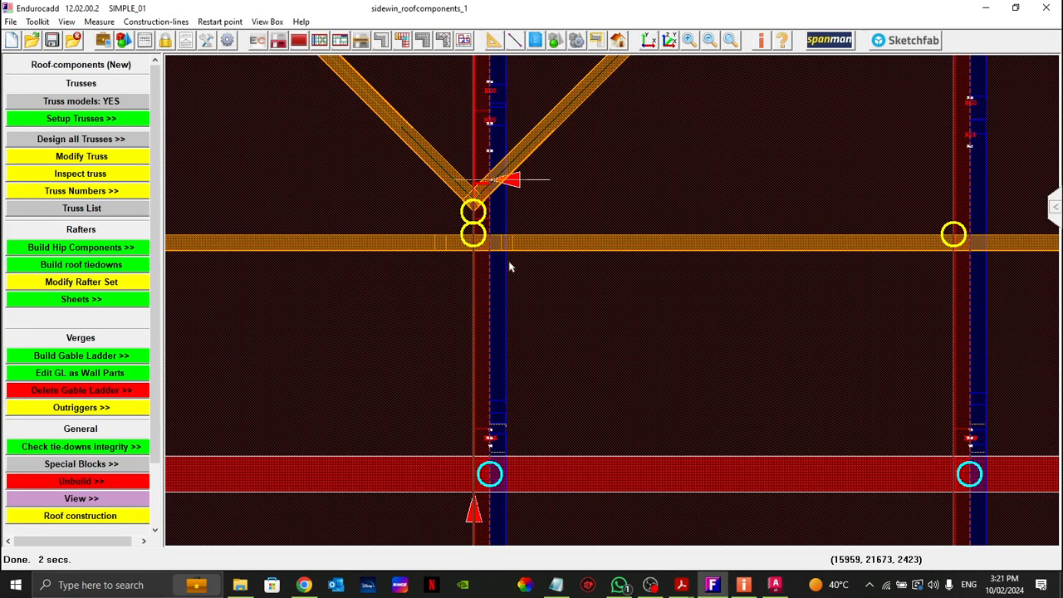
Step: Move truss T002 by a negative distance to centre its top chord beneath the hip-rafter apex
drag(405, 168, 590, 327)
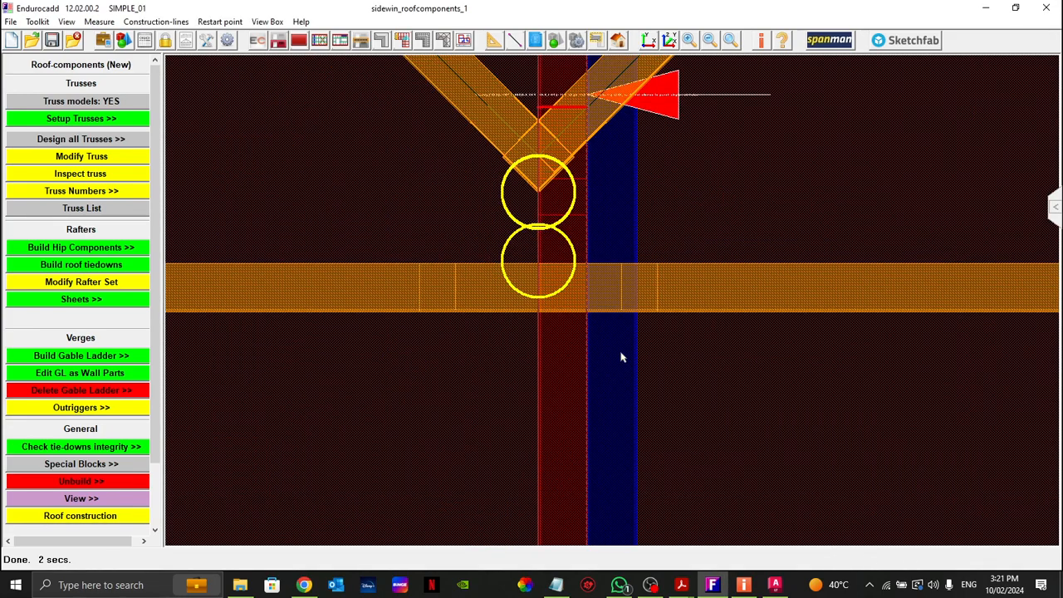
drag(491, 323, 660, 390)
drag(558, 342, 552, 334)
right_click(555, 355)
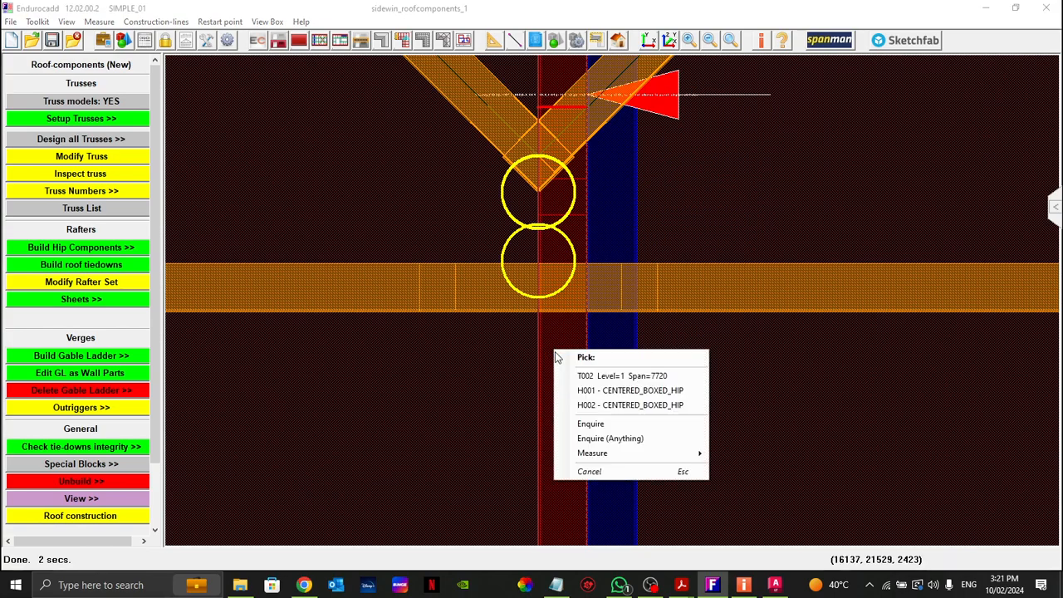
click(594, 376)
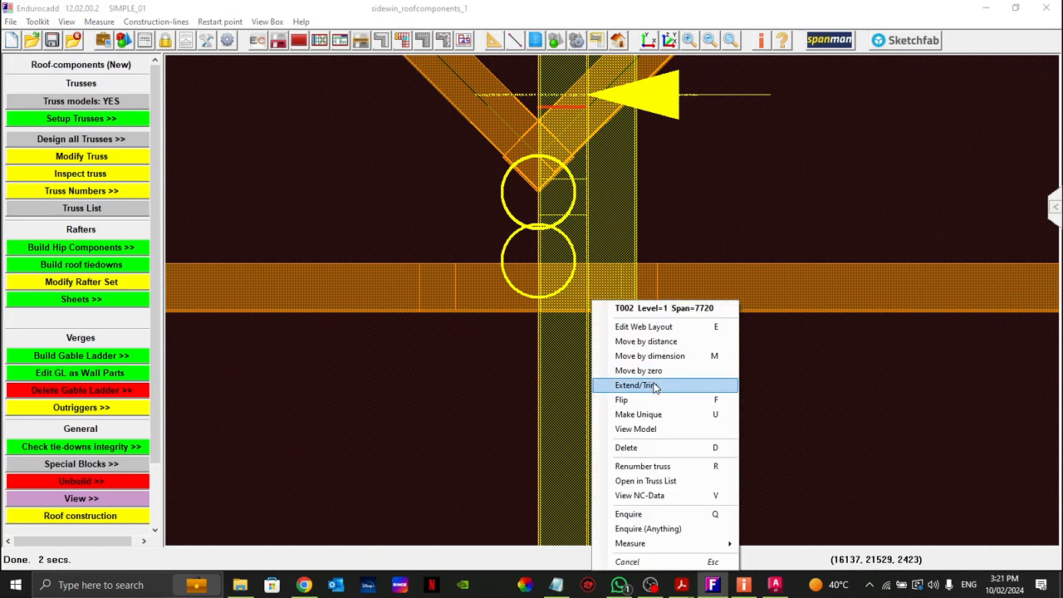
click(660, 342)
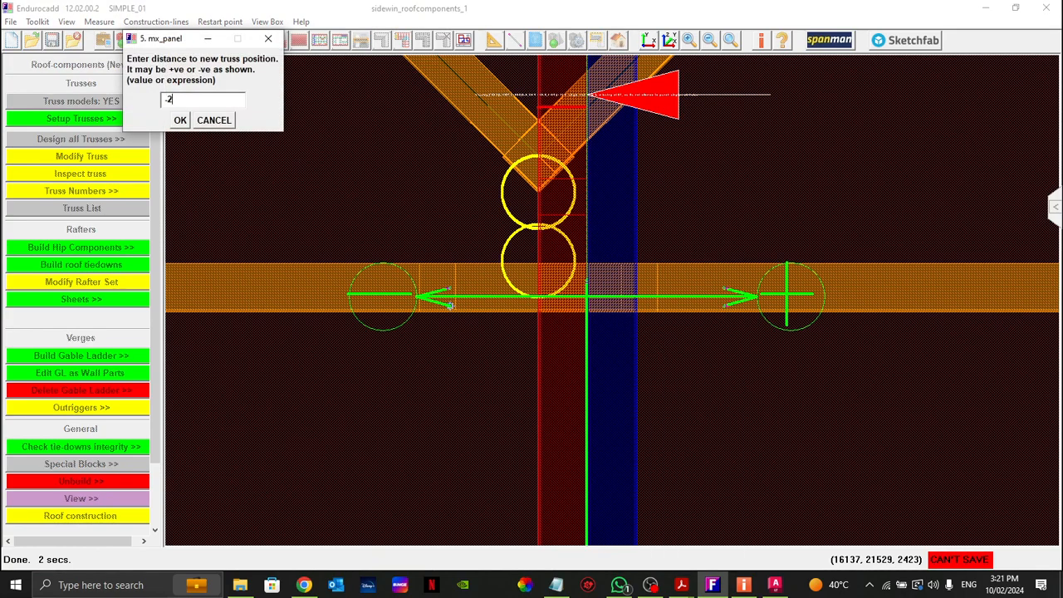
key(Return)
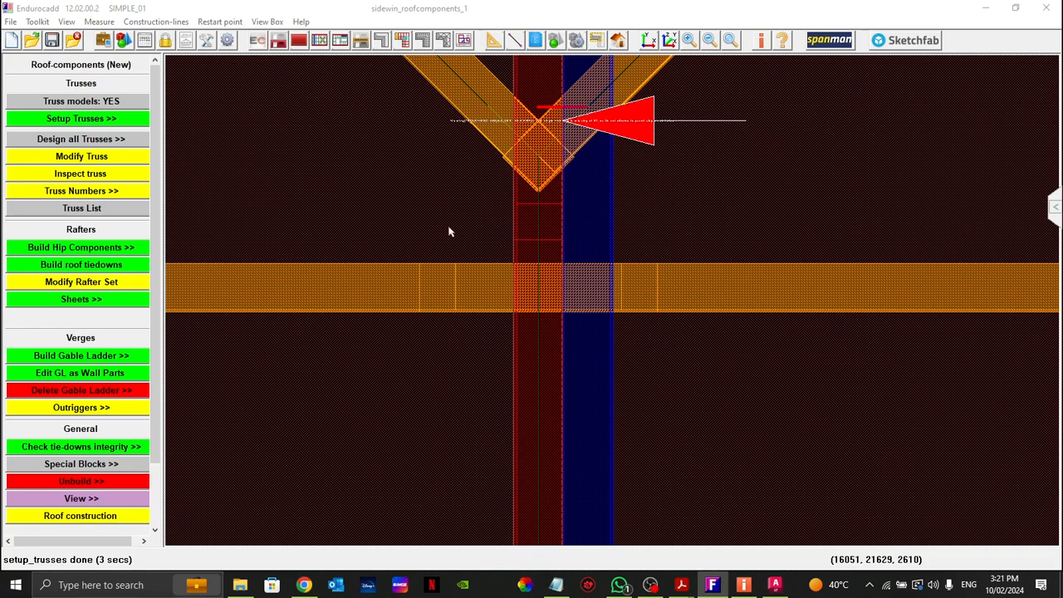
Step: Clip the model to a box around the rafter and truss crossing below the hip apex, inspect it in the north 3D view, and close the viewer
click(597, 41)
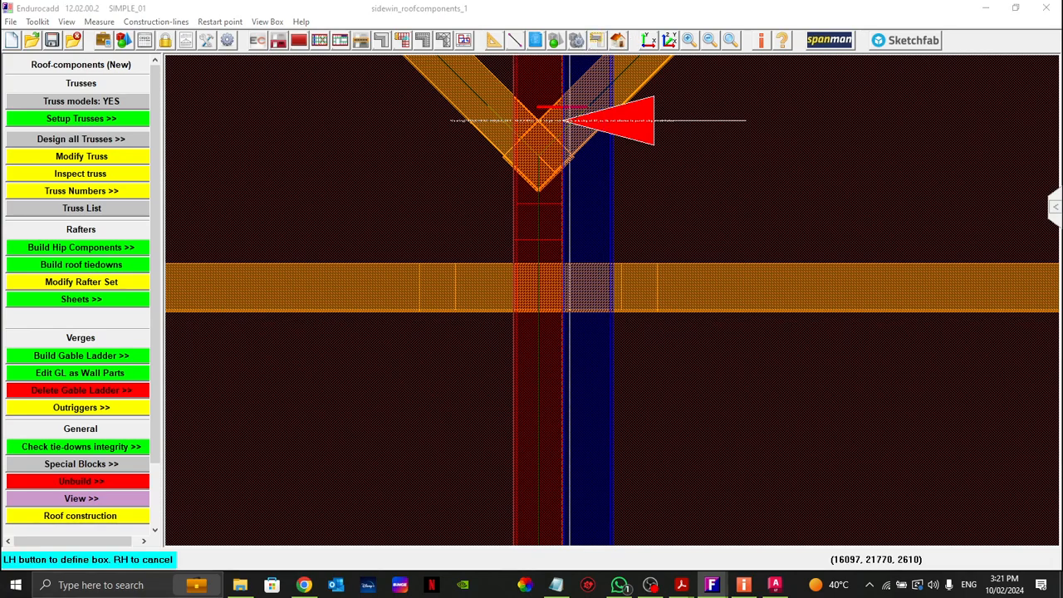
click(375, 219)
click(777, 419)
click(618, 41)
click(705, 74)
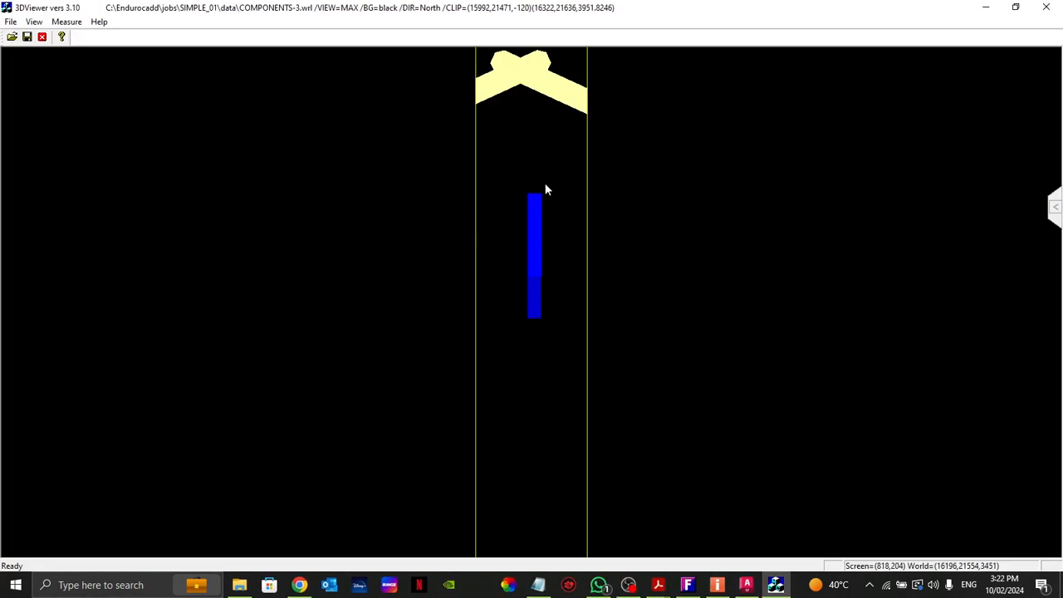
drag(544, 189, 512, 271)
scroll(510, 269, up, 5)
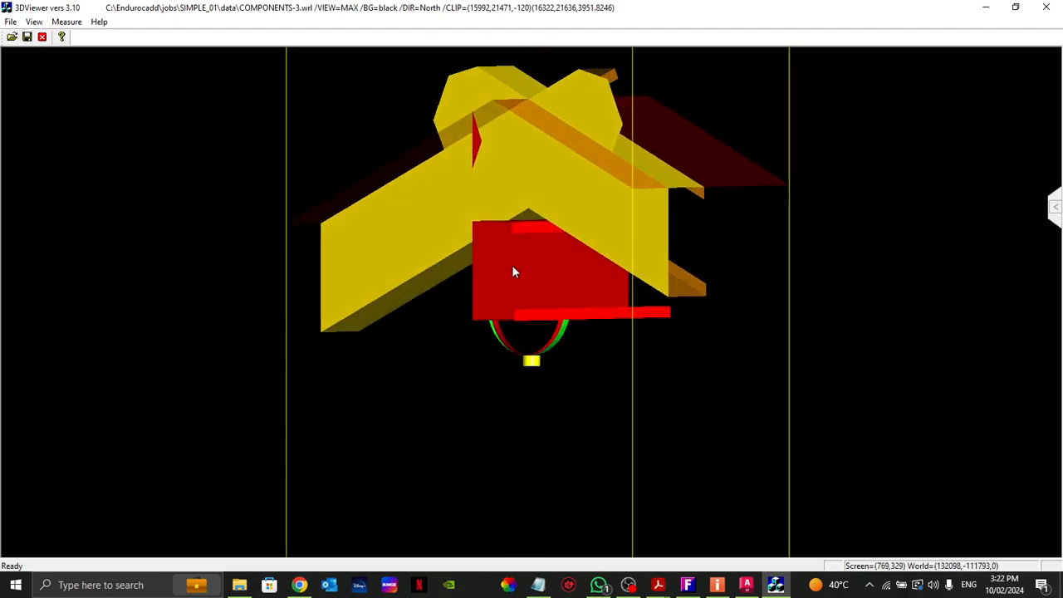
scroll(512, 267, down, 5)
click(1048, 8)
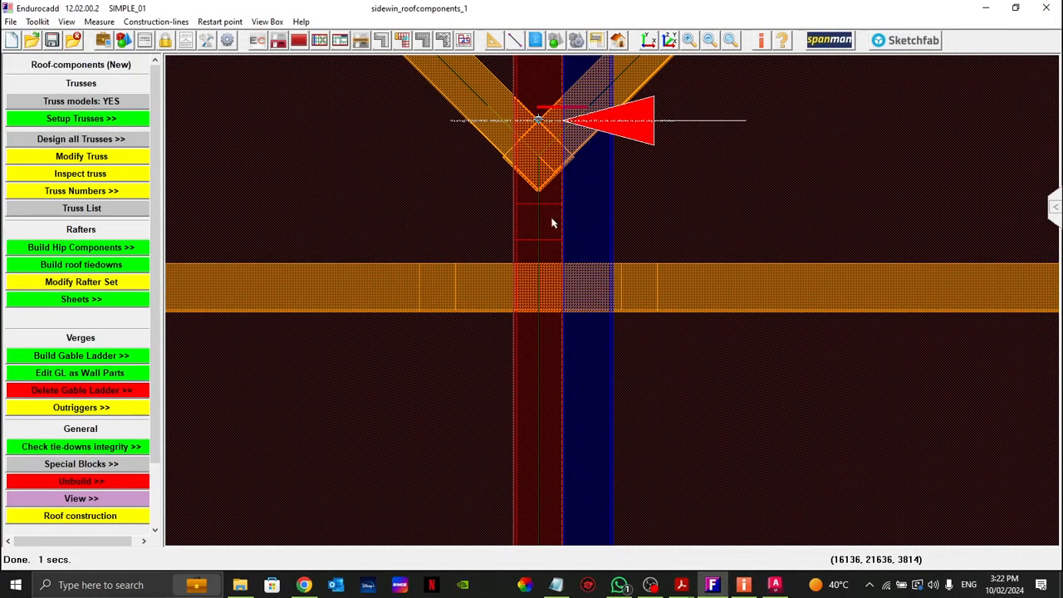
Step: Display the truss numbers on the whole roof plan
scroll(560, 214, down, 3)
scroll(471, 272, down, 3)
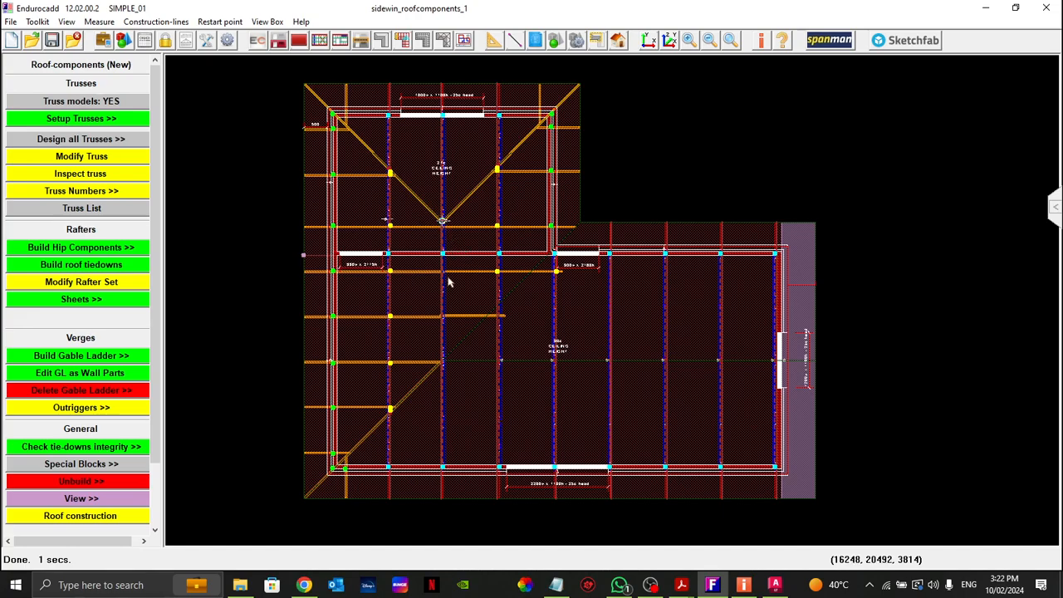
click(81, 193)
click(65, 211)
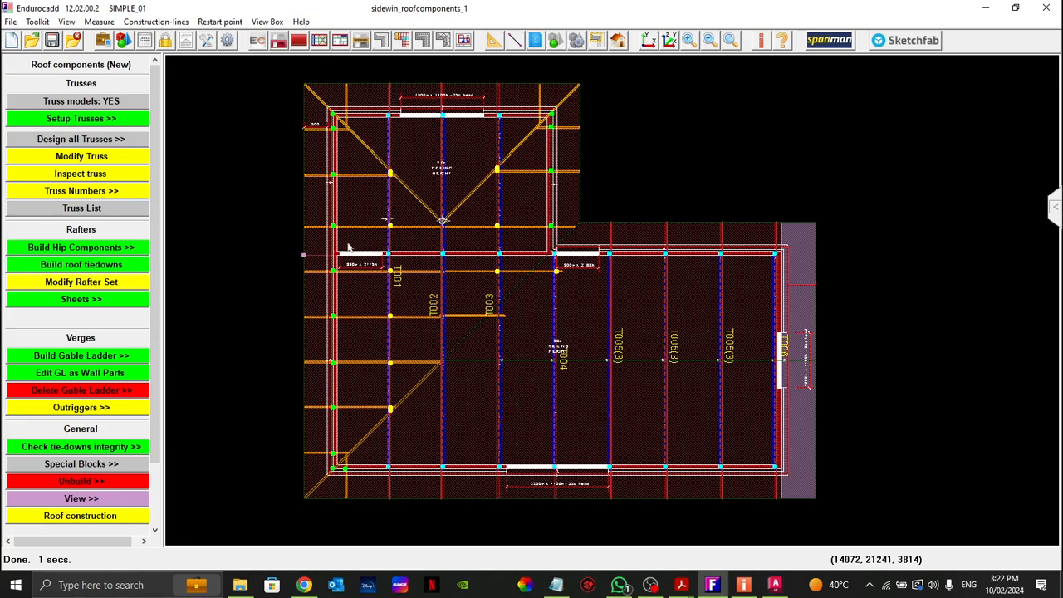
Step: Examine in plan how trusses T001, T002 and T003 sit against the hip rafters, external walls and internal wall at the hip end
drag(260, 98, 743, 265)
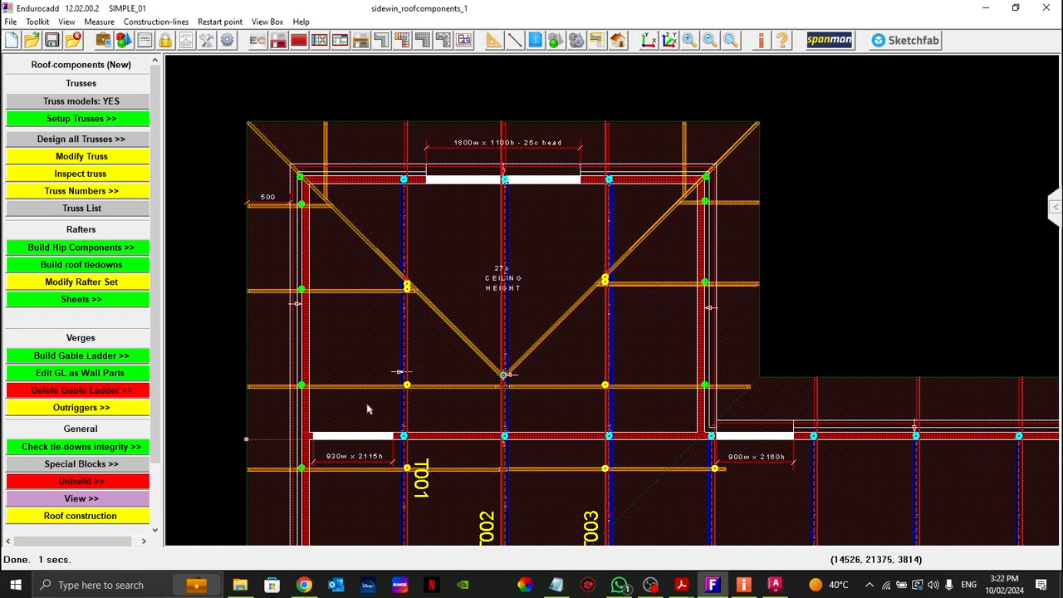
middle_drag(372, 422, 411, 285)
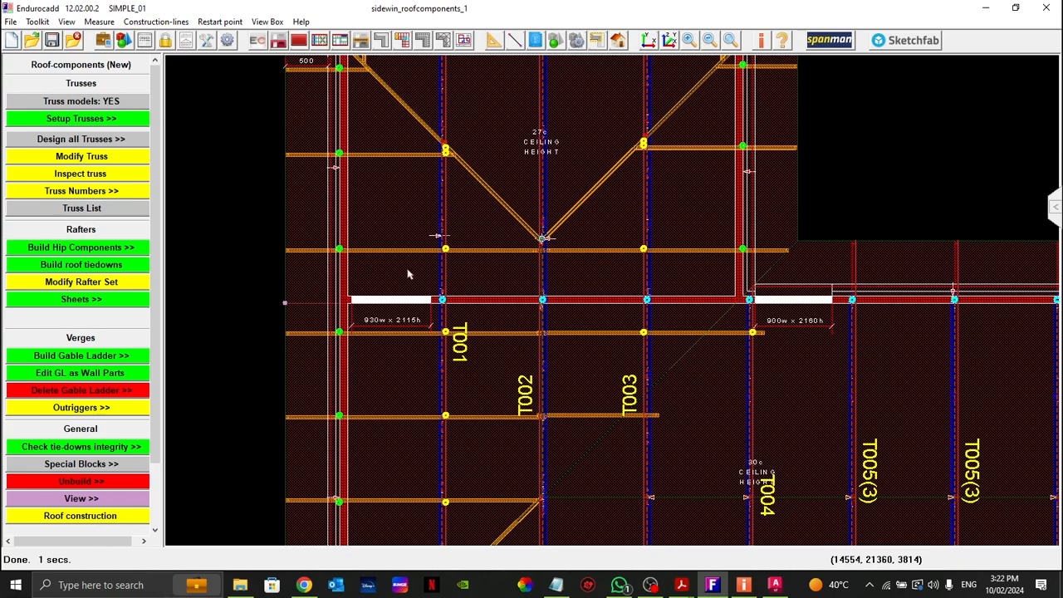
middle_drag(397, 116, 418, 236)
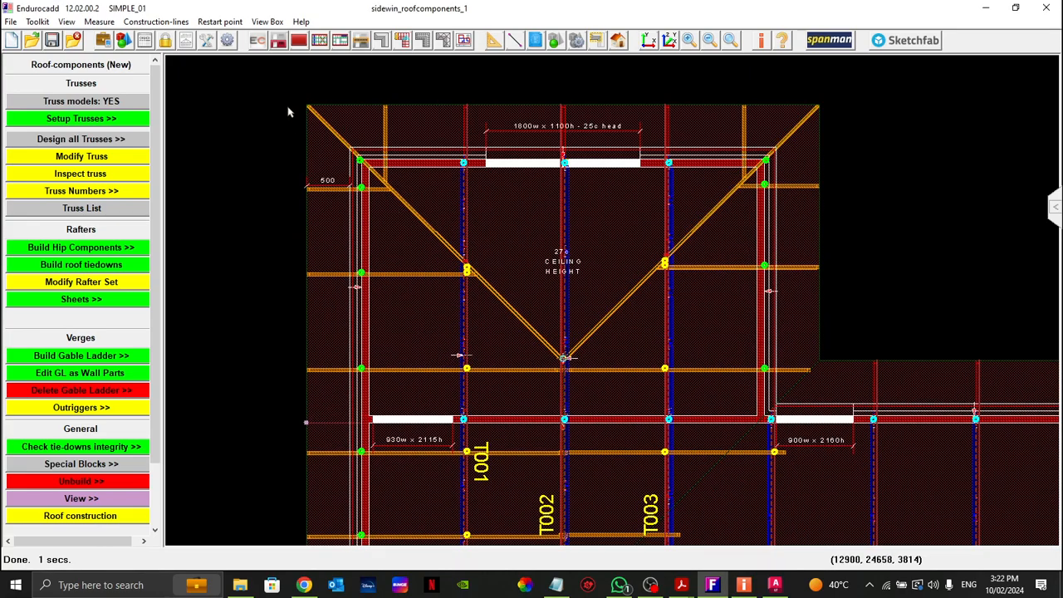
scroll(626, 242, up, 2)
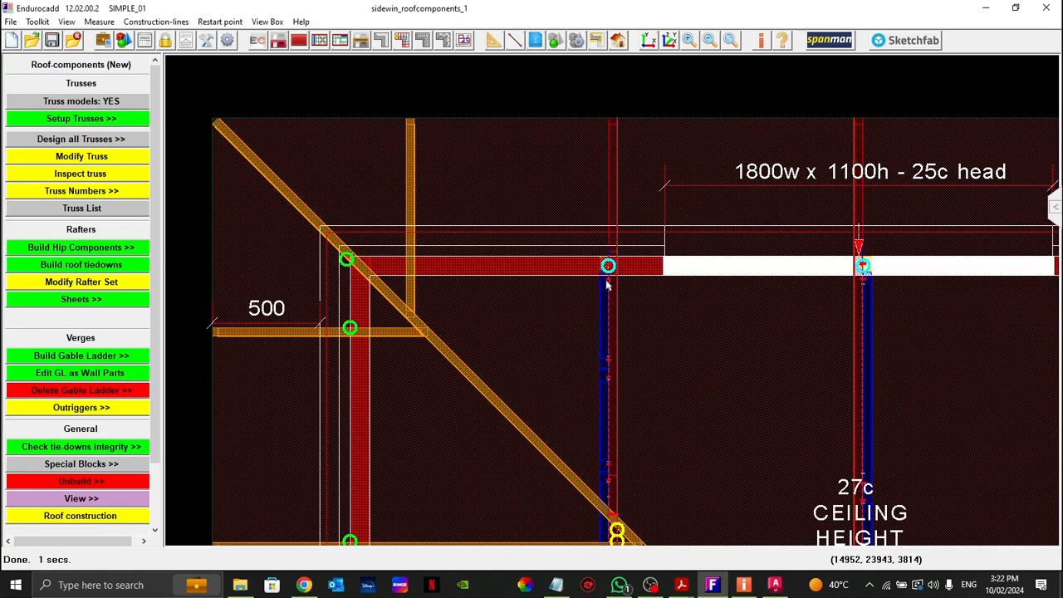
scroll(474, 175, down, 2)
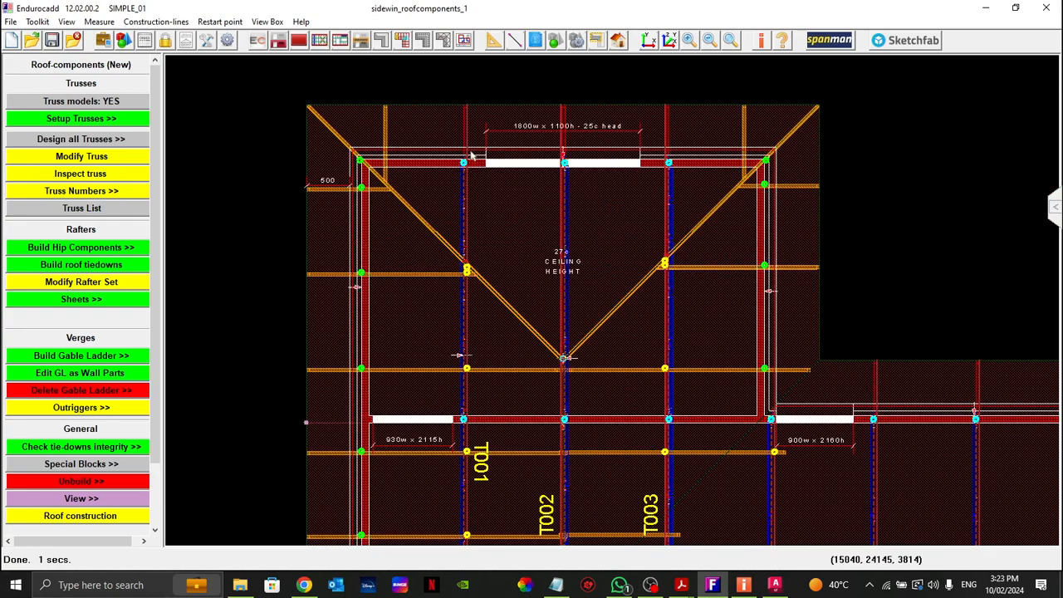
scroll(422, 311, down, 1)
scroll(411, 268, down, 1)
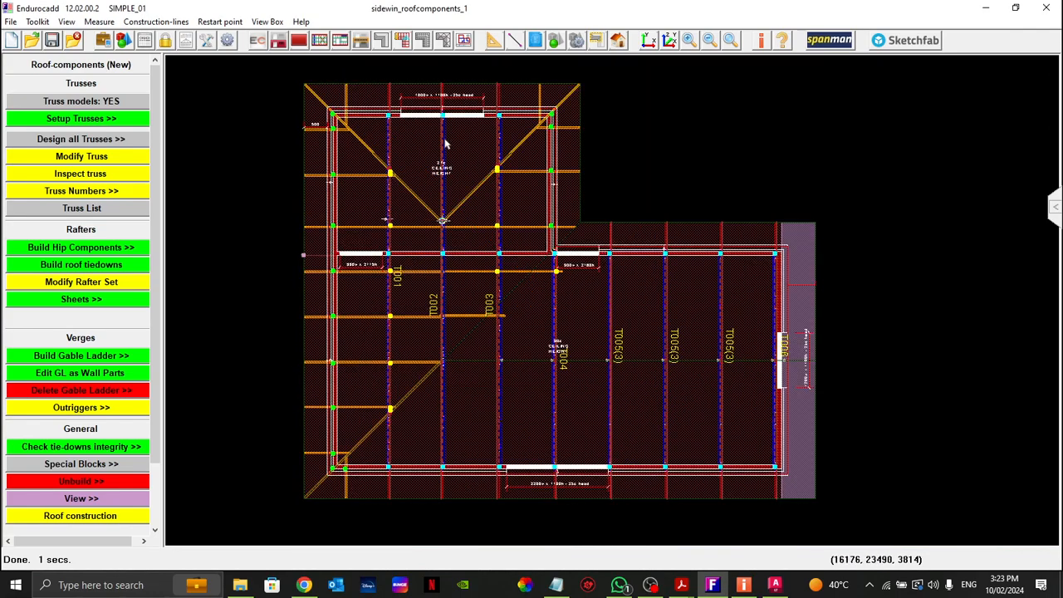
drag(286, 76, 689, 304)
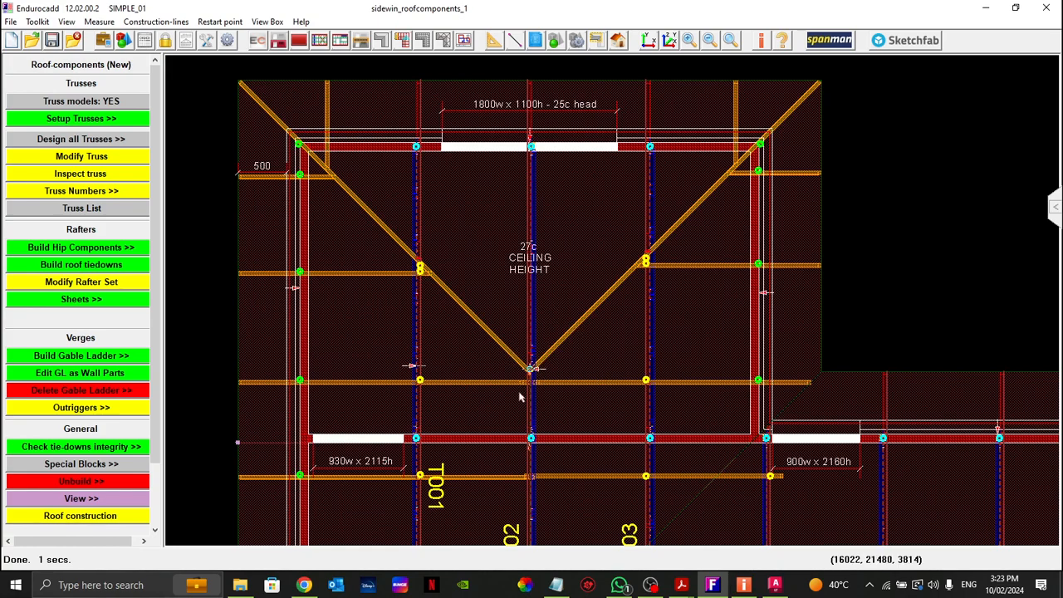
mouse_move(459, 231)
mouse_down()
mouse_move(508, 275)
mouse_move(494, 261)
mouse_move(519, 235)
mouse_up()
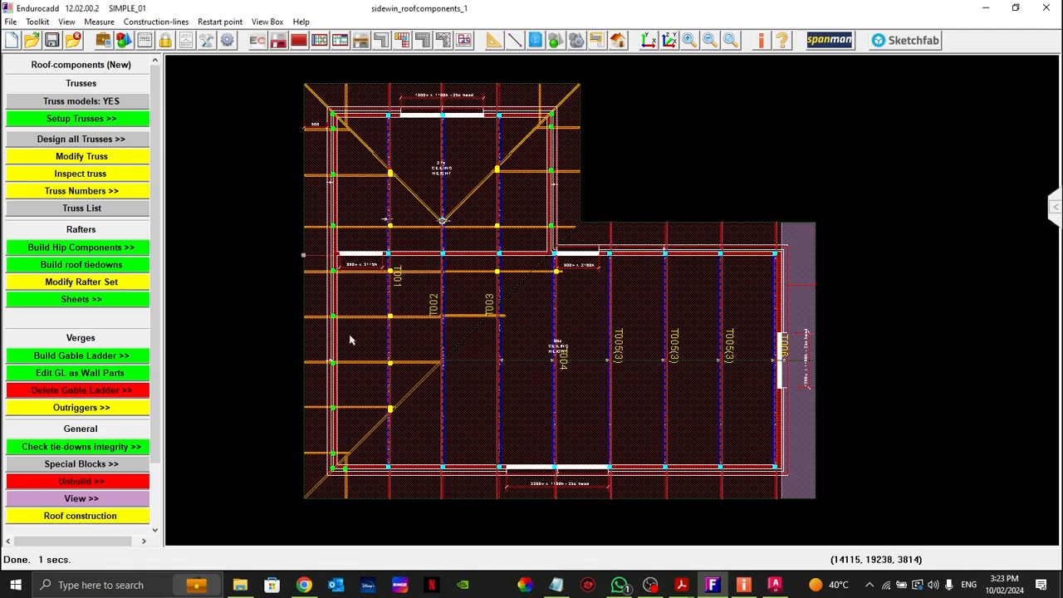
Step: Flip truss T002 and check its orientation in plan beneath the hip-rafter apex
right_click(443, 196)
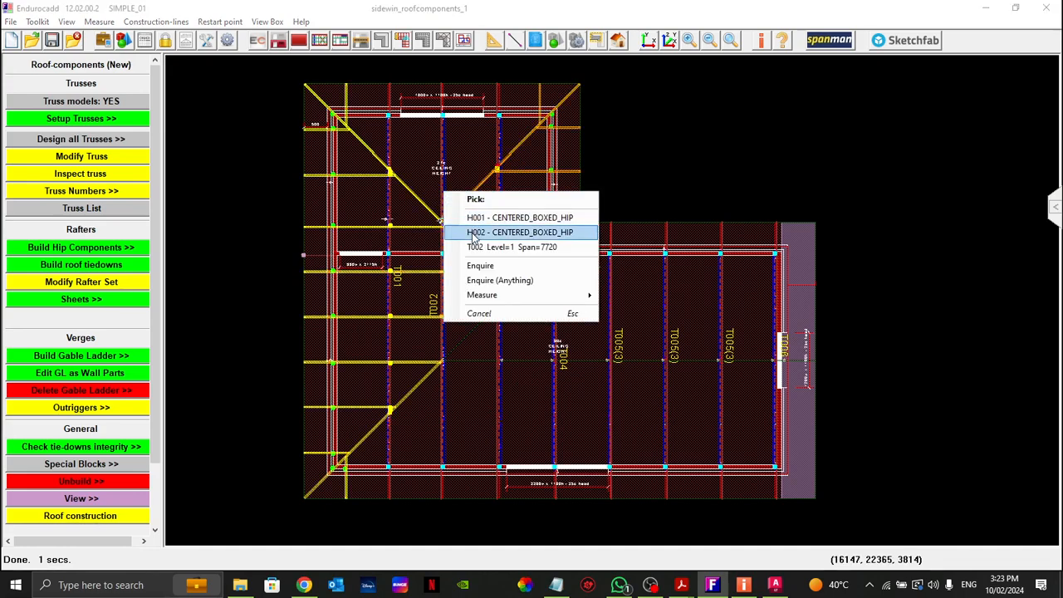
click(471, 248)
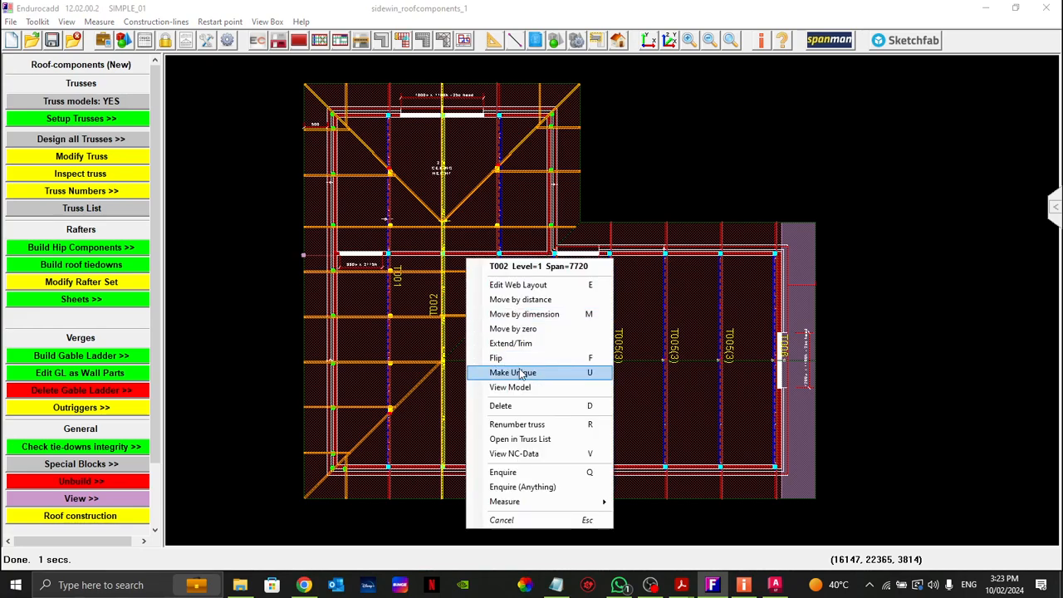
click(497, 357)
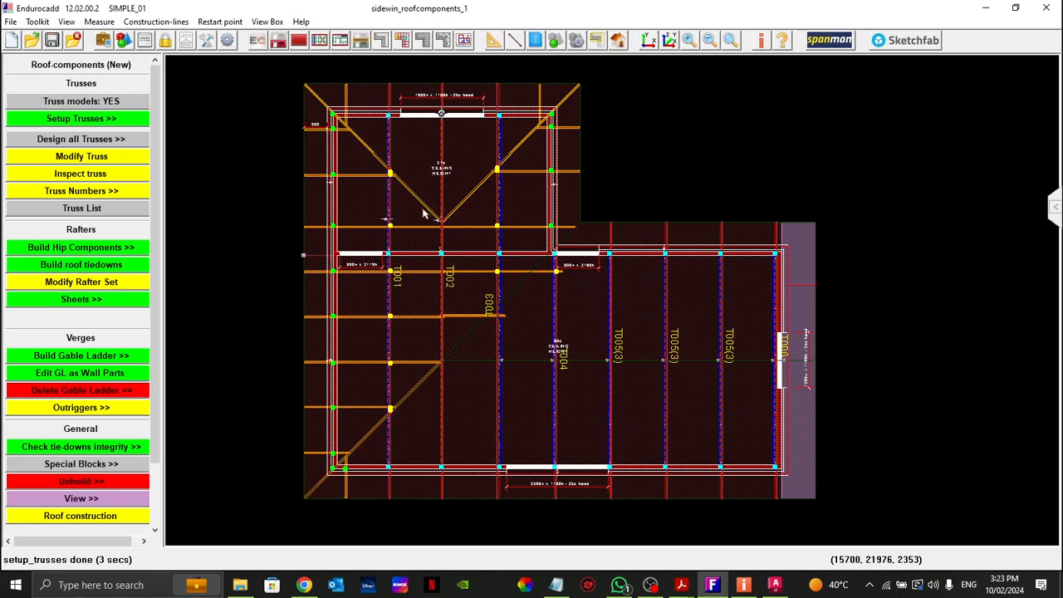
scroll(431, 231, up, 5)
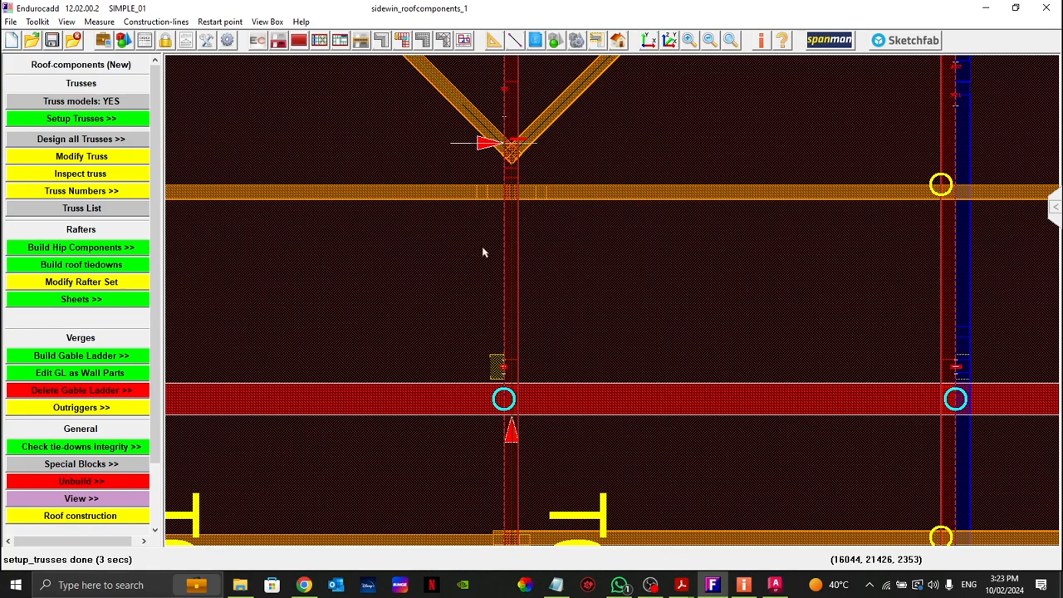
scroll(497, 239, down, 5)
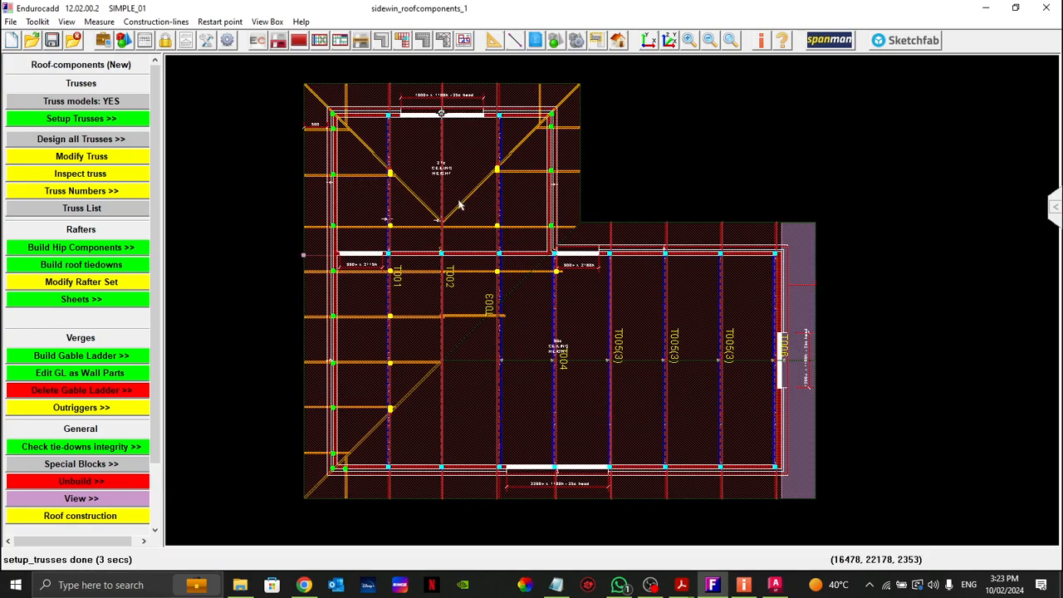
Step: Open truss T001 from the truss list for web layout editing and reposition the editor window
click(81, 208)
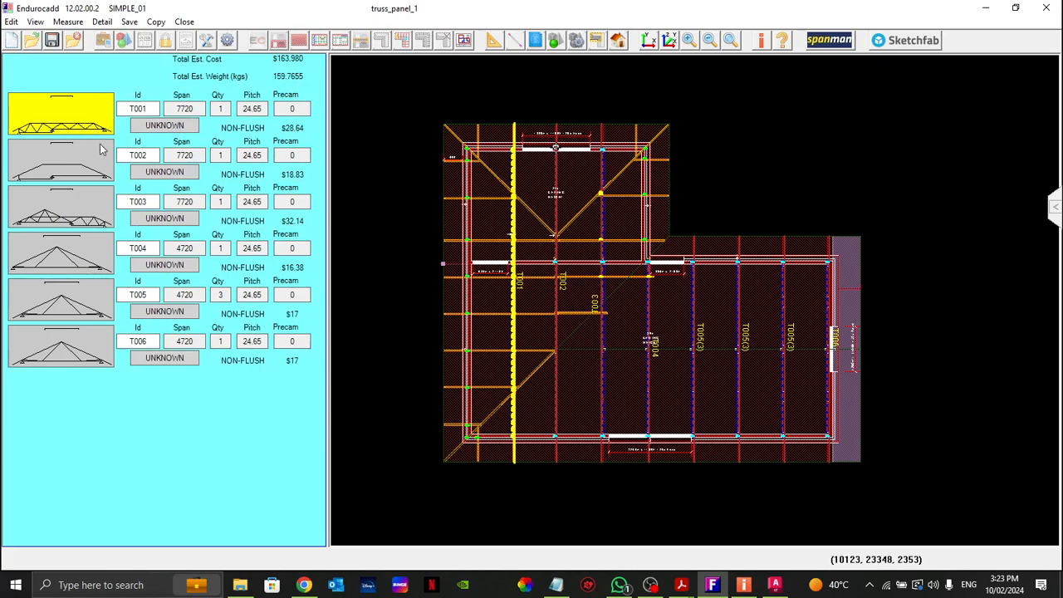
click(62, 119)
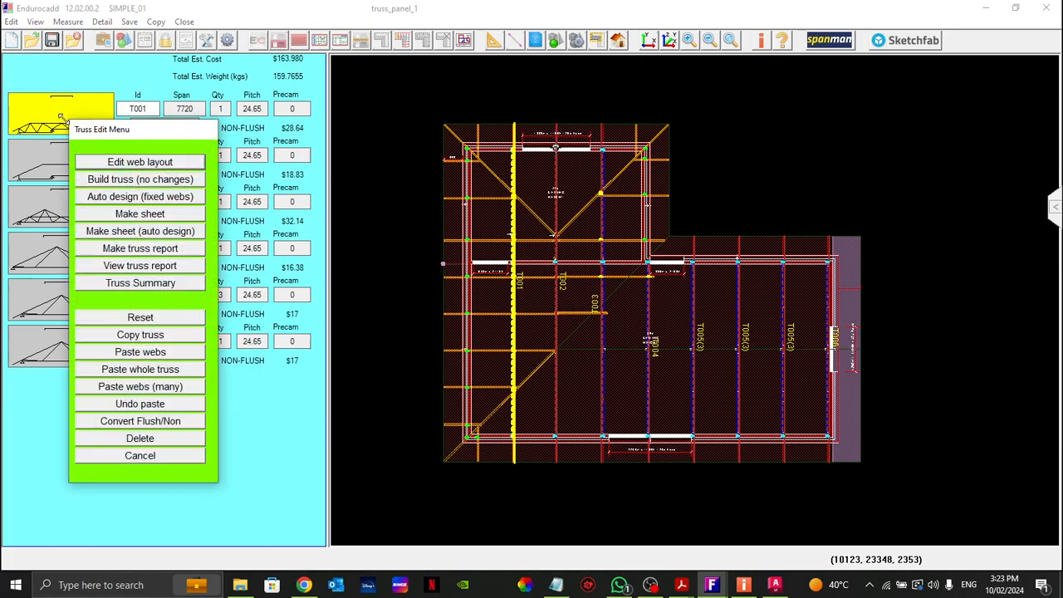
click(111, 162)
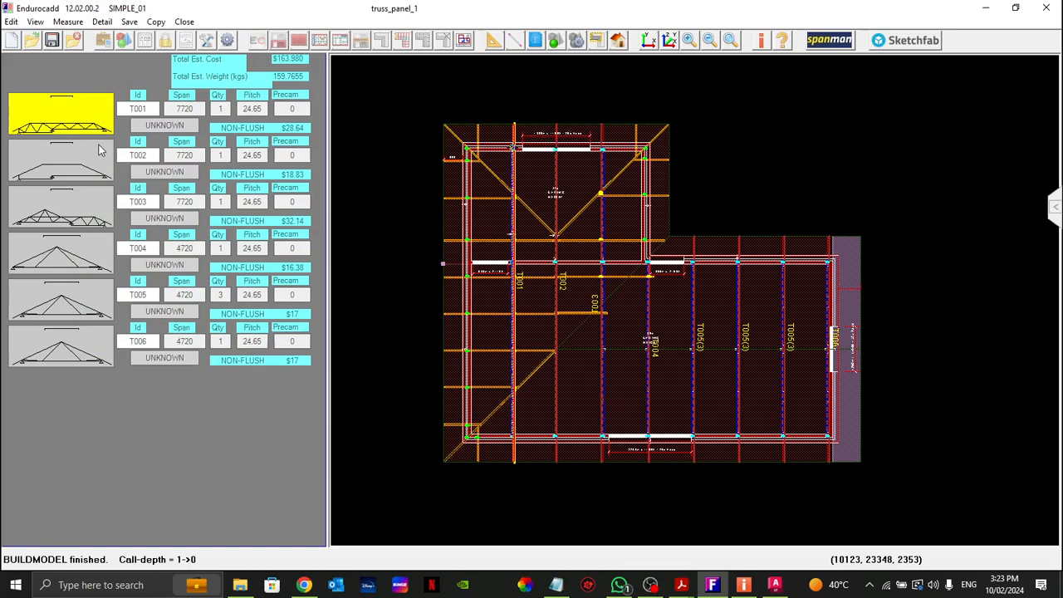
click(516, 384)
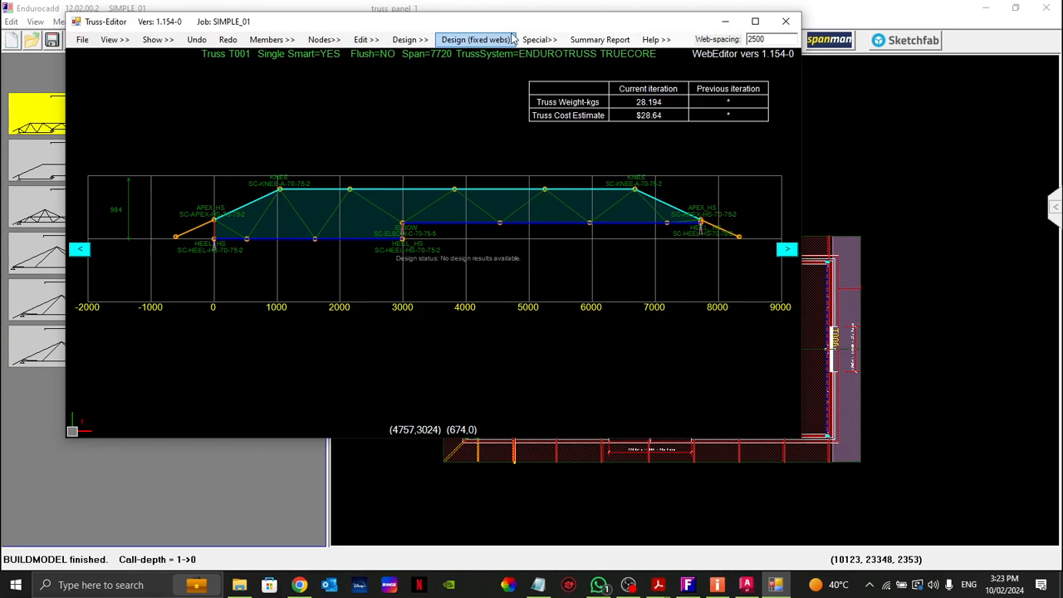
drag(498, 22, 554, 456)
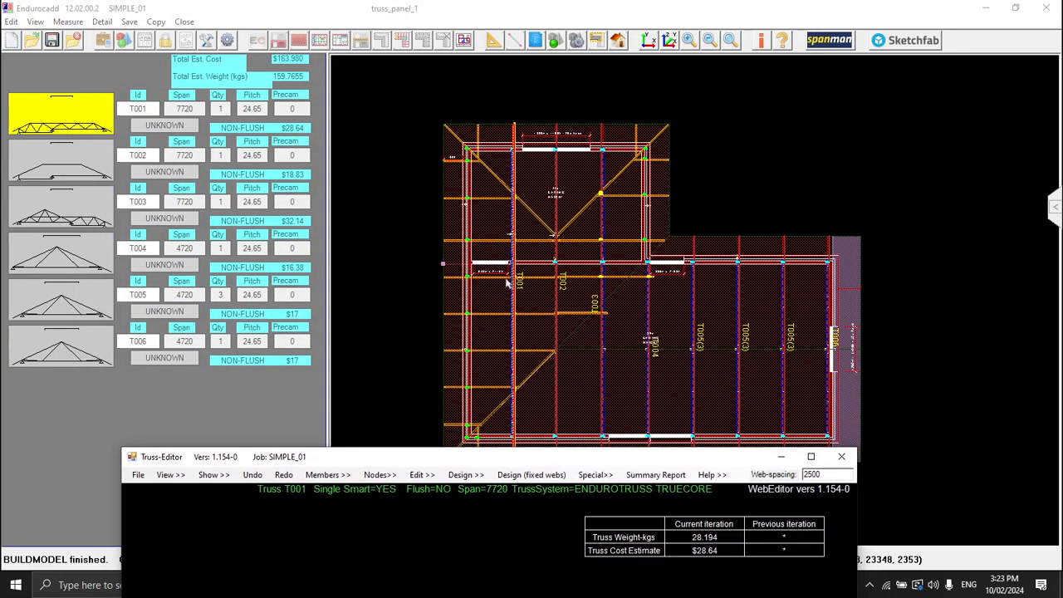
drag(449, 462, 487, 113)
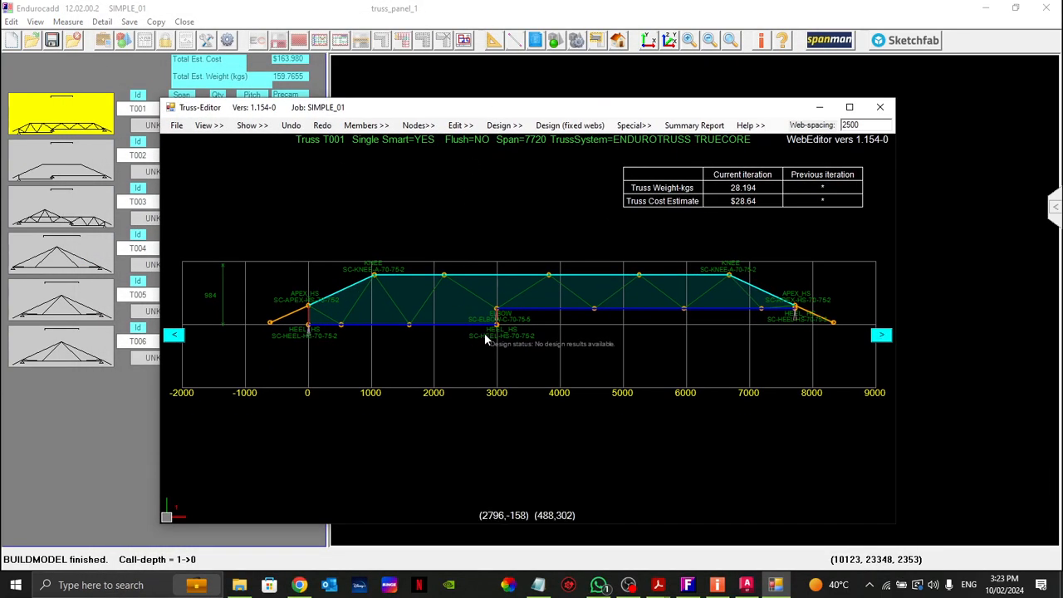
Step: Examine the wireframe web layout of truss T001, from the overhang and heel past the knee to the elbow
scroll(373, 276, up, 2)
scroll(385, 305, down, 2)
scroll(388, 286, up, 4)
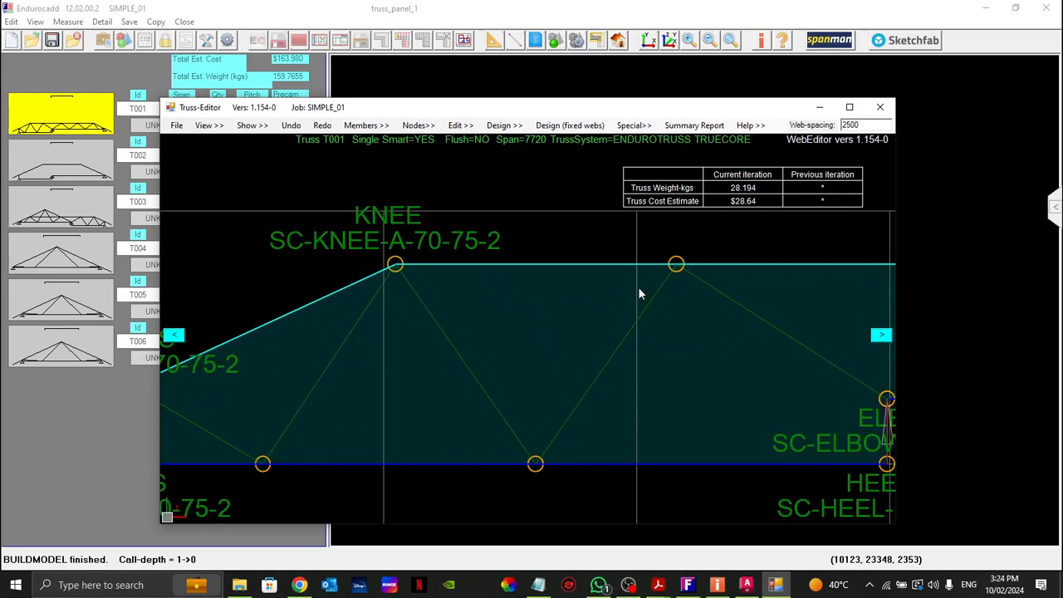
scroll(642, 290, down, 2)
scroll(513, 311, down, 2)
scroll(386, 348, up, 2)
scroll(345, 357, down, 5)
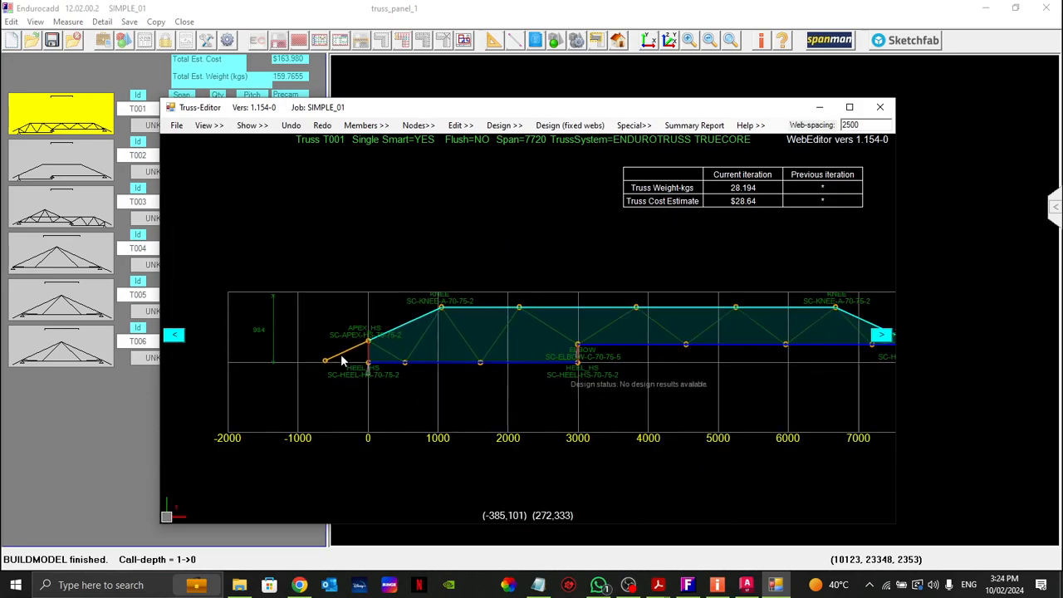
scroll(399, 358, up, 3)
scroll(415, 359, down, 3)
scroll(426, 359, up, 1)
scroll(426, 359, up, 1)
scroll(430, 356, up, 2)
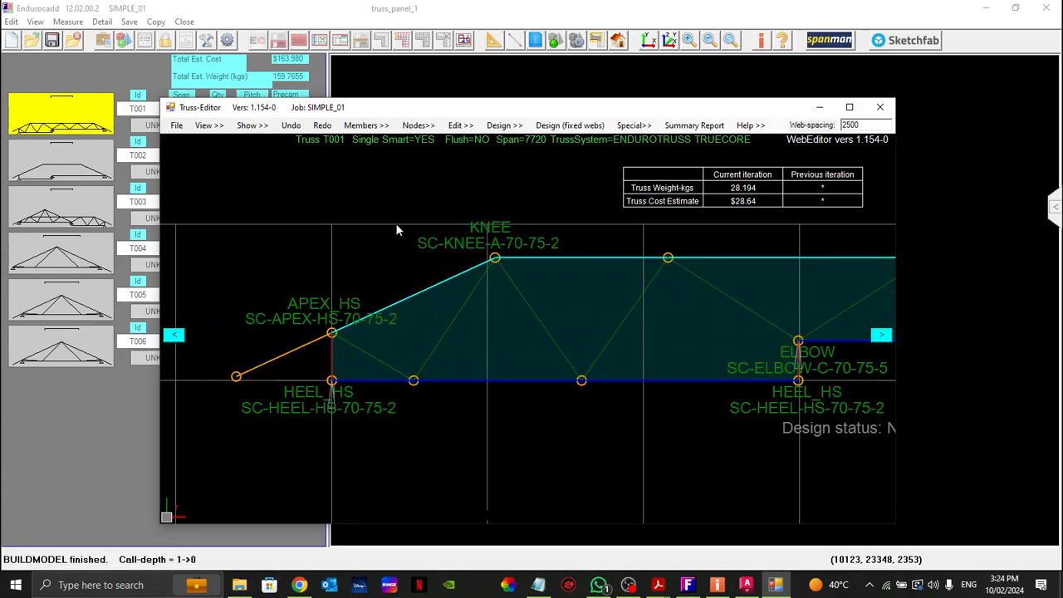
Step: Show truss T001 with its real truss members and examine the web connections at the heel and along the top chord
click(219, 126)
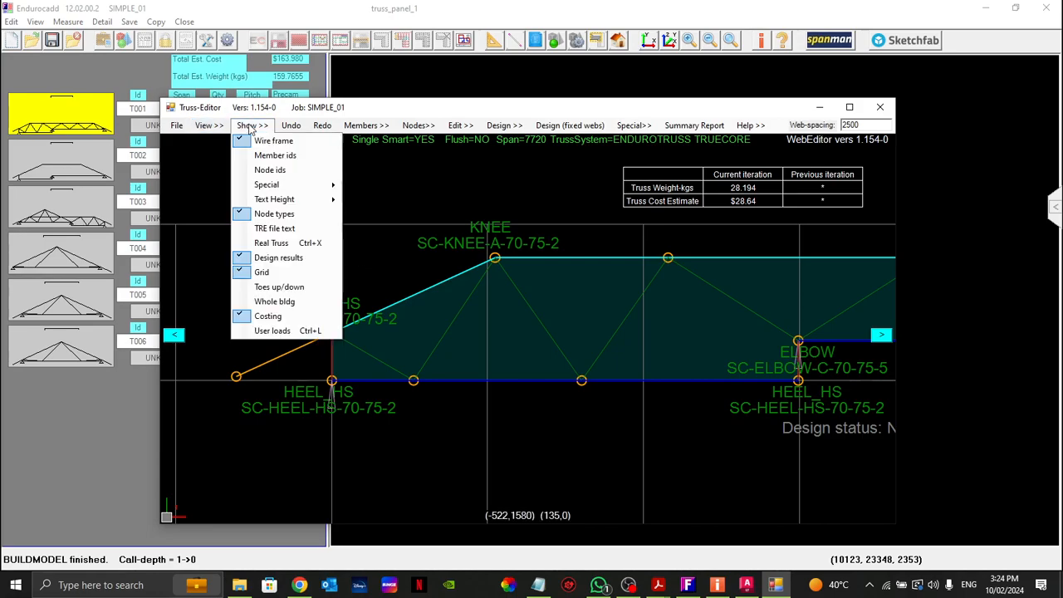
click(260, 242)
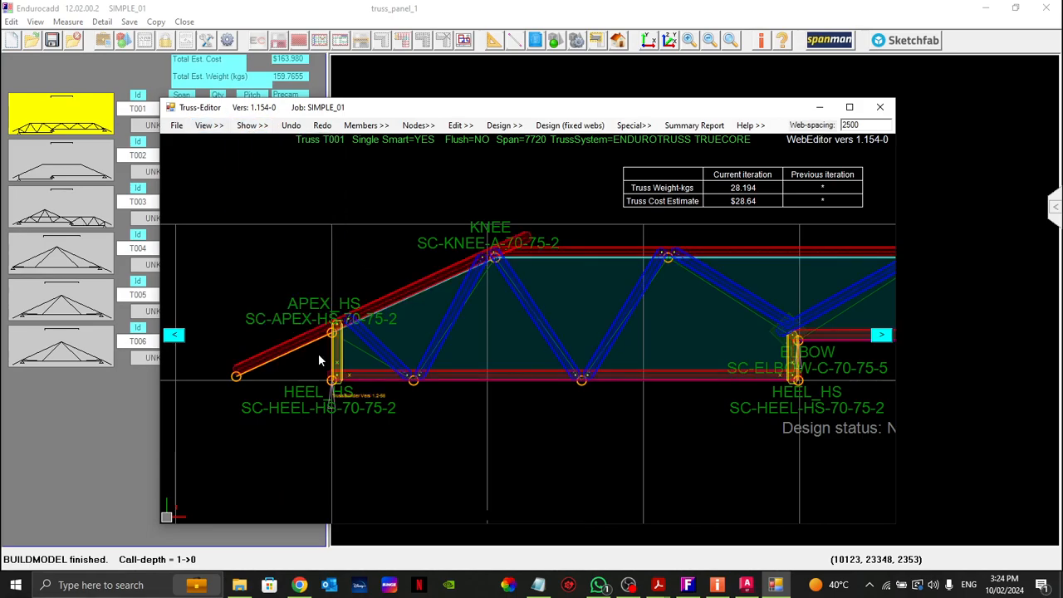
scroll(360, 350, up, 4)
scroll(249, 305, down, 4)
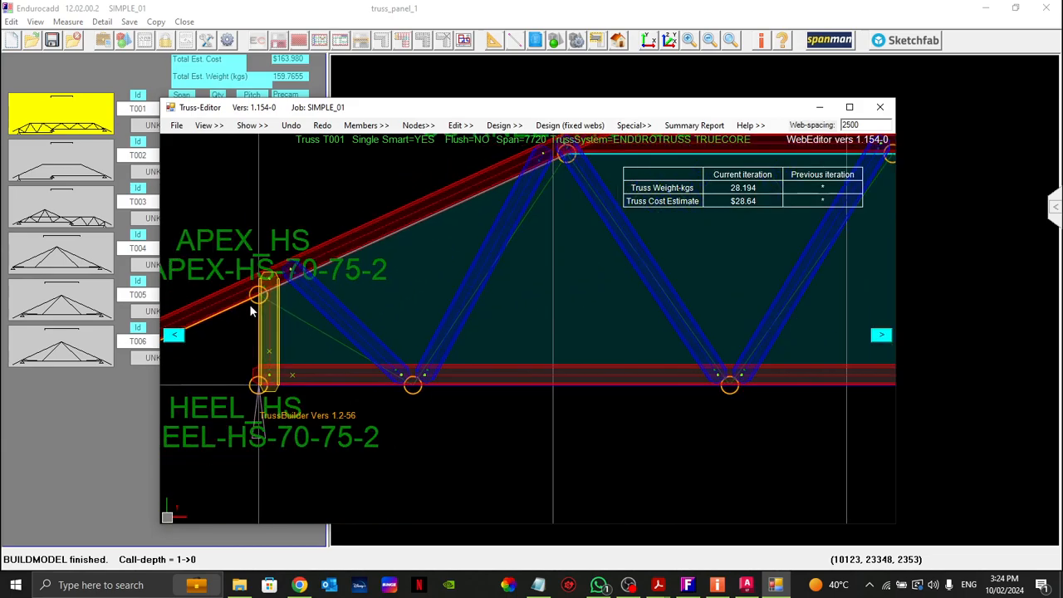
scroll(266, 325, up, 2)
scroll(266, 328, down, 1)
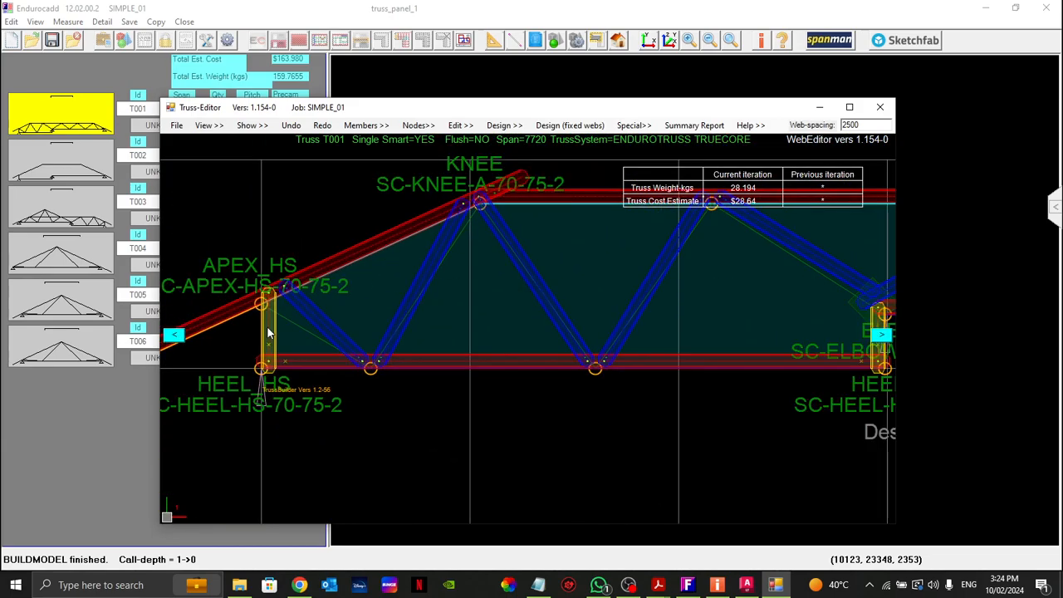
scroll(281, 326, down, 2)
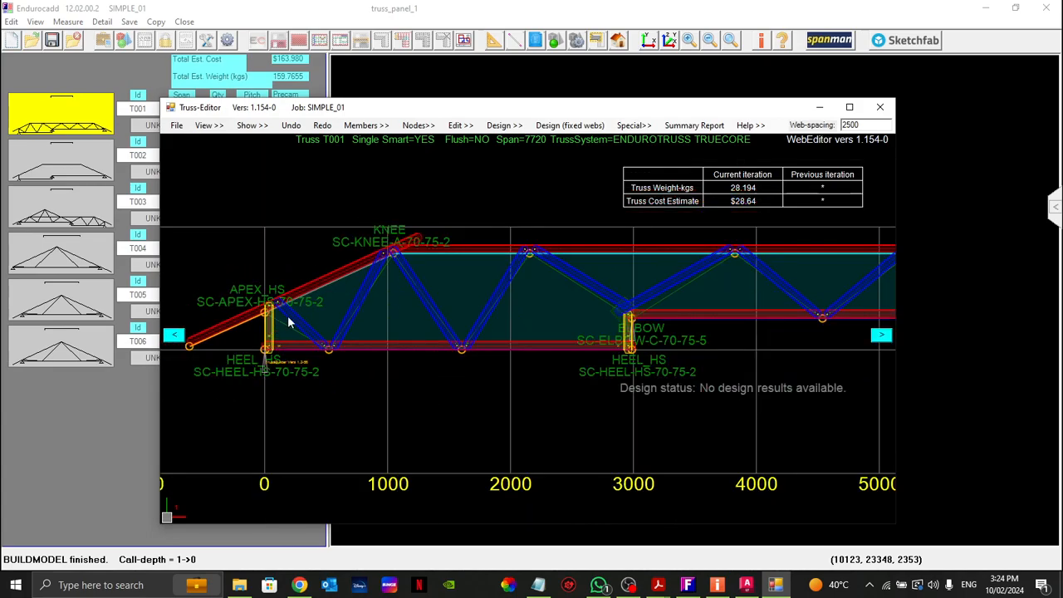
scroll(250, 311, up, 3)
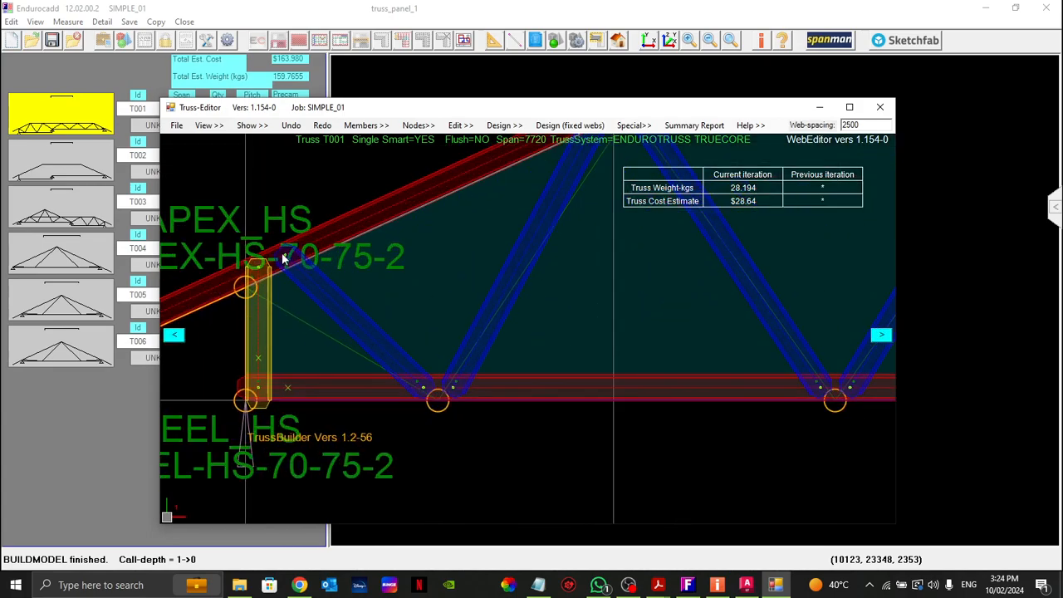
scroll(269, 251, up, 2)
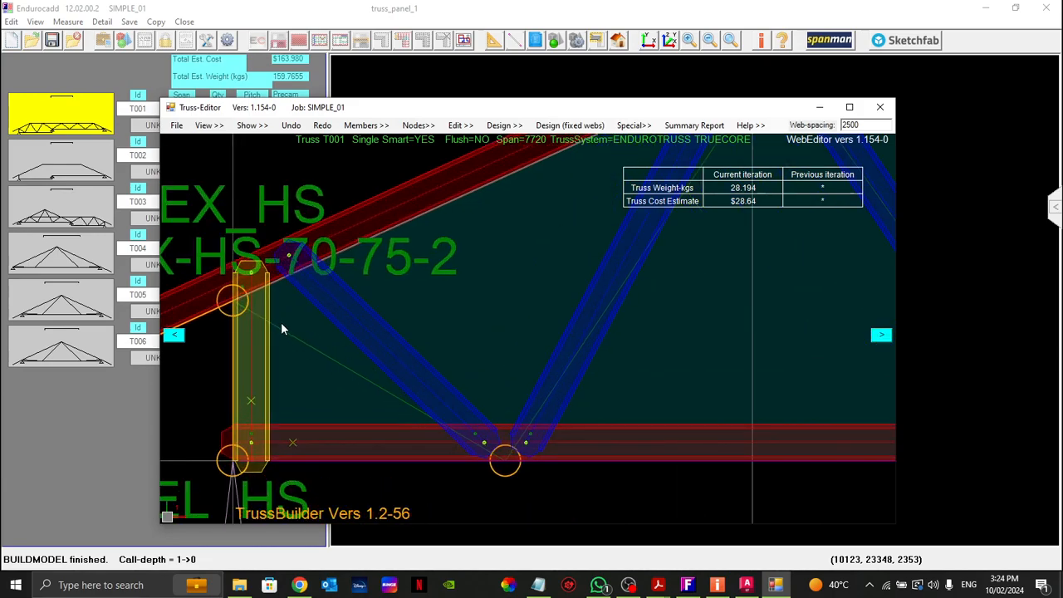
scroll(239, 304, up, 1)
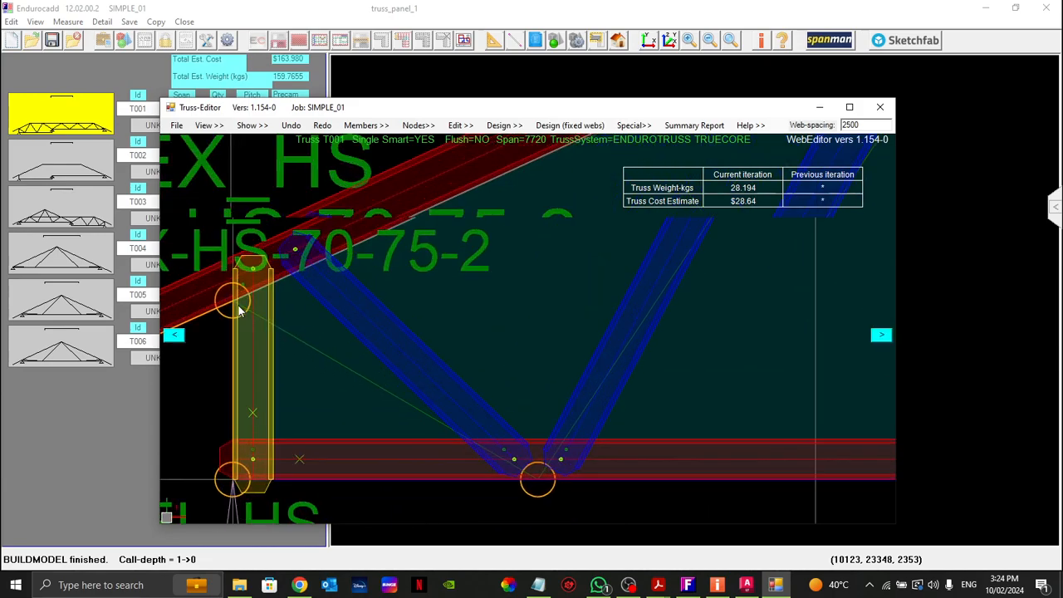
scroll(273, 280, down, 1)
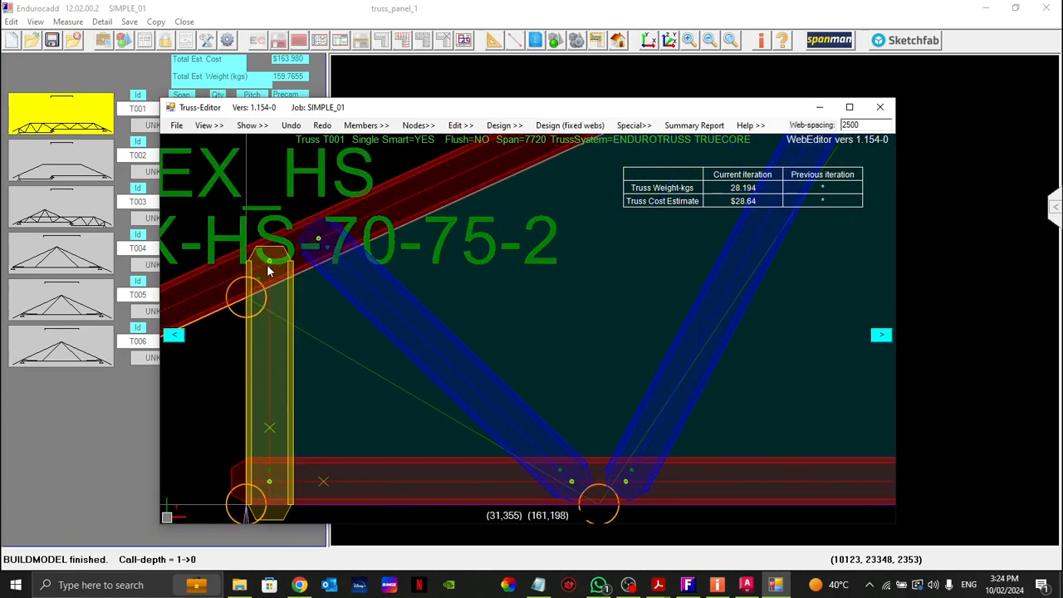
scroll(244, 296, down, 2)
scroll(357, 257, down, 1)
scroll(519, 253, up, 6)
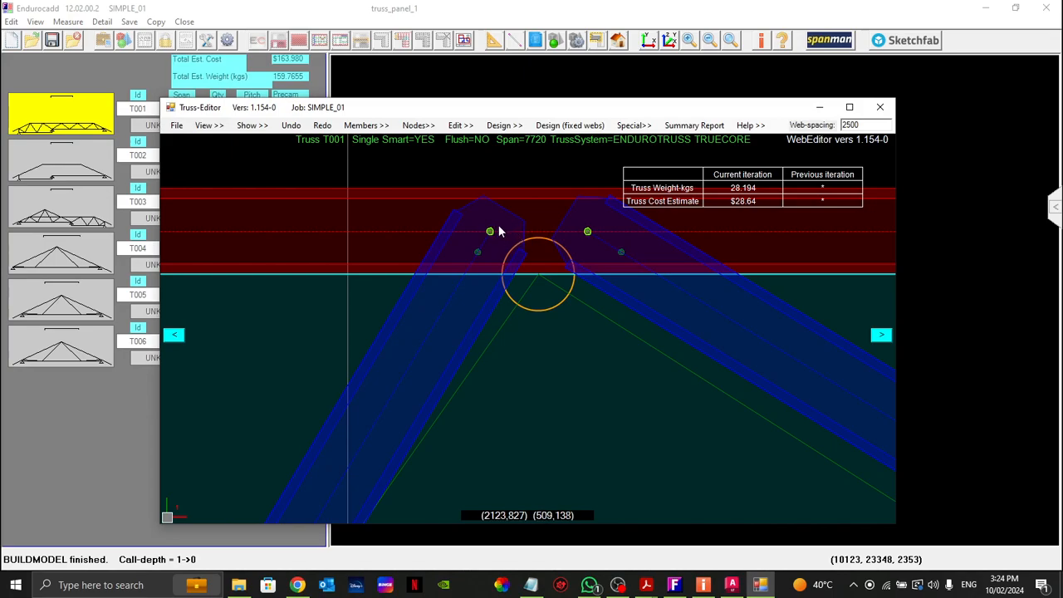
scroll(502, 238, down, 1)
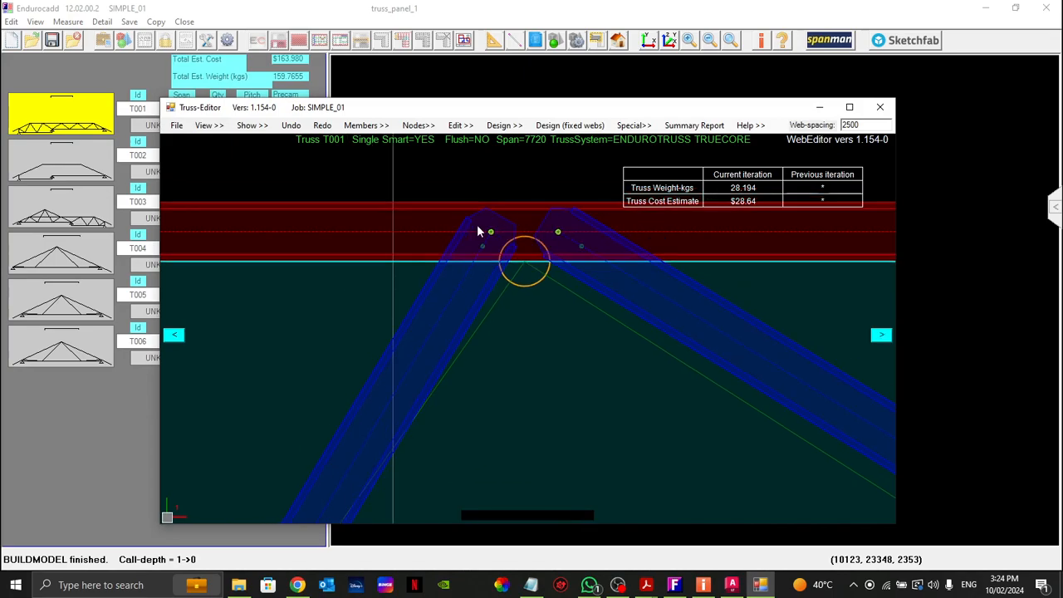
Step: Examine where the two webs meet at the first top-chord node past the knee of truss T001
scroll(572, 203, up, 1)
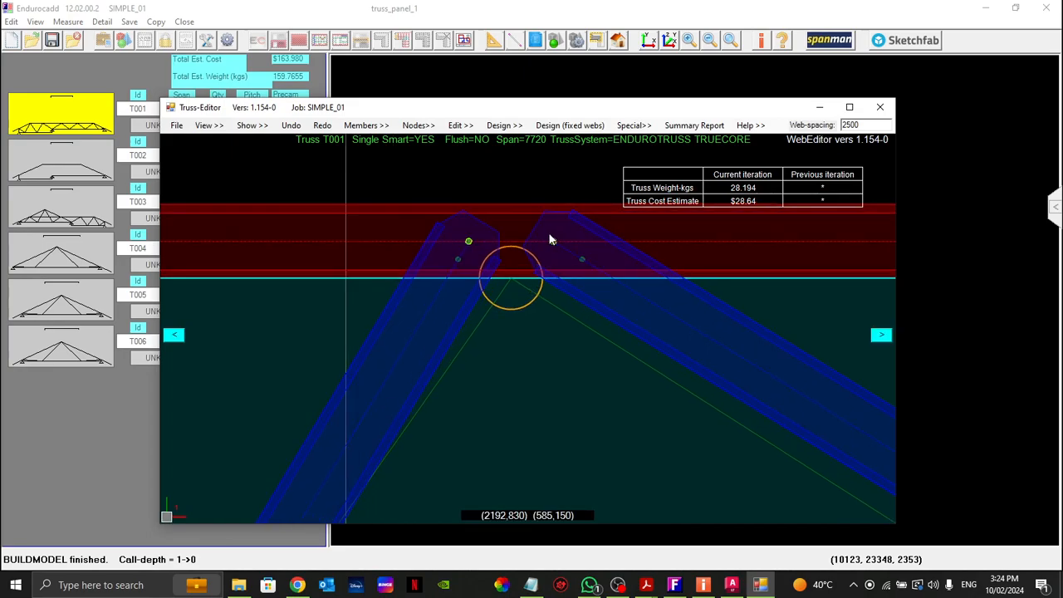
scroll(493, 263, up, 1)
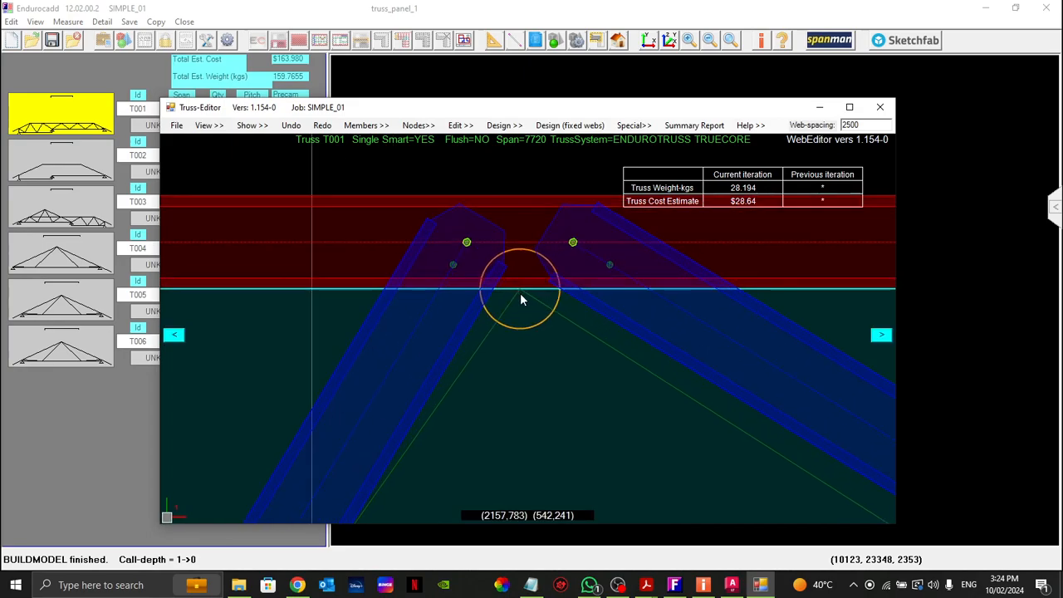
scroll(486, 245, down, 3)
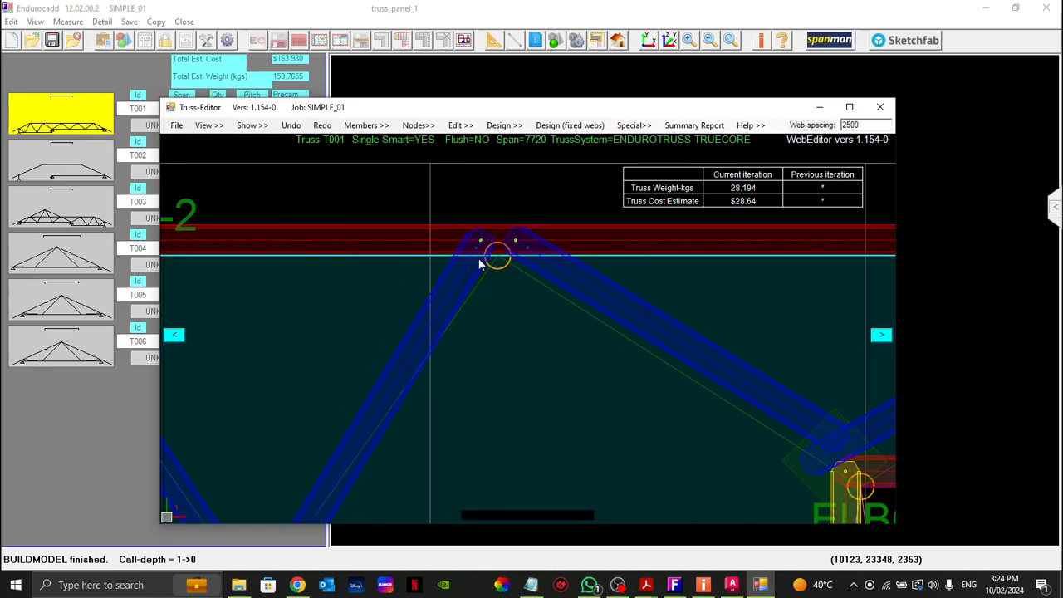
scroll(483, 243, up, 2)
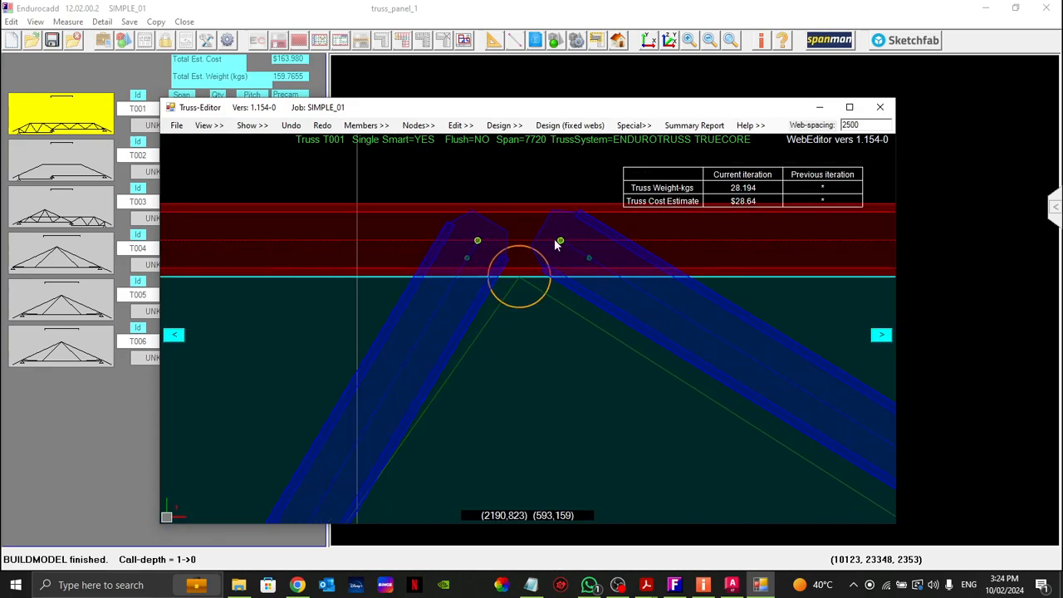
scroll(554, 238, down, 4)
scroll(555, 244, down, 1)
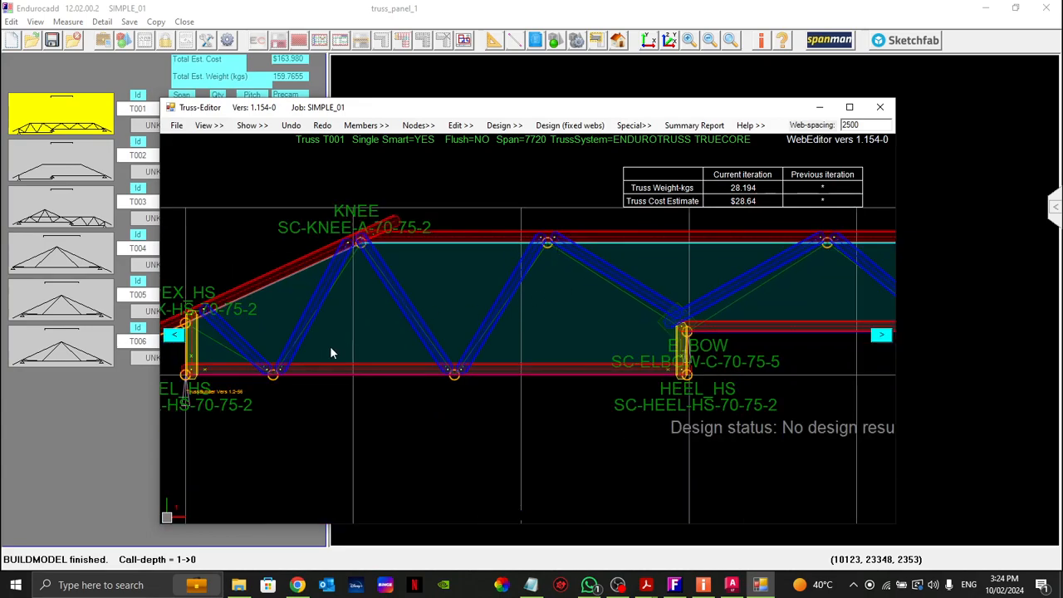
scroll(320, 345, down, 2)
scroll(434, 356, down, 1)
Step: Examine how the webs, vertical and raised bottom chord connect at the elbow of truss T001
scroll(512, 335, up, 3)
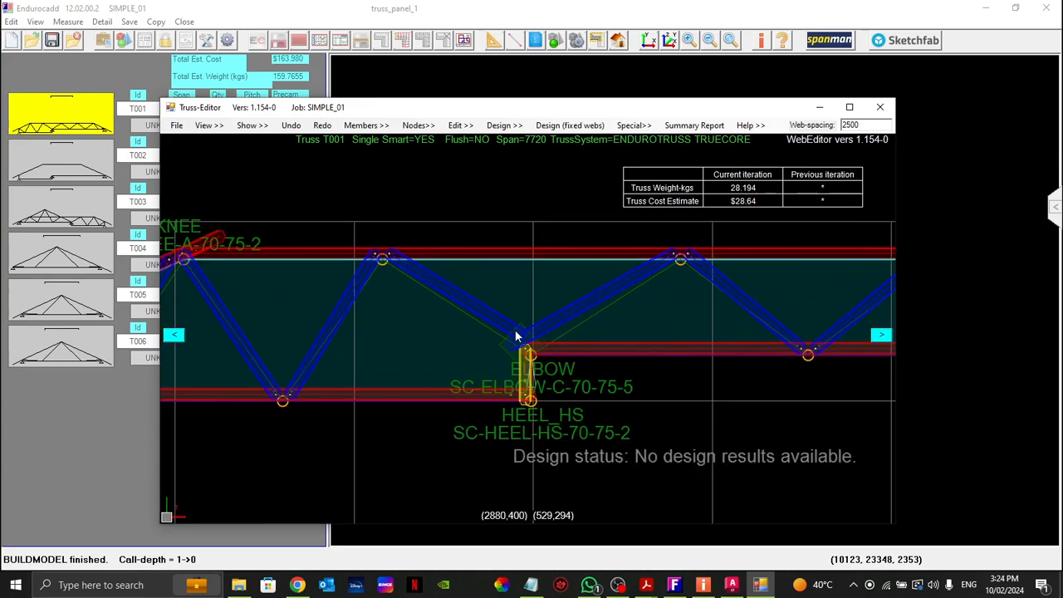
scroll(523, 341, up, 3)
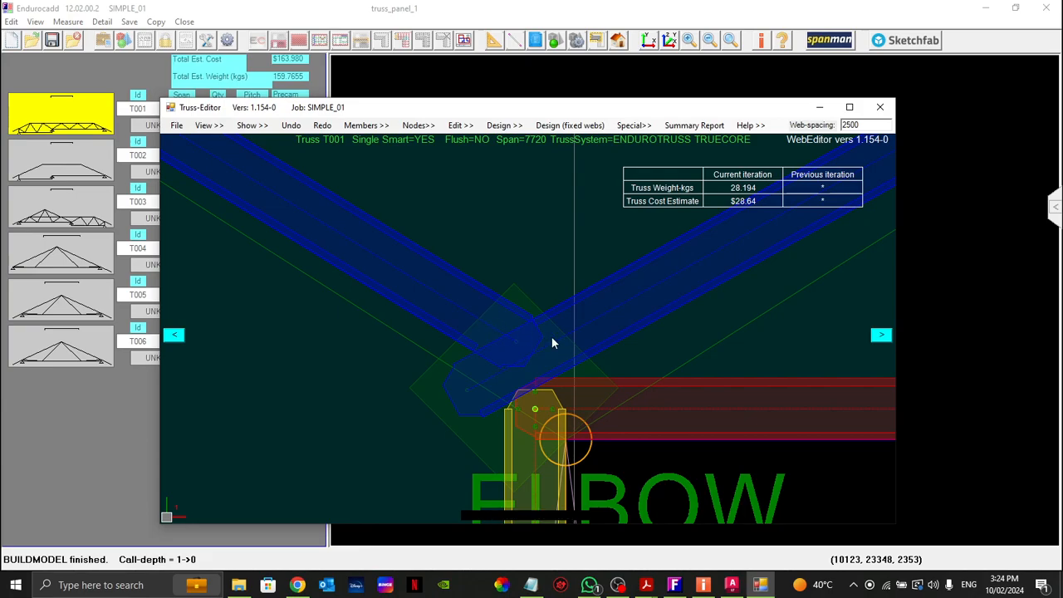
scroll(525, 332, down, 5)
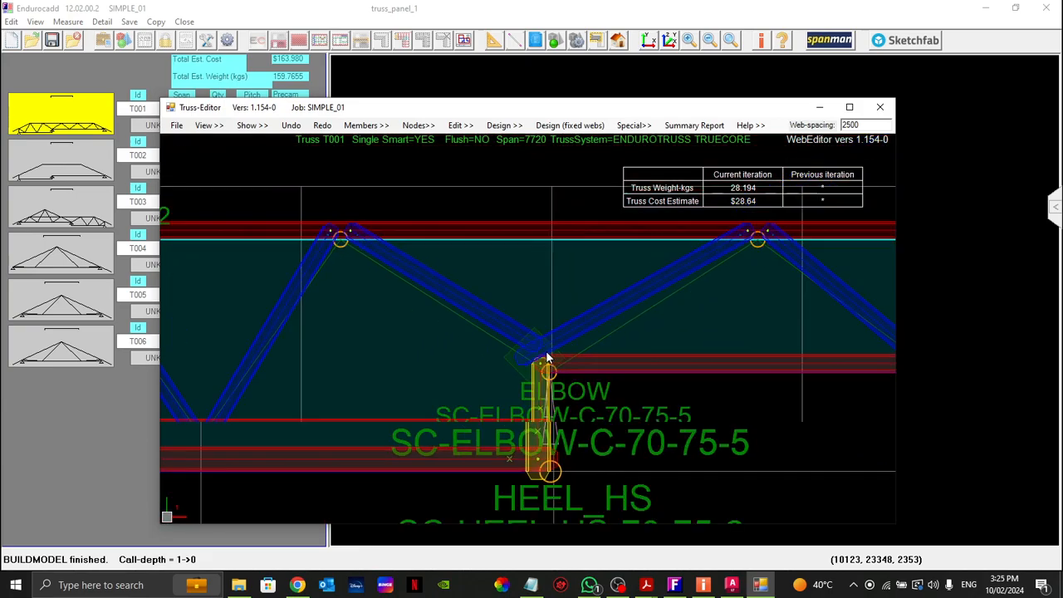
scroll(514, 357, down, 2)
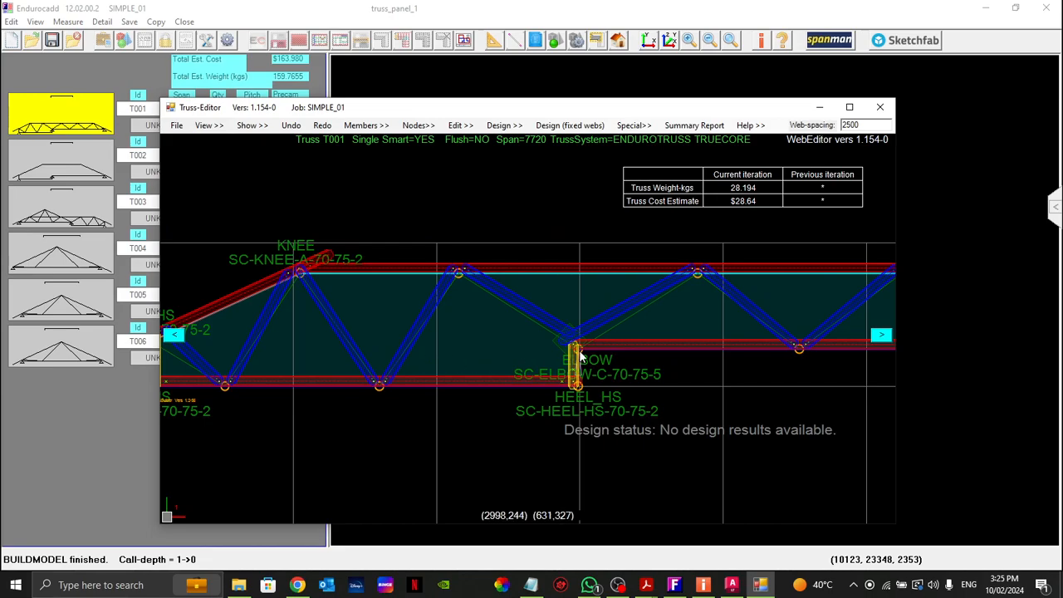
scroll(578, 350, up, 4)
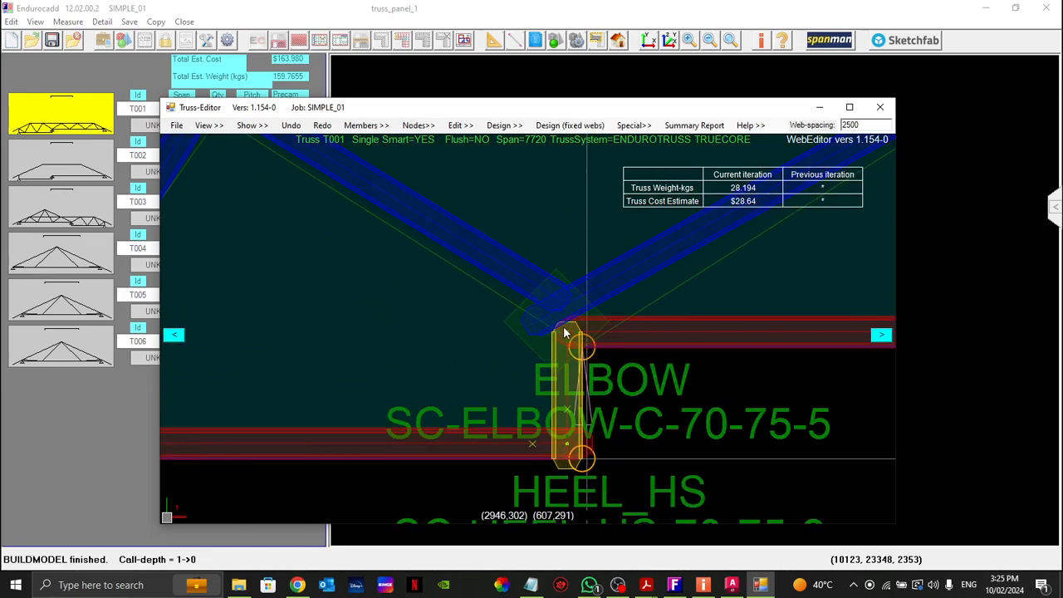
scroll(566, 334, up, 1)
scroll(527, 330, down, 4)
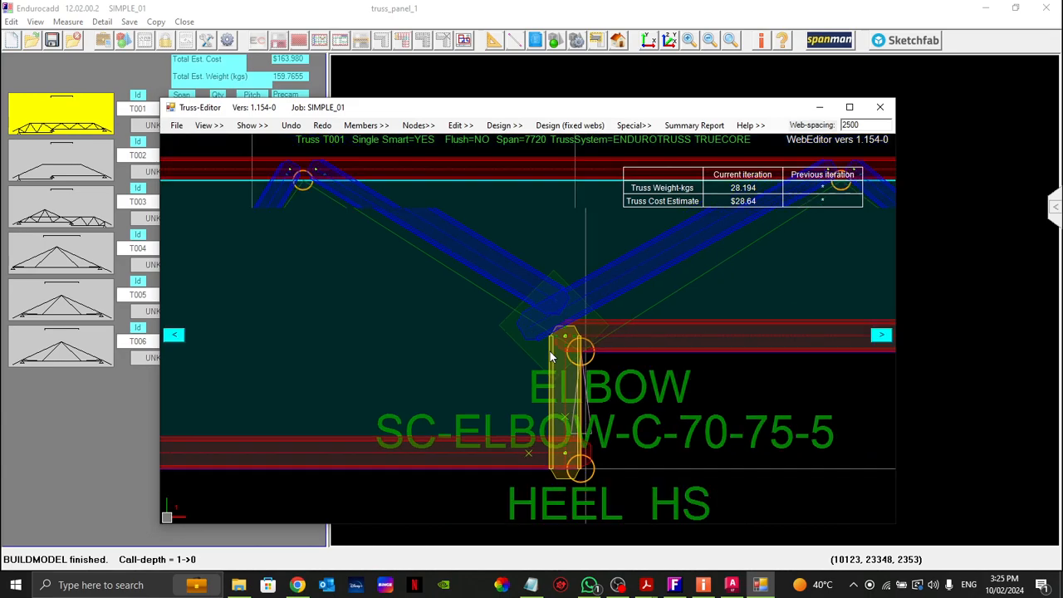
scroll(561, 352, down, 3)
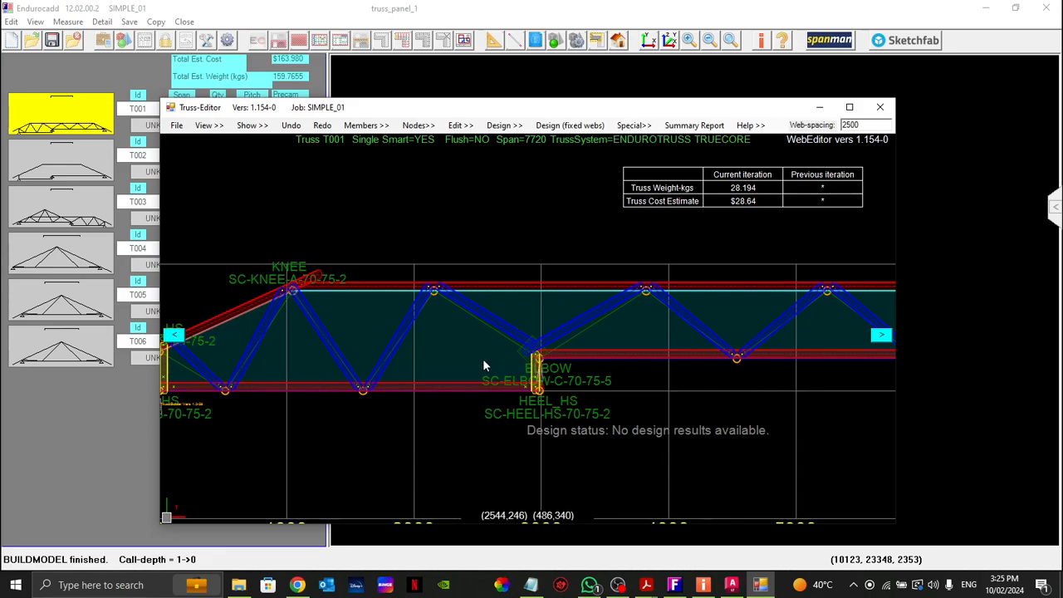
Step: Convert the diagonal web rising from the bottom chord to the first top-chord node past the knee using Convert member
middle_drag(485, 364, 524, 364)
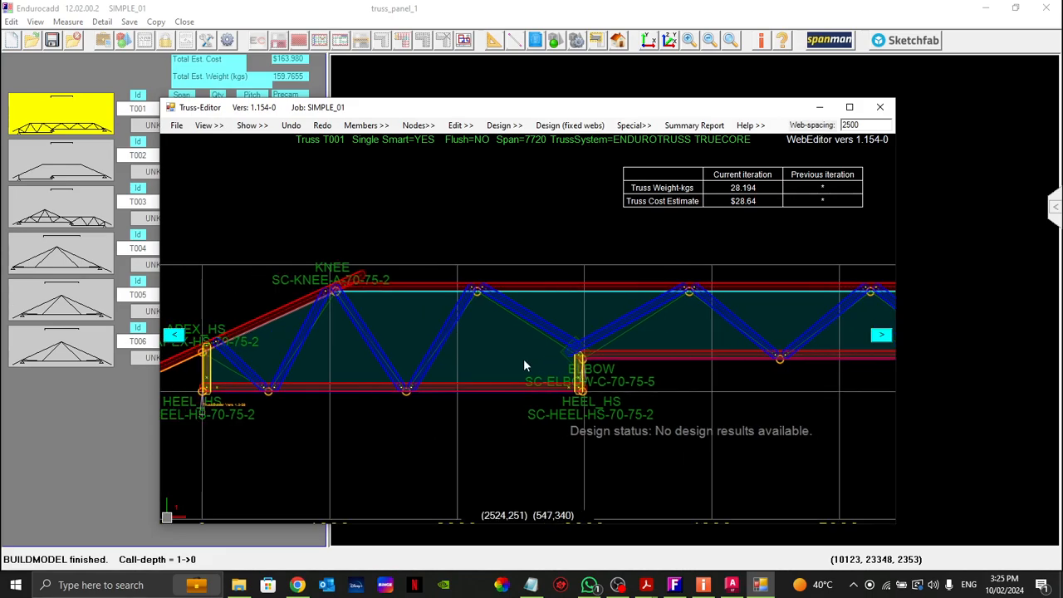
right_click(440, 339)
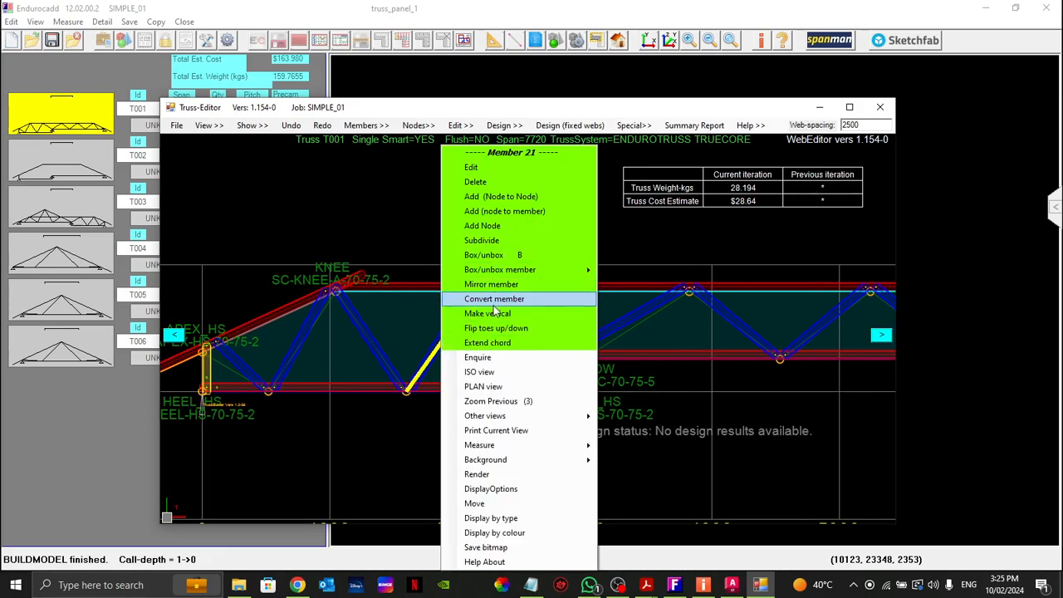
click(489, 298)
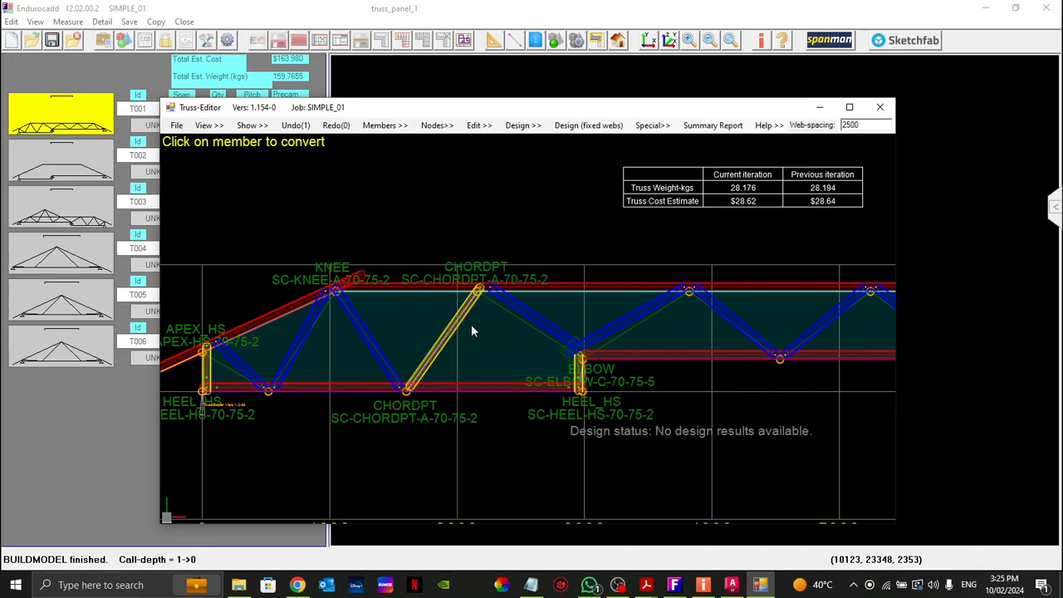
scroll(201, 376, up, 2)
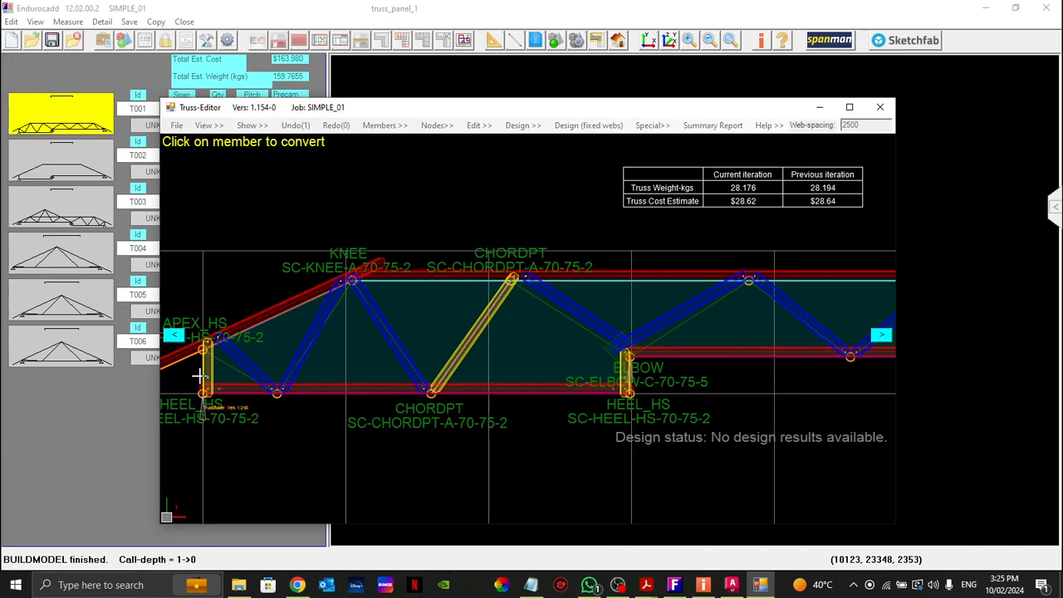
scroll(361, 337, down, 4)
scroll(465, 341, up, 1)
key(Escape)
Step: Extend the raised bottom chord from the elbow back to the converted diagonal member with Extend chord
scroll(569, 357, up, 1)
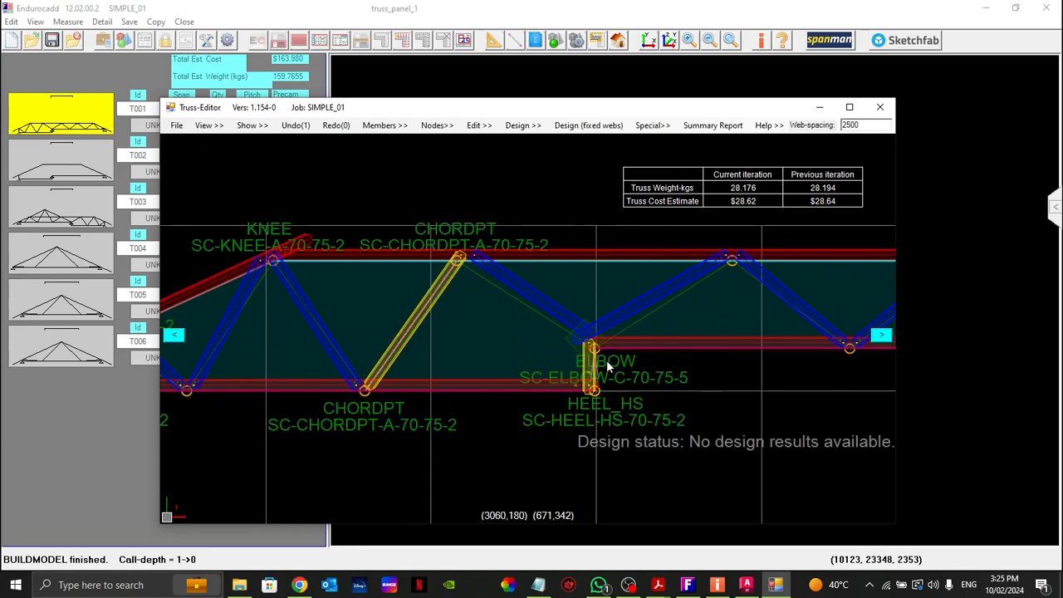
right_click(618, 353)
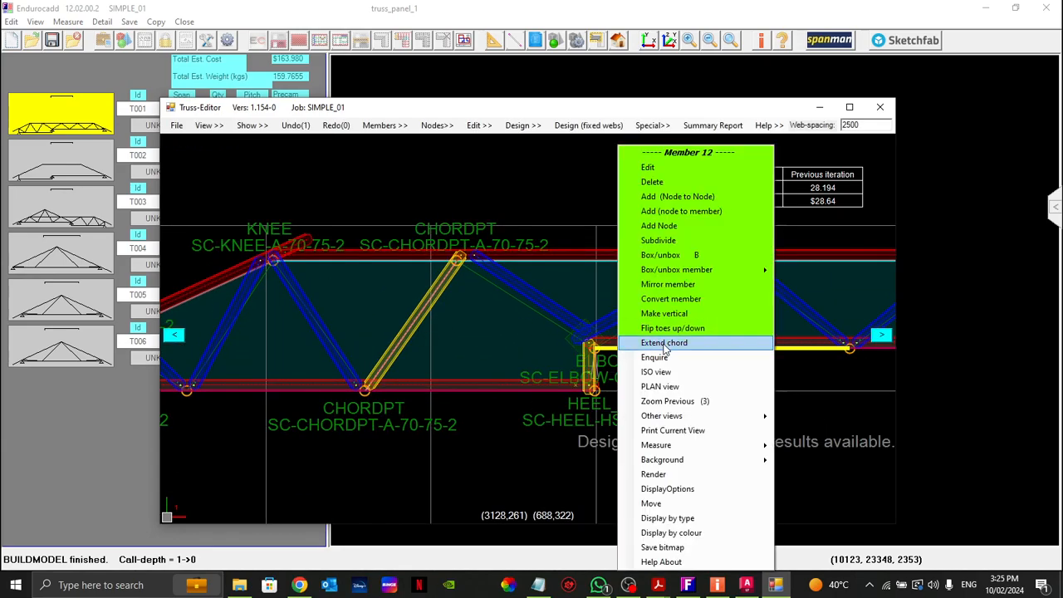
click(664, 342)
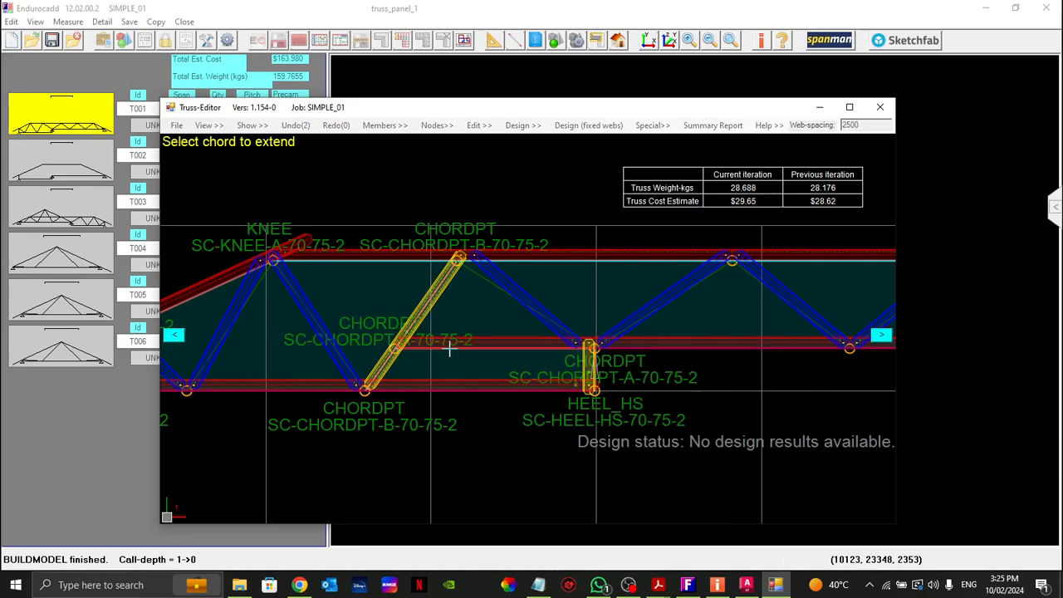
scroll(434, 347, down, 2)
scroll(434, 348, up, 4)
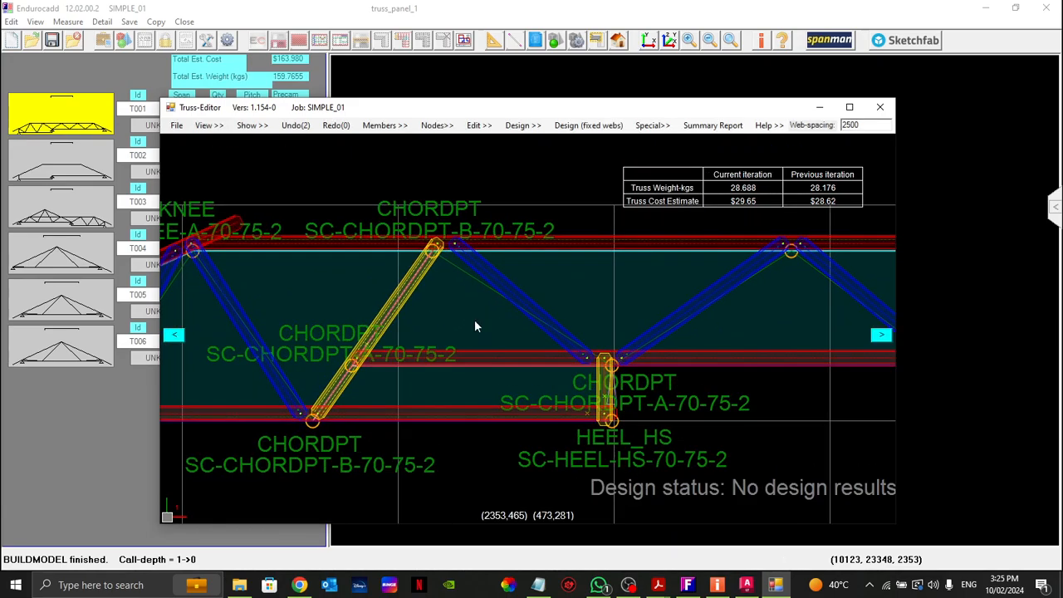
Step: Replace the web running down to the elbow with a node-to-node member from the same top-chord node to the heel below the elbow
right_click(523, 309)
click(557, 183)
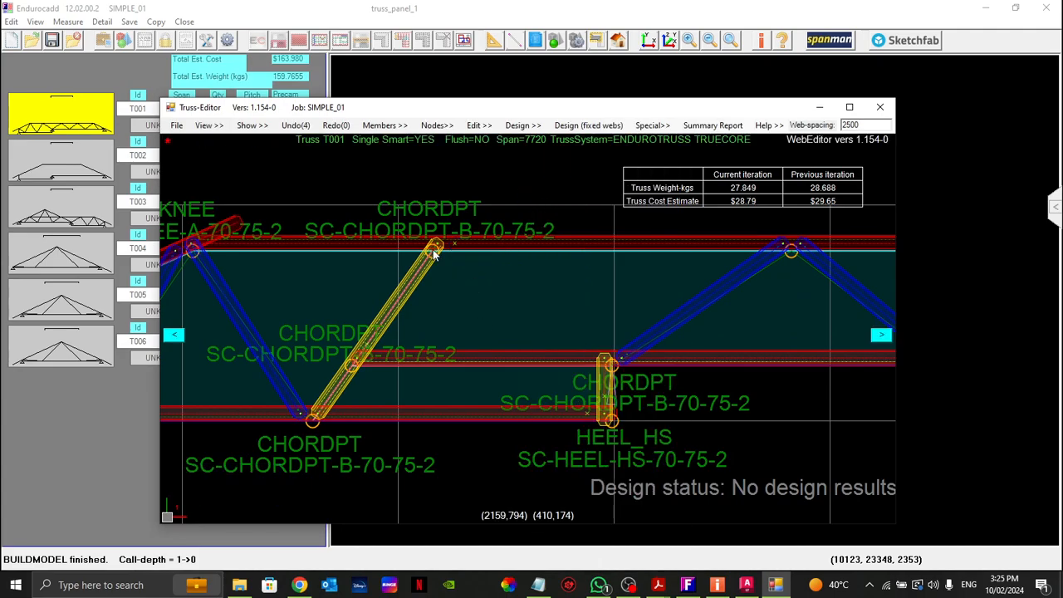
right_click(400, 303)
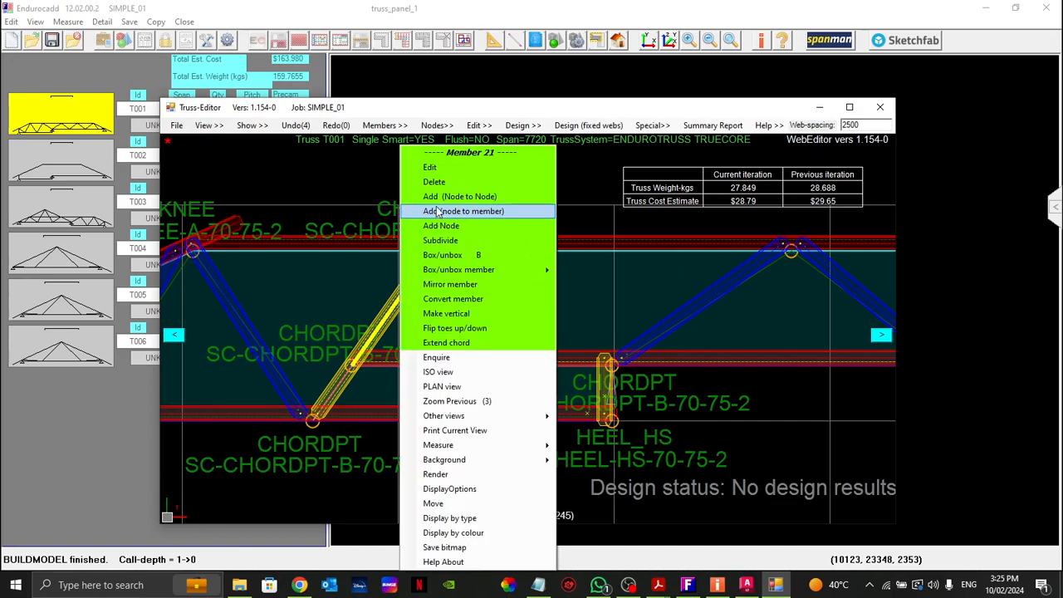
right_click(583, 311)
right_click(434, 249)
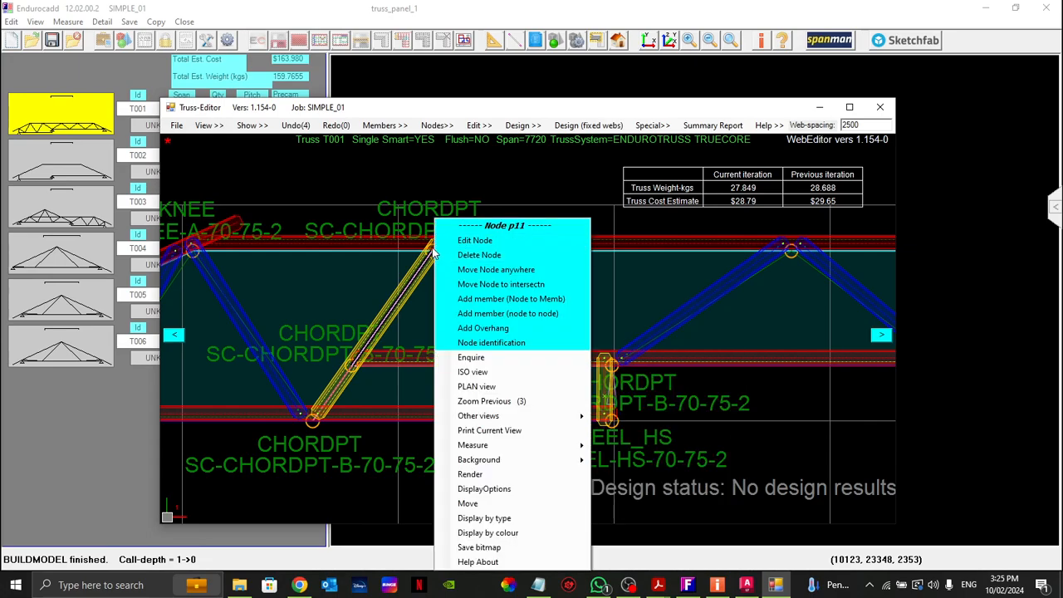
click(532, 314)
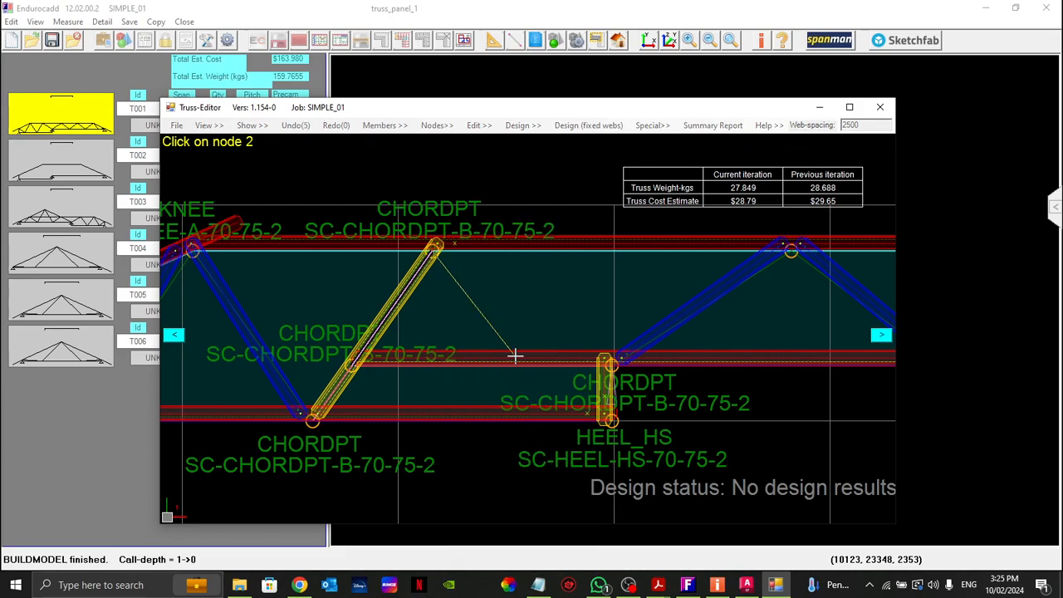
click(611, 421)
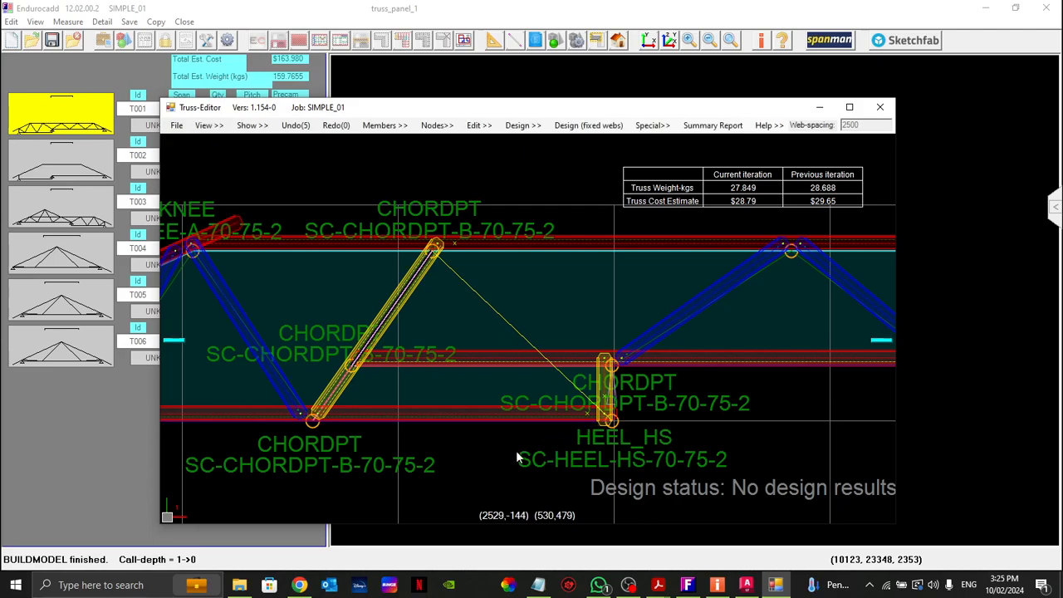
Step: Examine the revised web layout of truss T001 along its full length and end the add-member command
scroll(526, 357, down, 5)
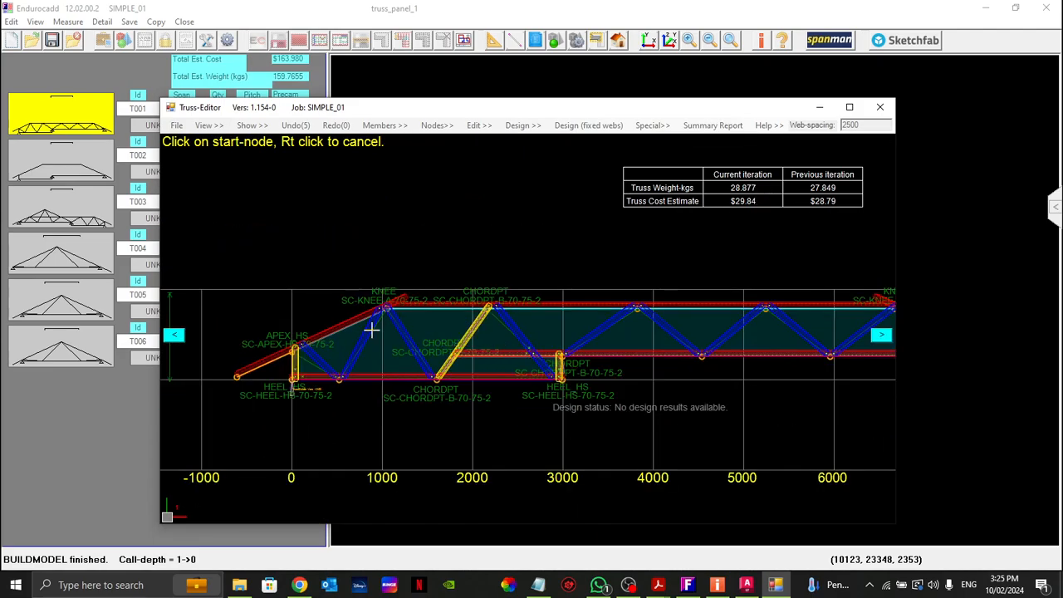
scroll(618, 378, up, 3)
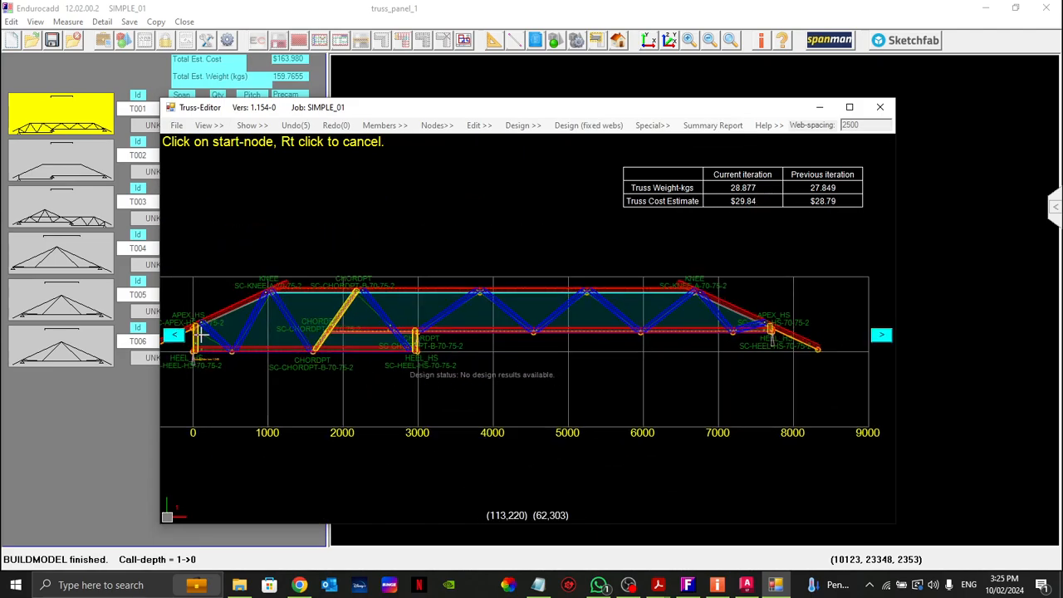
scroll(596, 391, down, 3)
scroll(324, 365, up, 5)
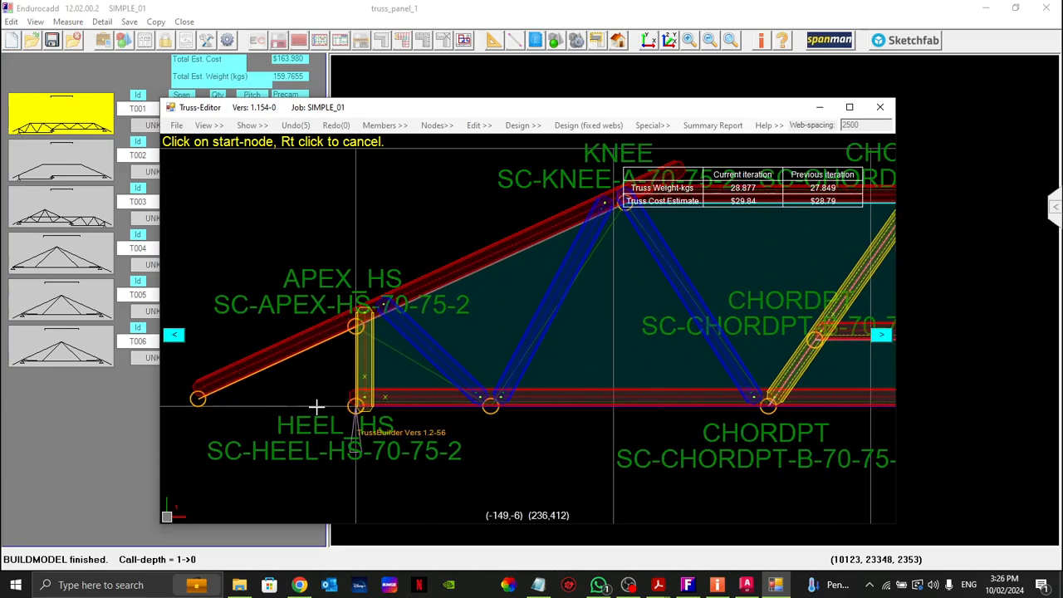
scroll(362, 405, down, 4)
scroll(772, 376, up, 5)
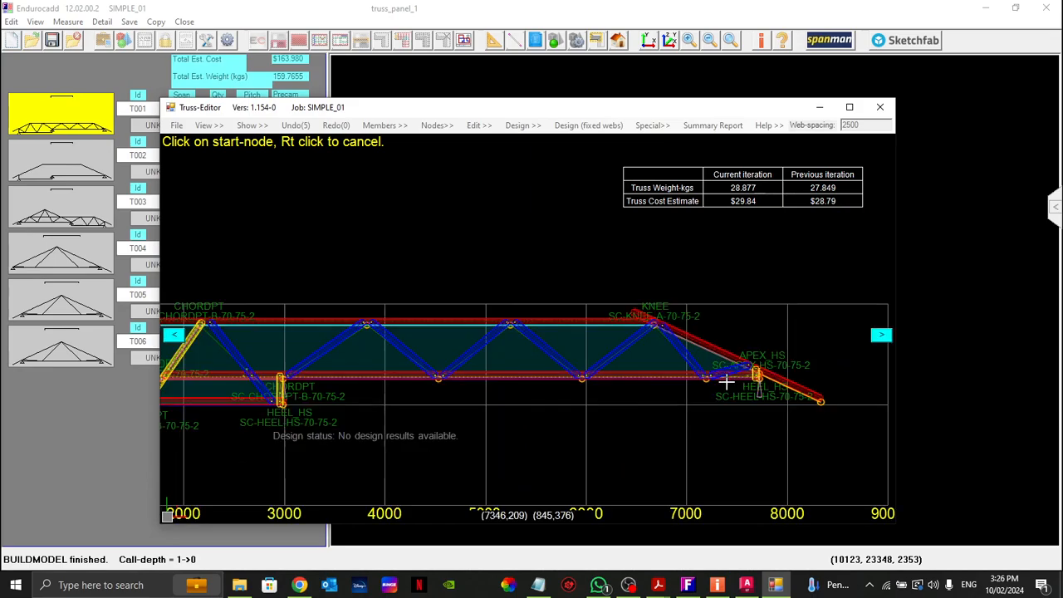
scroll(772, 376, up, 3)
scroll(711, 375, down, 8)
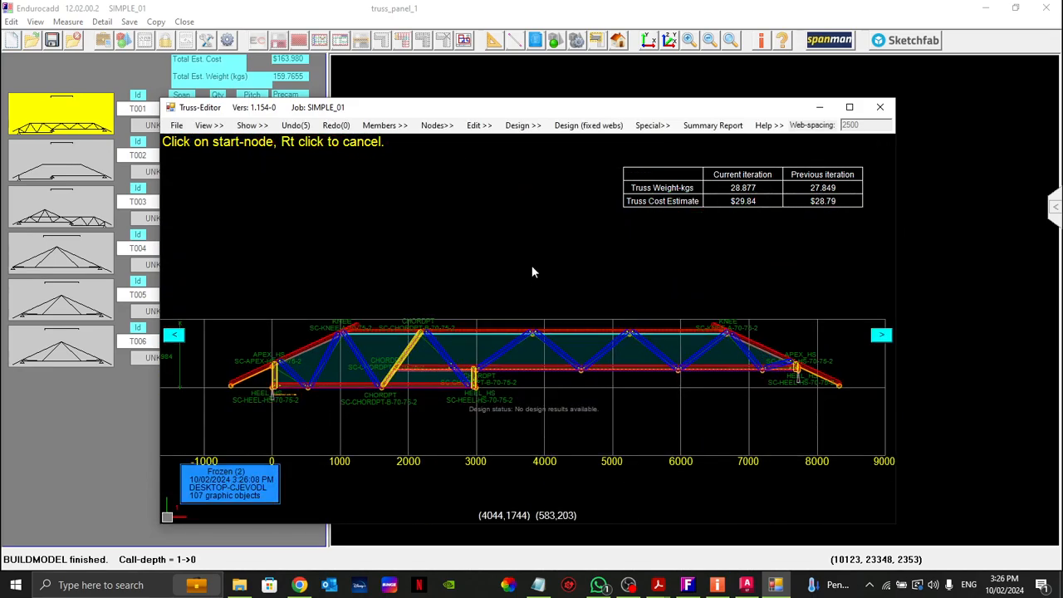
right_click(449, 280)
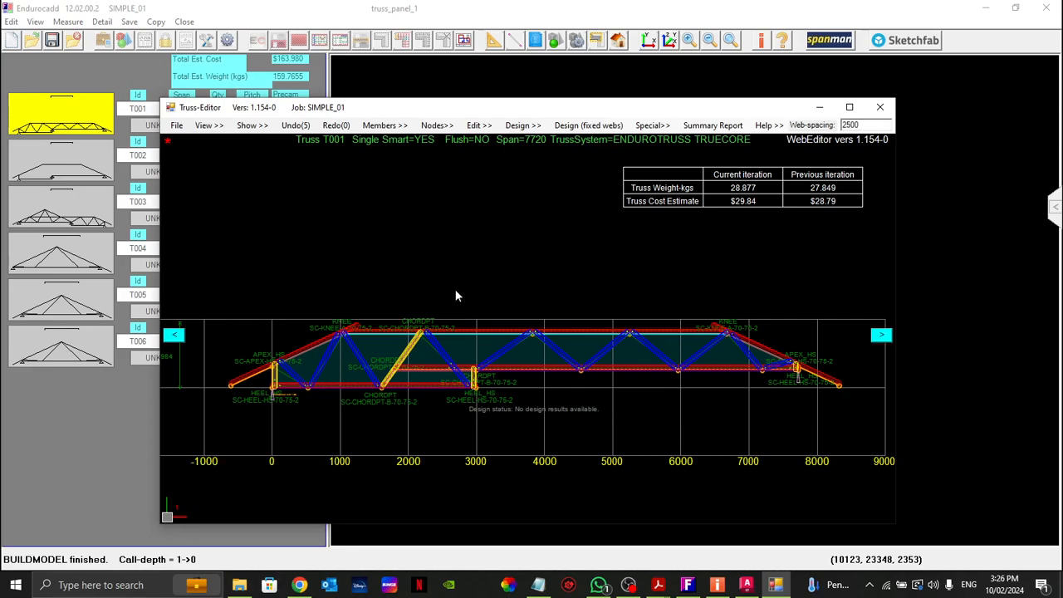
Step: Run the design of truss T001 with fixed webs and examine its design status, chord deflections and pre-camber
click(575, 126)
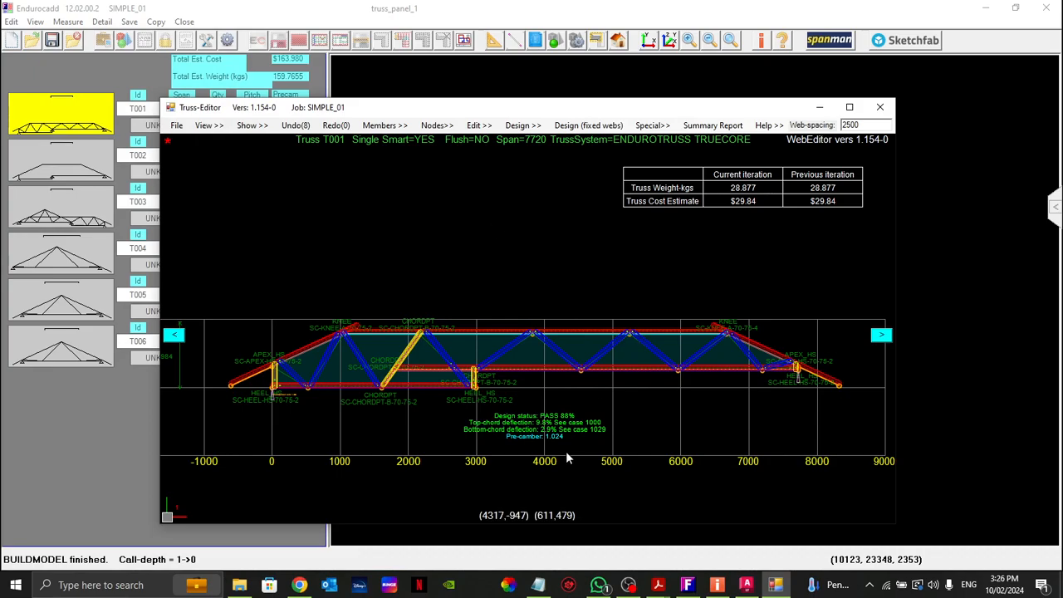
scroll(522, 446, up, 3)
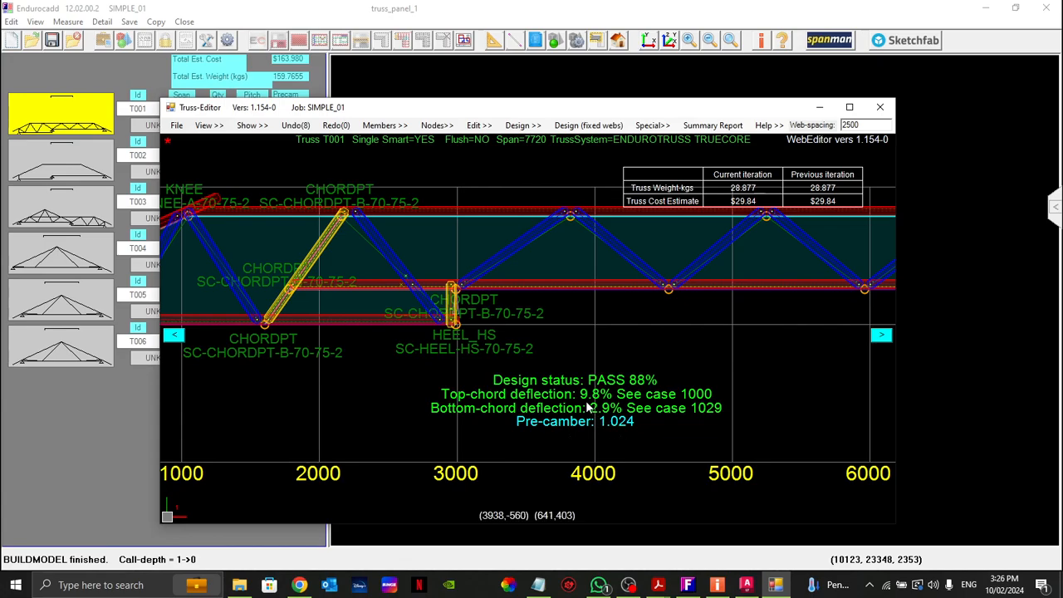
scroll(586, 408, up, 2)
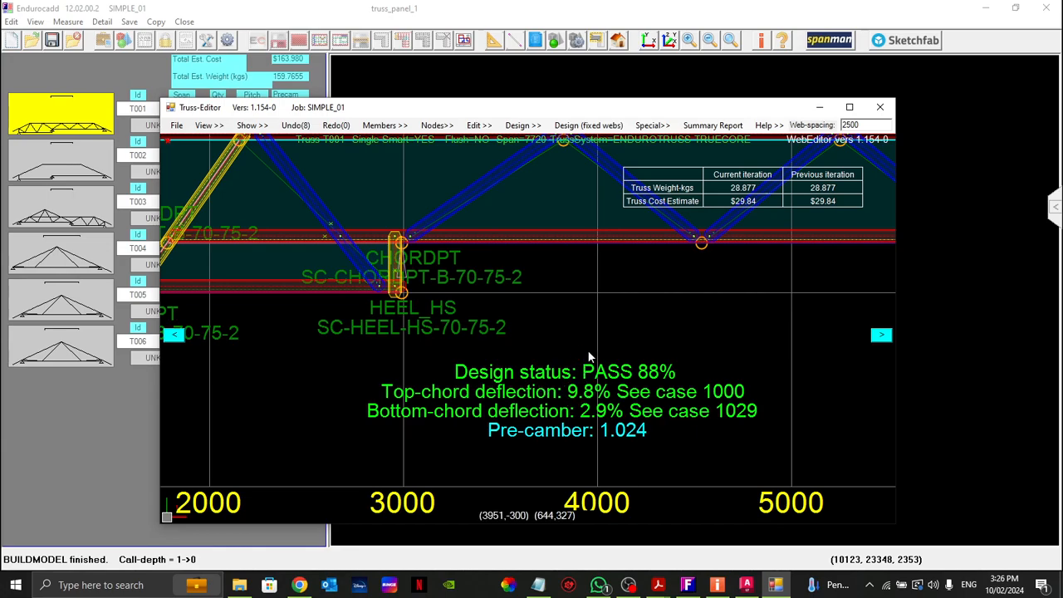
scroll(541, 404, down, 1)
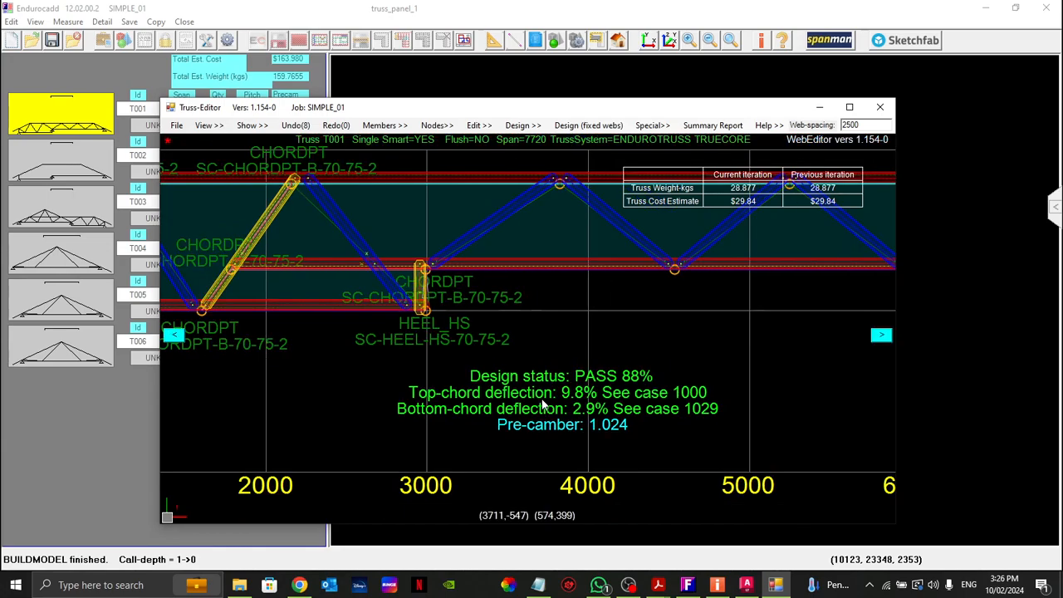
scroll(573, 400, down, 1)
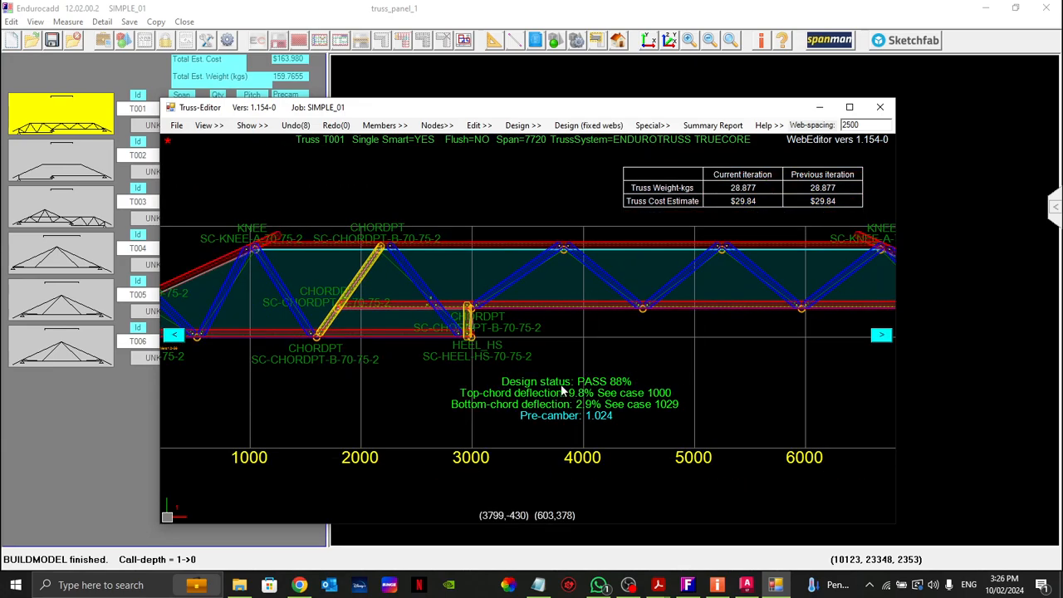
scroll(576, 405, up, 1)
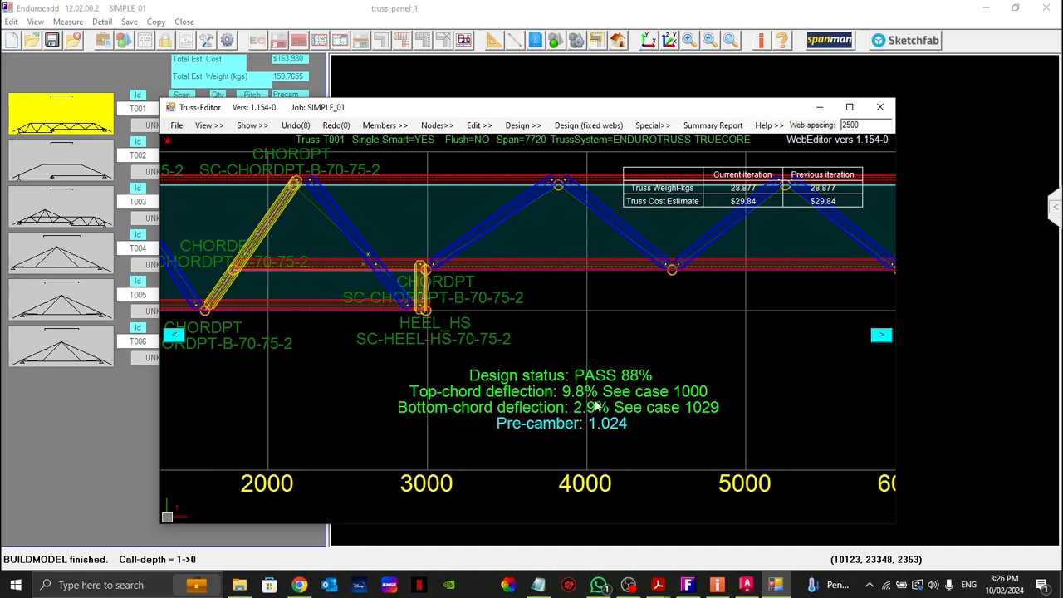
scroll(556, 413, down, 2)
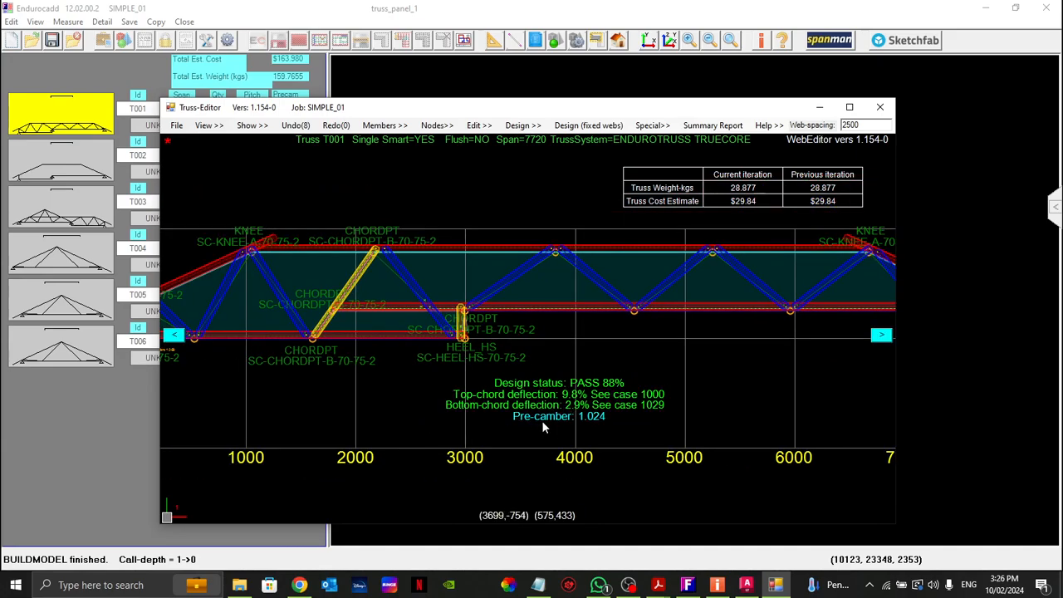
scroll(583, 424, up, 2)
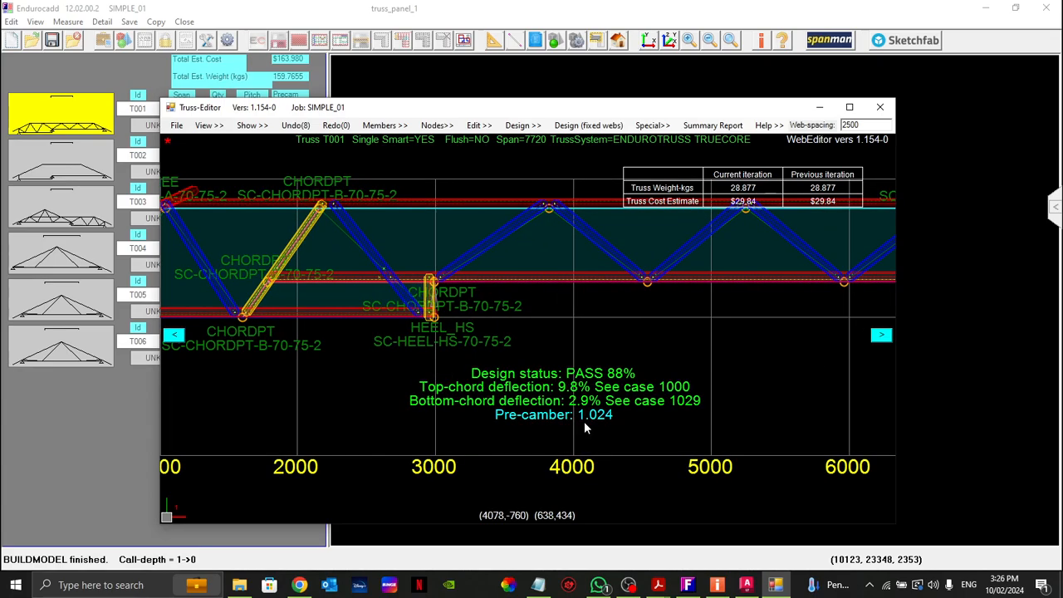
scroll(581, 421, down, 6)
scroll(362, 372, up, 3)
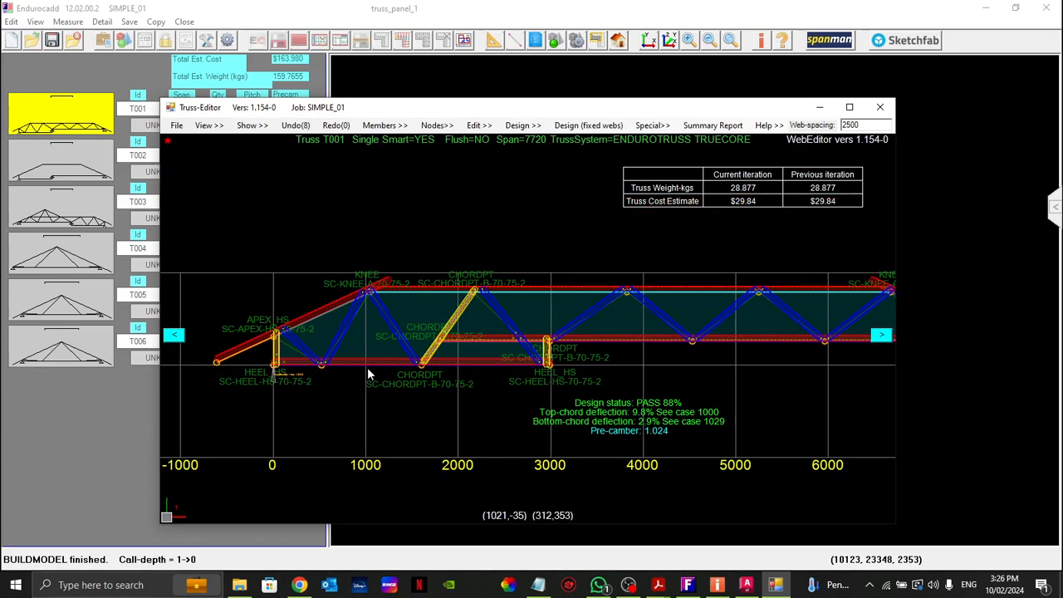
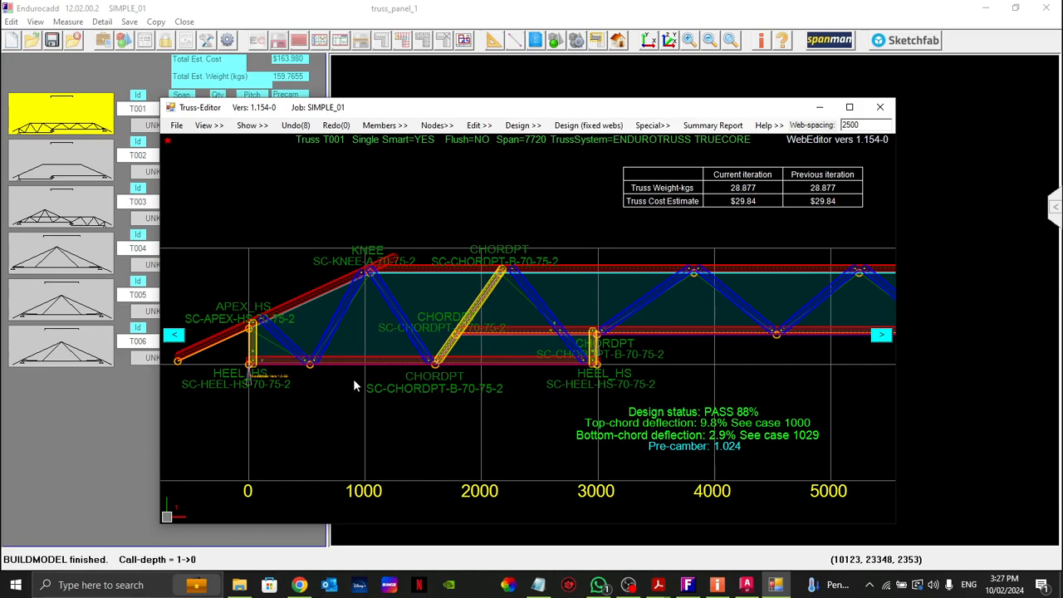
Step: Review the design results of truss T001 against its full web layout
scroll(753, 463, up, 2)
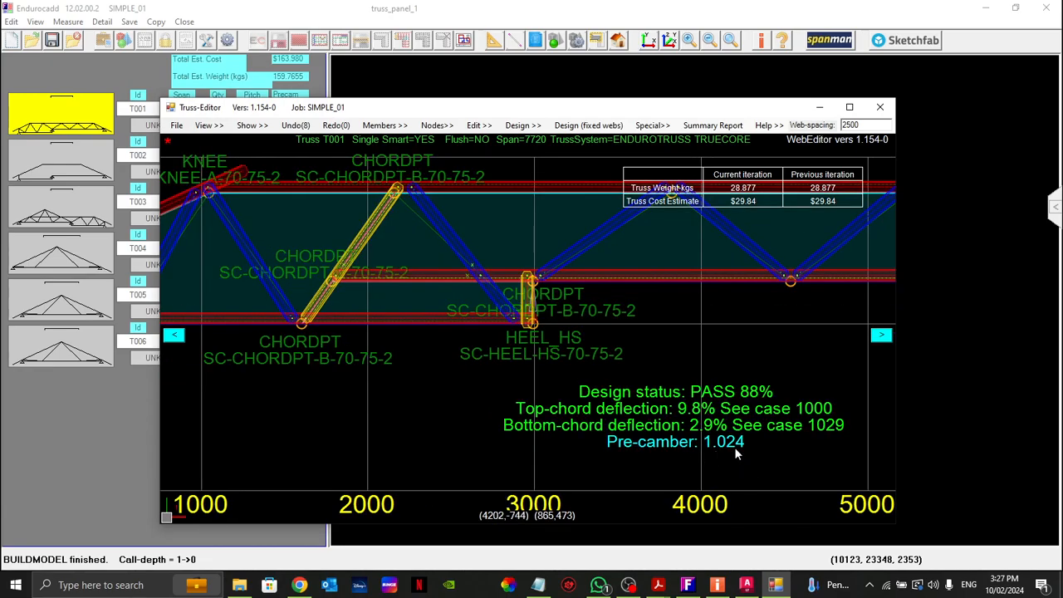
scroll(398, 336, up, 1)
scroll(398, 337, down, 4)
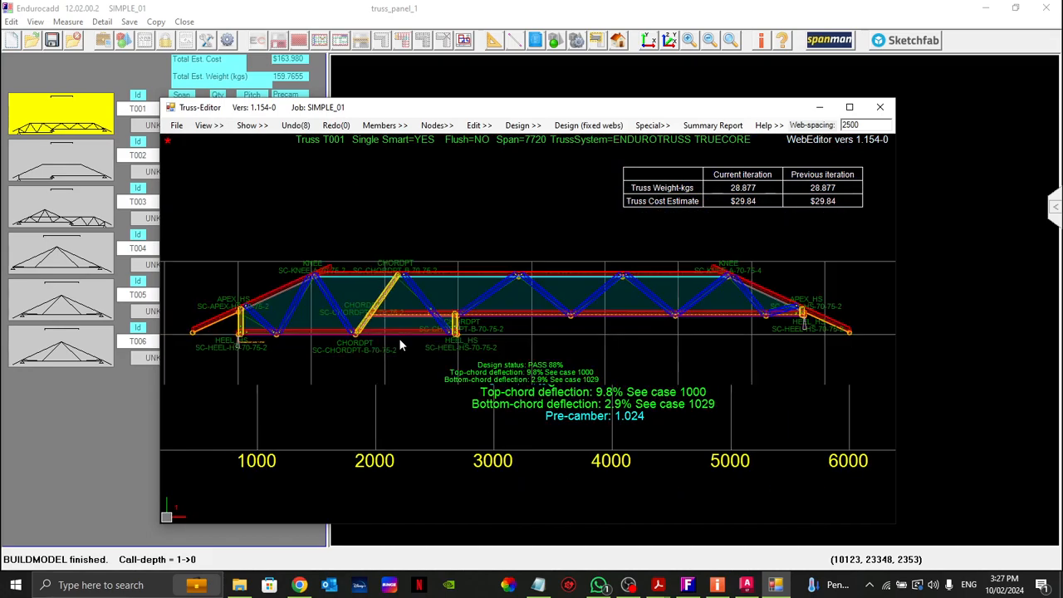
scroll(496, 391, up, 3)
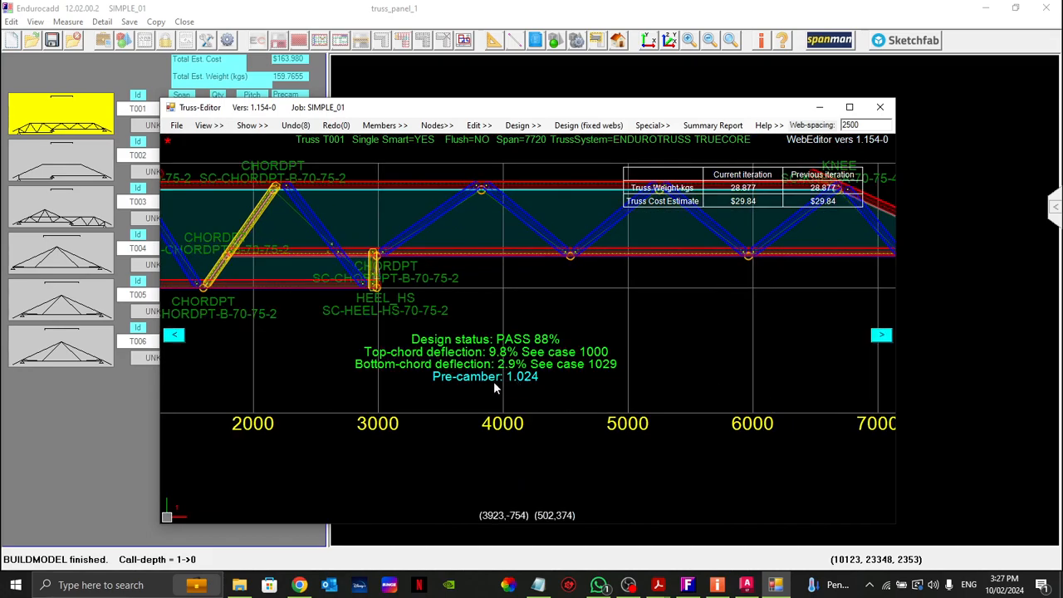
scroll(508, 378, up, 1)
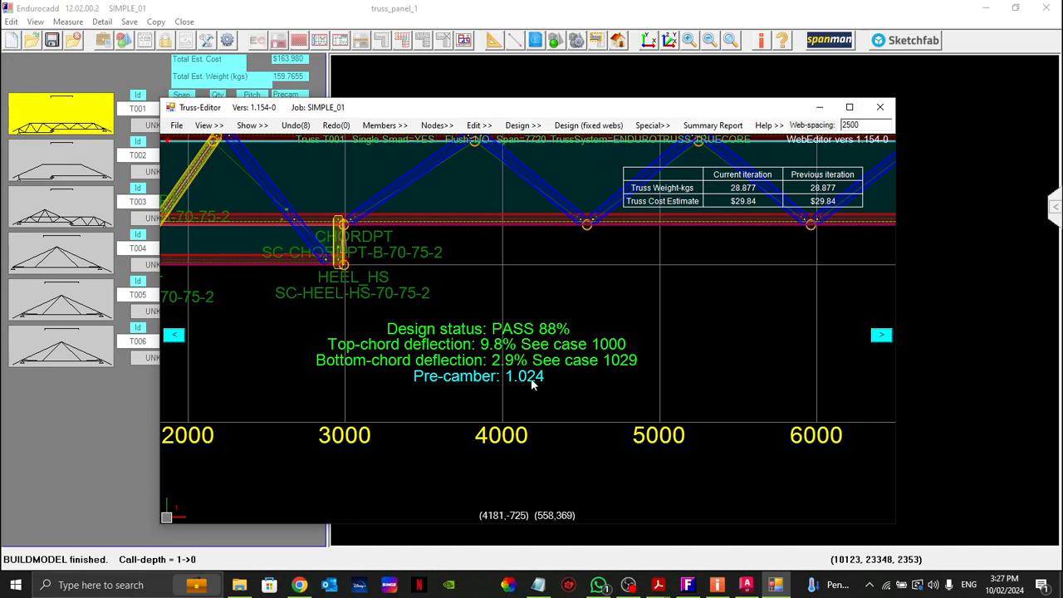
scroll(654, 367, down, 5)
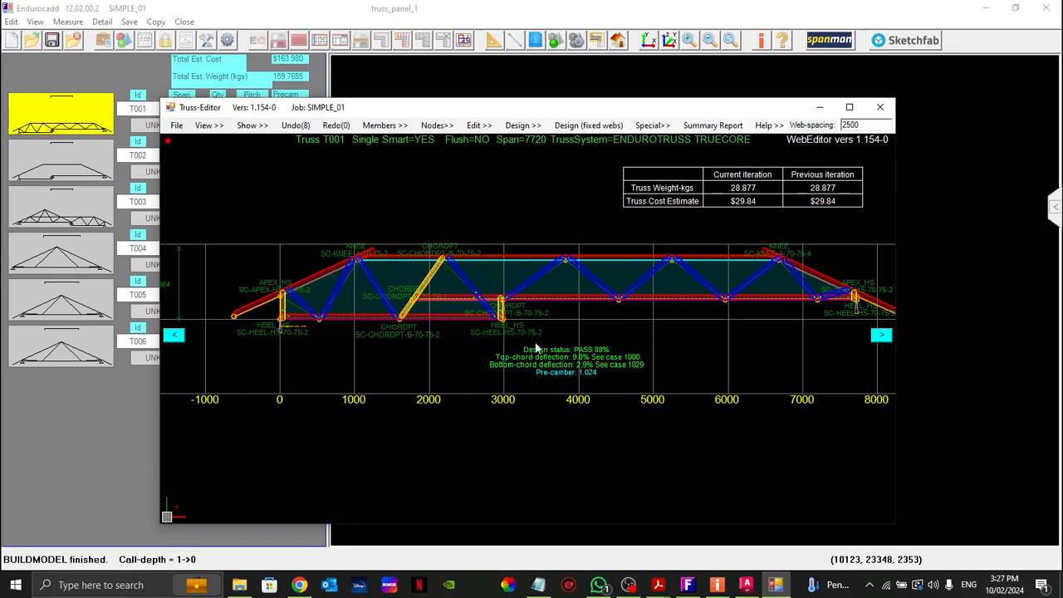
scroll(638, 248, up, 1)
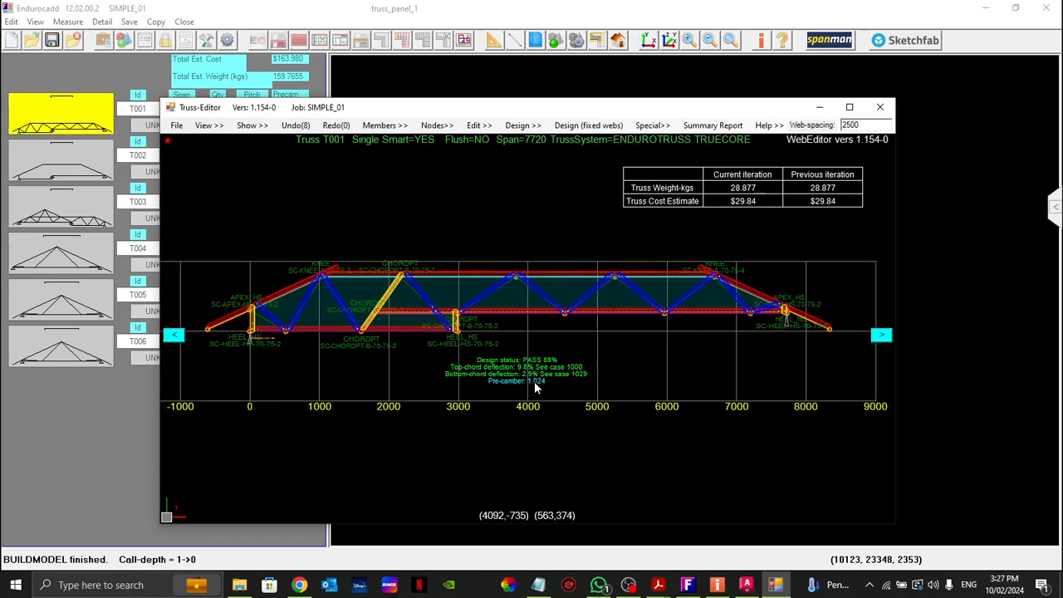
Step: Move on to truss T002, accepting the BOM warning for truss T001
click(881, 334)
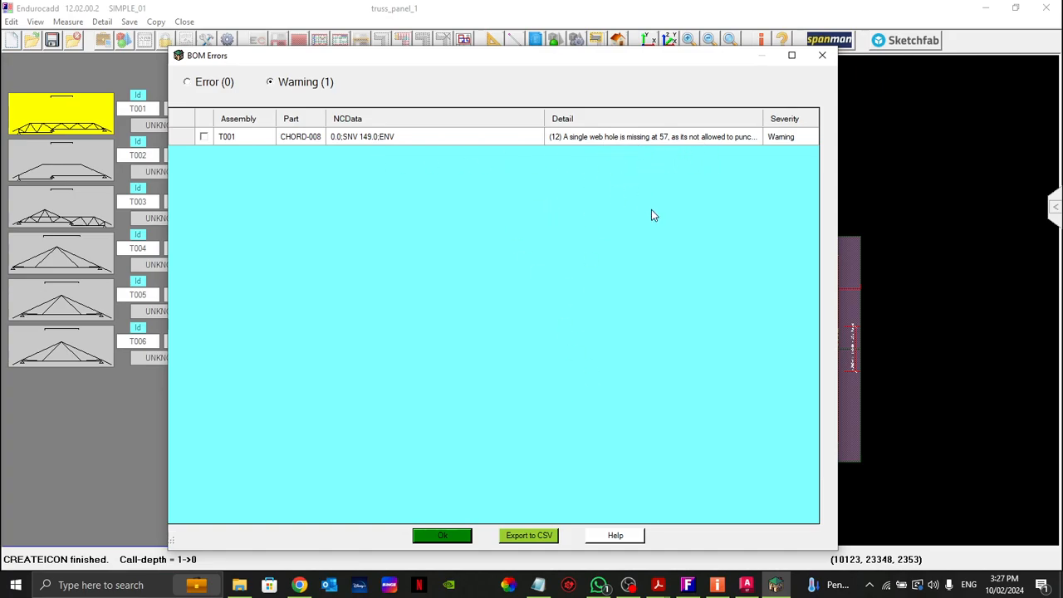
click(444, 536)
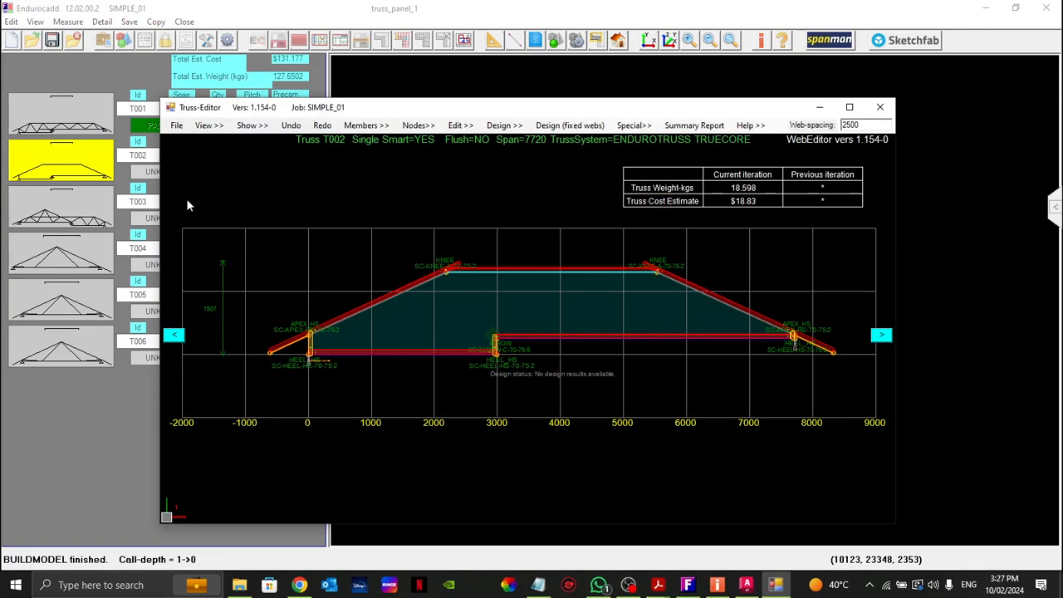
Step: Generate the webs of truss T002 with a web spacing of 2500
scroll(399, 336, up, 2)
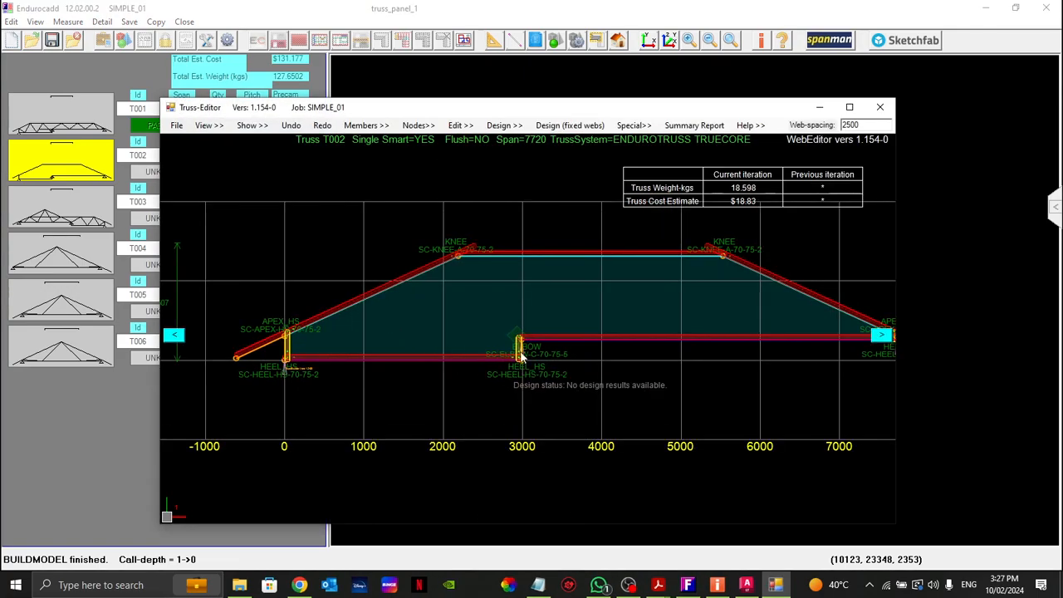
scroll(499, 351, up, 2)
scroll(467, 356, down, 3)
scroll(797, 344, up, 5)
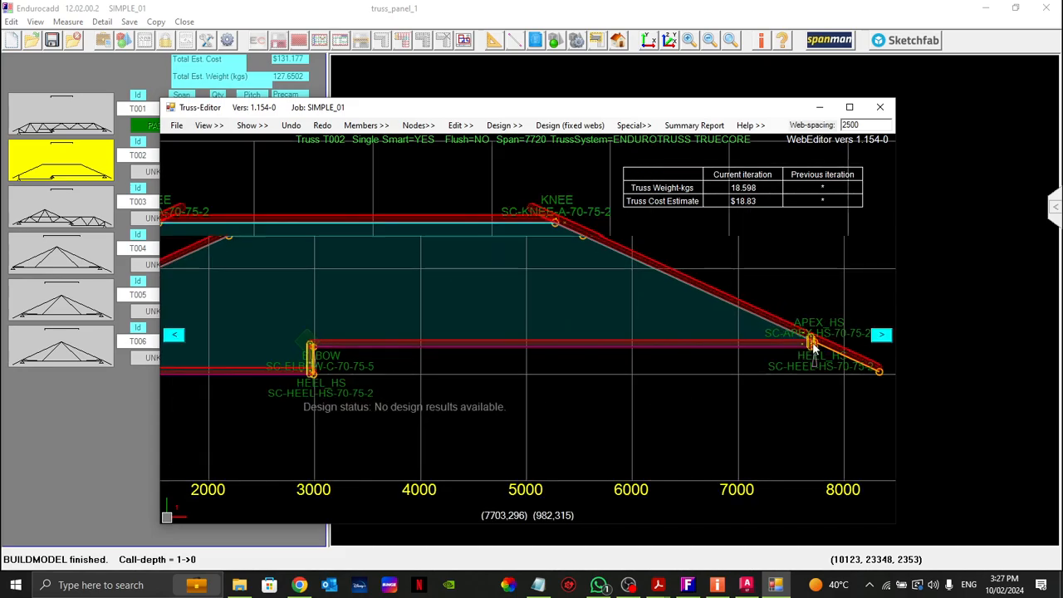
scroll(777, 349, down, 5)
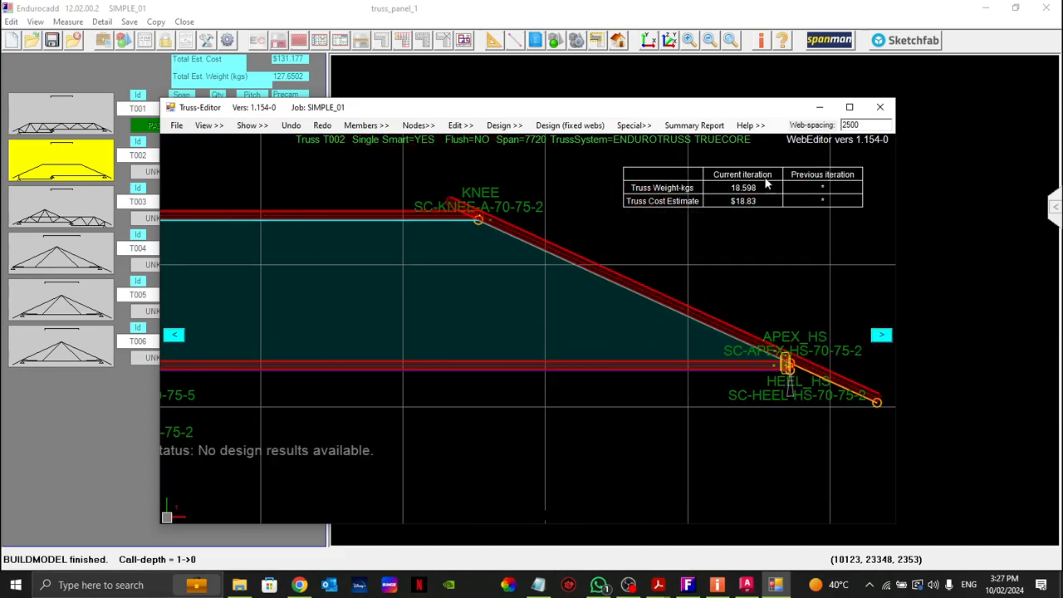
drag(866, 125, 842, 126)
click(878, 127)
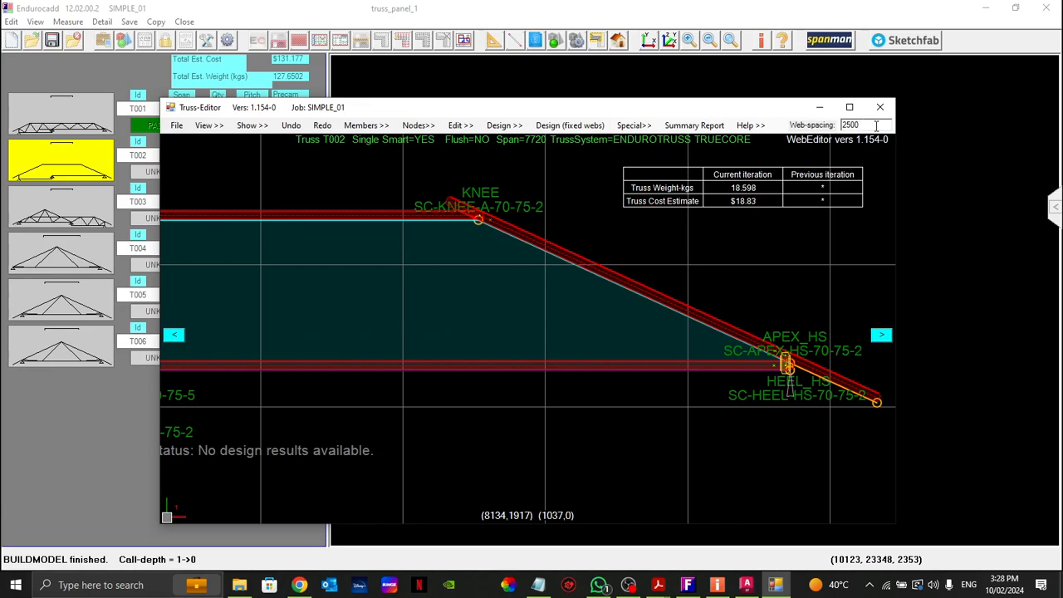
key(Return)
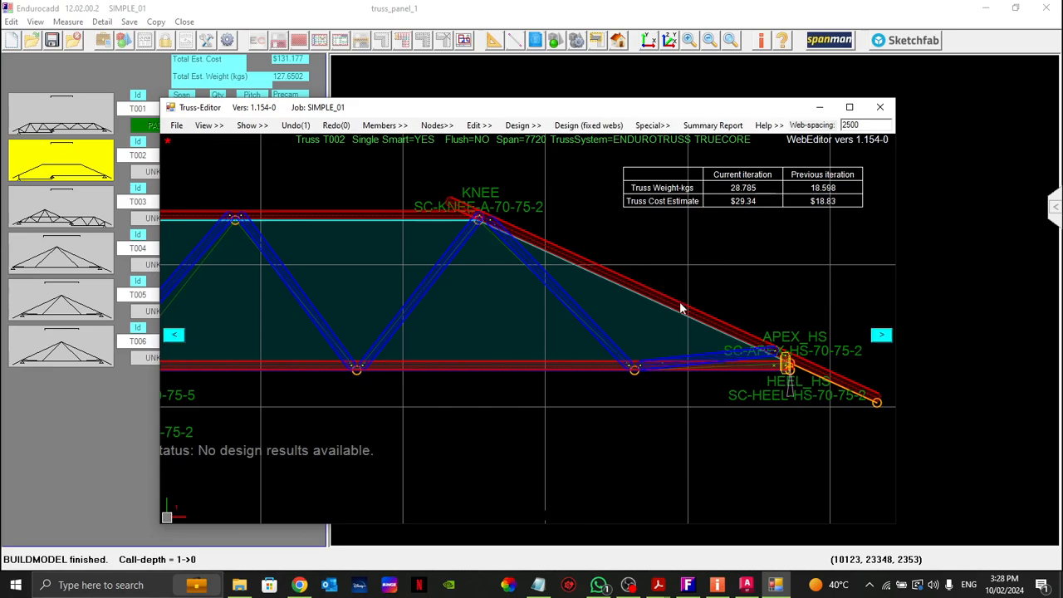
Step: Try to convert the diagonal web between the left knee and the lower bottom chord with Convert member
scroll(522, 373, down, 3)
scroll(434, 372, up, 3)
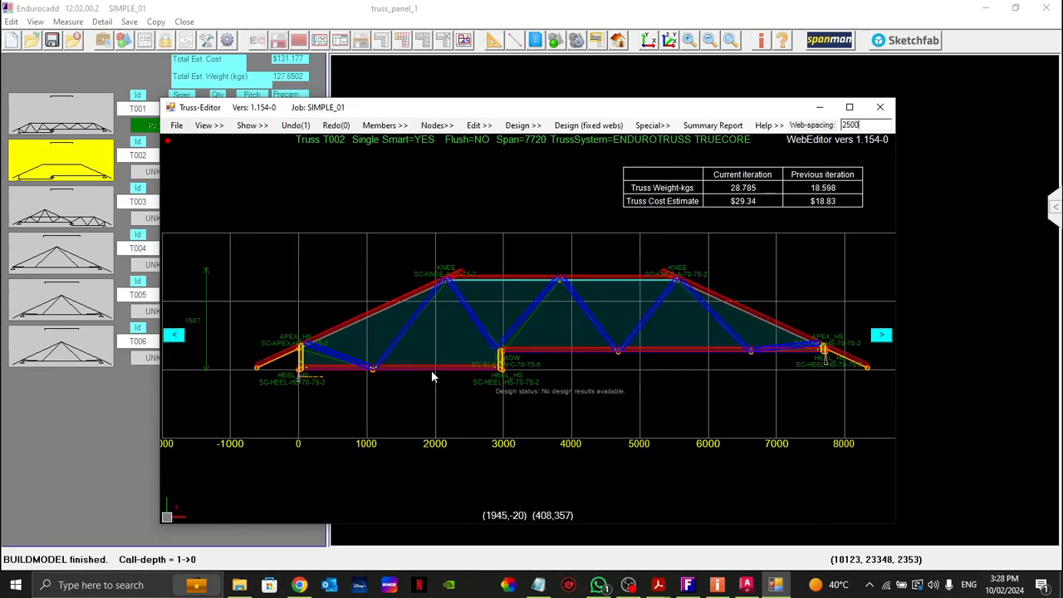
scroll(428, 378, up, 1)
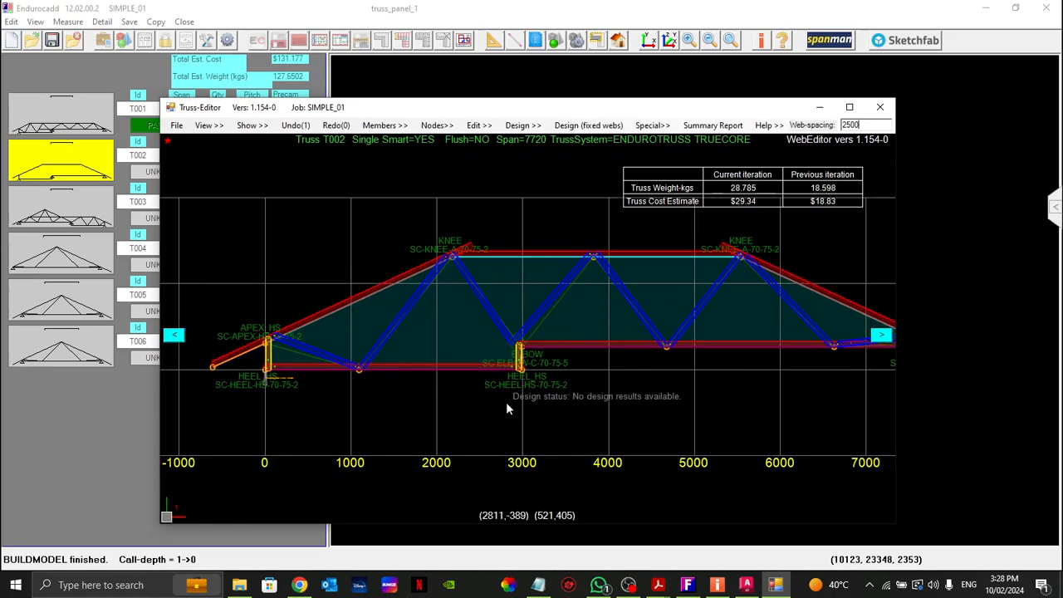
scroll(490, 426, up, 1)
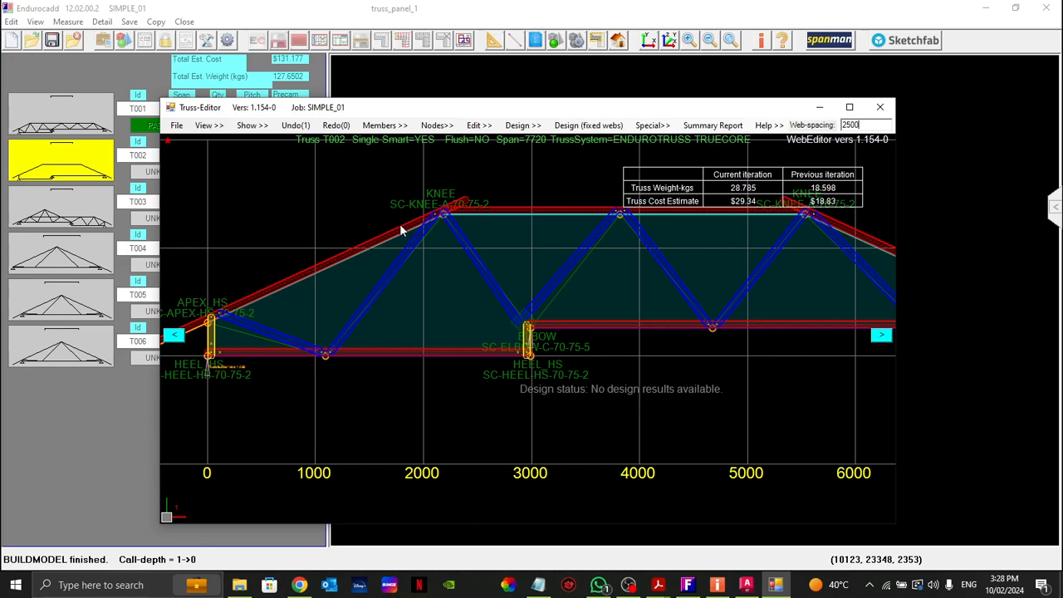
scroll(441, 222, up, 4)
scroll(442, 220, up, 1)
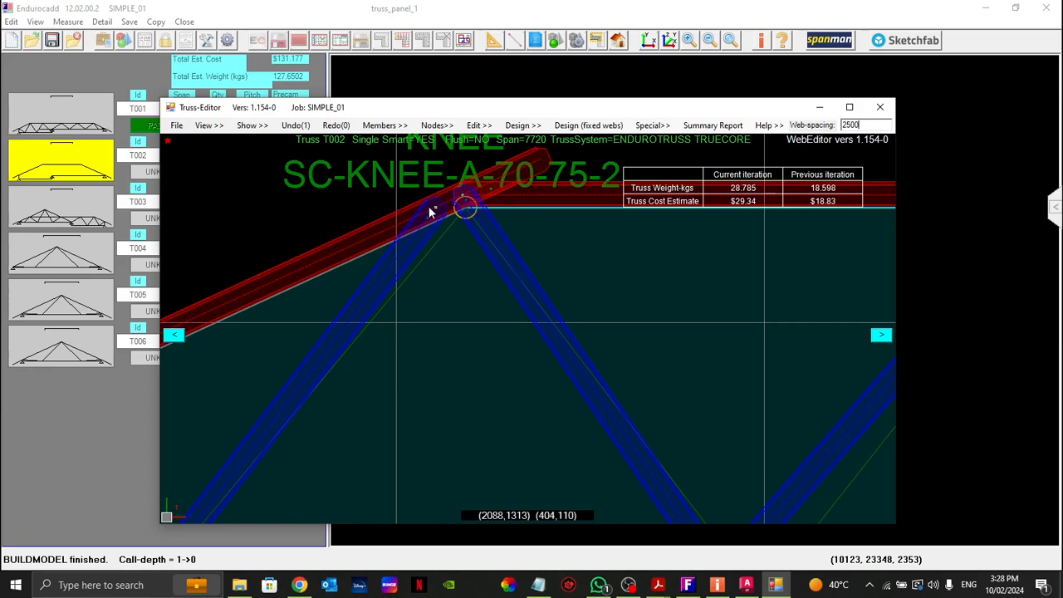
scroll(428, 213, down, 1)
right_click(425, 238)
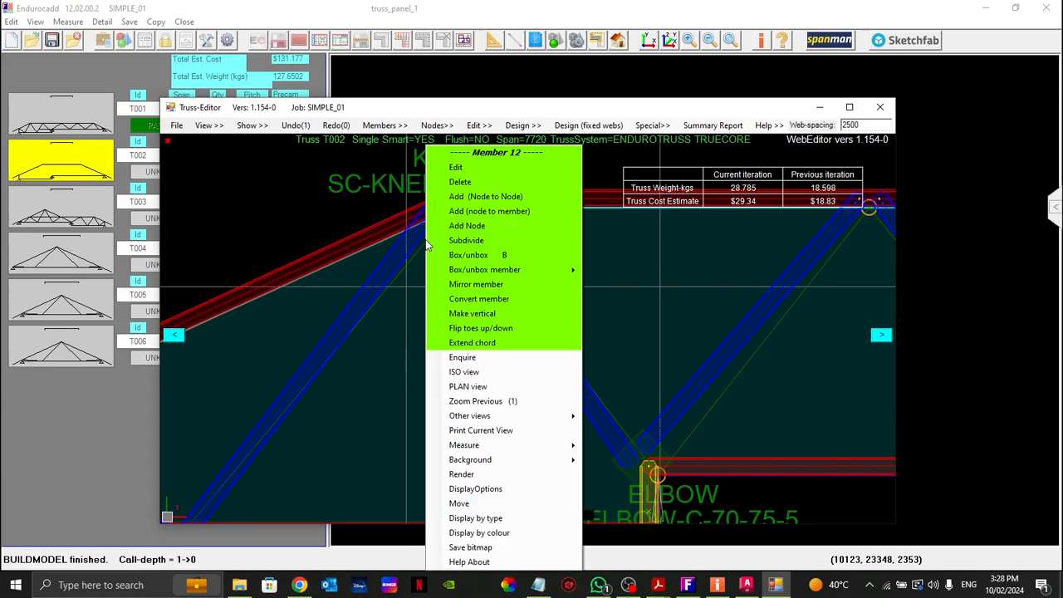
click(478, 298)
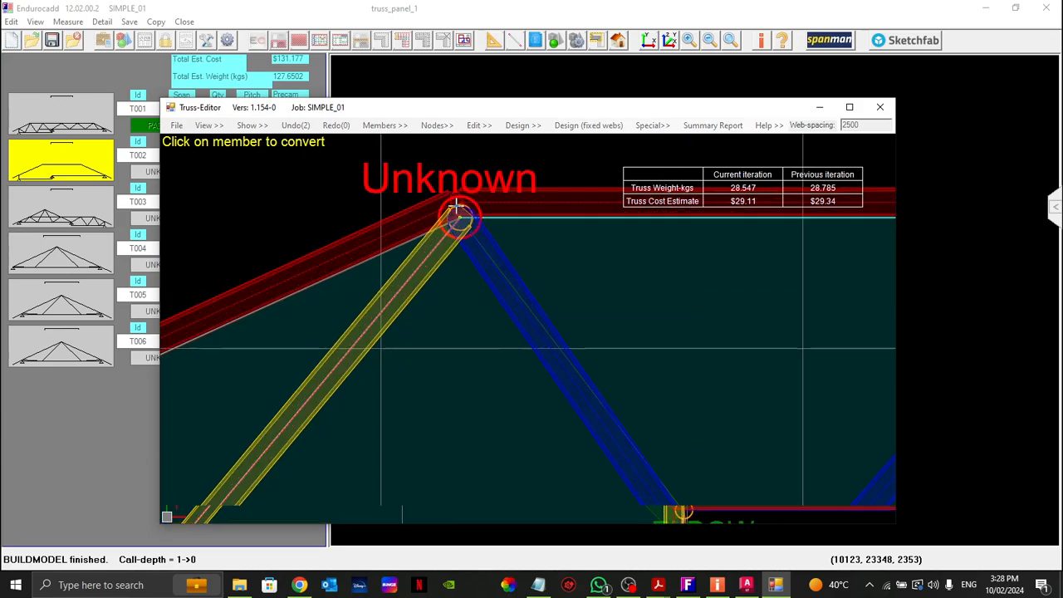
scroll(448, 236, down, 1)
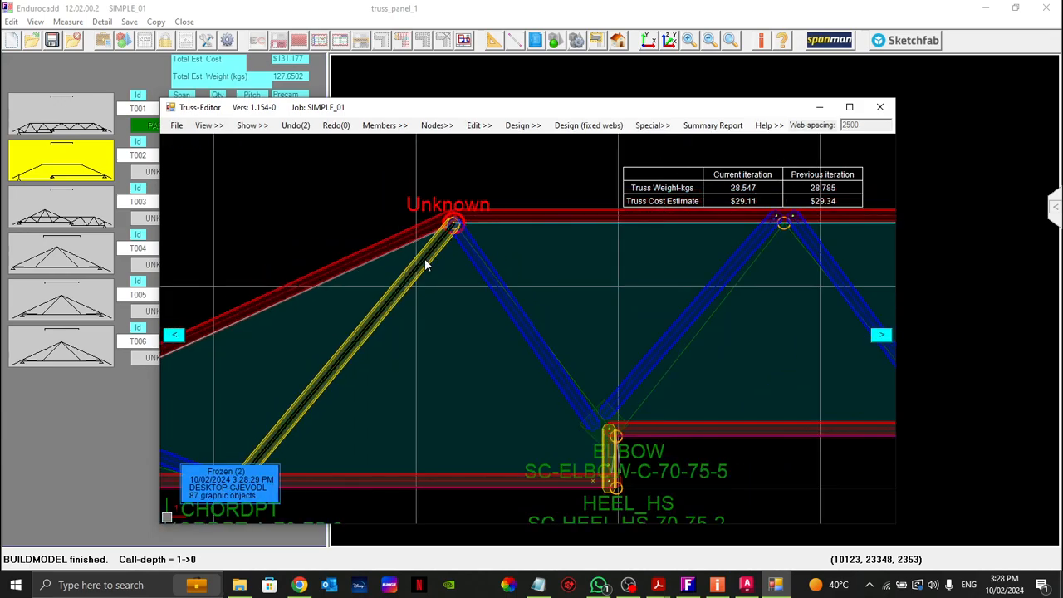
click(425, 264)
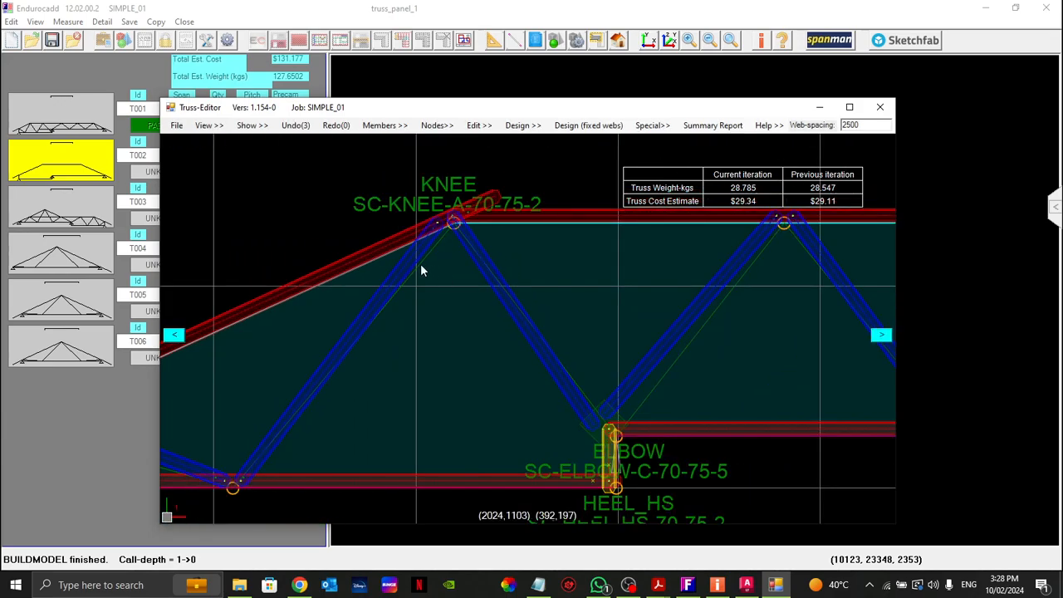
Step: Replace the web rising to the left knee with a node-to-member web from the same bottom-chord node to the sloping top chord just before the knee
right_click(420, 267)
click(451, 181)
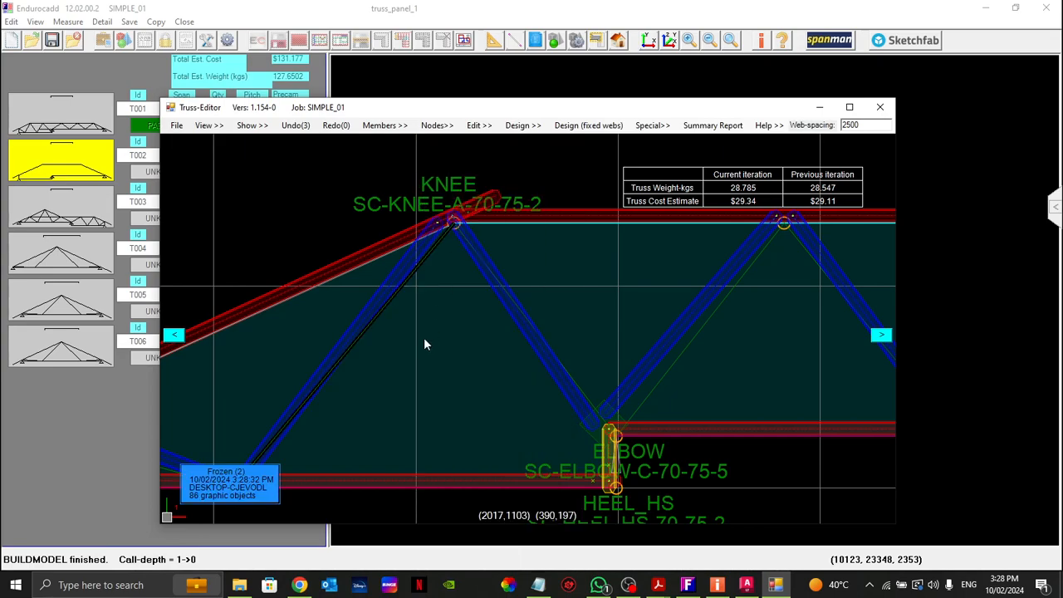
scroll(431, 359, down, 2)
scroll(336, 410, up, 3)
click(284, 460)
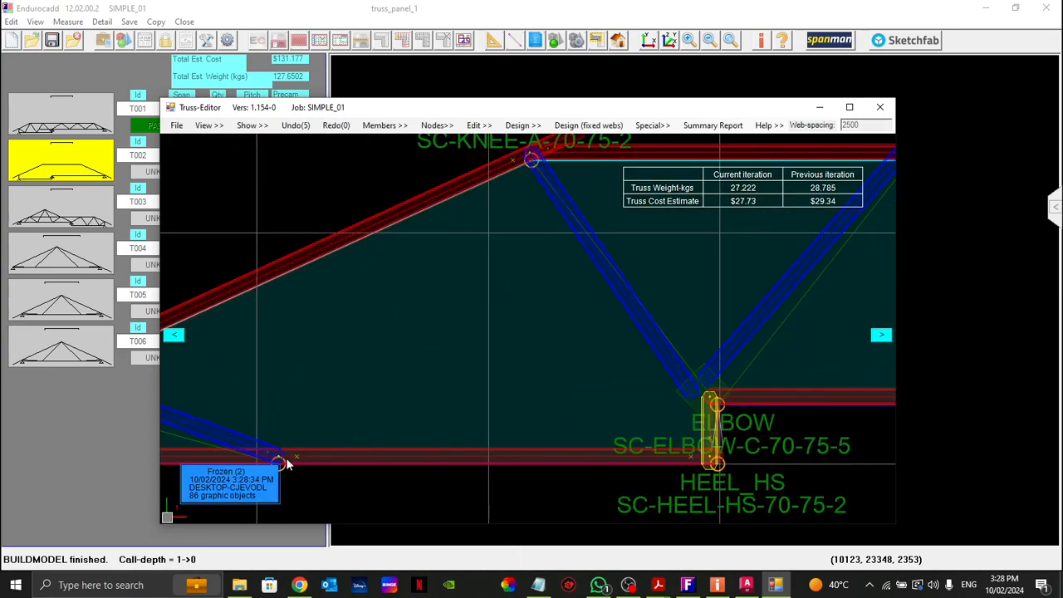
right_click(282, 467)
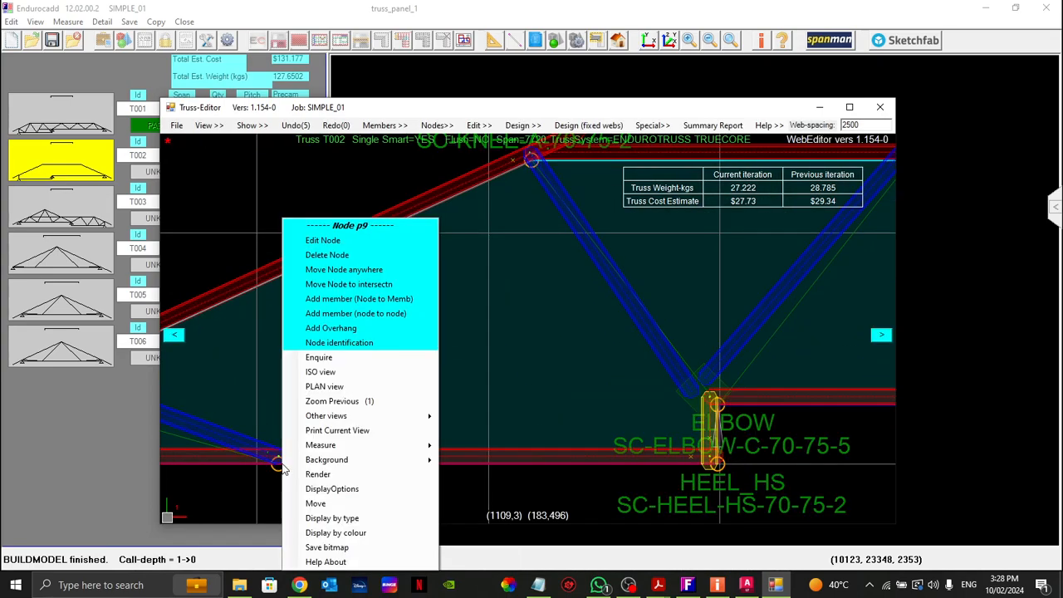
click(381, 297)
click(501, 175)
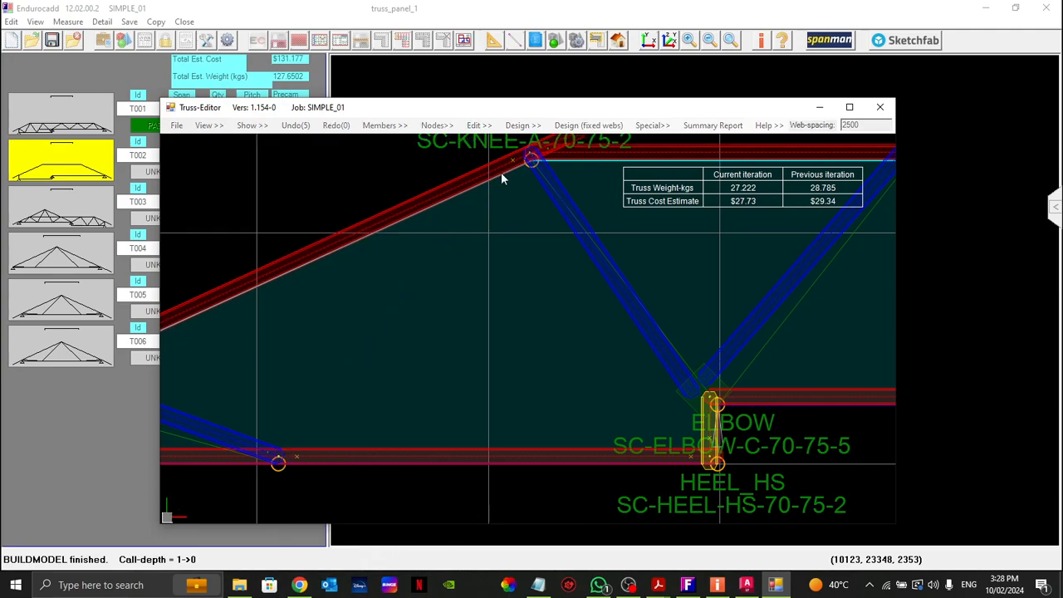
scroll(441, 247, down, 3)
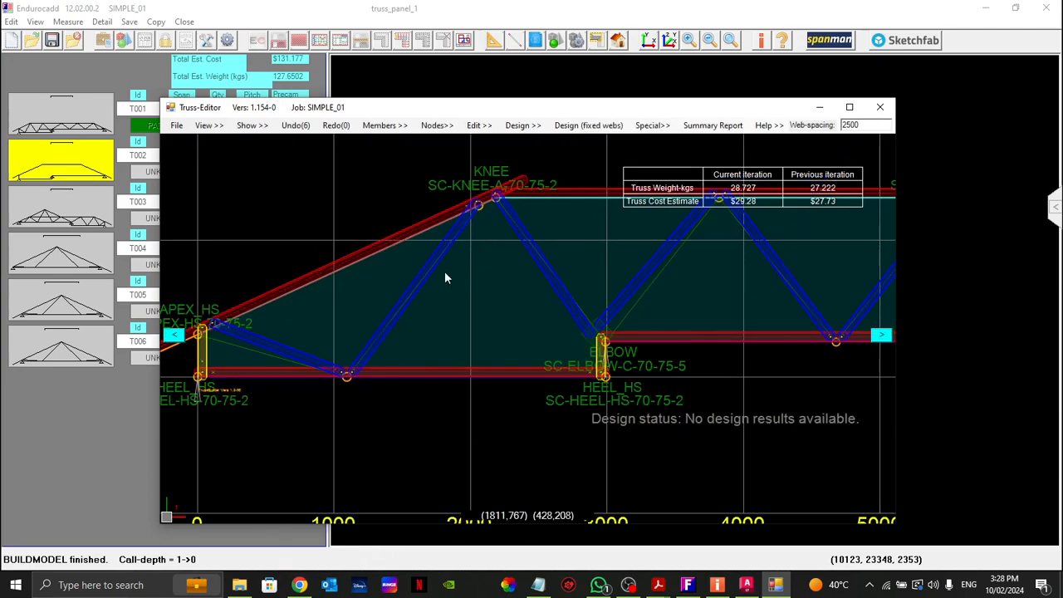
Step: Convert the newly added diagonal web beside the left knee with Convert member
right_click(428, 275)
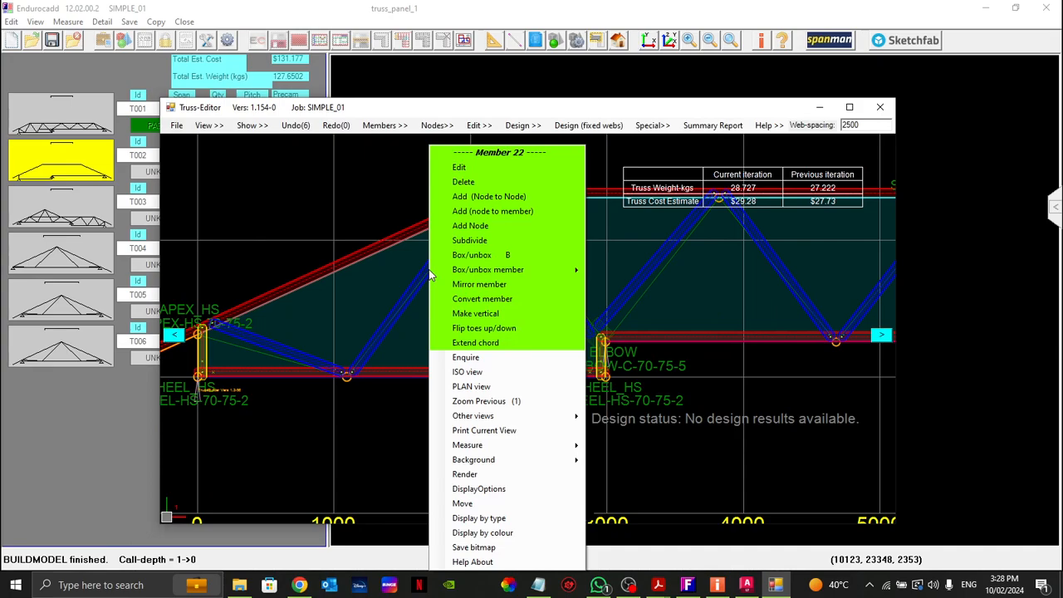
click(477, 301)
scroll(386, 307, down, 2)
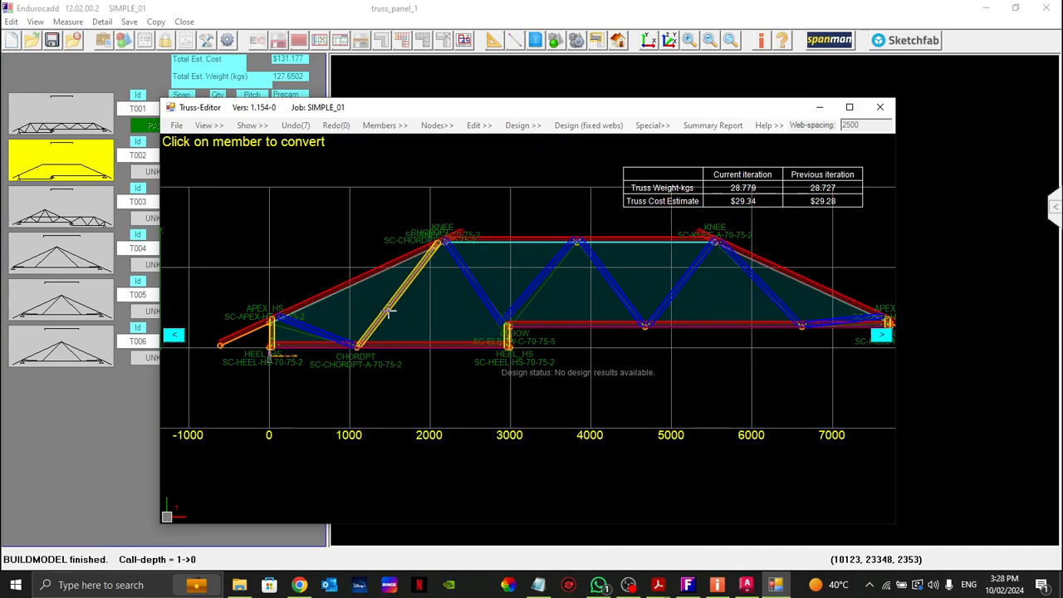
Step: Extend the raised bottom chord of truss T002 from the elbow back to the converted diagonal with Extend chord
scroll(427, 332, up, 2)
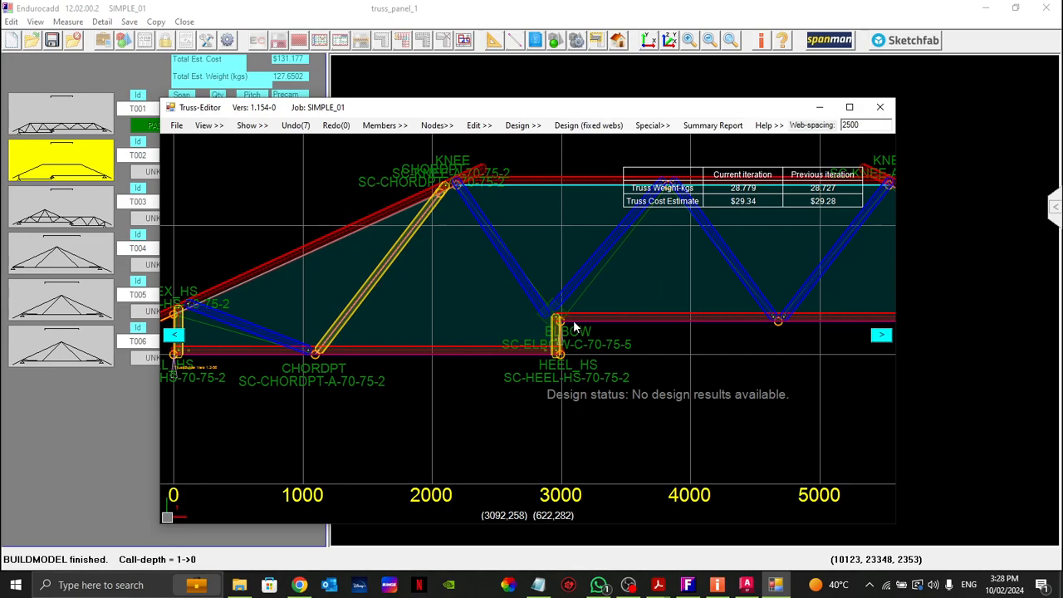
right_click(573, 319)
click(624, 342)
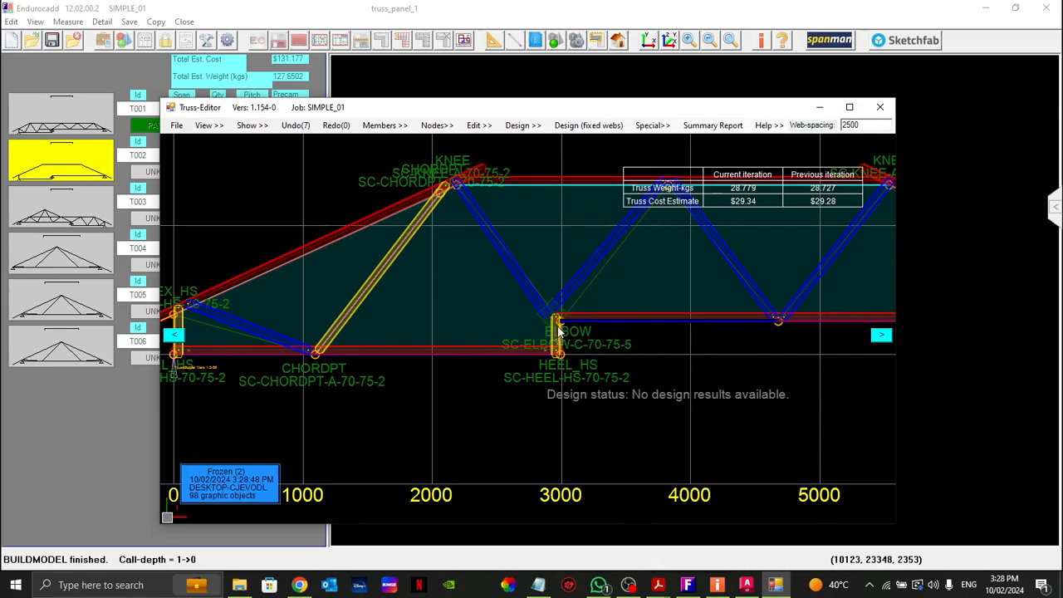
scroll(301, 320, down, 3)
scroll(400, 303, up, 2)
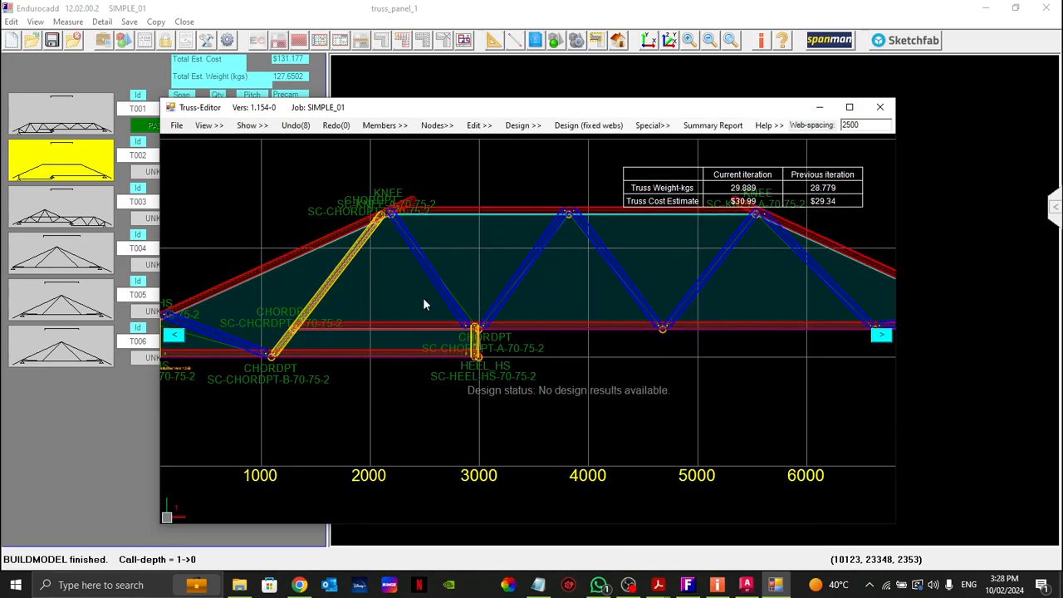
Step: Replace the web from the left knee to the chord step with a node-to-node member from the knee node to the heel below
right_click(441, 283)
click(477, 180)
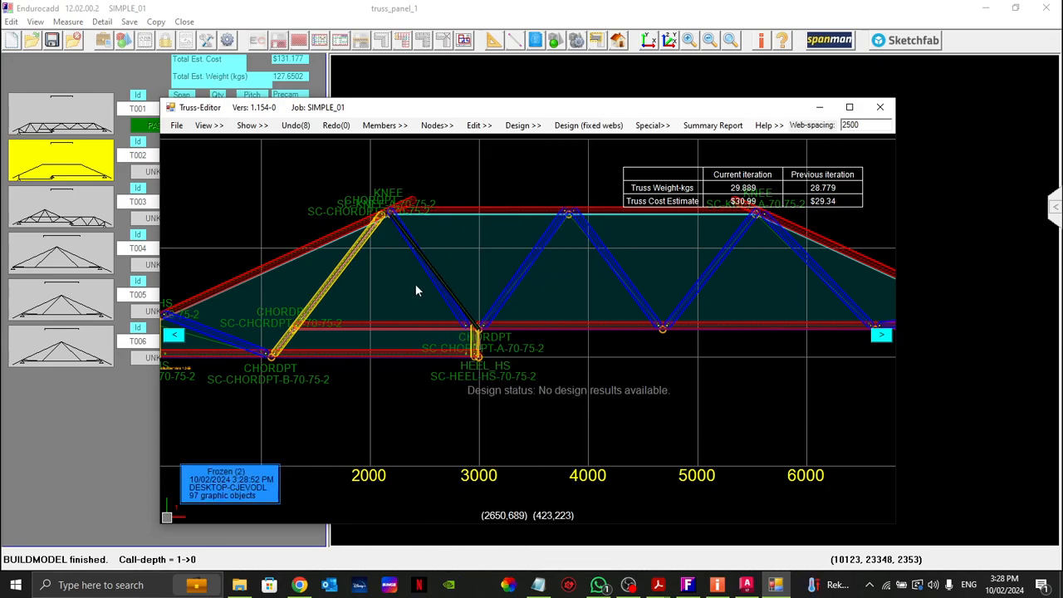
right_click(392, 216)
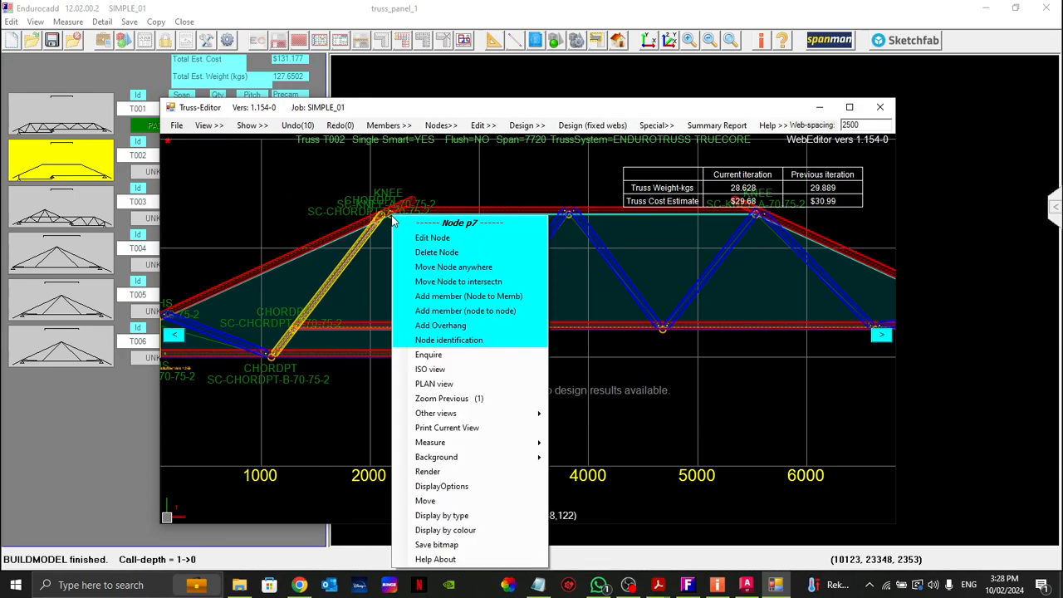
click(465, 311)
click(474, 329)
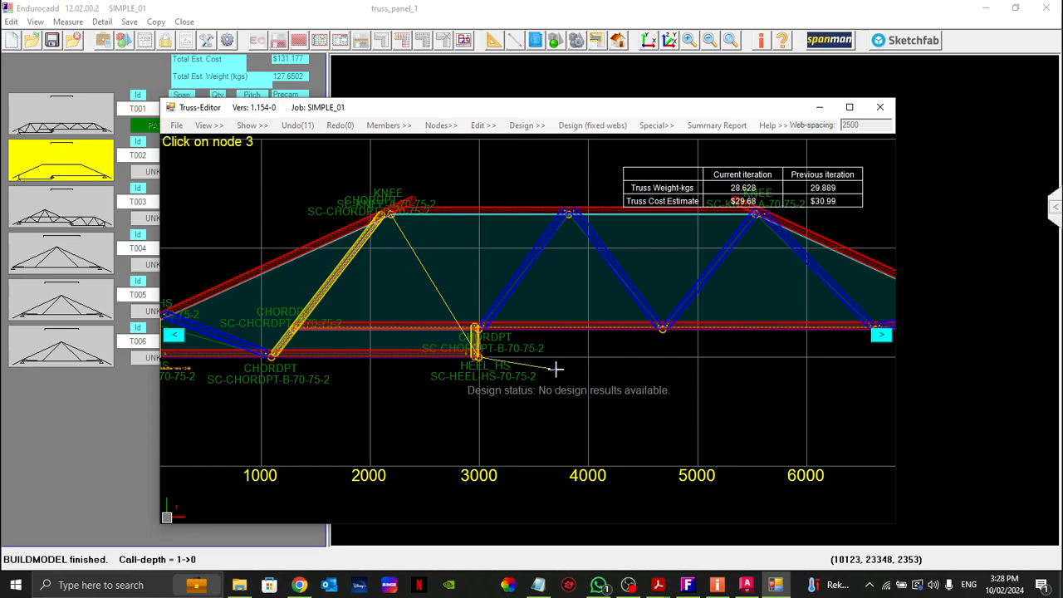
click(515, 344)
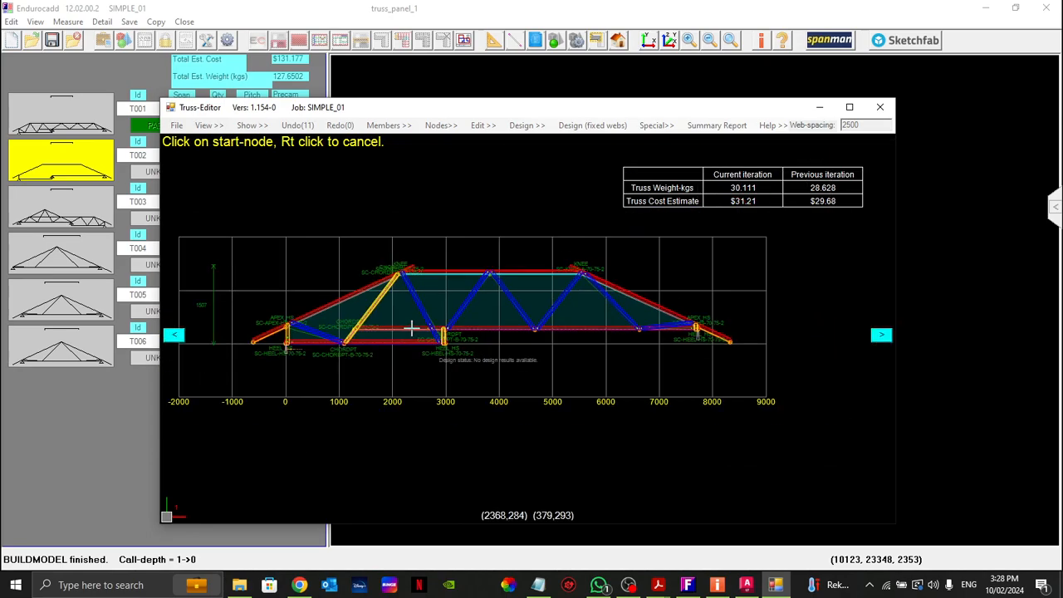
scroll(285, 339, up, 1)
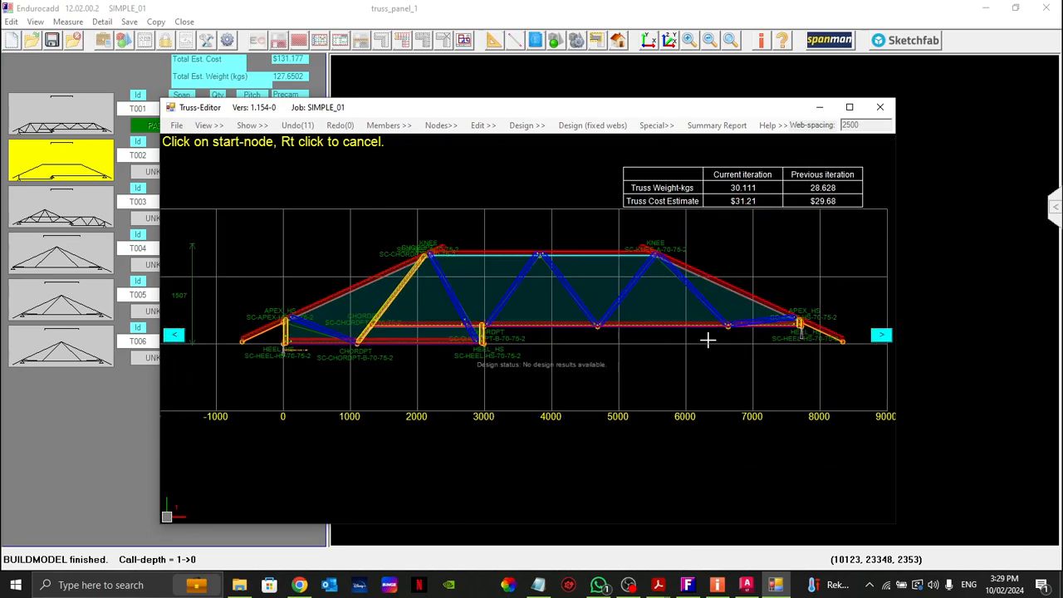
Step: Replace the shallow web at the right heel with a node-to-member web from the same bottom-chord node to the sloping top chord
scroll(812, 309, up, 4)
scroll(804, 312, down, 1)
scroll(803, 312, down, 1)
scroll(705, 372, up, 2)
right_click(719, 331)
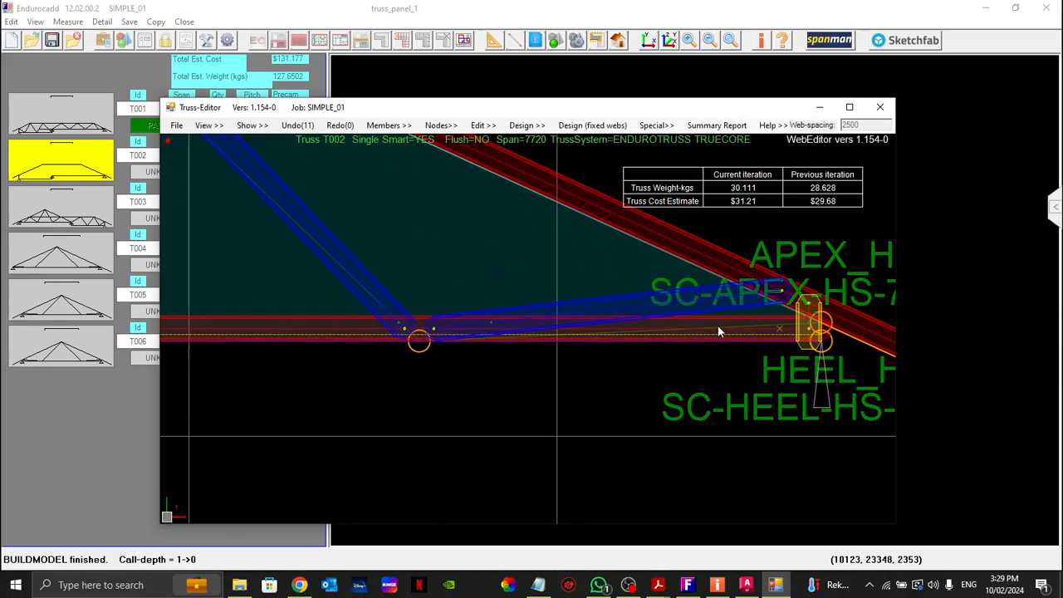
right_click(719, 330)
click(755, 181)
key(w)
right_click(419, 342)
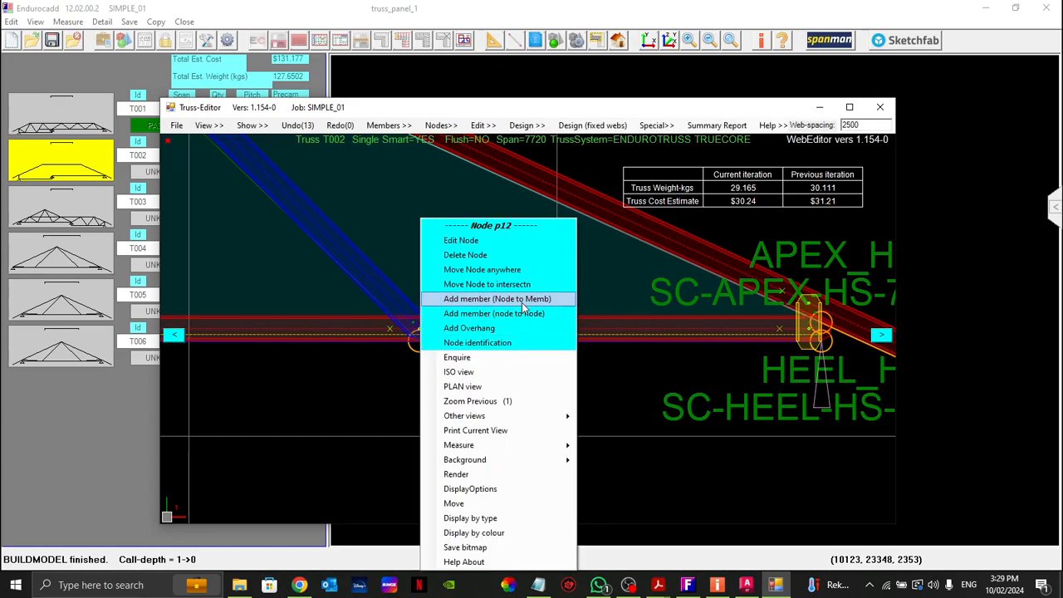
click(490, 300)
click(620, 229)
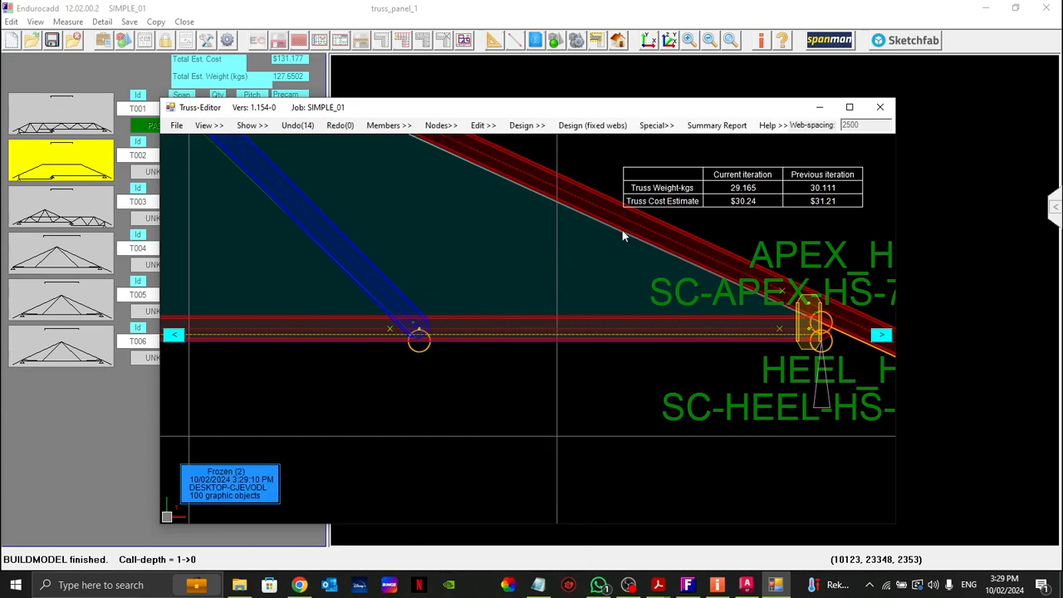
Step: Add a node-to-node member from the new node on the right sloping top chord to the lower node at the right heel
right_click(622, 229)
click(714, 313)
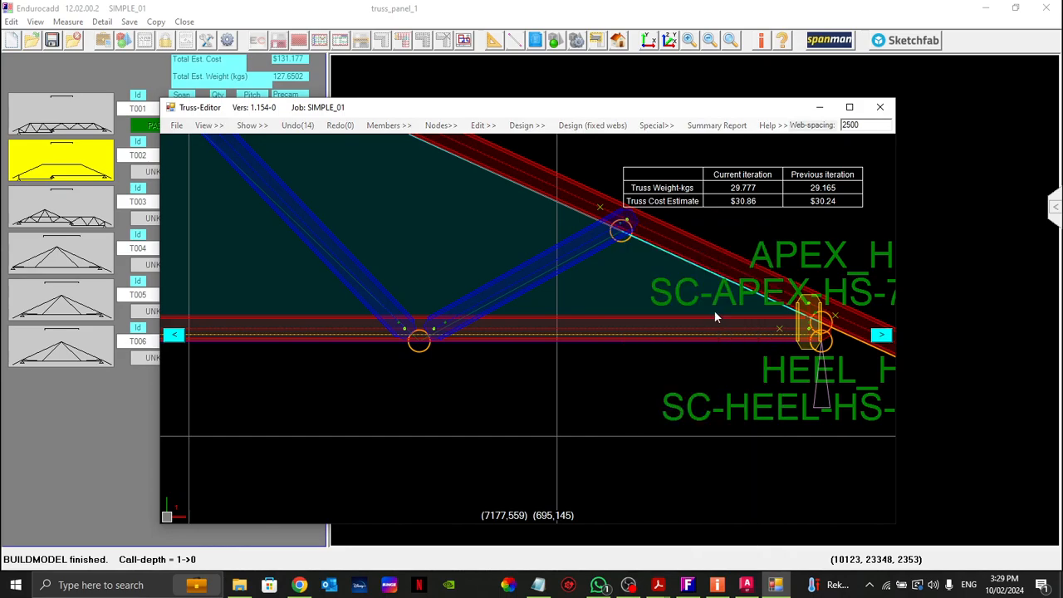
click(821, 342)
right_click(737, 373)
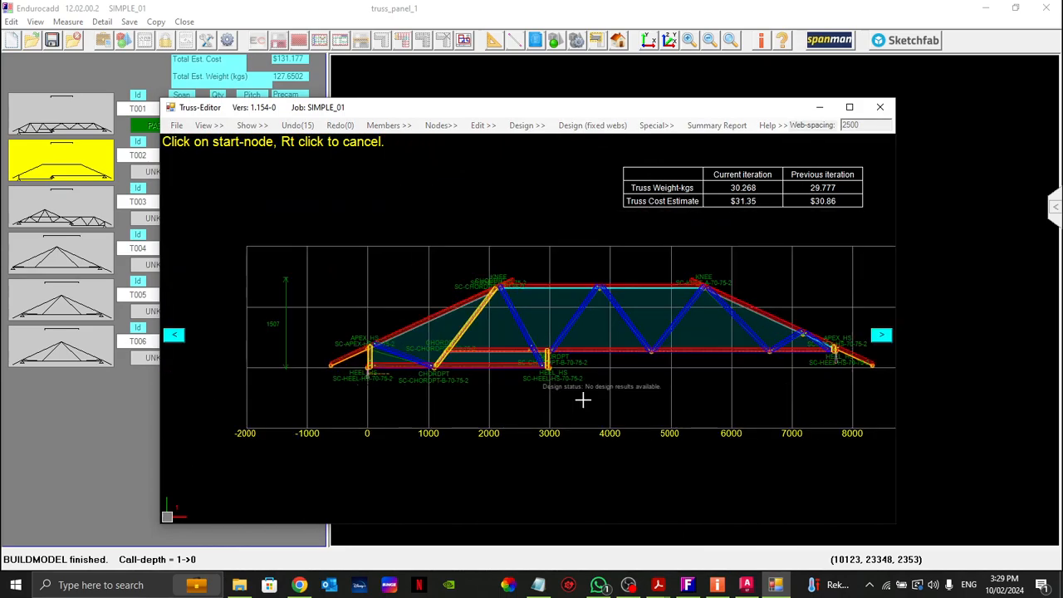
Step: Run the fixed-webs design on truss T002 and examine its design status, chord deflections and pre-camber
click(592, 124)
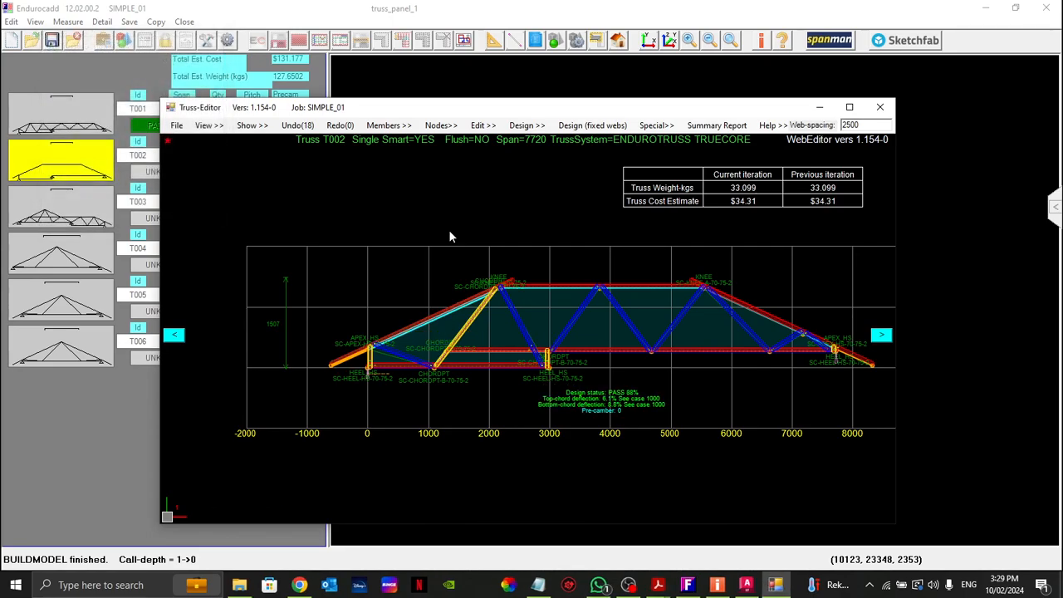
scroll(596, 404, up, 5)
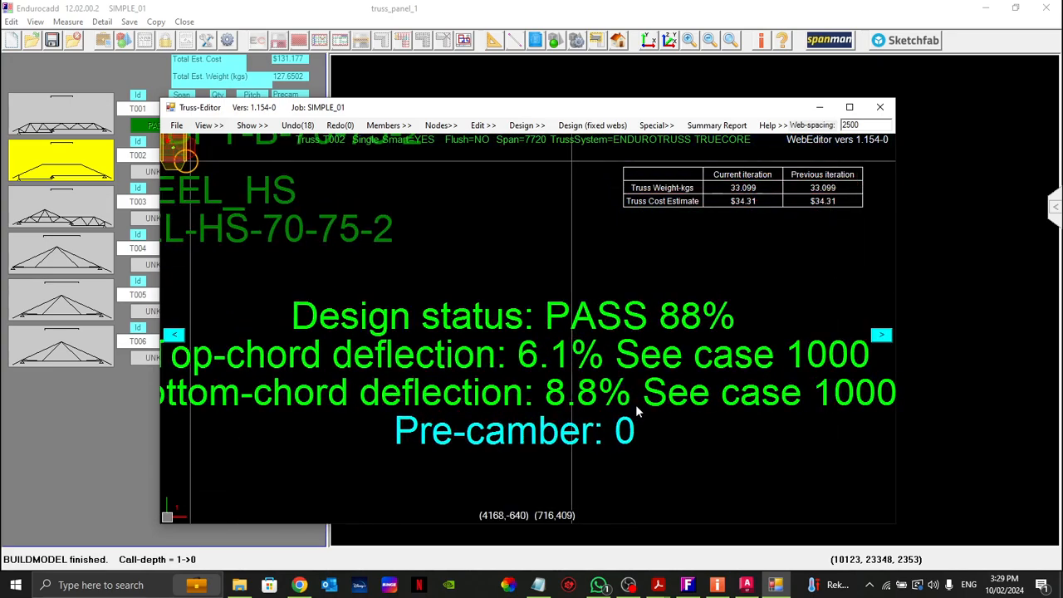
scroll(630, 378, down, 3)
scroll(560, 379, up, 3)
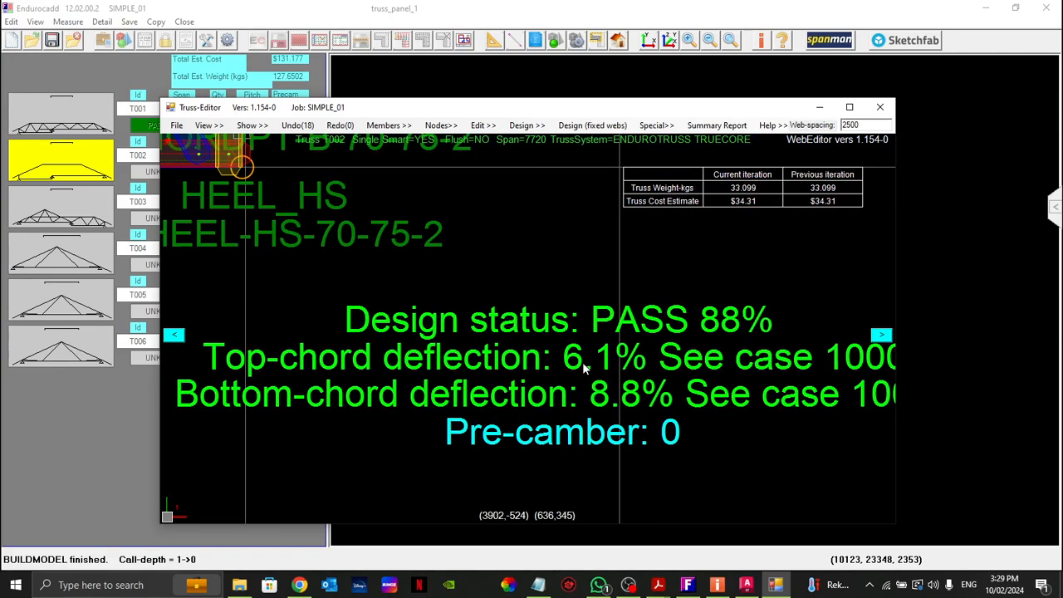
scroll(585, 369, down, 2)
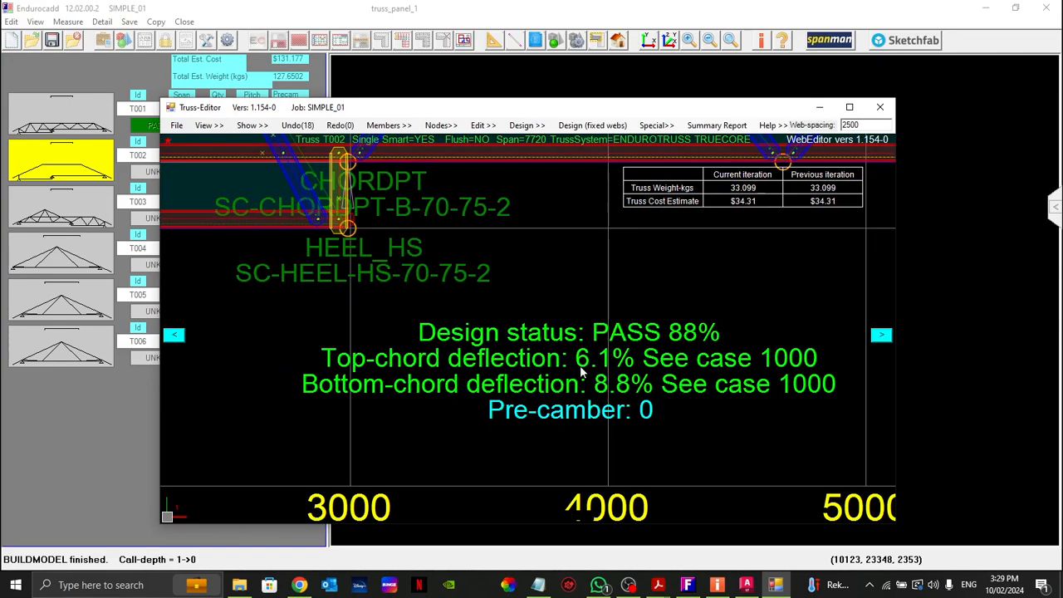
scroll(627, 413, down, 5)
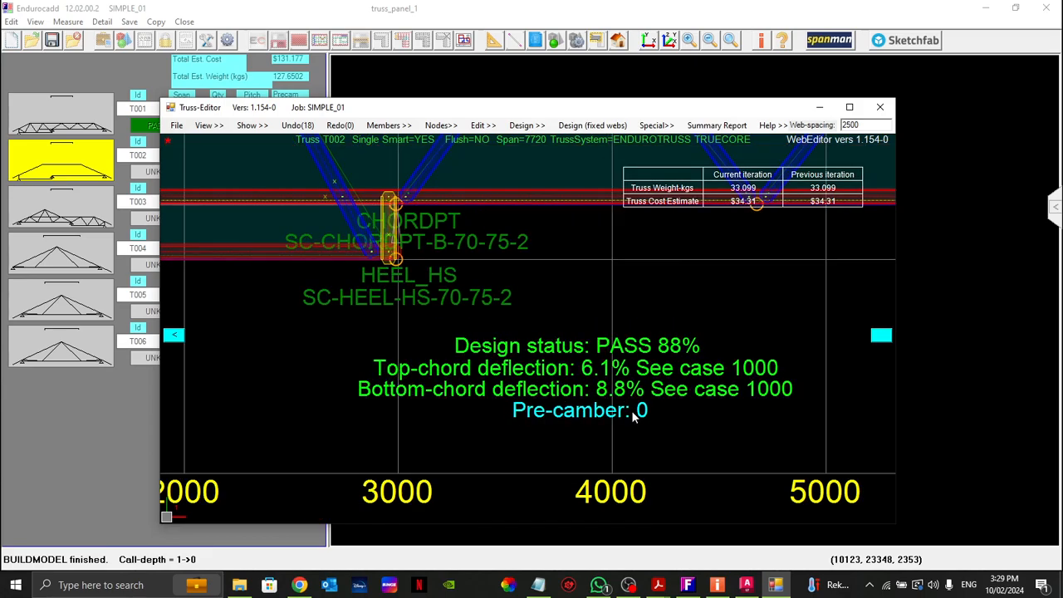
scroll(286, 364, up, 2)
scroll(282, 365, up, 2)
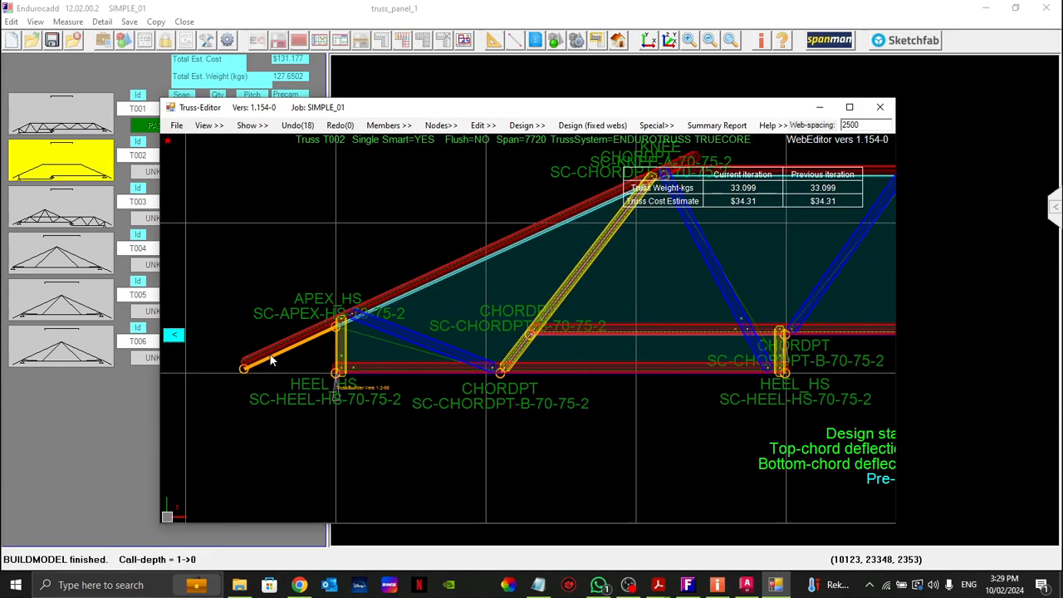
scroll(286, 353, down, 3)
scroll(312, 249, up, 2)
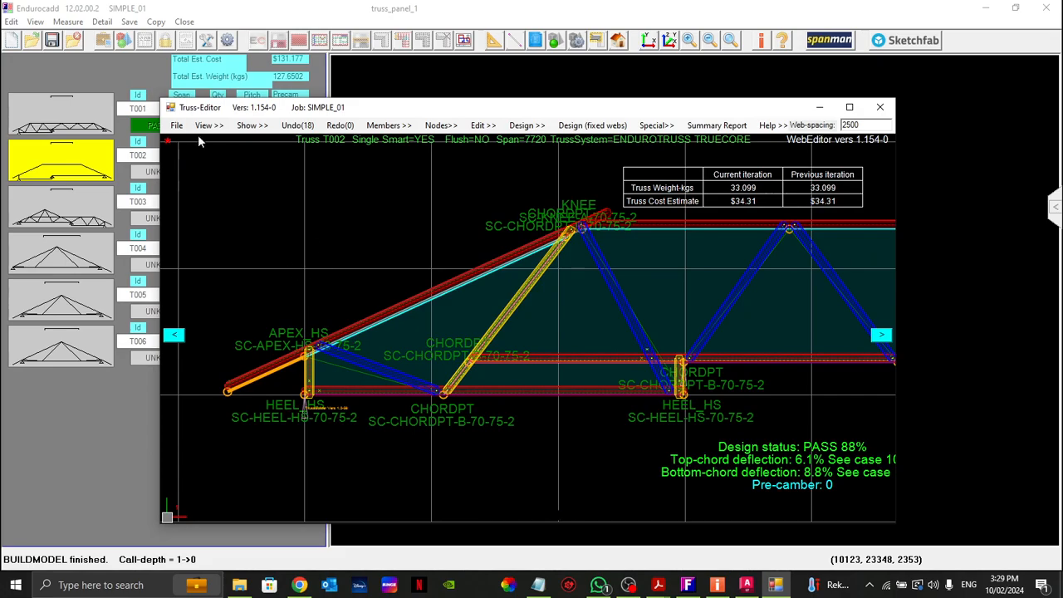
Step: With the Real Truss display off, replace the shallow left-heel web with a node-to-member web from its bottom-chord node to the sloping top chord
click(247, 127)
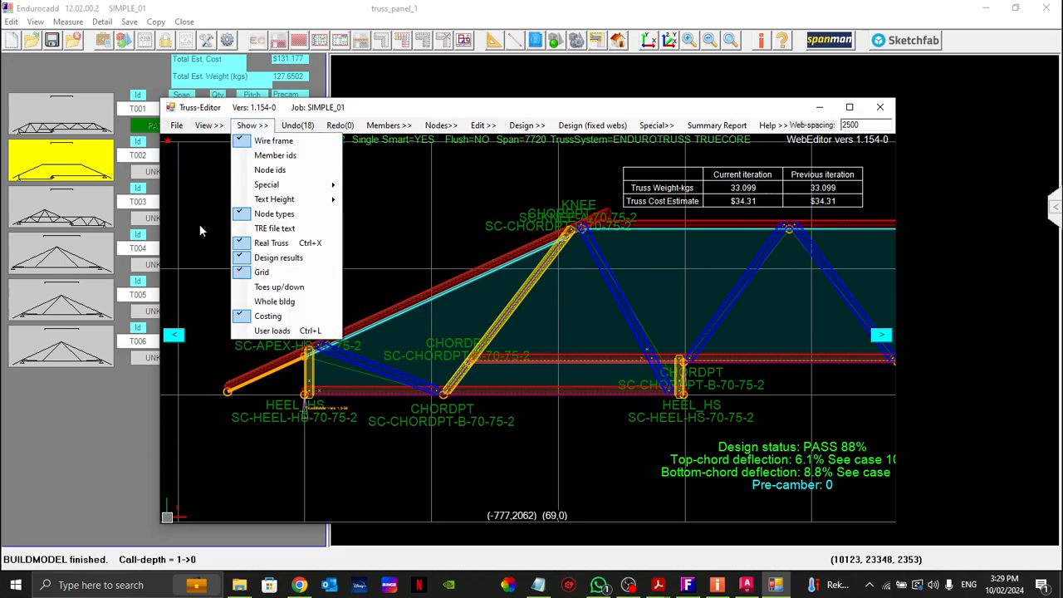
click(242, 241)
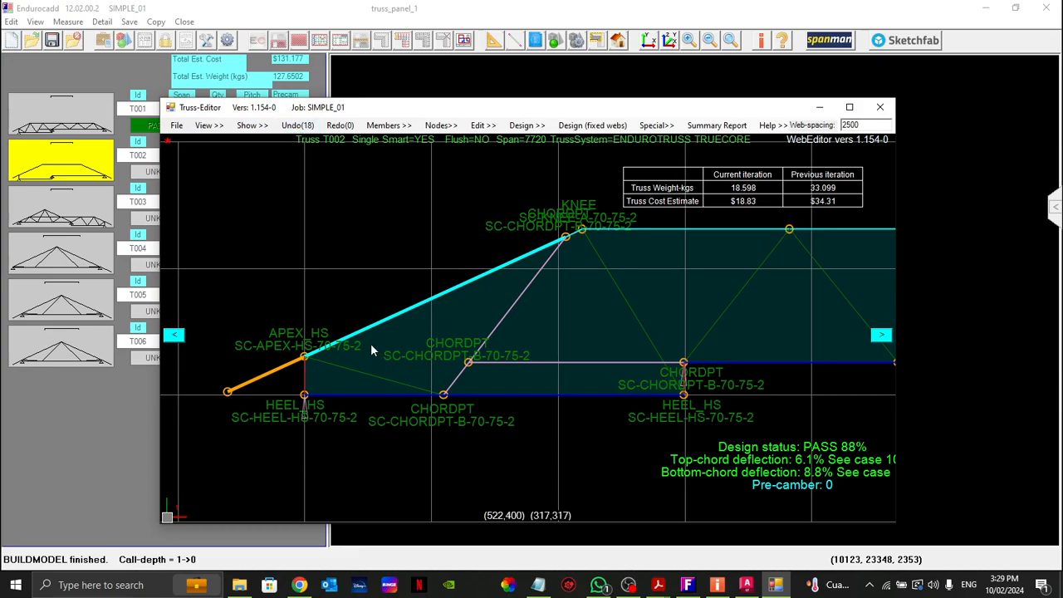
right_click(328, 370)
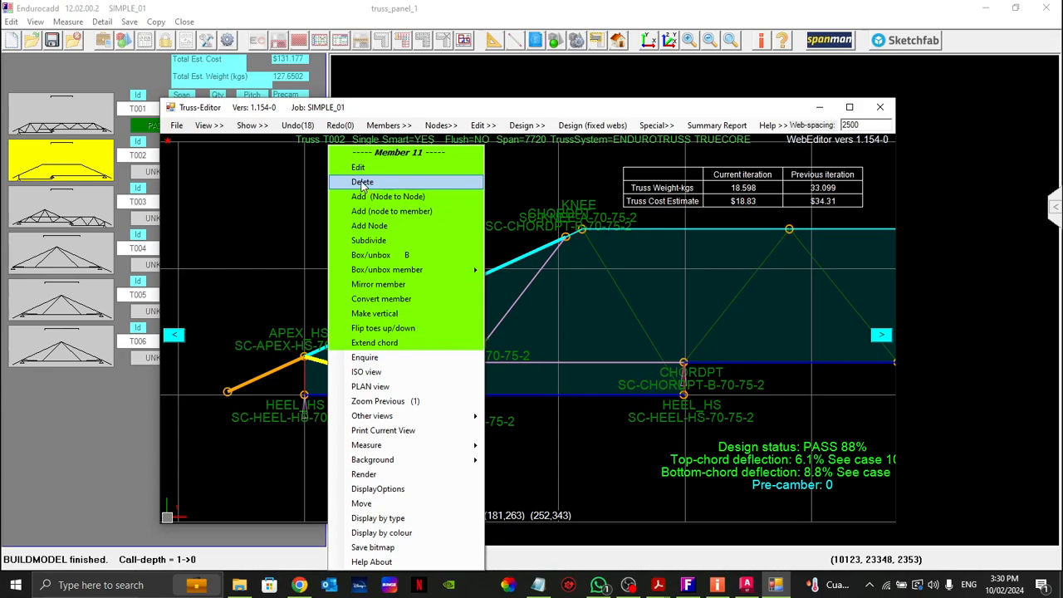
click(357, 179)
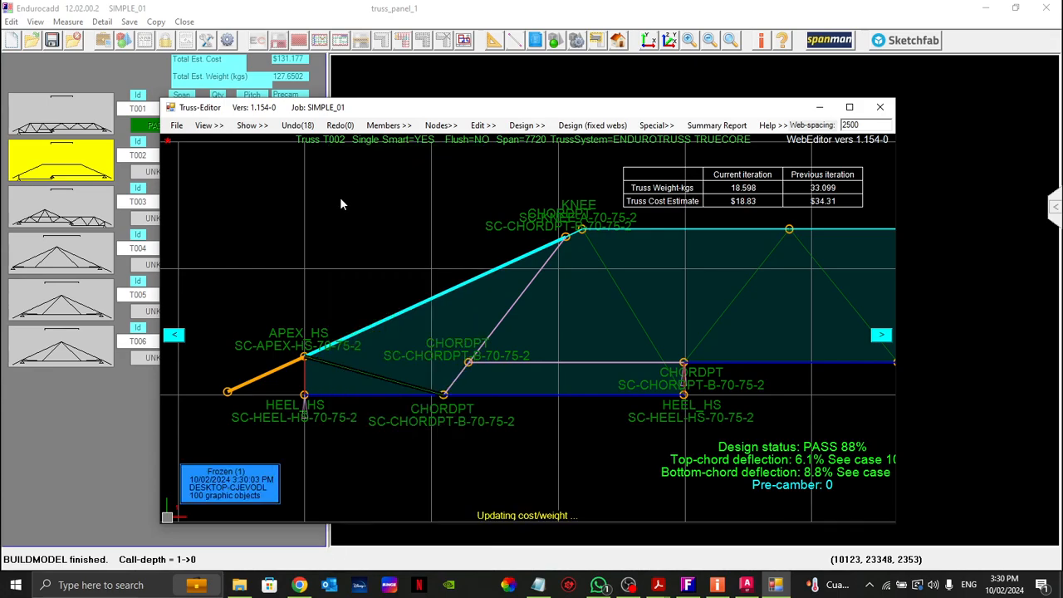
right_click(444, 397)
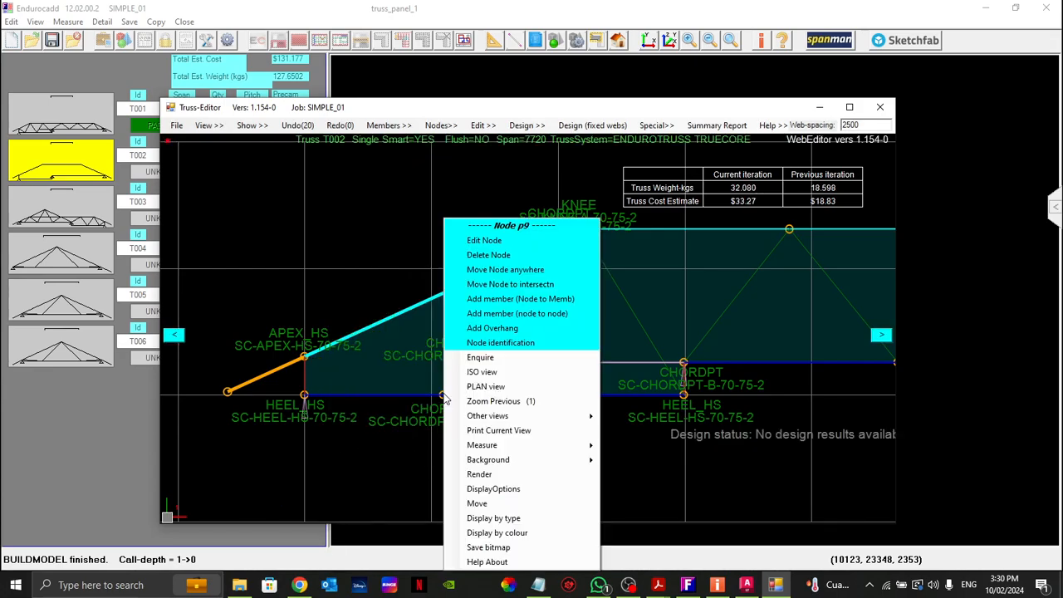
click(553, 298)
click(400, 313)
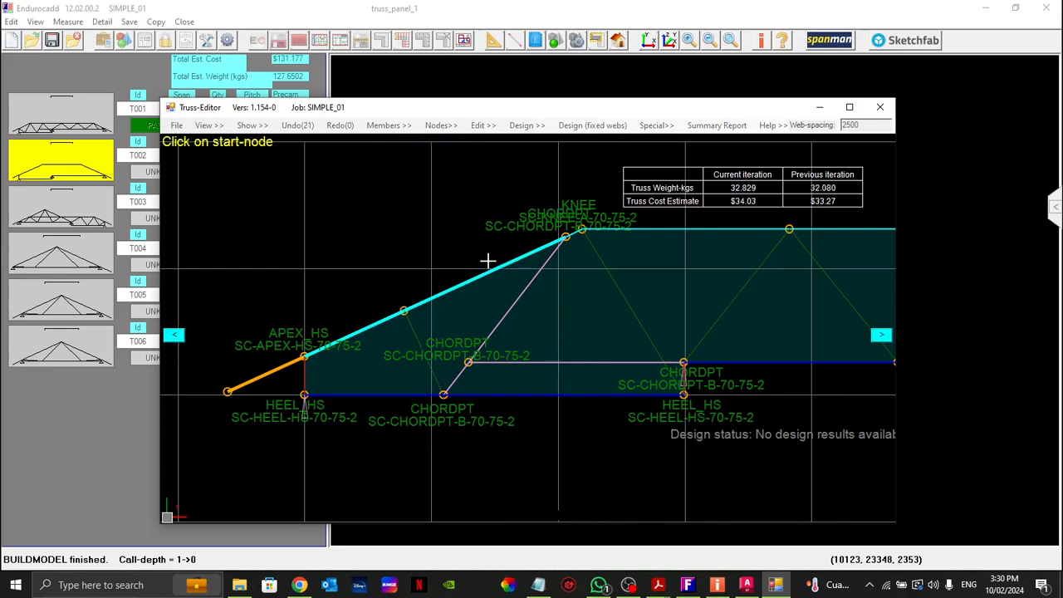
Step: Add a node-to-node web from the new left top-chord node to the bottom node of the left heel, and restore the Real Truss display
right_click(404, 312)
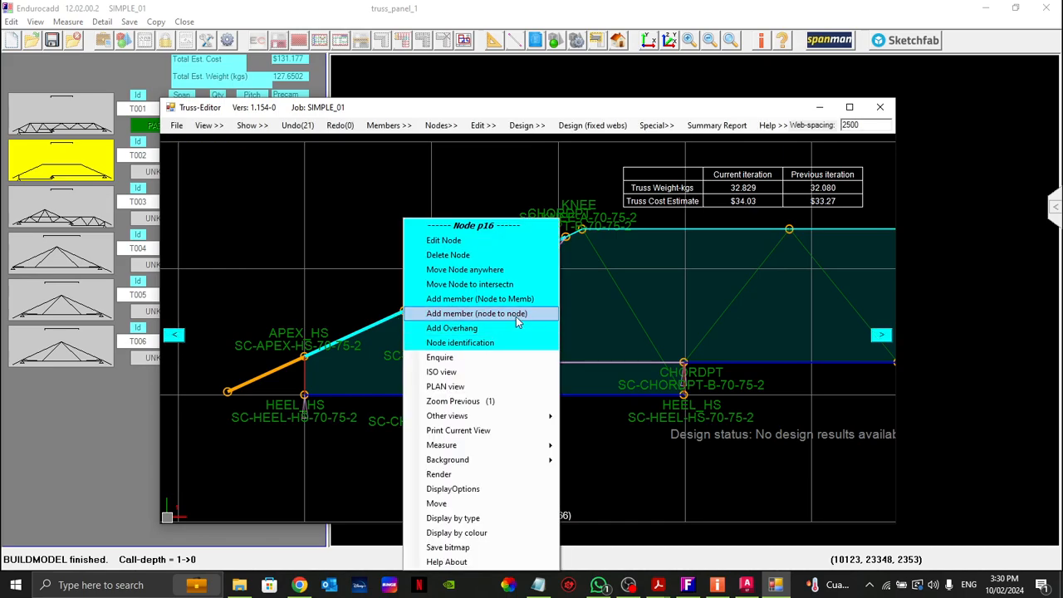
click(517, 320)
click(304, 394)
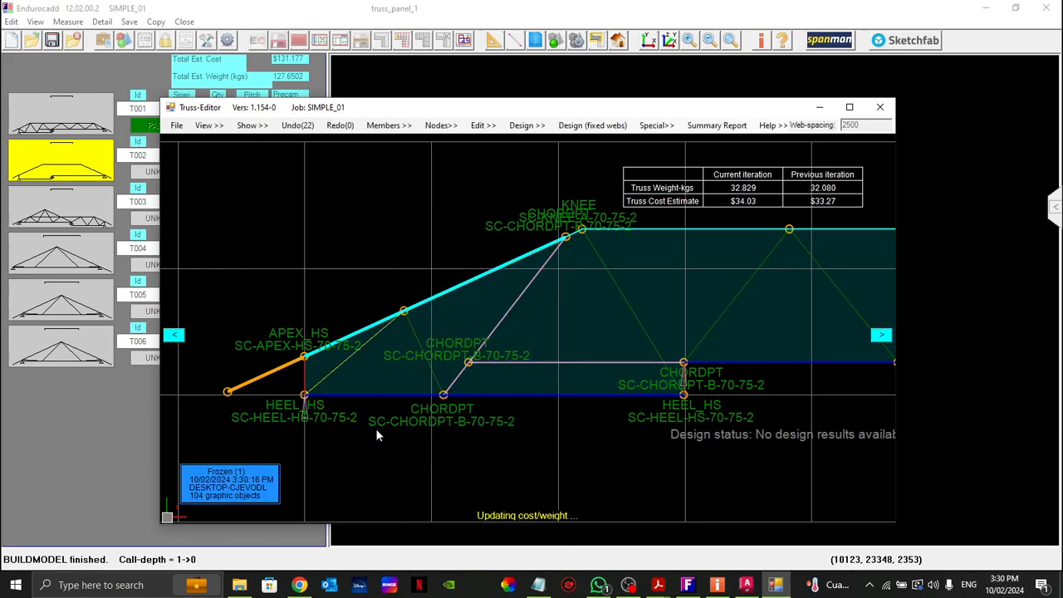
right_click(317, 224)
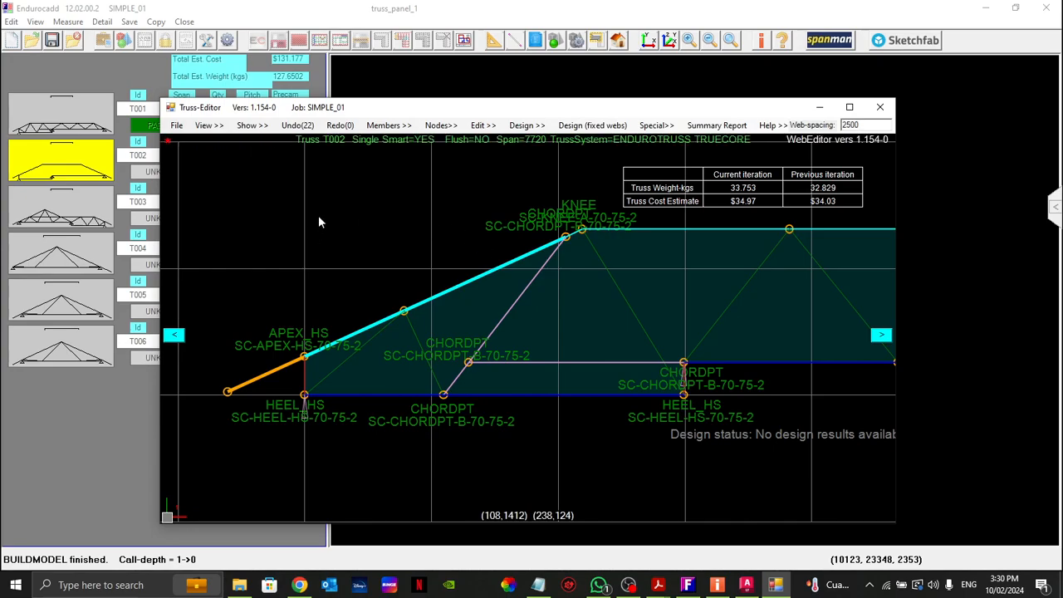
click(251, 125)
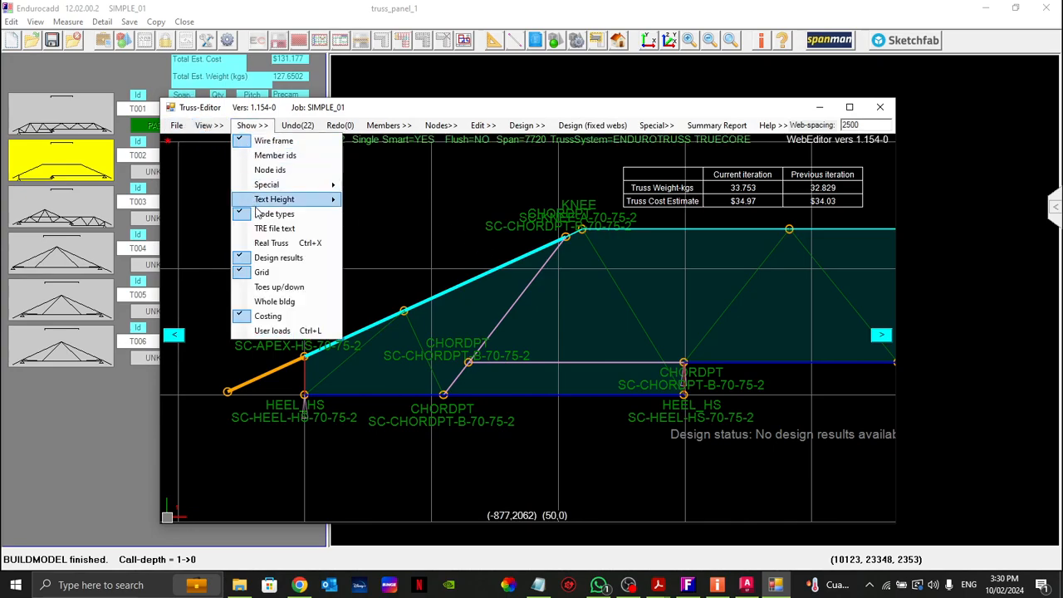
click(257, 239)
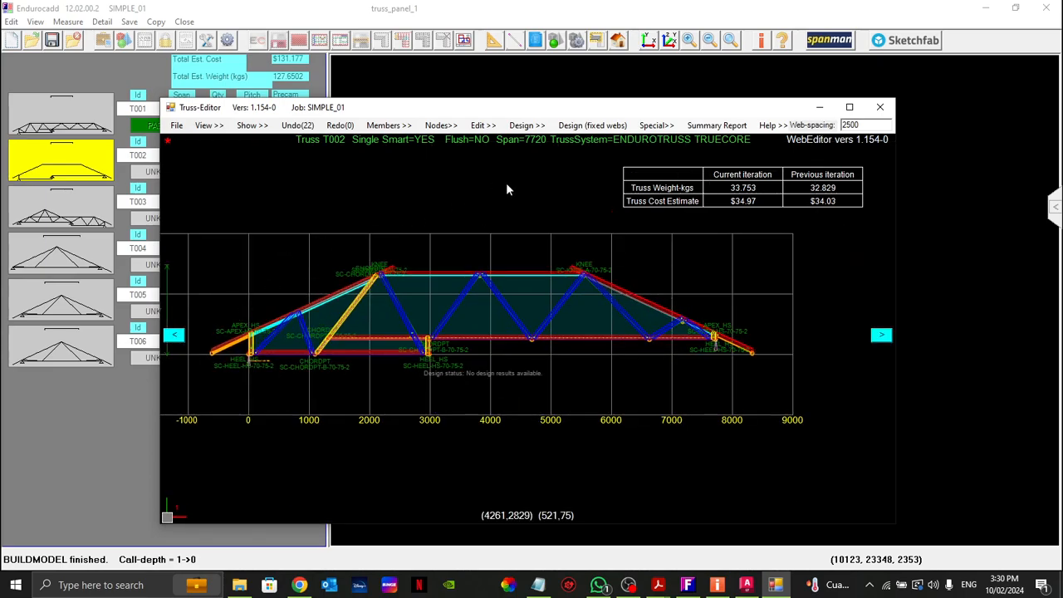
Step: Rerun the fixed-webs design on truss T002 and move on to truss T003, accepting the BOM warning
click(592, 125)
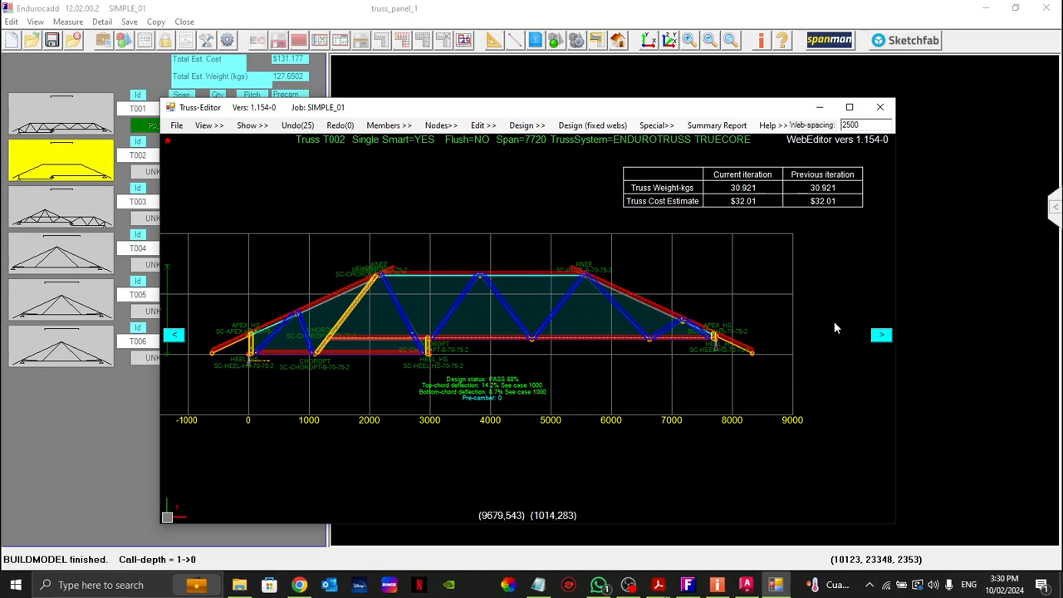
click(881, 335)
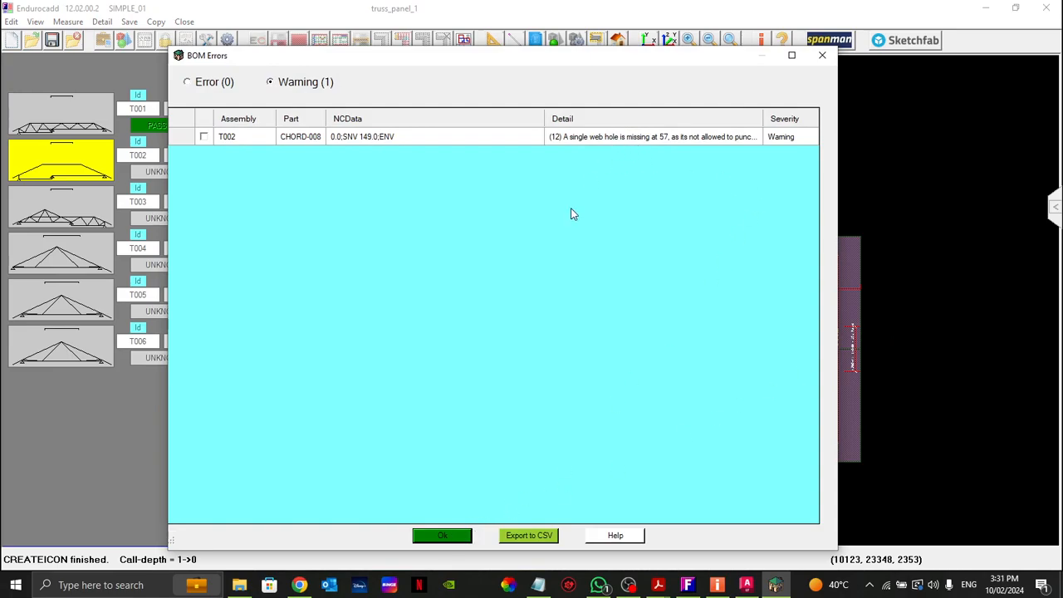
click(448, 536)
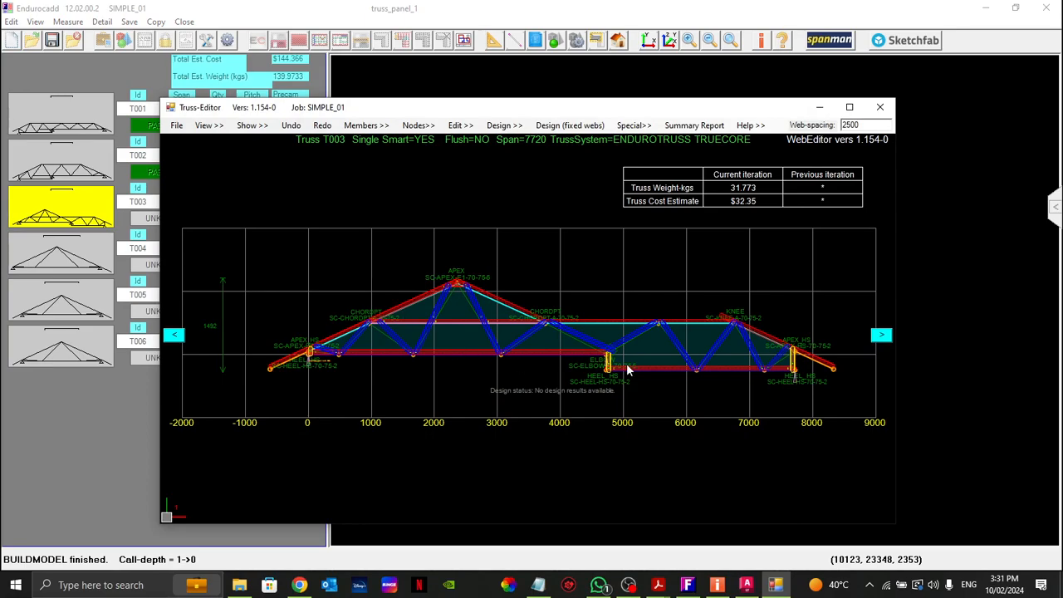
Step: Convert the web descending from the flat top chord to the lower bottom chord, midway between the elbow and knee, with Convert member
scroll(644, 365, up, 5)
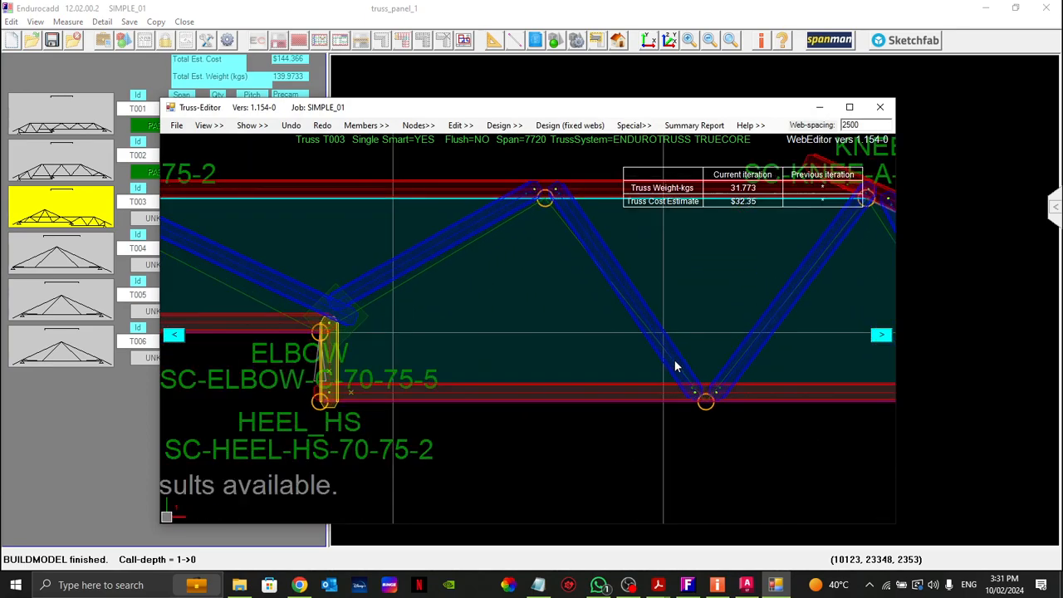
right_click(634, 316)
click(692, 301)
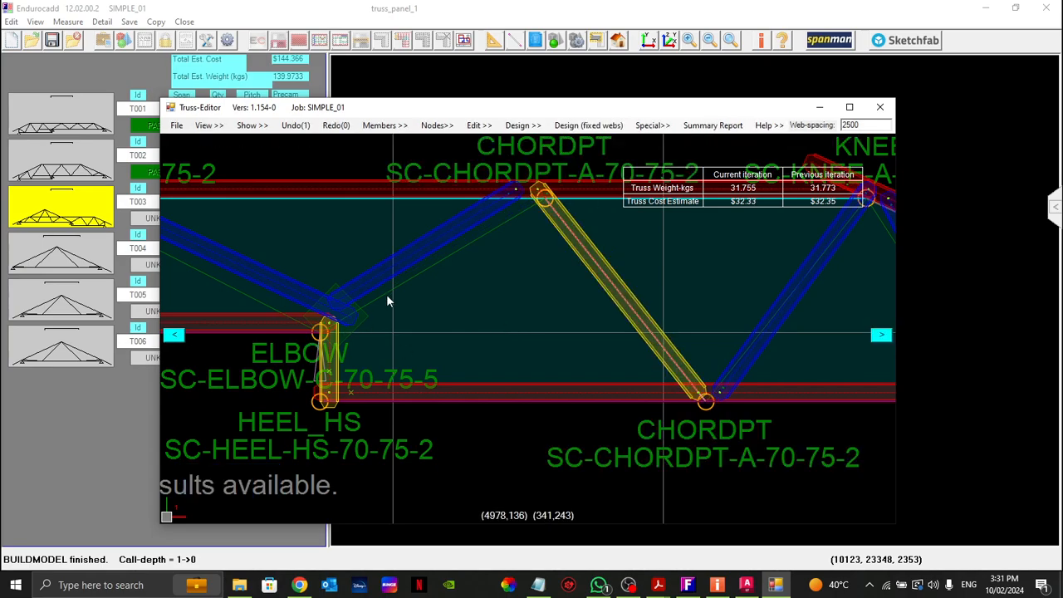
Step: Delete the web rising from the elbow and extend the raised bottom chord to the converted diagonal with Extend chord
right_click(387, 294)
click(421, 181)
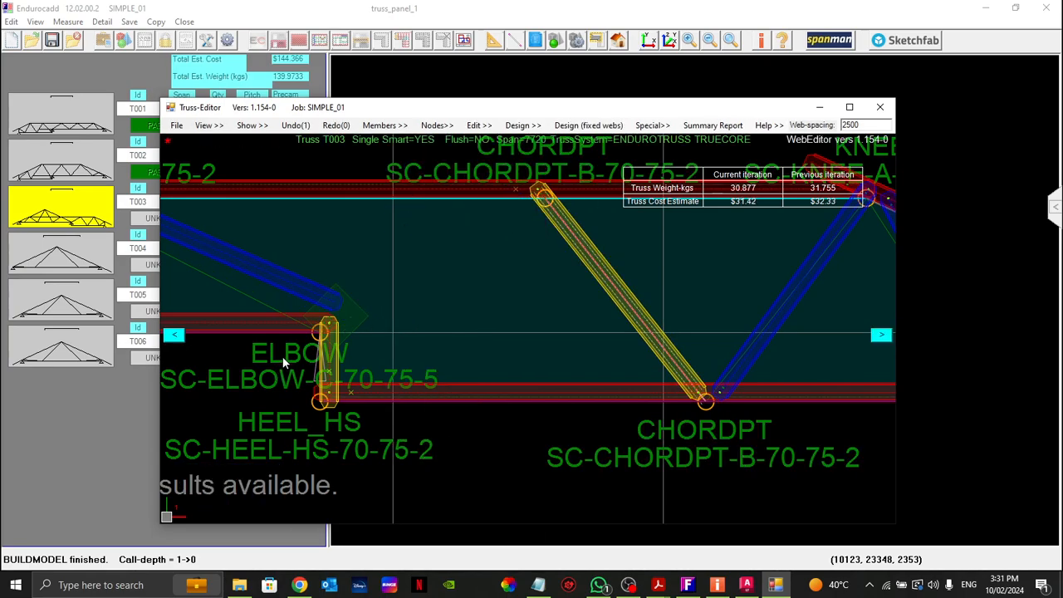
right_click(288, 337)
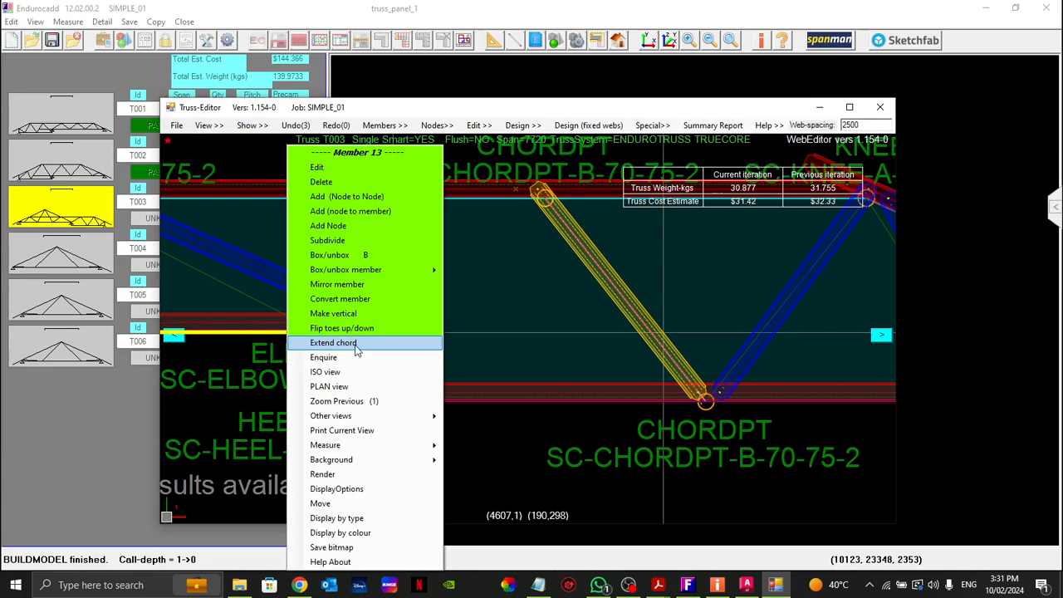
click(356, 344)
Step: Add a node-to-node web from the heel node at the bottom-chord step to the top-chord node of the converted diagonal
right_click(325, 404)
right_click(320, 401)
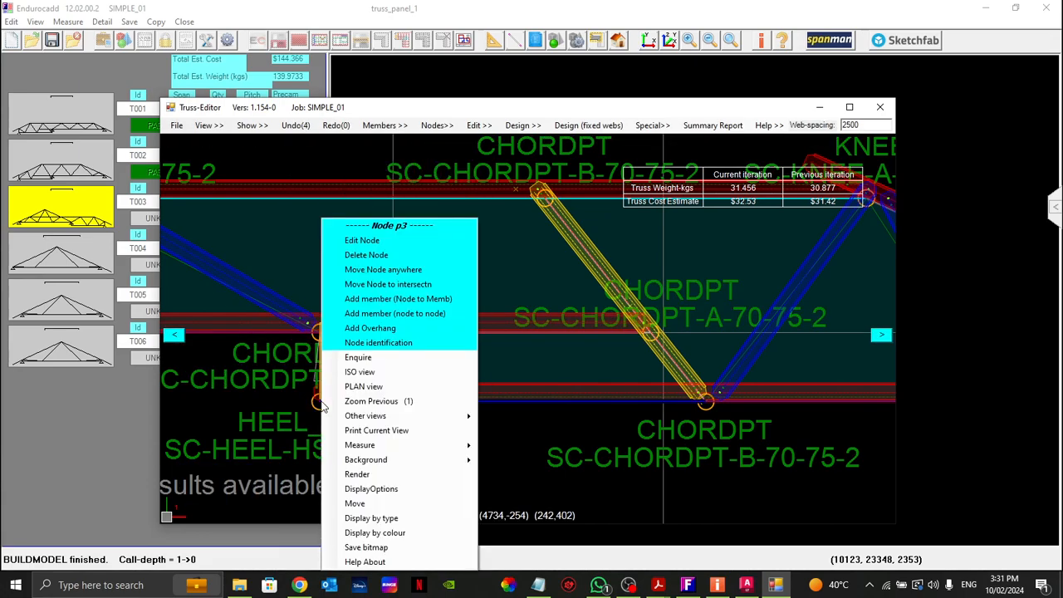
click(439, 300)
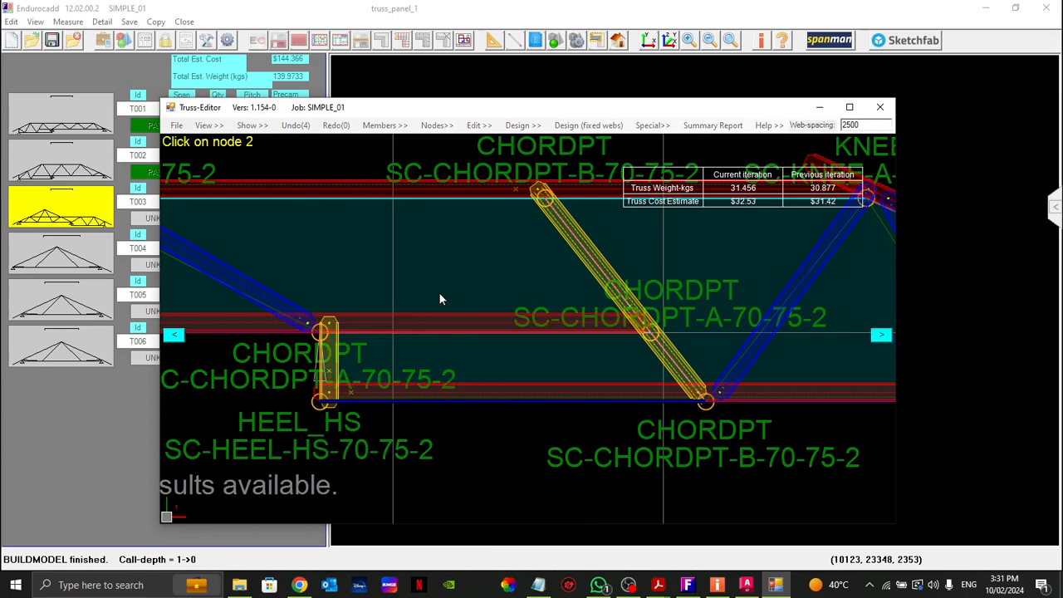
click(500, 276)
scroll(501, 357, down, 5)
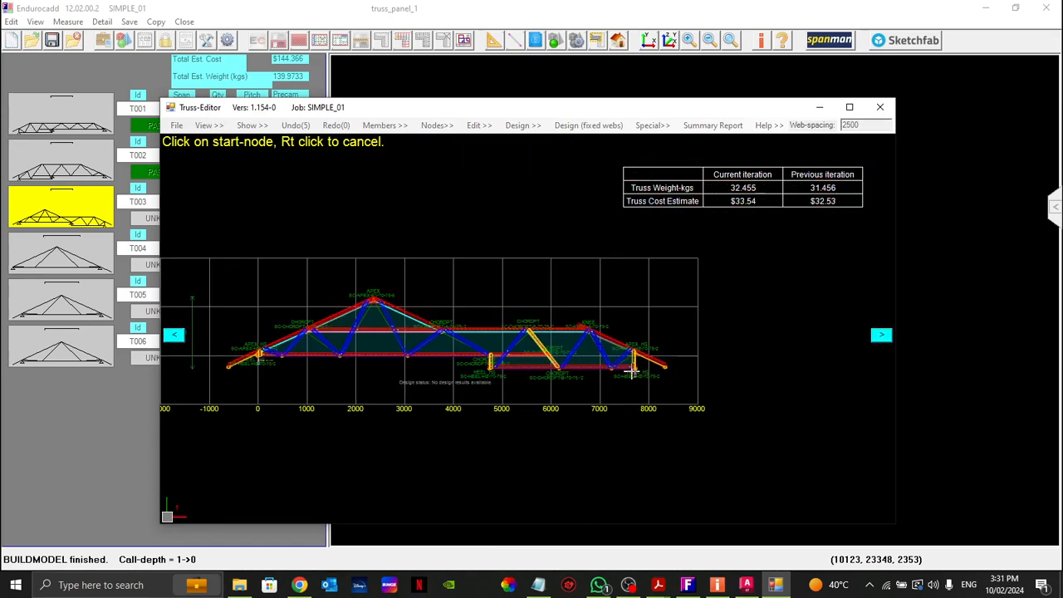
scroll(334, 362, up, 2)
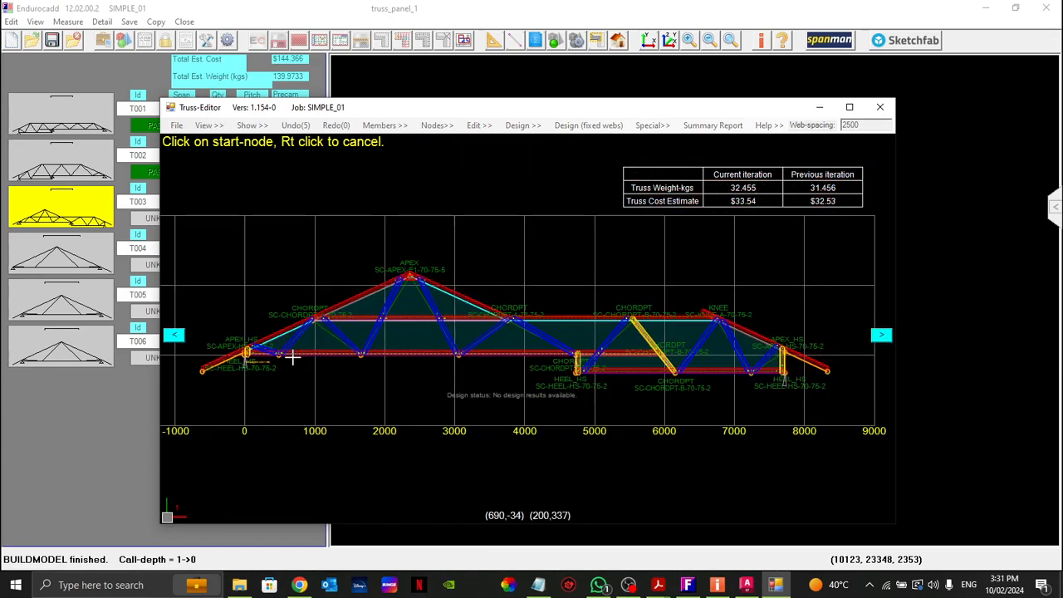
right_click(496, 261)
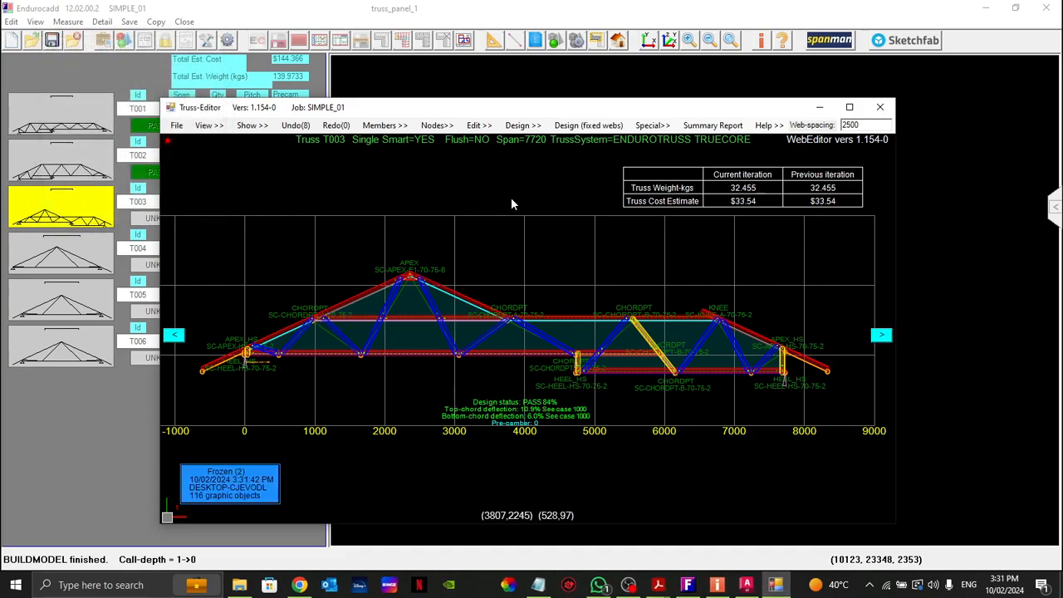
Step: Examine the supports of truss T003 at both outer heels and at the bottom-chord step
scroll(532, 427, up, 2)
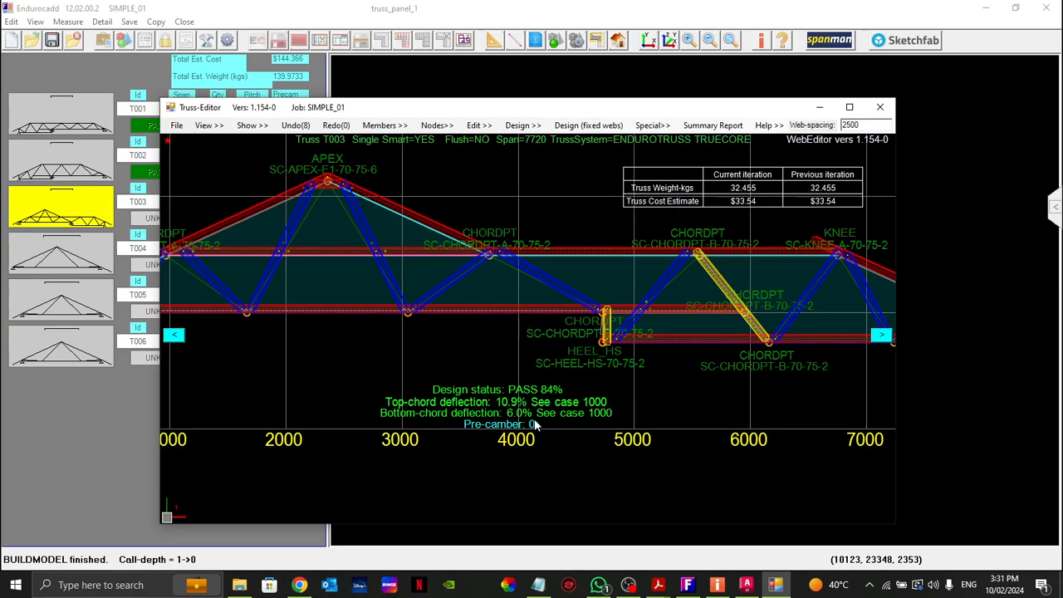
scroll(321, 391, down, 2)
scroll(370, 378, up, 6)
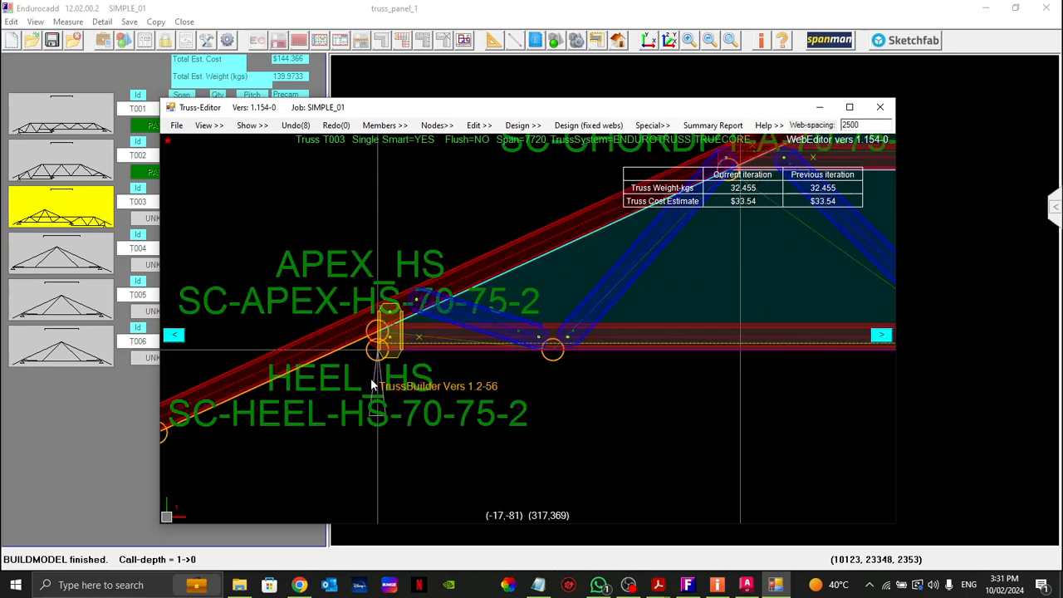
scroll(370, 397, up, 2)
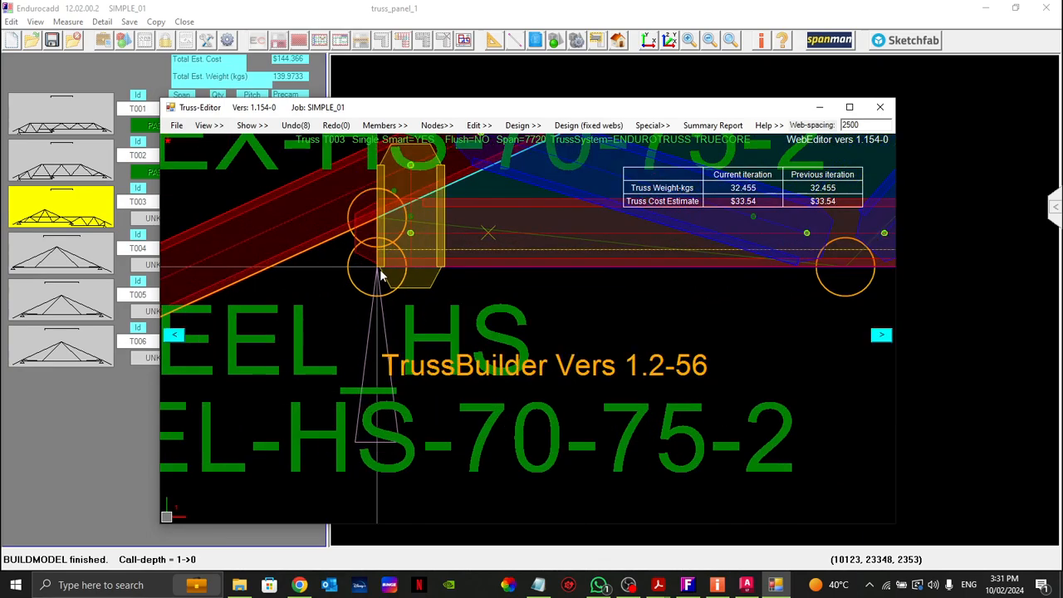
scroll(357, 423, down, 2)
scroll(352, 357, up, 1)
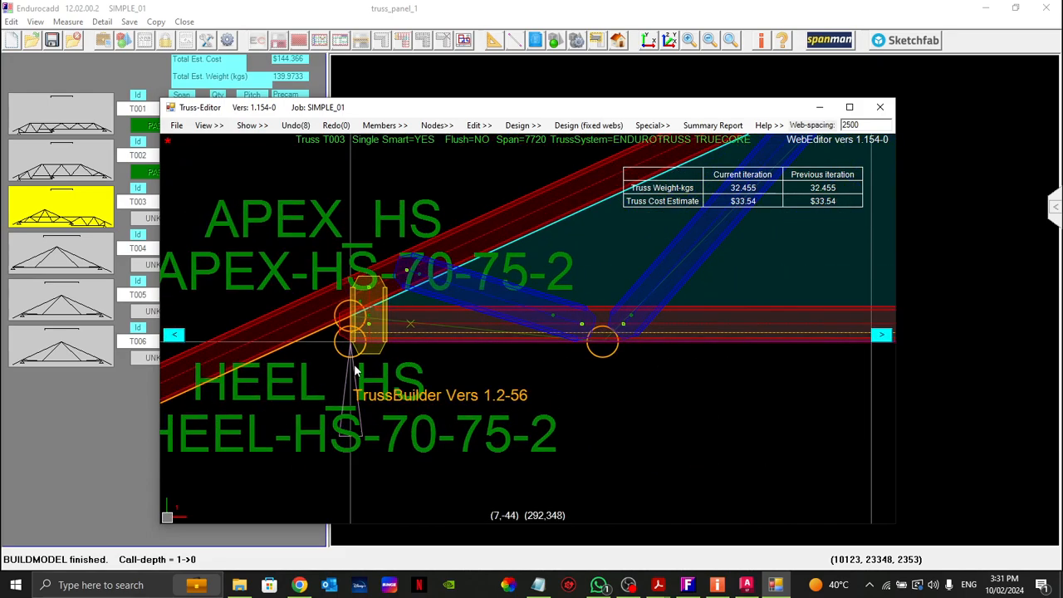
scroll(350, 359, down, 6)
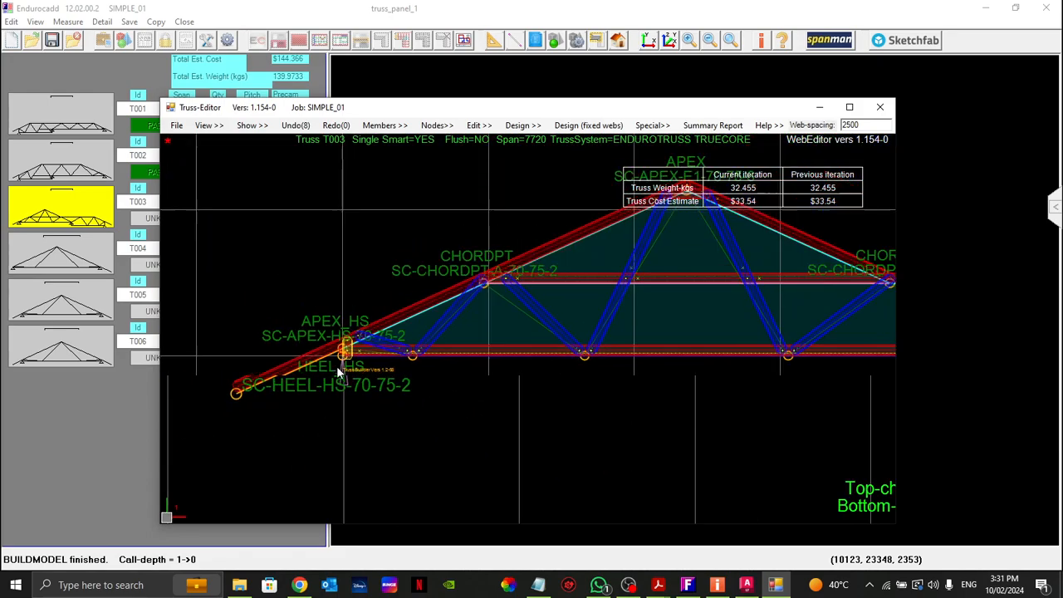
scroll(343, 367, down, 2)
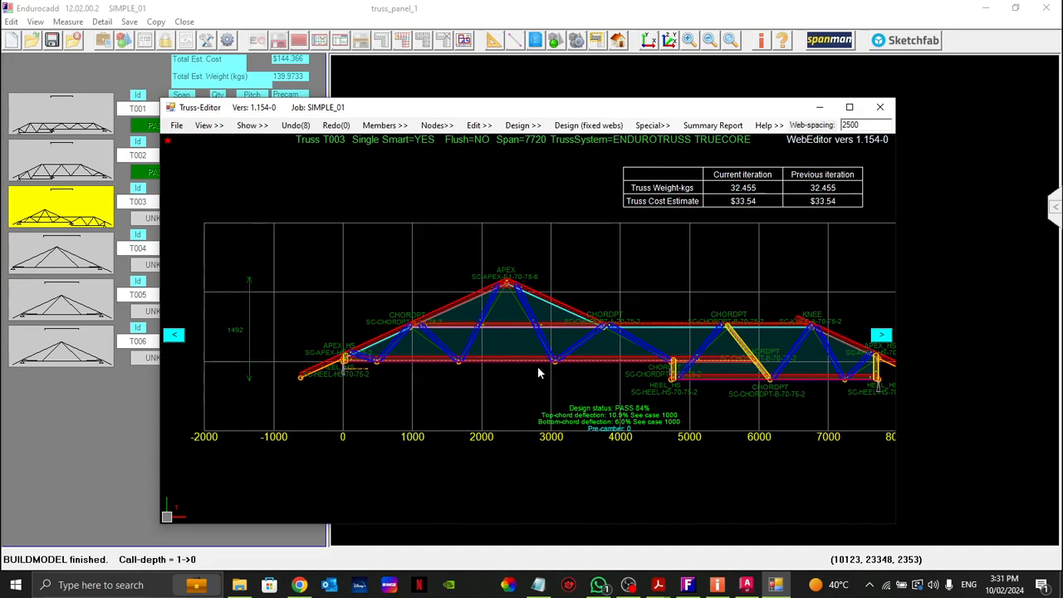
scroll(659, 372, up, 8)
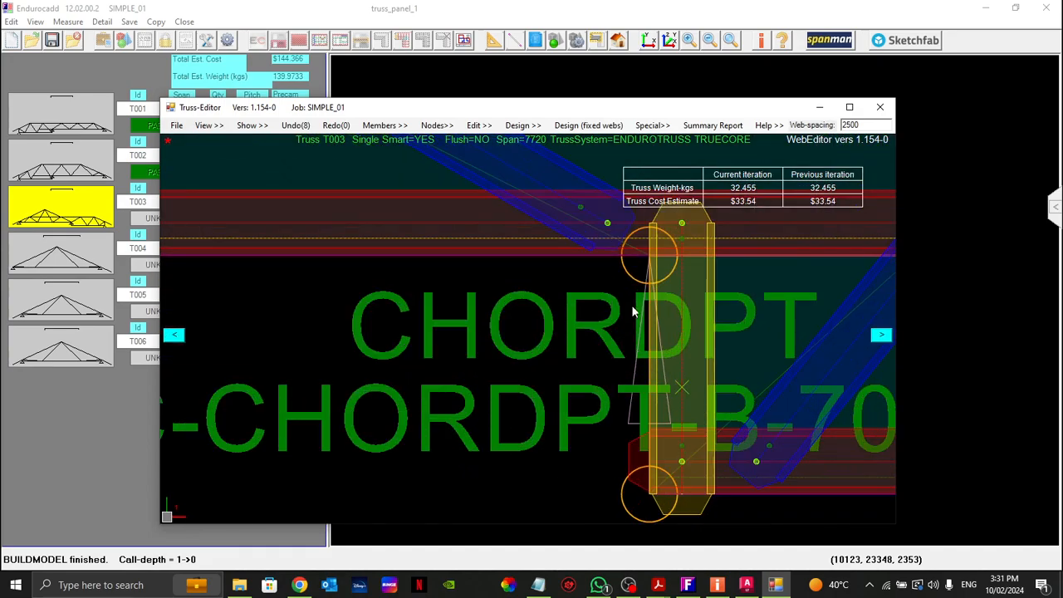
scroll(409, 370, down, 7)
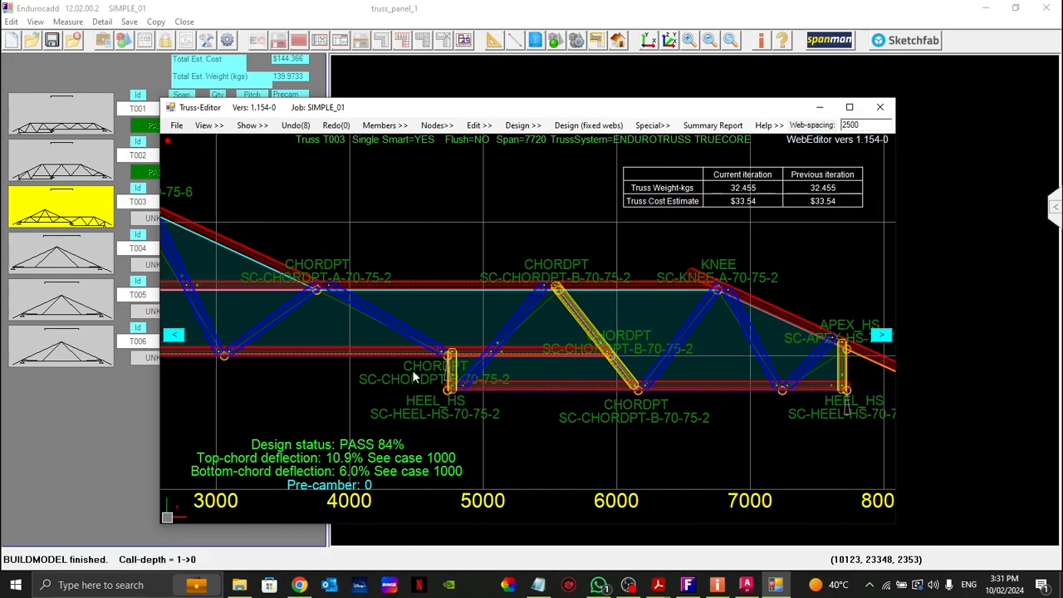
scroll(777, 394, up, 2)
scroll(777, 395, up, 2)
scroll(764, 398, down, 6)
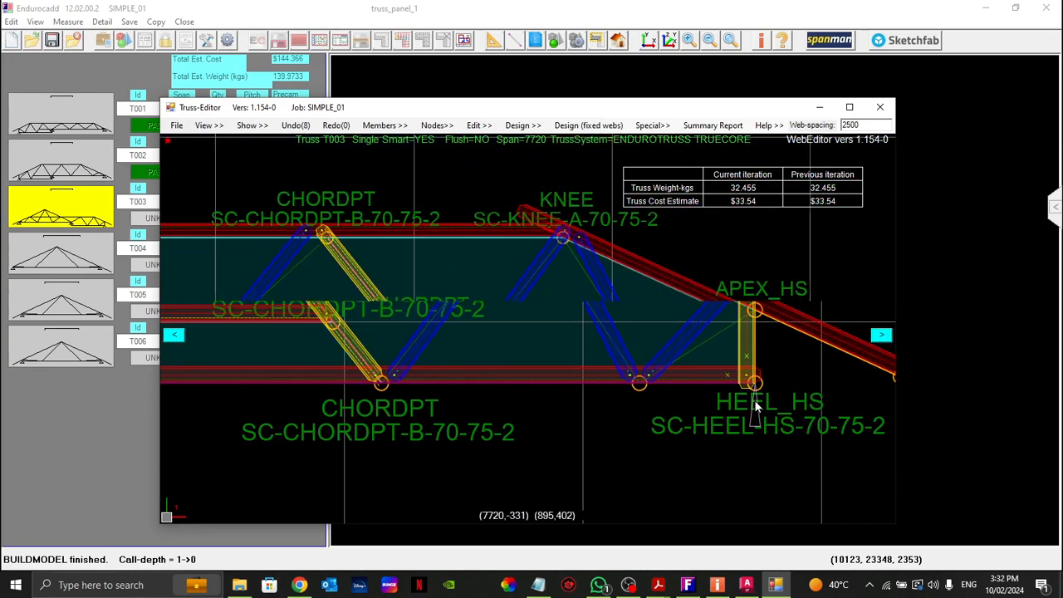
Step: Check the position of truss T003 on the roof plan, and move on to truss T004, accepting the BOM warning
drag(648, 106, 585, 497)
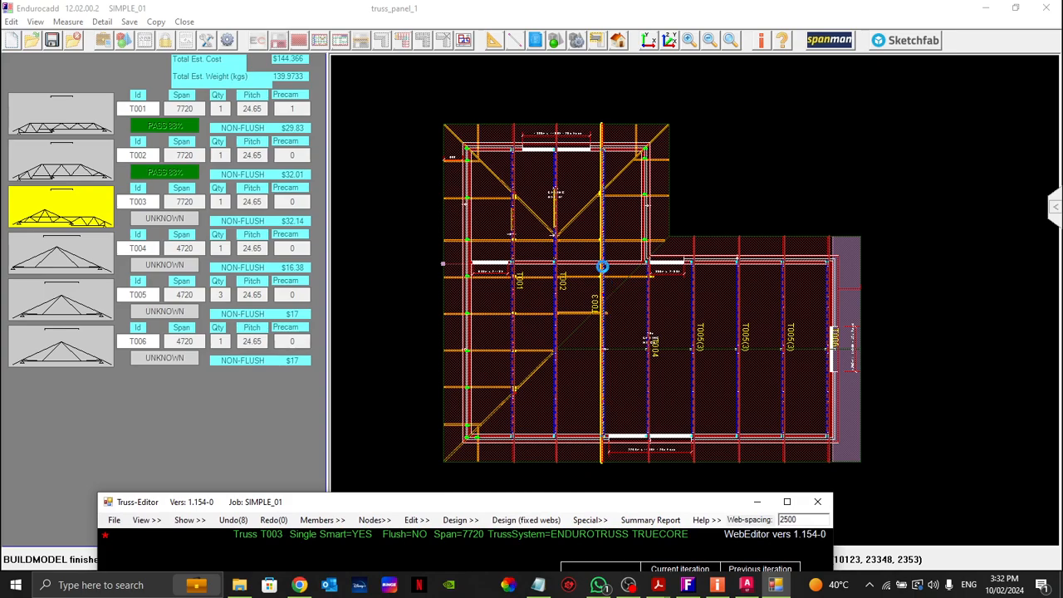
drag(530, 506, 558, 96)
scroll(578, 395, up, 2)
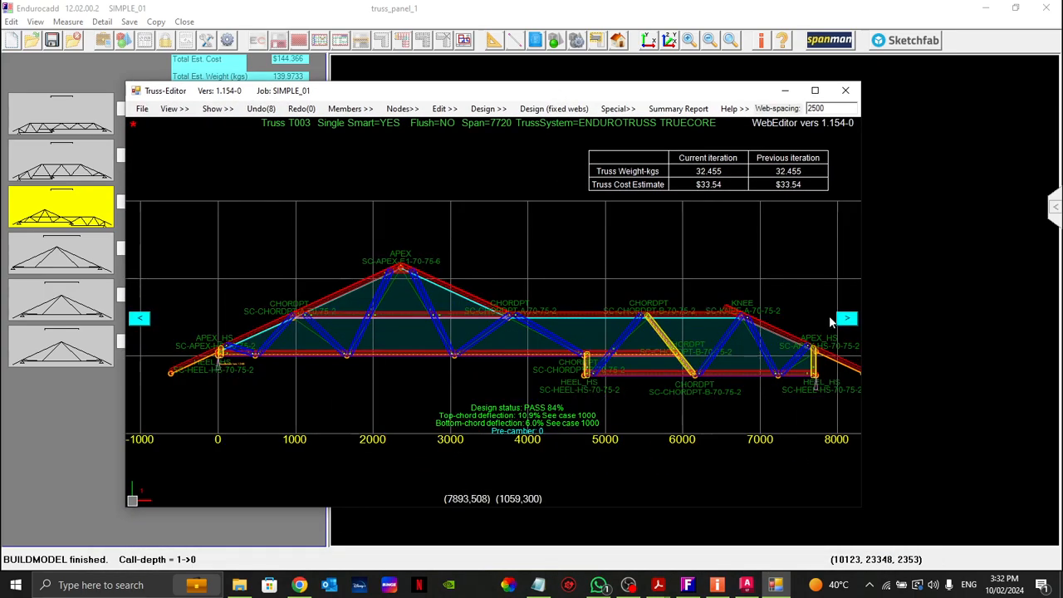
click(848, 316)
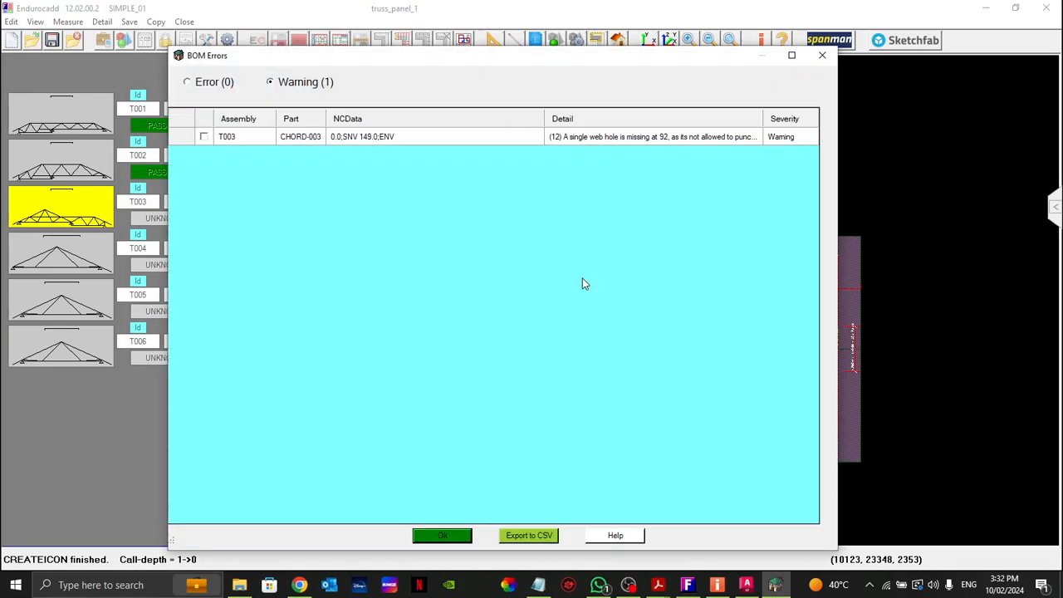
click(441, 535)
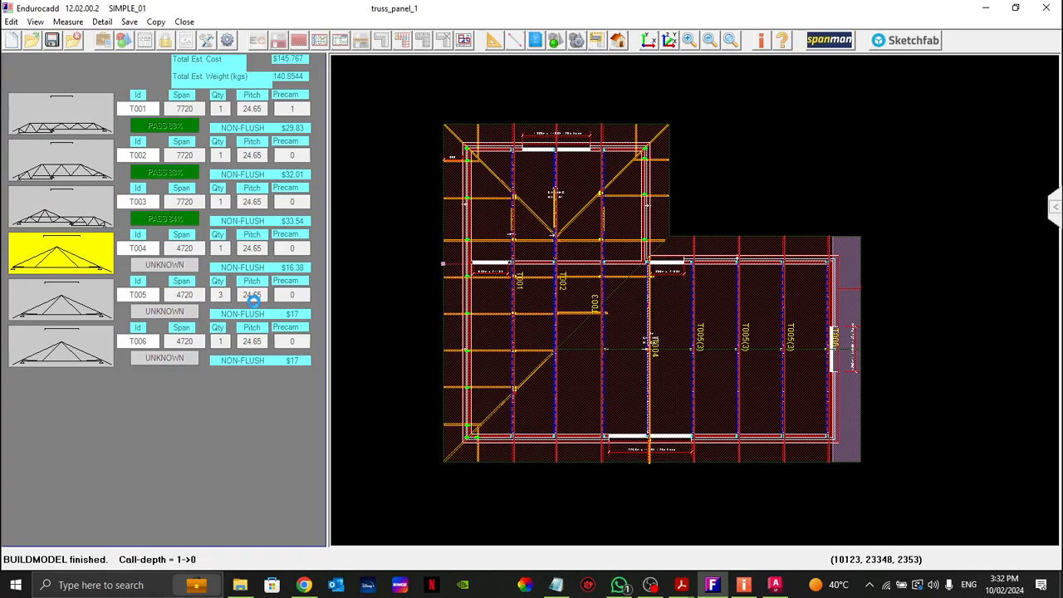
Step: Delete the two nearly flat webs running from the heels to the bottom-chord nodes of truss T004
scroll(282, 407, up, 2)
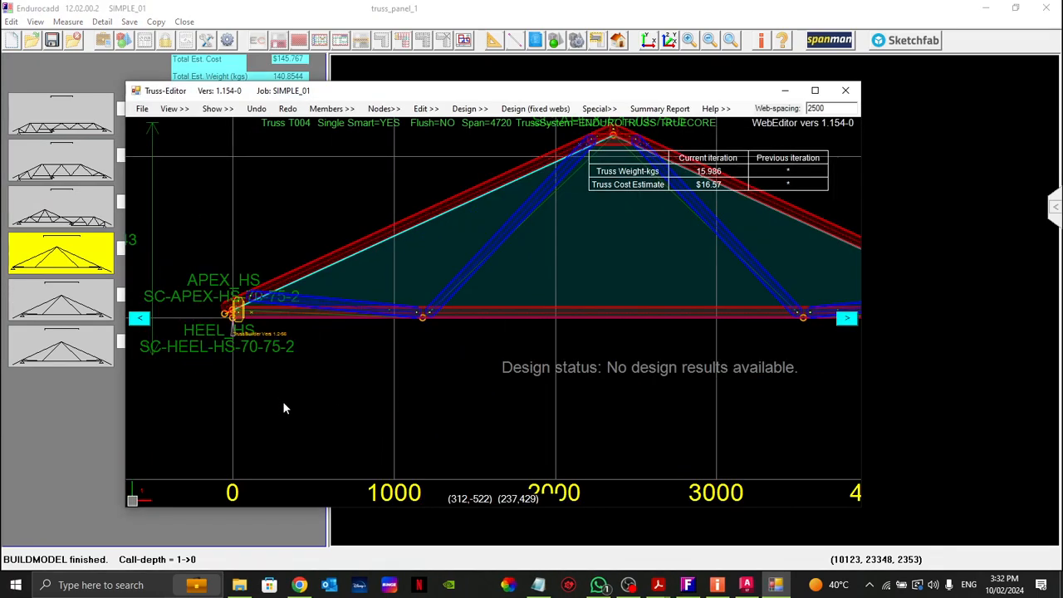
scroll(298, 350, down, 3)
scroll(289, 329, up, 2)
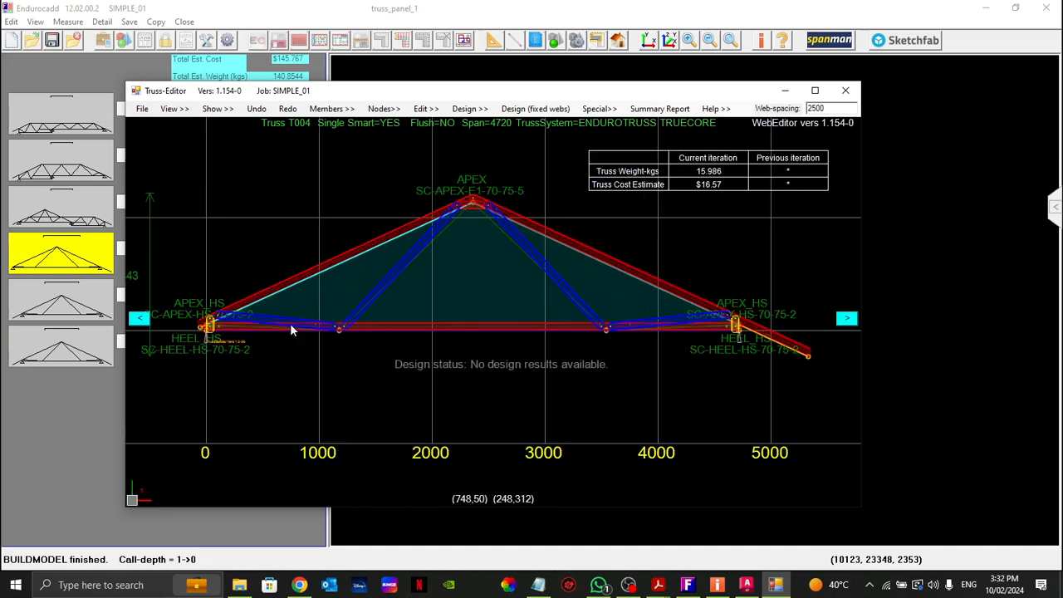
scroll(249, 324, up, 2)
right_click(249, 324)
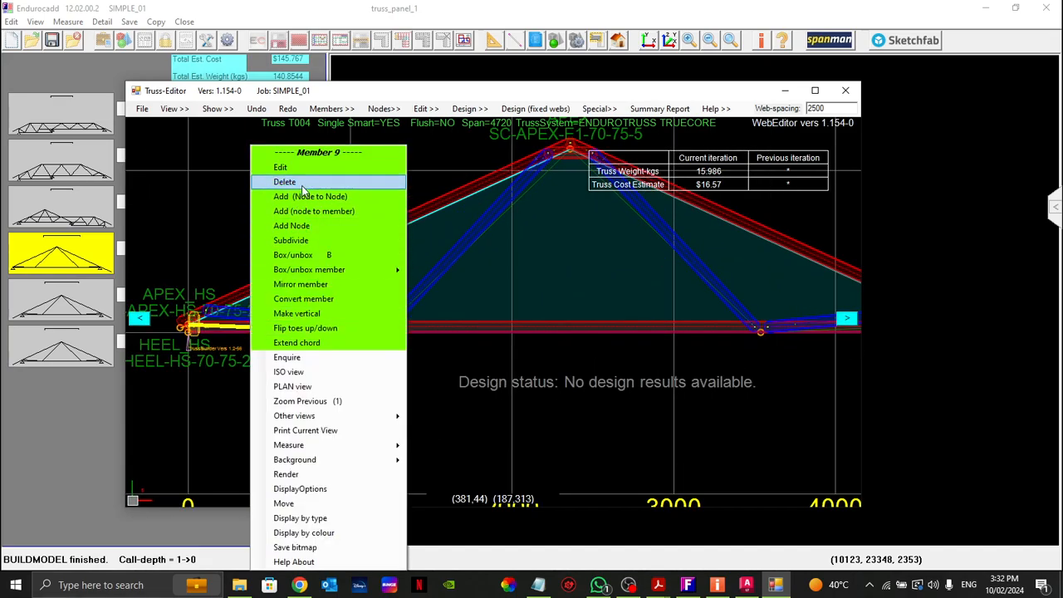
click(285, 182)
scroll(410, 311, down, 3)
scroll(552, 316, up, 2)
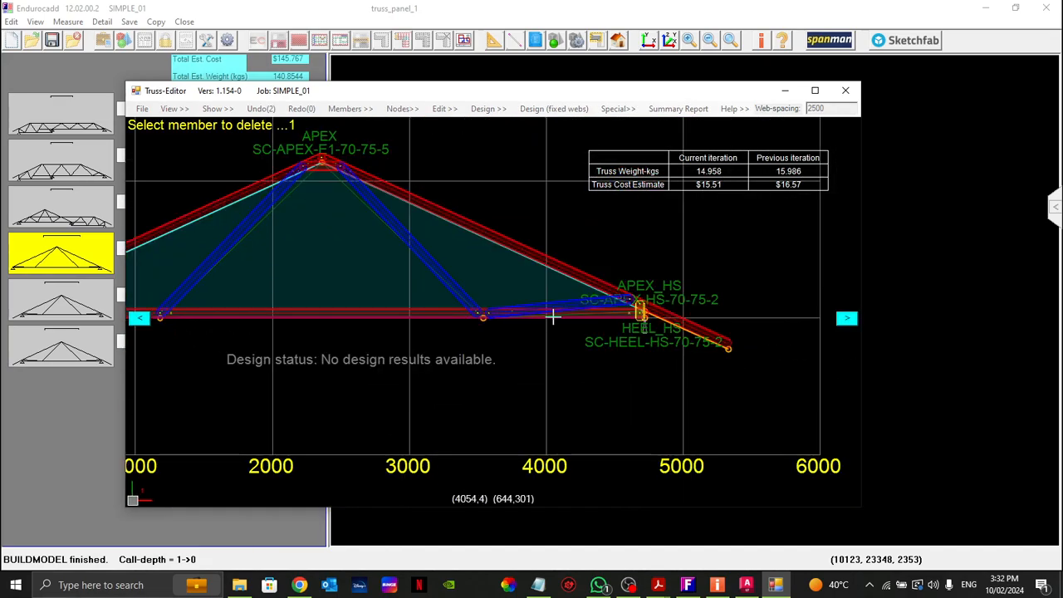
click(569, 310)
click(470, 301)
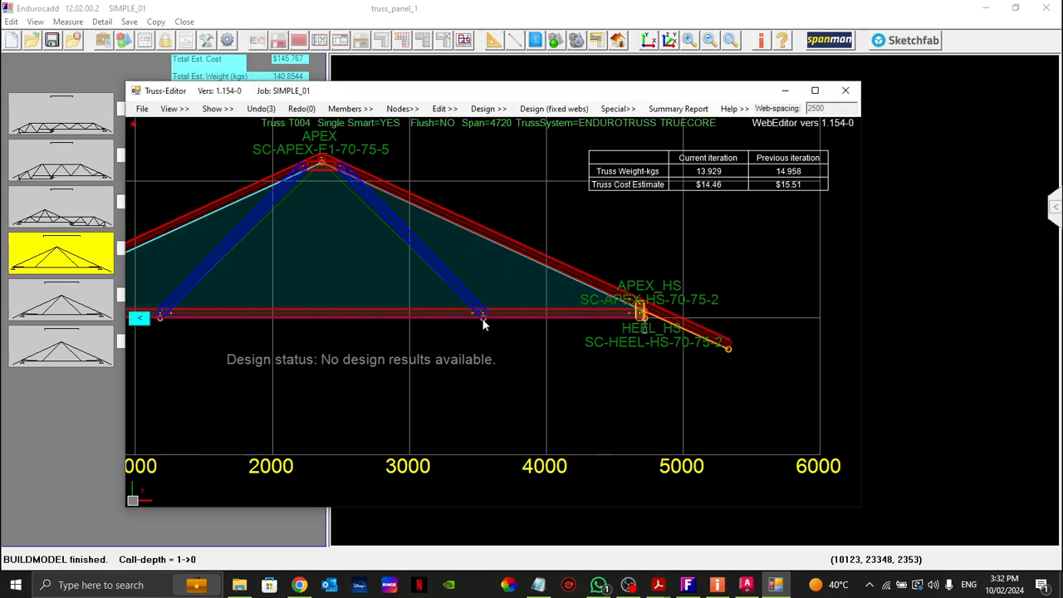
Step: Add a node-to-member web from each of the two bottom-chord nodes outward to the sloping top chord
right_click(485, 316)
click(604, 301)
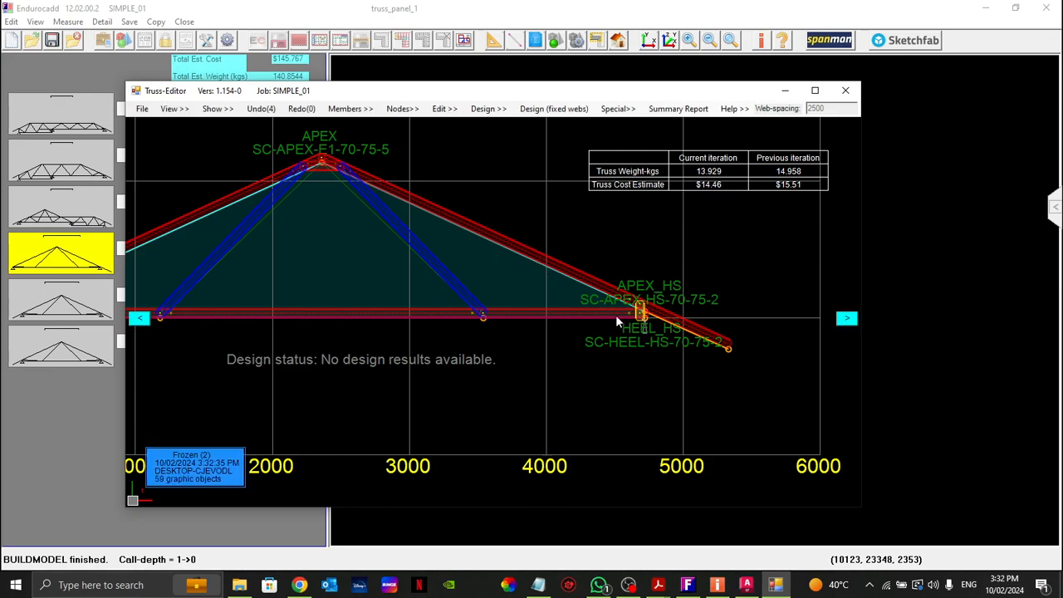
click(728, 357)
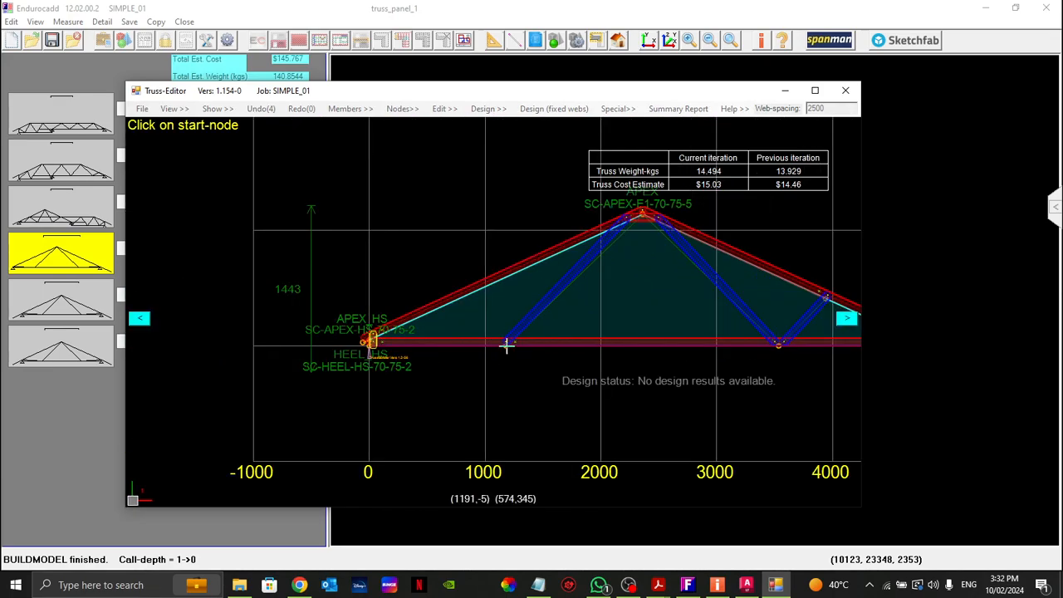
click(452, 303)
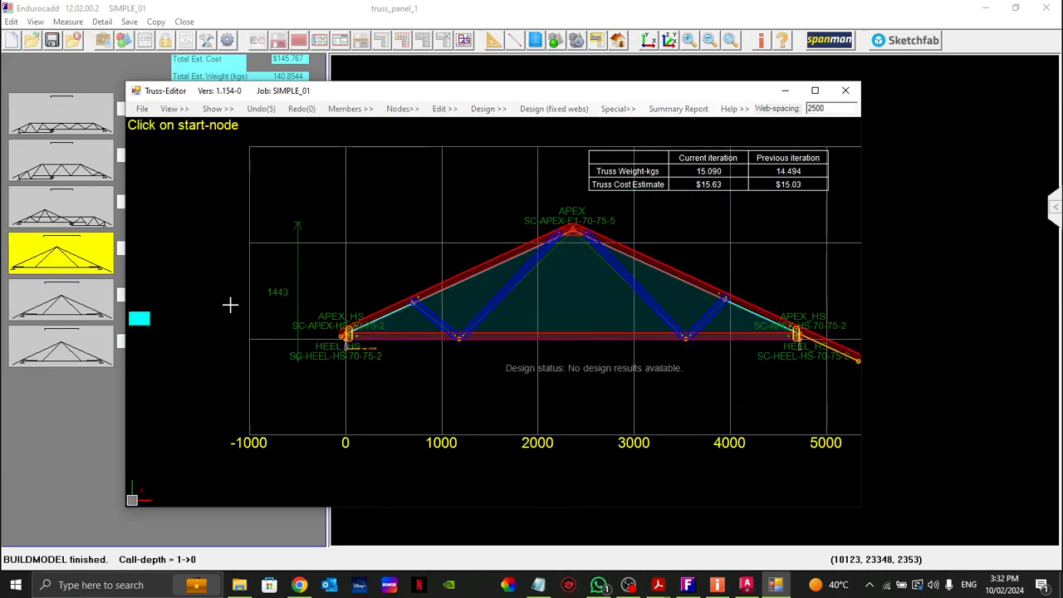
Step: Run the fixed-webs design on truss T004 and review the design status and overstressed members
click(552, 109)
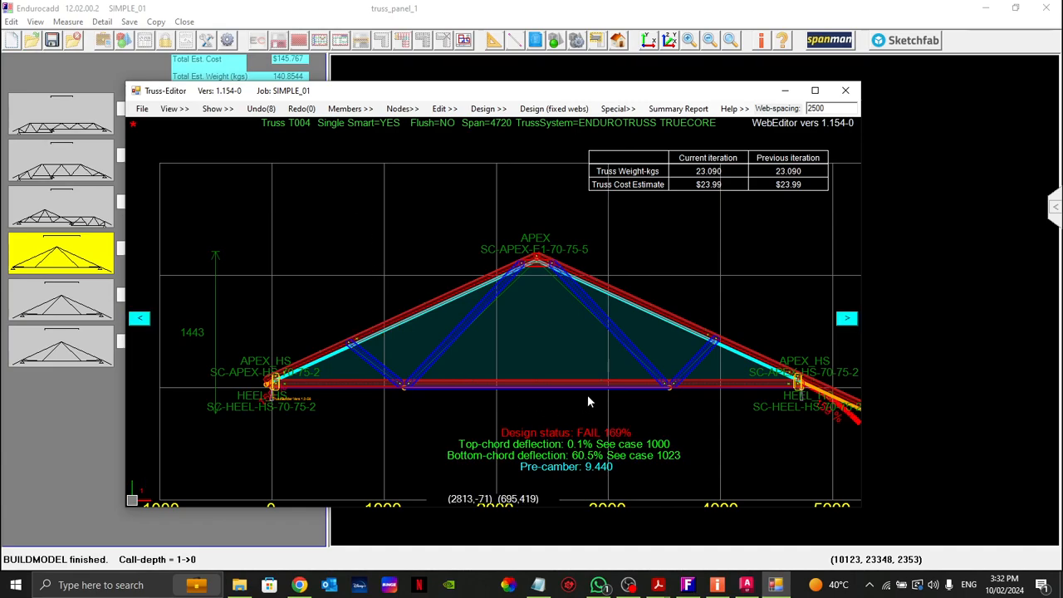
scroll(321, 326, down, 5)
scroll(463, 339, up, 6)
scroll(407, 324, up, 3)
scroll(423, 310, down, 5)
scroll(386, 329, up, 5)
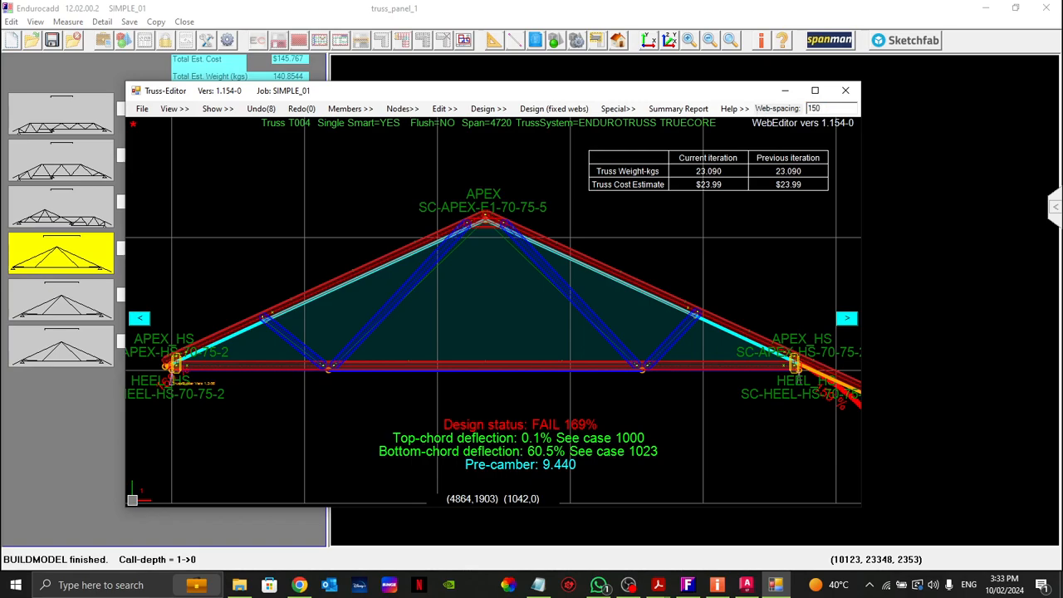
Step: Set the web spacing of truss T004 to 1500 and rerun the fixed-webs design
key(Return)
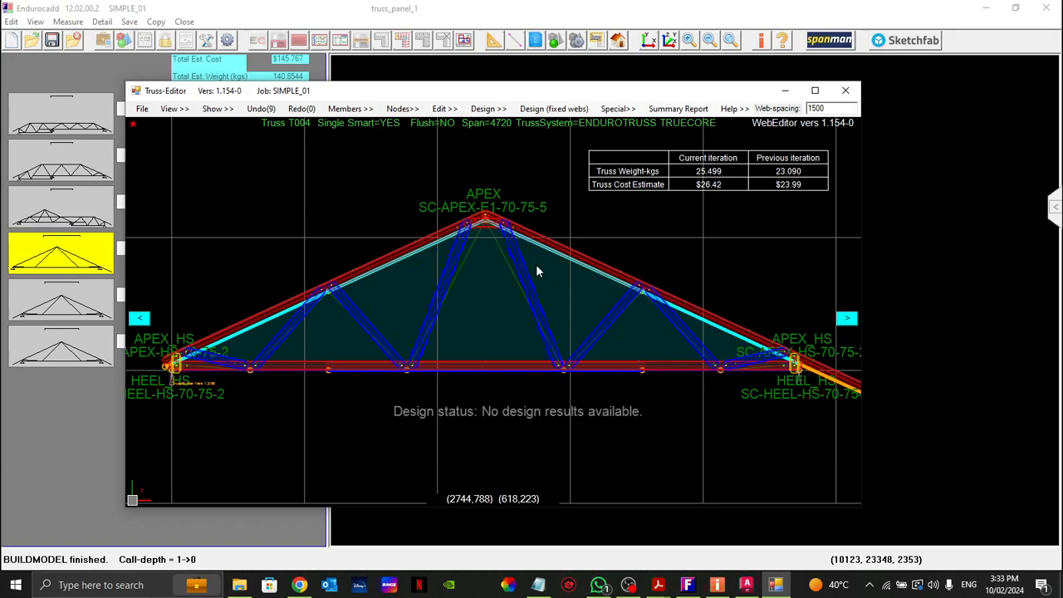
scroll(529, 268, down, 2)
click(532, 109)
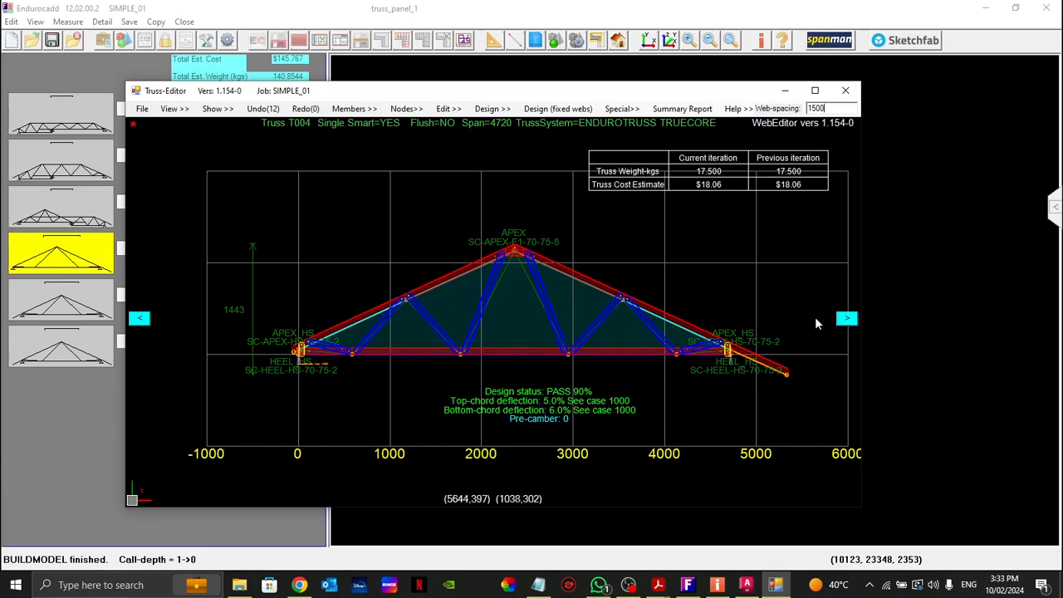
Step: Move on to truss T005, accepting the BOM warnings for T004
click(845, 318)
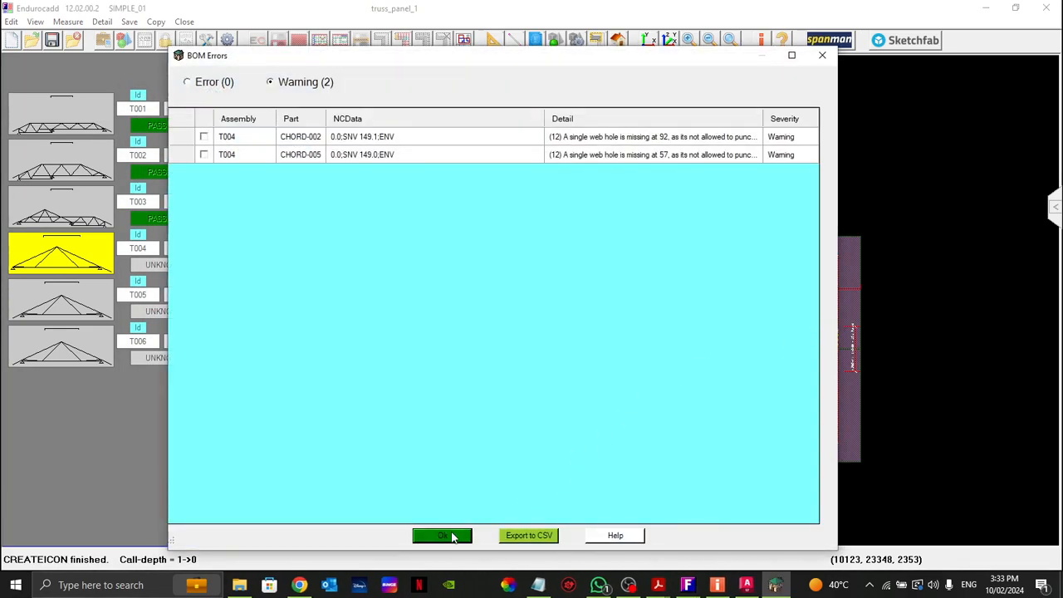
click(454, 536)
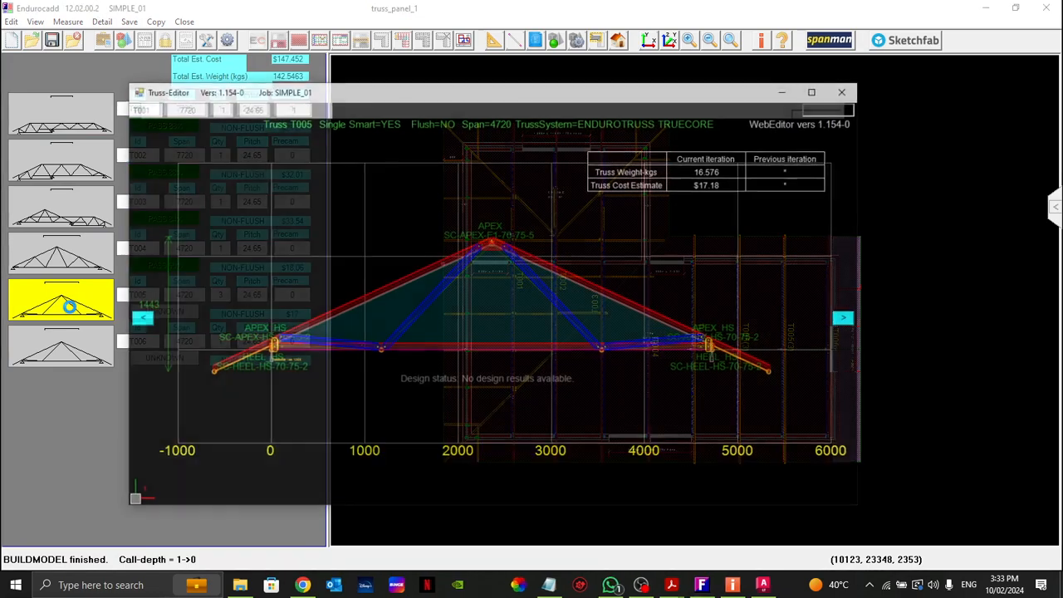
Step: Set the web spacing of truss T005 to 1500 and run the fixed-webs design
drag(826, 108, 766, 111)
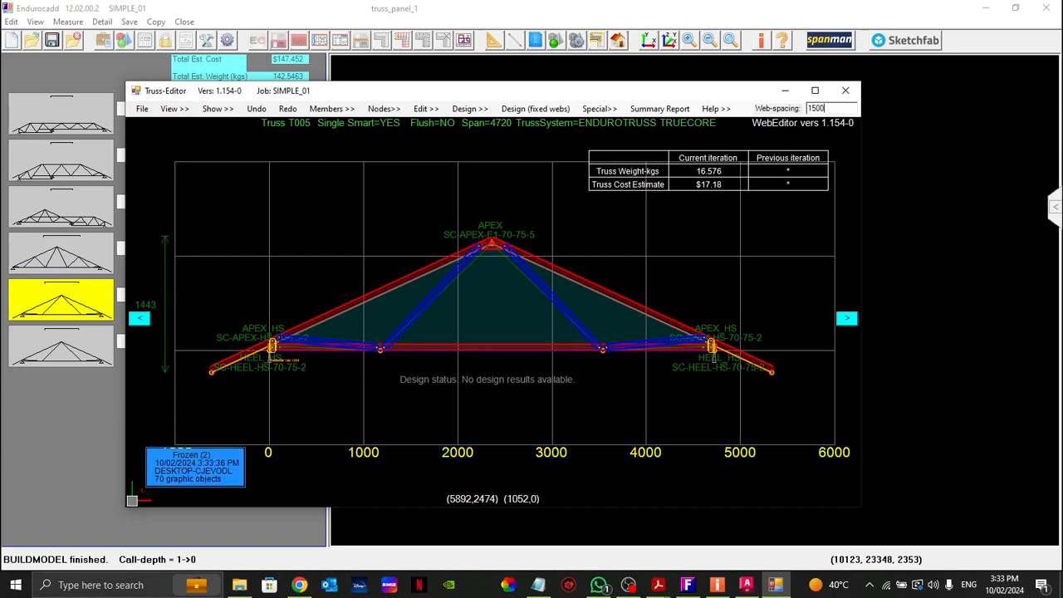
key(Return)
click(541, 111)
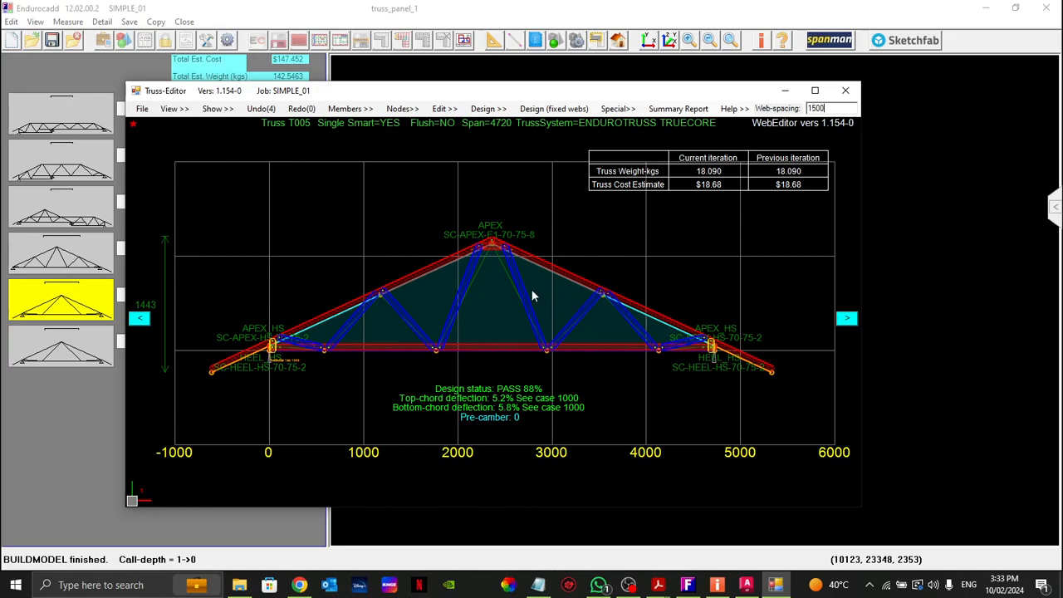
Step: Examine the apex joint of truss T005 up close, including its connector and the webs meeting there
scroll(491, 249, up, 1)
scroll(492, 247, up, 2)
scroll(493, 310, down, 1)
scroll(495, 288, up, 1)
scroll(493, 282, up, 1)
scroll(489, 278, down, 1)
scroll(488, 275, up, 2)
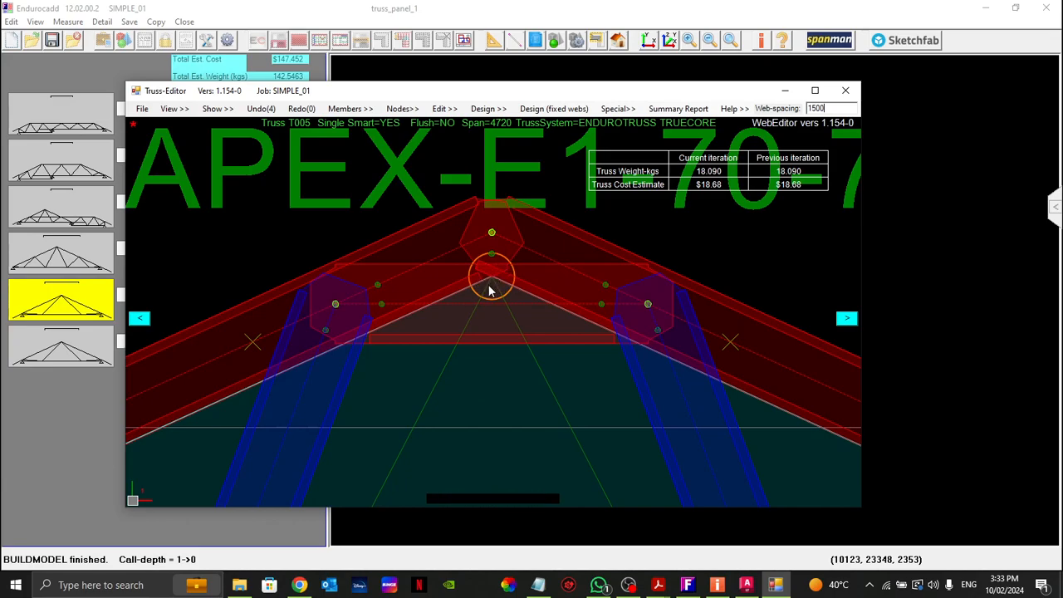
scroll(488, 278, down, 2)
scroll(491, 279, up, 2)
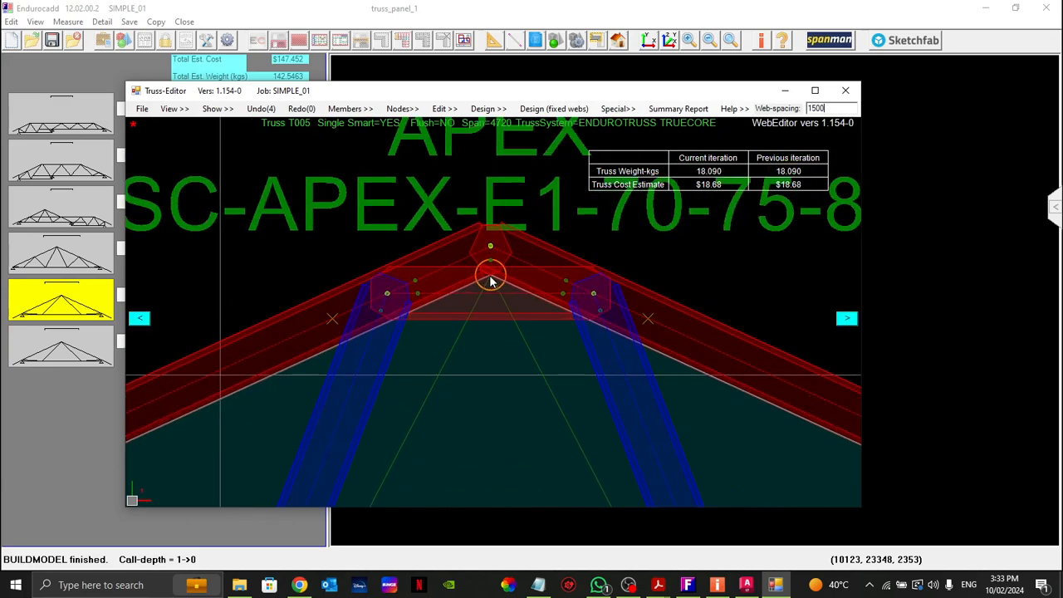
scroll(487, 277, down, 1)
Step: Review the apex node's connector options and connection check with Edit Node, and close it without making changes
right_click(484, 277)
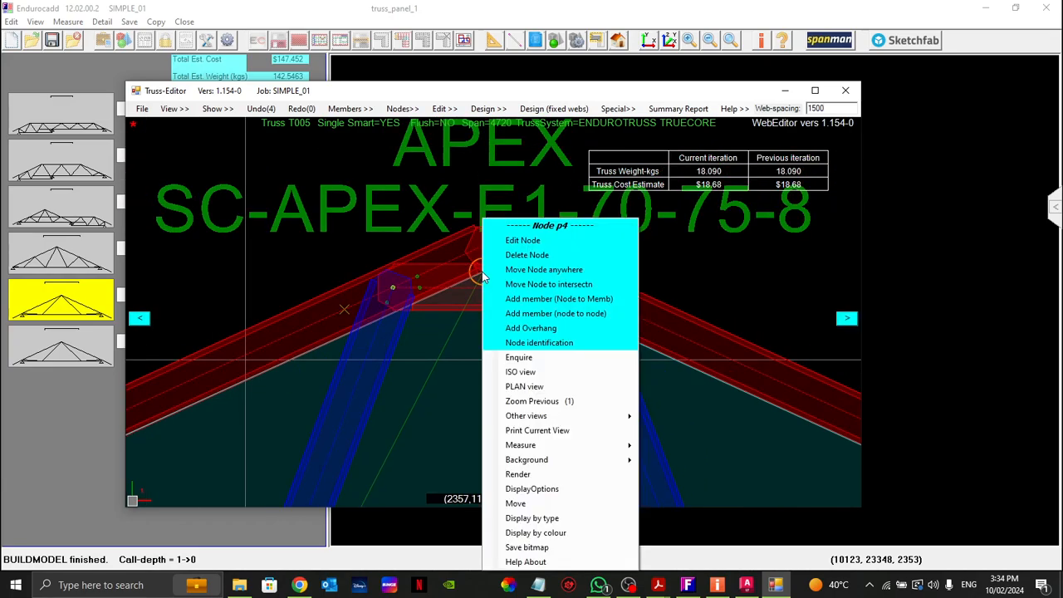
click(518, 240)
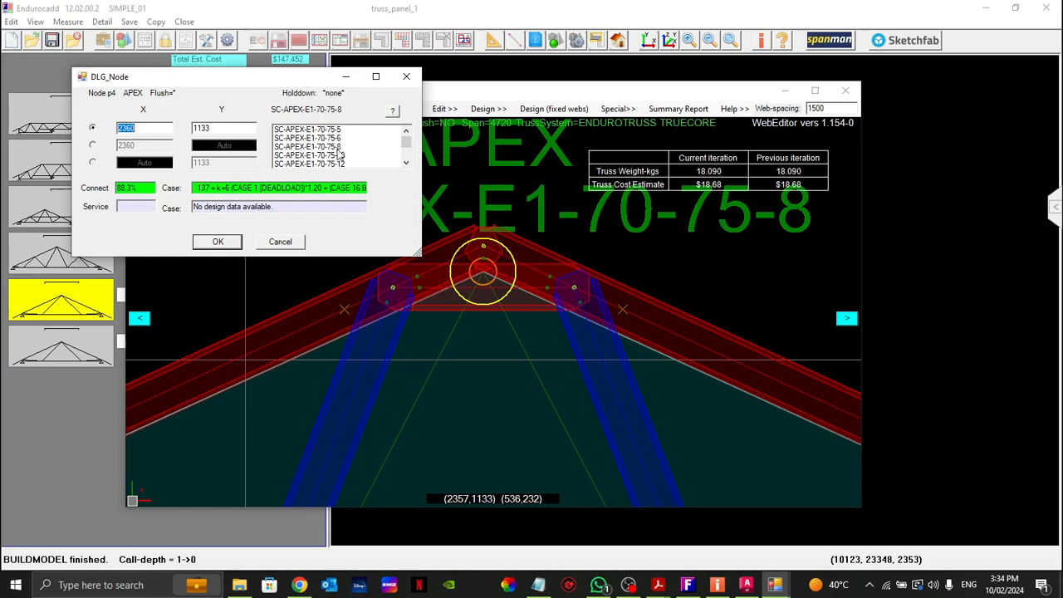
mouse_move(408, 150)
mouse_down()
mouse_move(407, 160)
mouse_move(406, 138)
mouse_up()
mouse_move(227, 79)
mouse_down()
mouse_move(226, 89)
mouse_move(242, 91)
mouse_up()
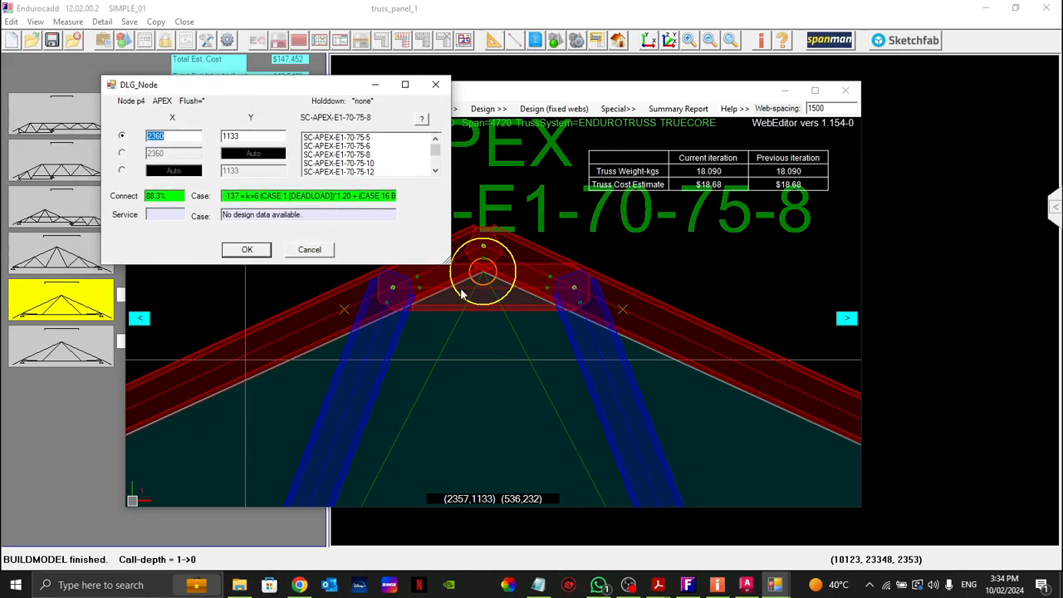
click(306, 253)
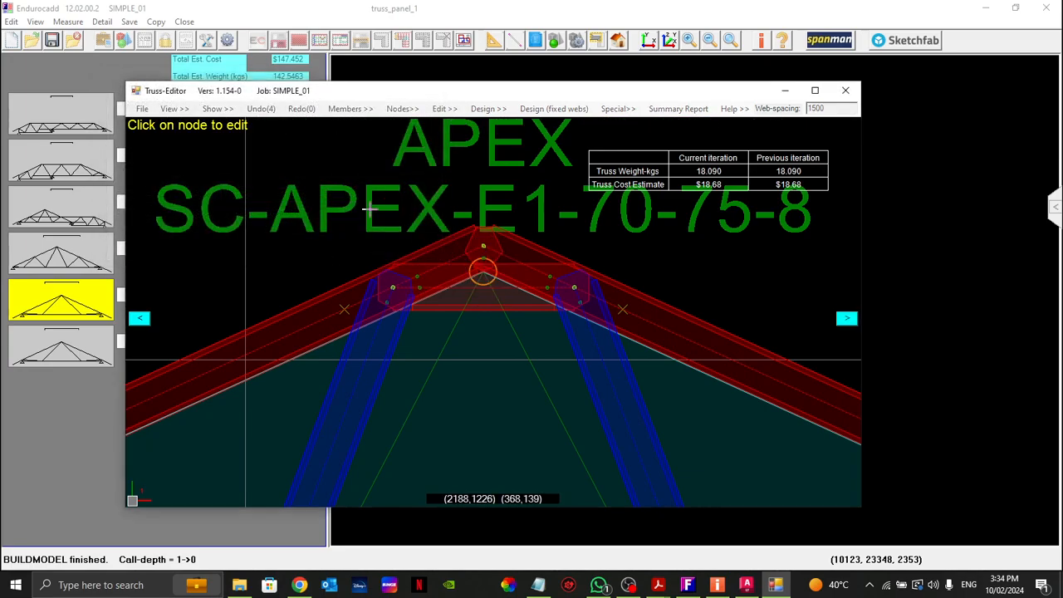
Step: Move on to truss T006, accepting the BOM warnings for T005
scroll(374, 208, down, 2)
scroll(371, 206, down, 4)
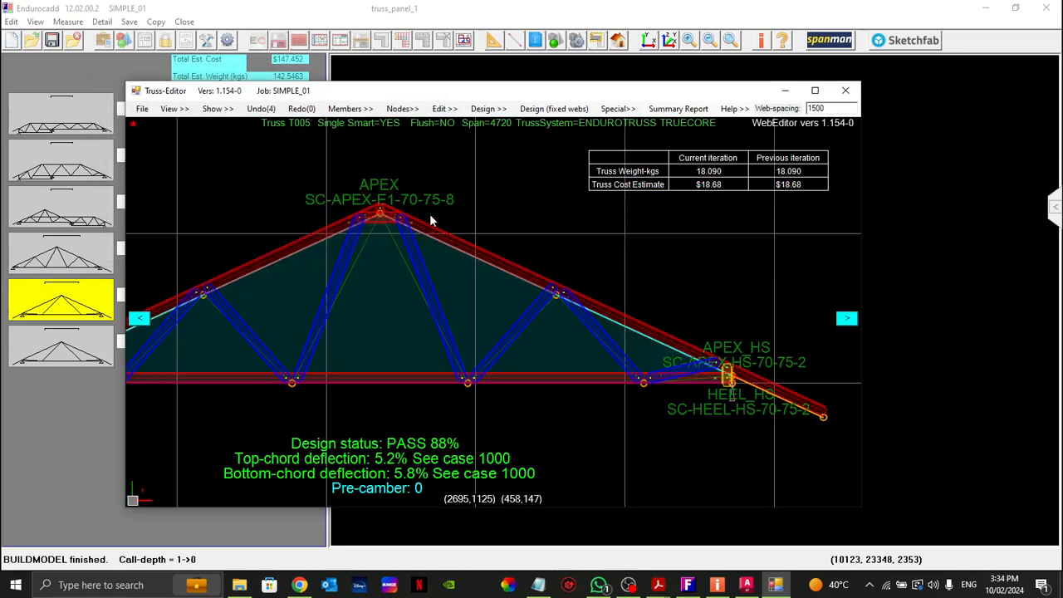
click(847, 318)
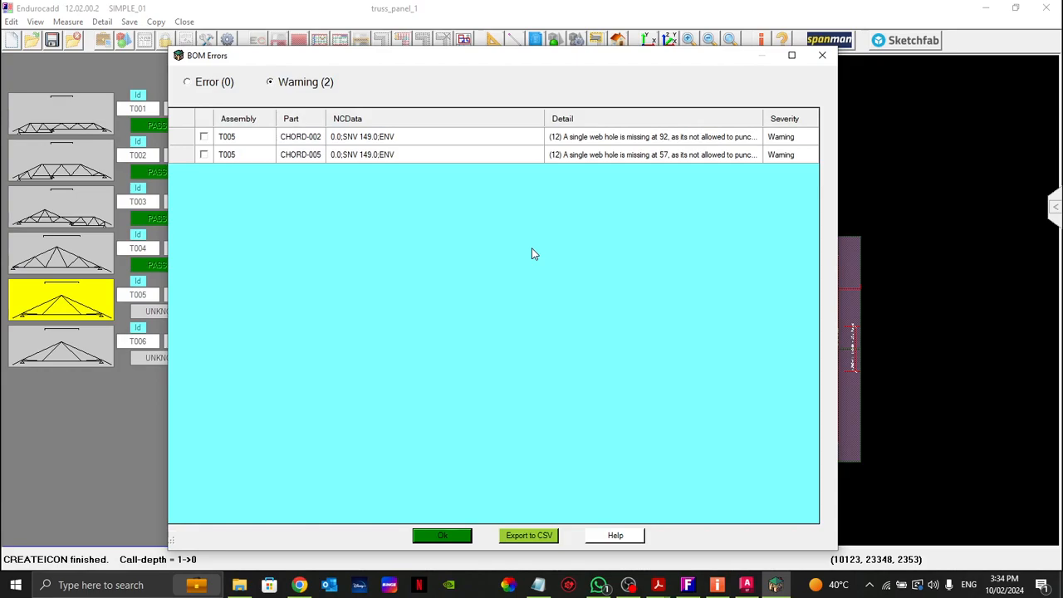
click(441, 535)
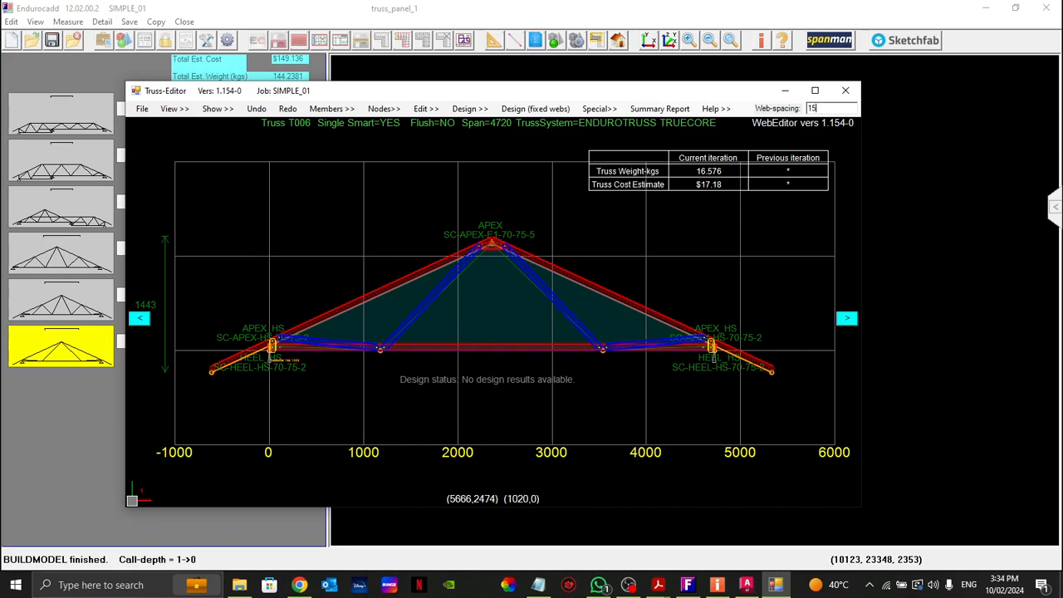
Step: Set the web spacing of truss T006 to 1500 and run the fixed-webs design, accepting the BOM warnings when leaving it
key(Return)
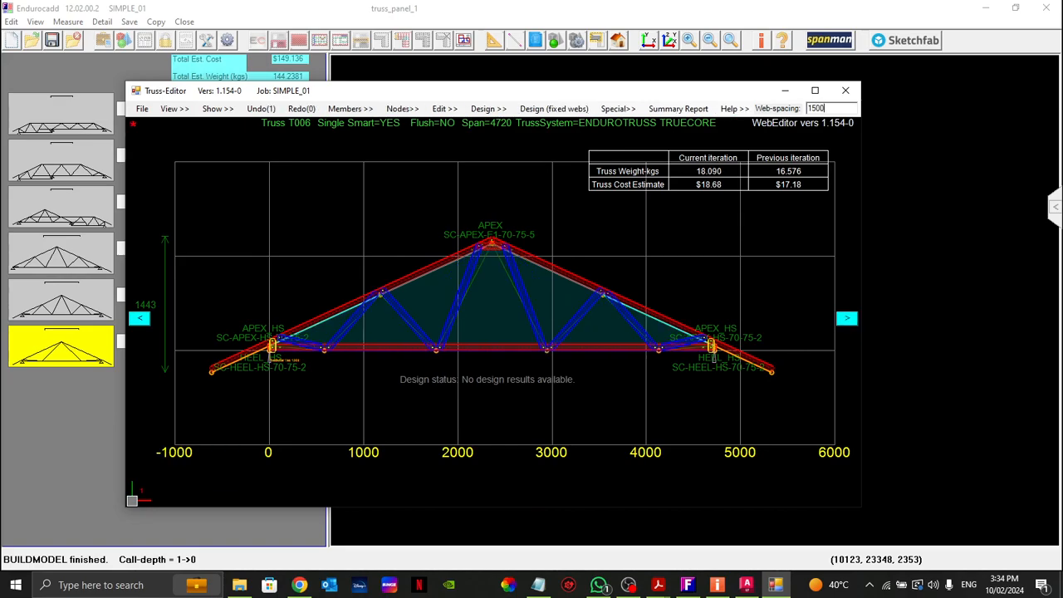
click(550, 108)
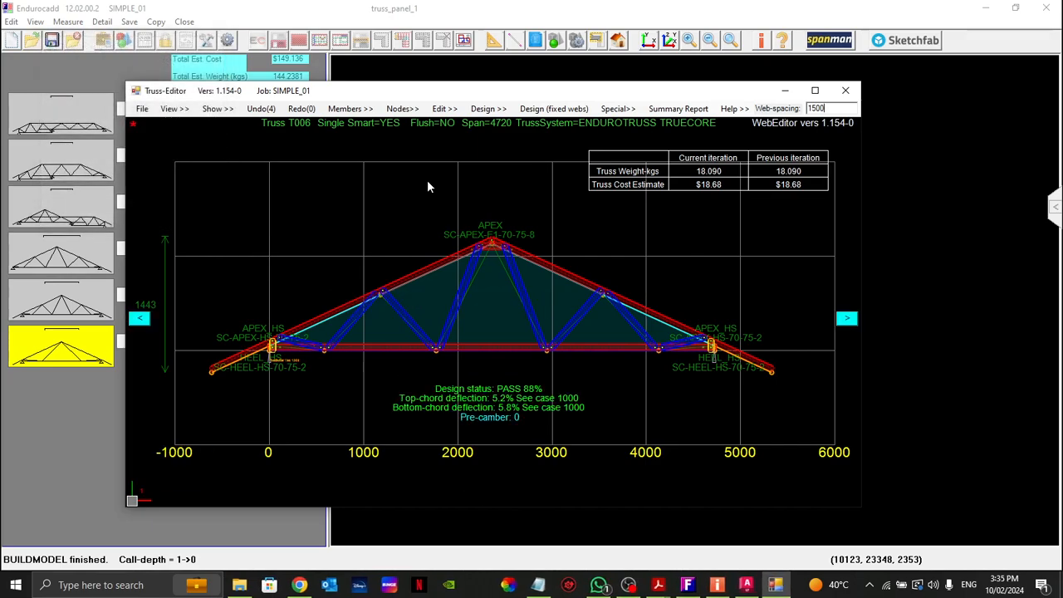
click(845, 318)
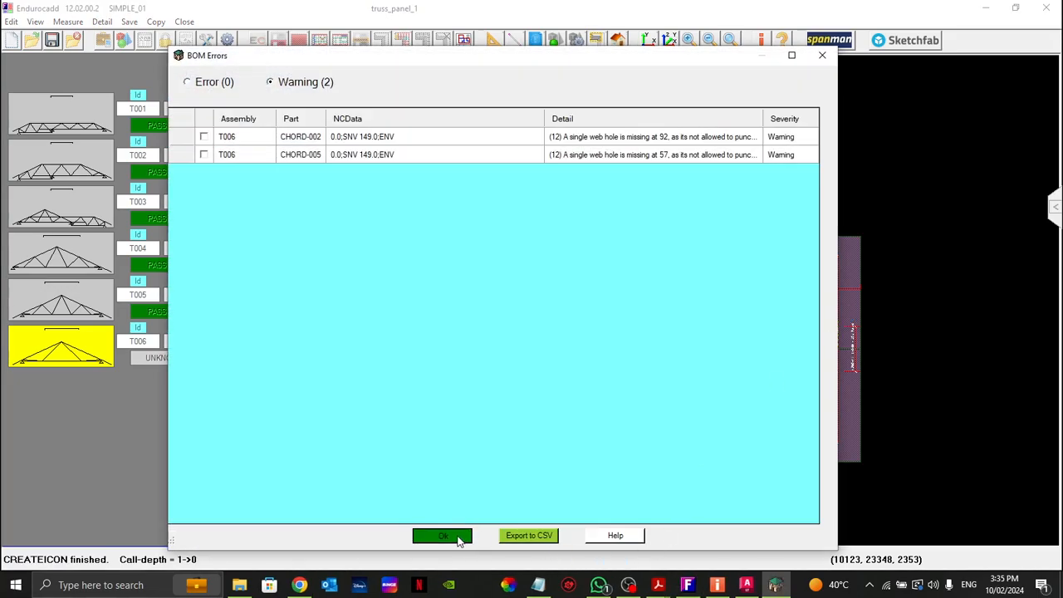
click(459, 538)
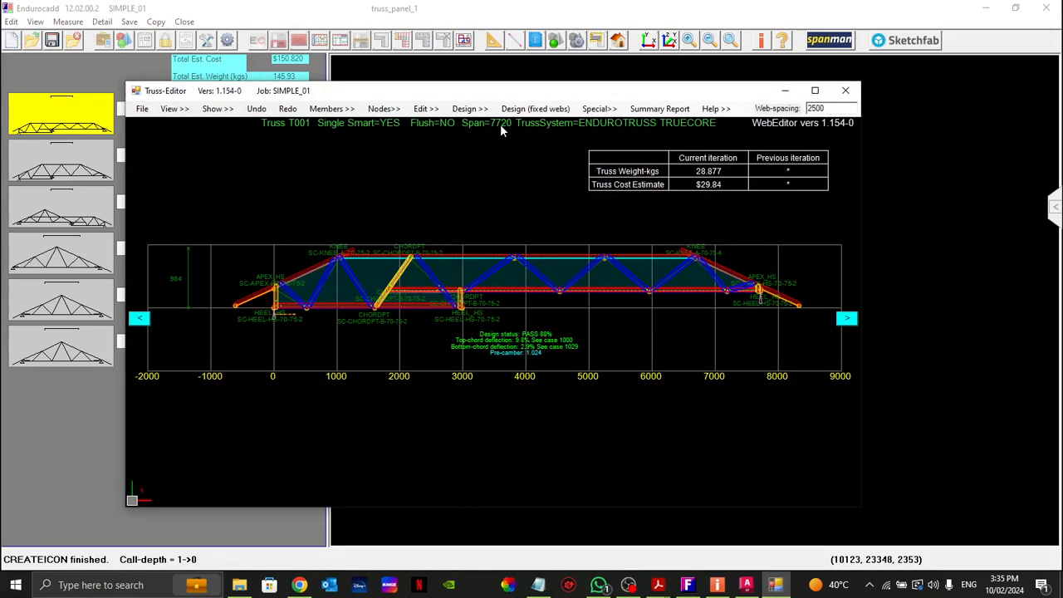
Step: Close the Truss-Editor and the truss list to return to the roof components
drag(467, 97, 490, 92)
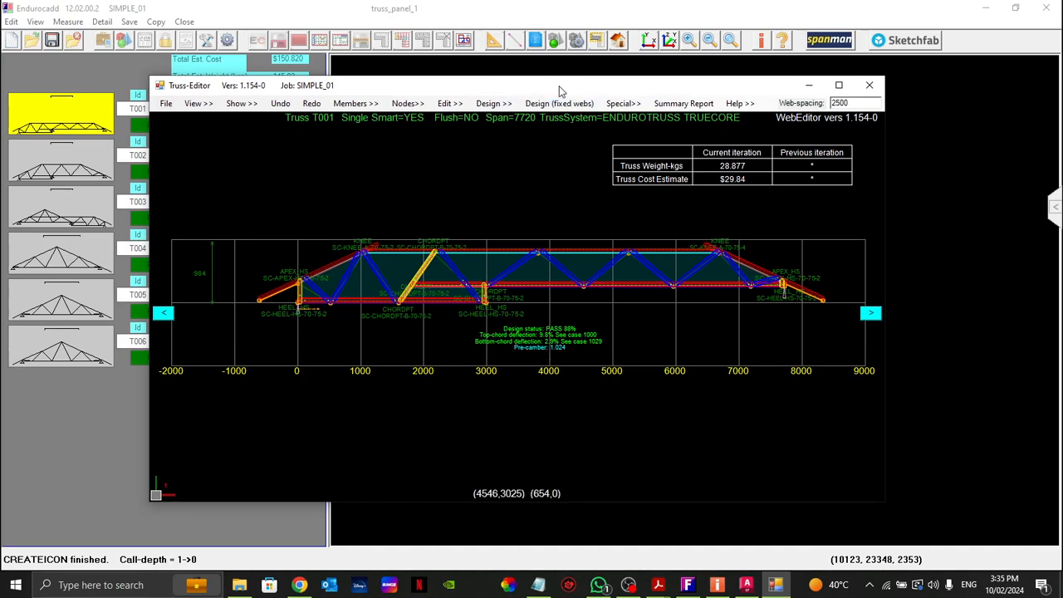
drag(509, 93, 510, 90)
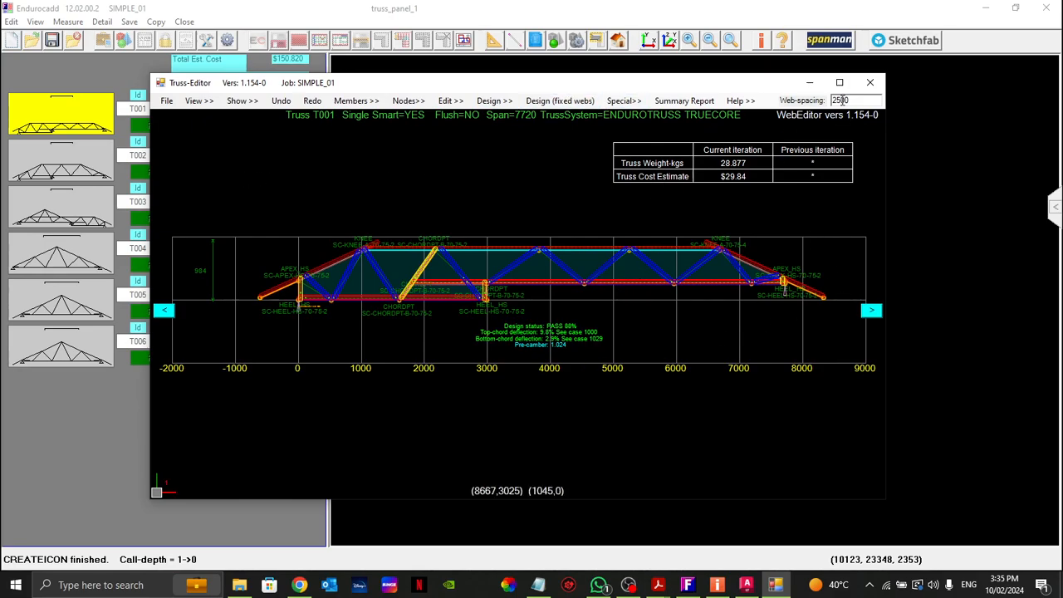
click(869, 84)
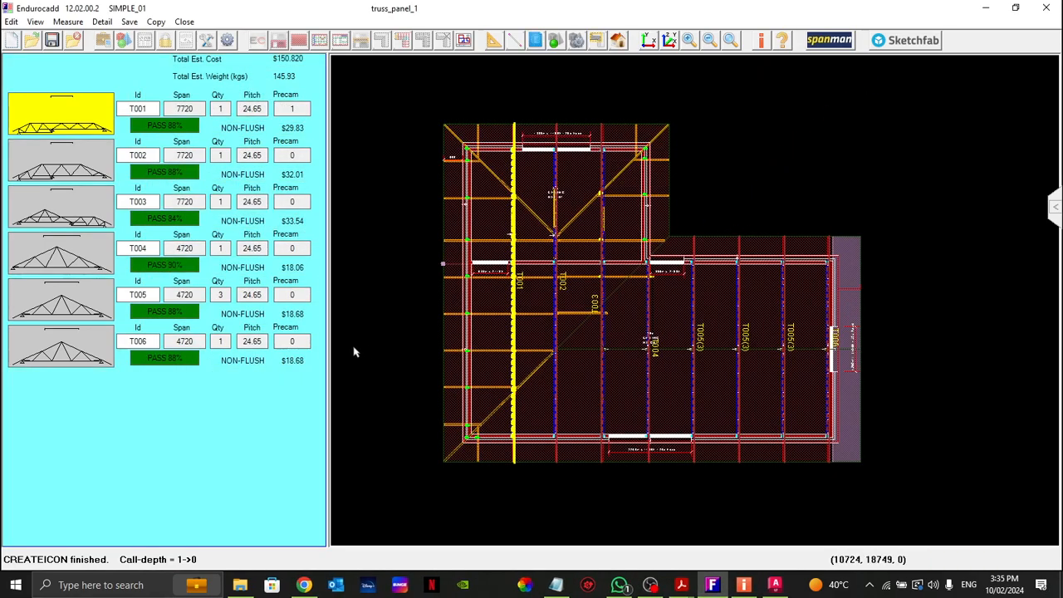
click(185, 22)
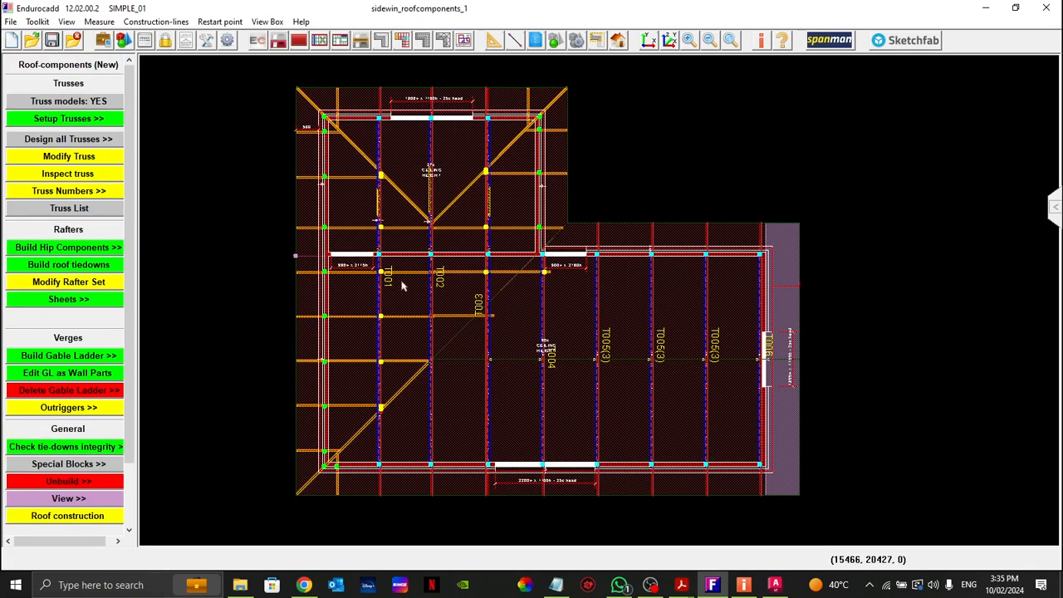
Step: Examine in plan where the common rafters and hip rafters meet trusses T001, T002 and T003 around the internal wall
right_click(804, 195)
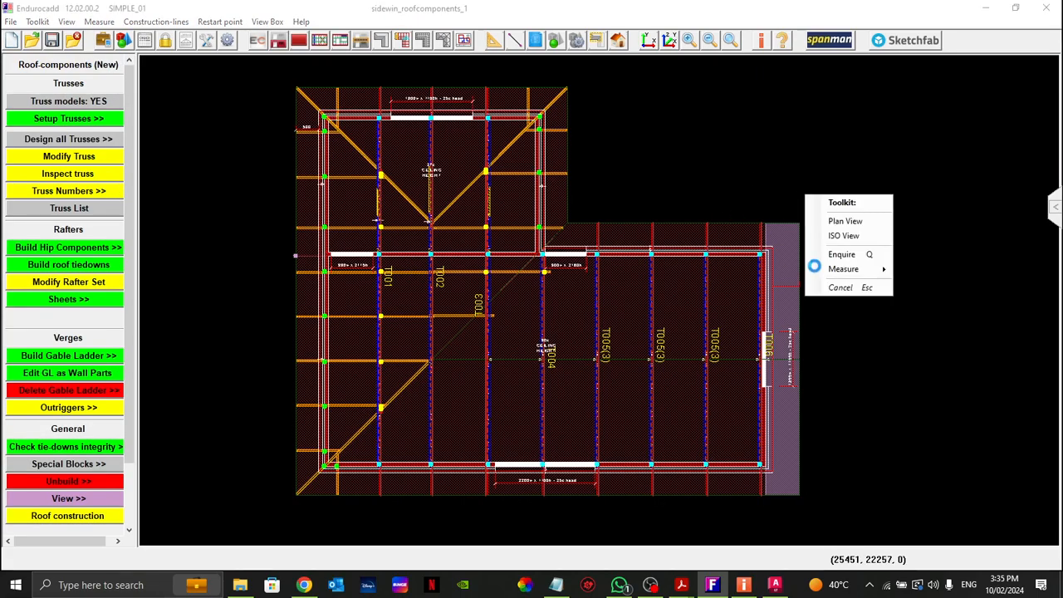
click(841, 289)
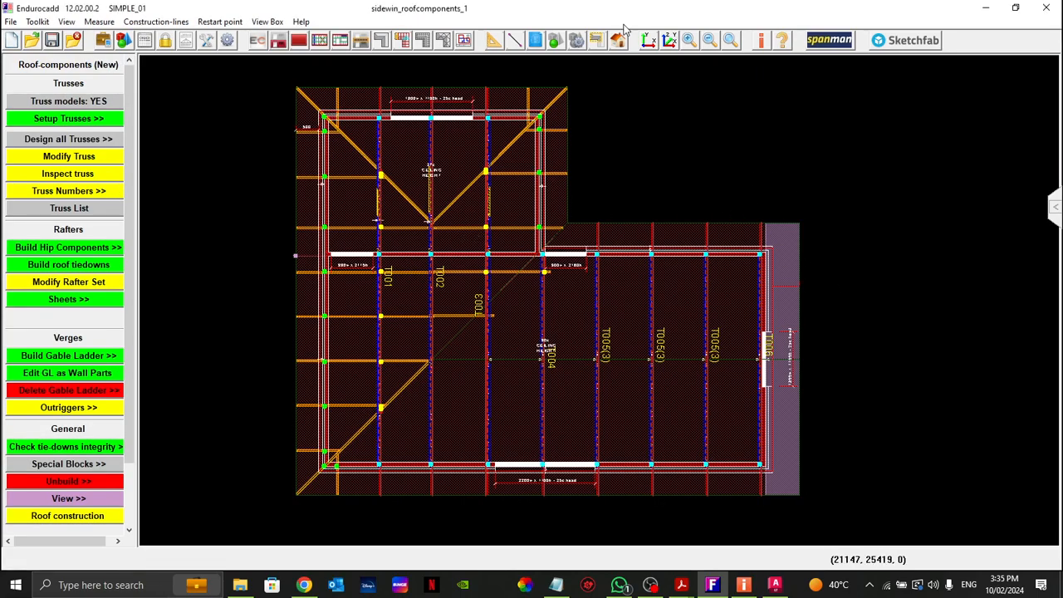
scroll(426, 177, up, 5)
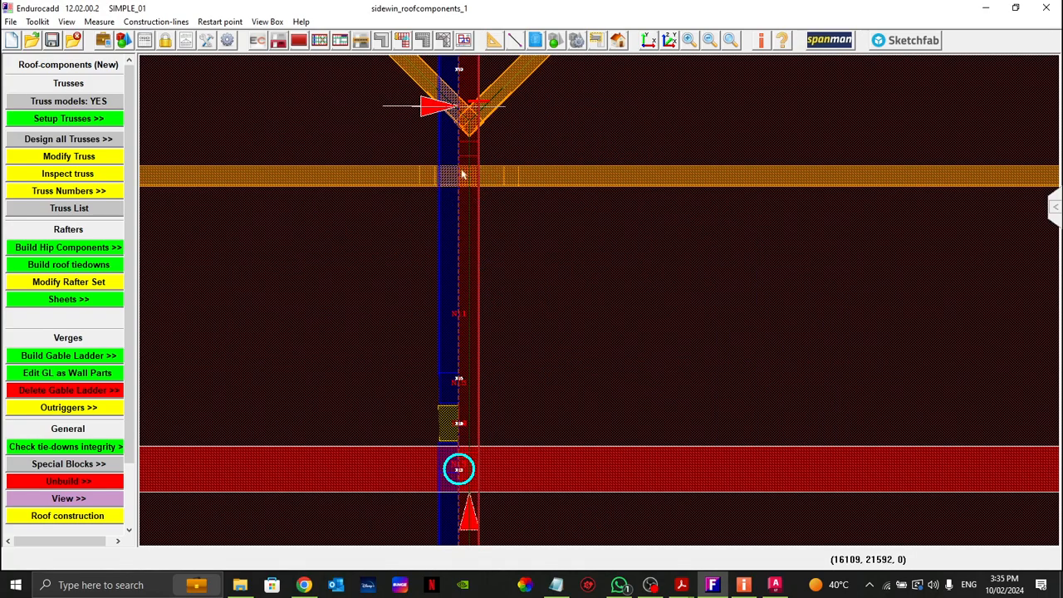
scroll(457, 145, down, 5)
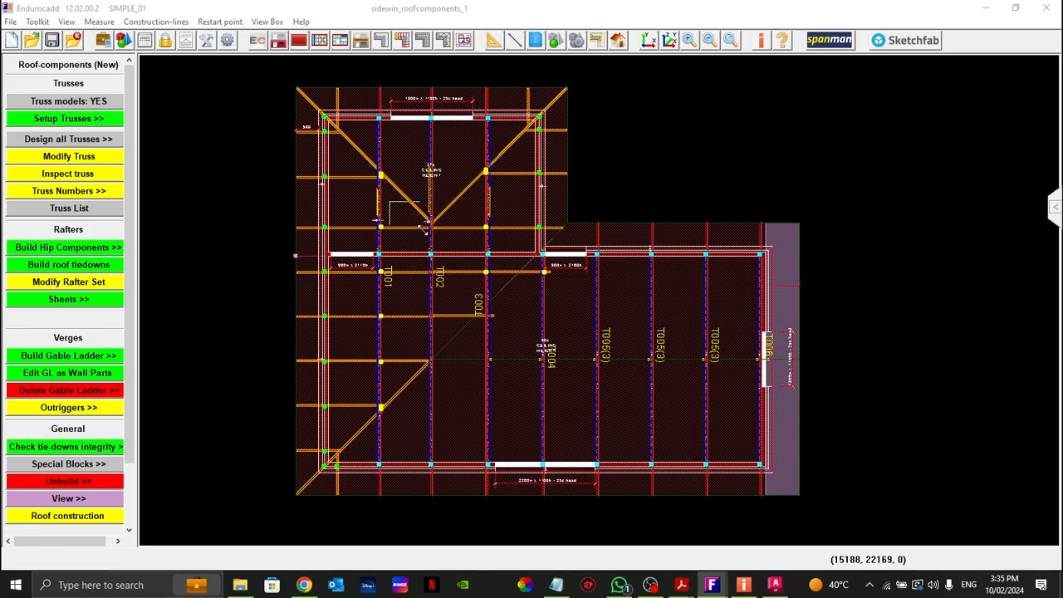
scroll(397, 237, up, 5)
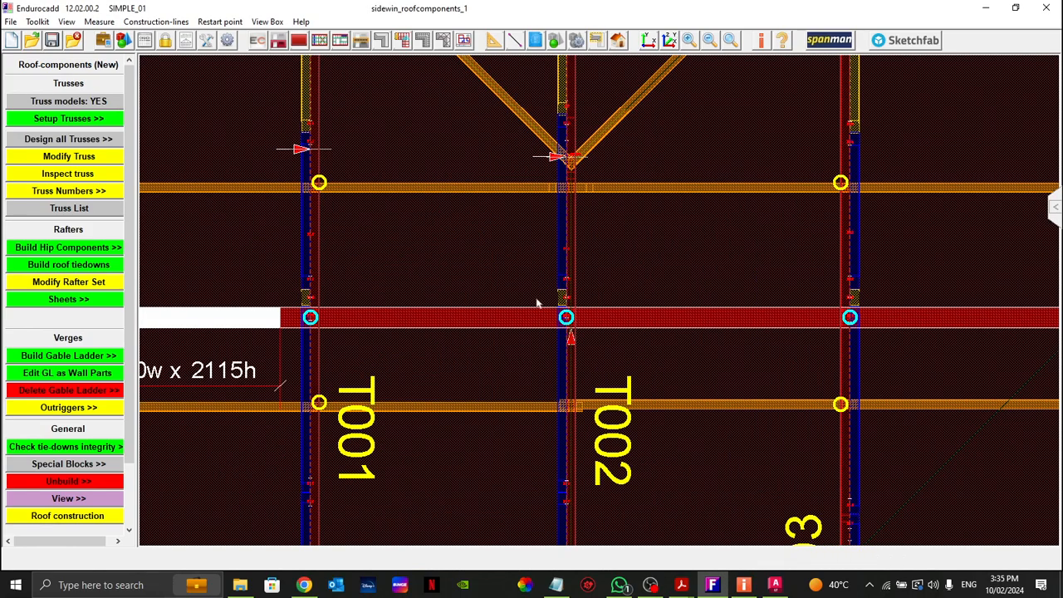
scroll(515, 232, down, 5)
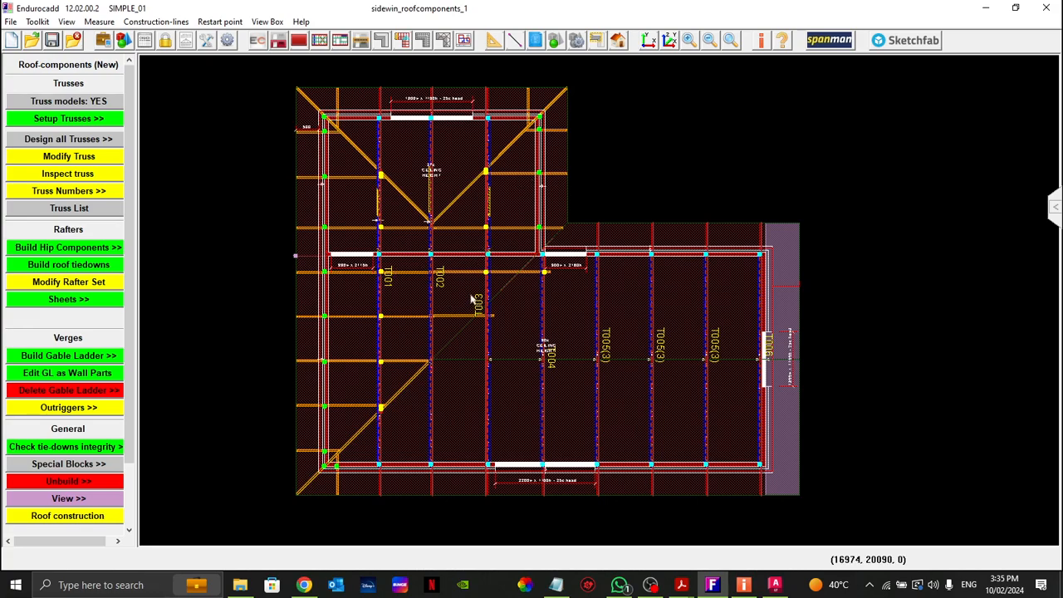
Step: Show the roof components in the 3D viewer and examine the rafters meeting at the trusses up close
click(623, 40)
click(654, 76)
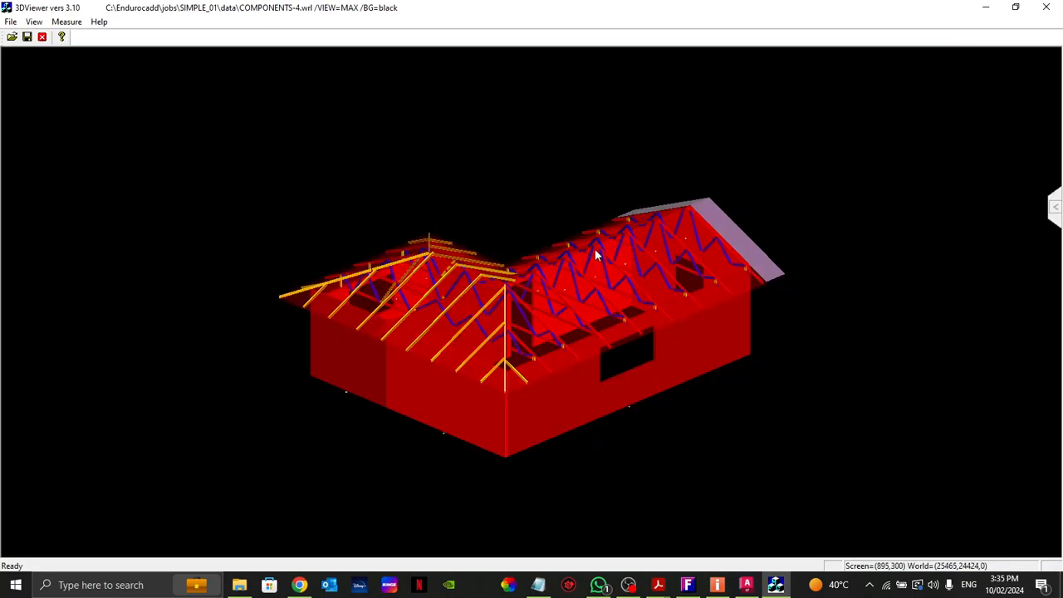
scroll(580, 347, up, 5)
mouse_move(580, 347)
mouse_down()
mouse_move(678, 341)
mouse_move(614, 351)
mouse_move(594, 319)
mouse_move(615, 308)
mouse_move(532, 292)
mouse_move(506, 207)
mouse_move(503, 261)
mouse_move(567, 380)
mouse_up()
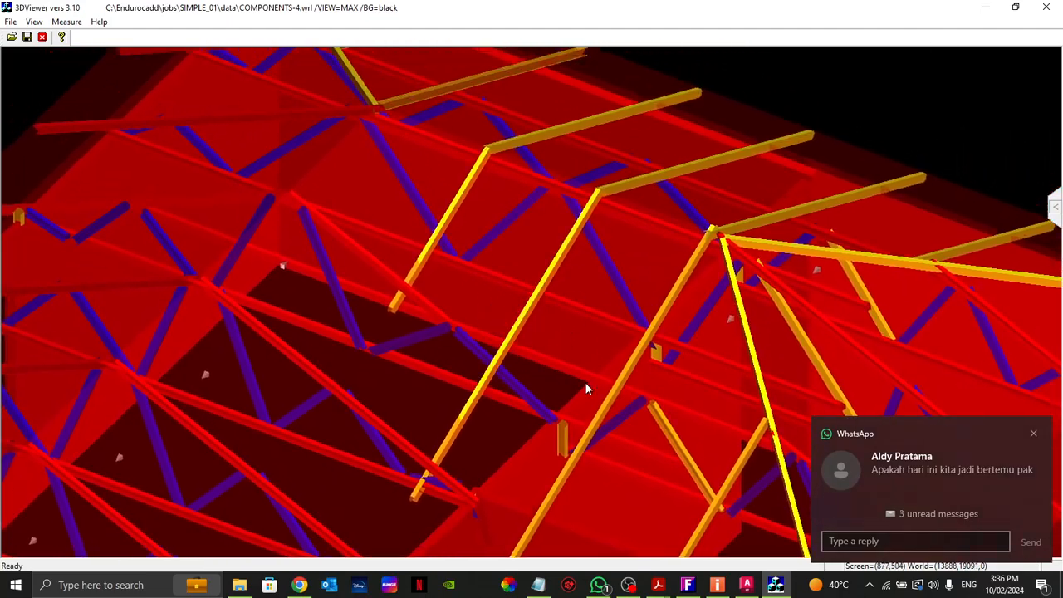
click(1033, 434)
scroll(497, 347, up, 5)
drag(434, 318, 418, 299)
middle_drag(363, 322, 276, 279)
middle_drag(173, 251, 313, 406)
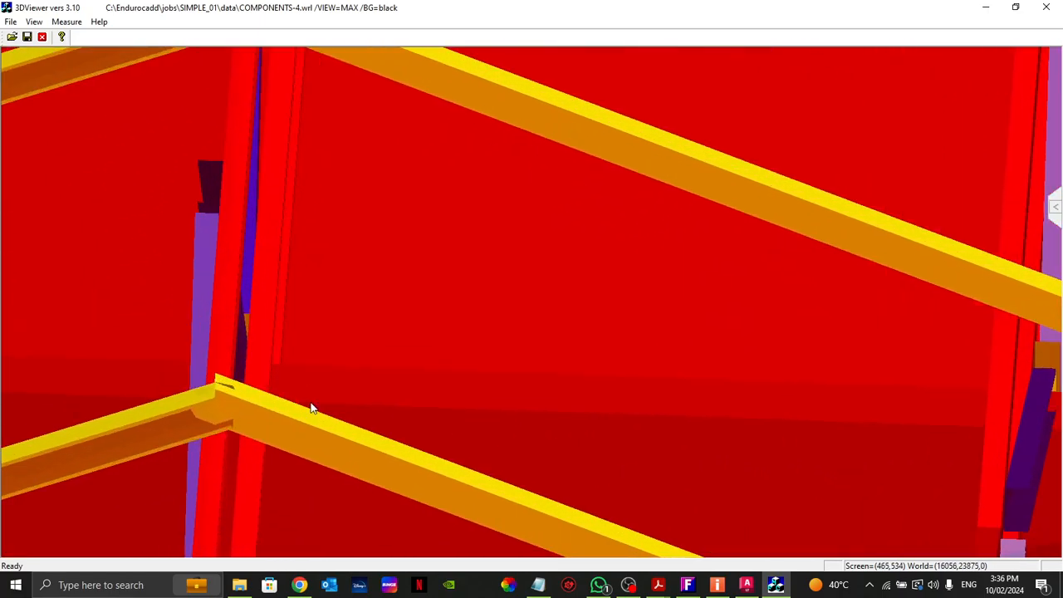
Step: Inspect the hip apex and surrounding common rafters and trusses from several angles in 3D, and close the 3D view
middle_drag(227, 393, 277, 311)
middle_drag(430, 296, 513, 380)
middle_drag(481, 344, 474, 274)
middle_drag(510, 396, 401, 273)
scroll(557, 251, up, 4)
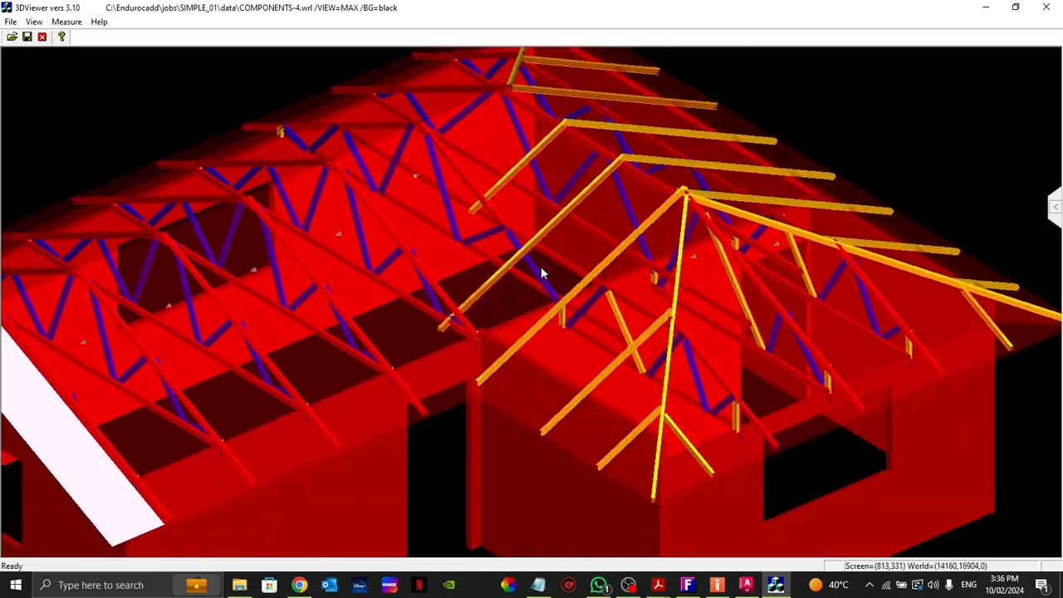
middle_drag(478, 234, 486, 240)
middle_drag(493, 178, 503, 206)
scroll(469, 362, up, 2)
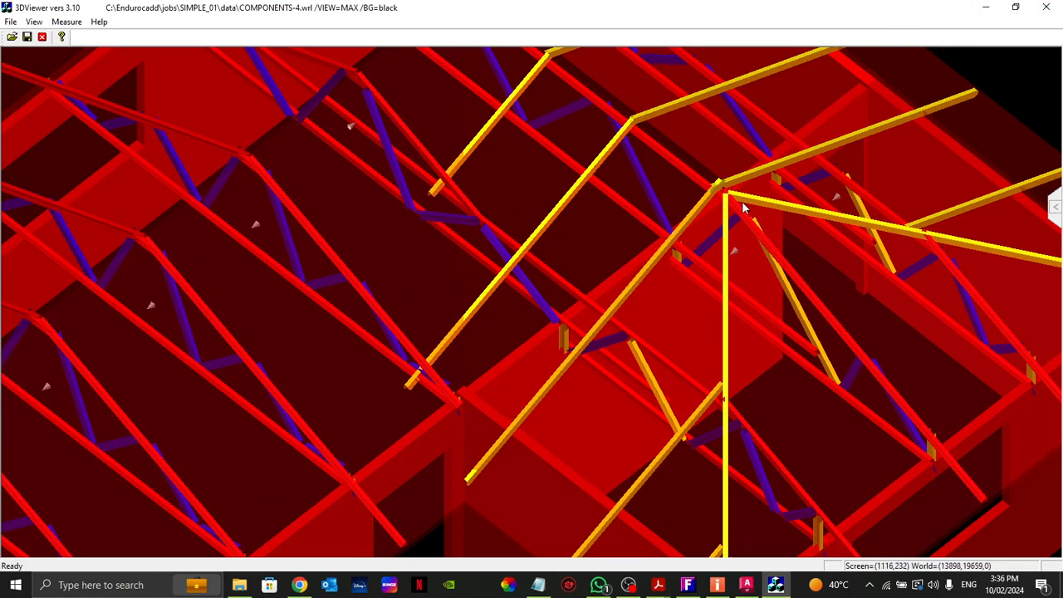
scroll(721, 205, down, 2)
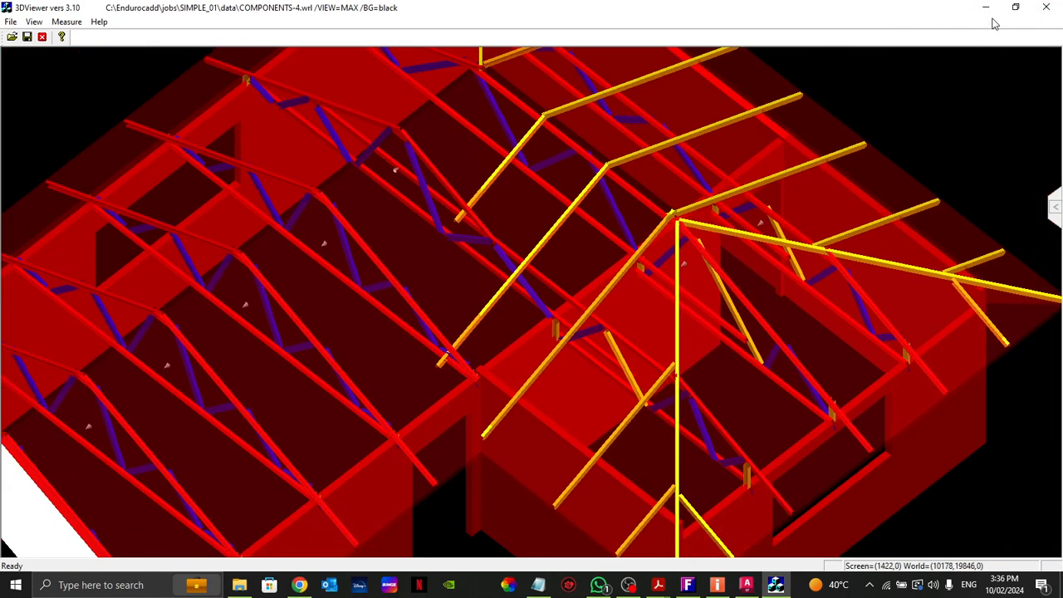
click(1045, 7)
Step: Open rafter set 001 for modification, focusing on its common rafters around trusses T002 and T003
click(68, 282)
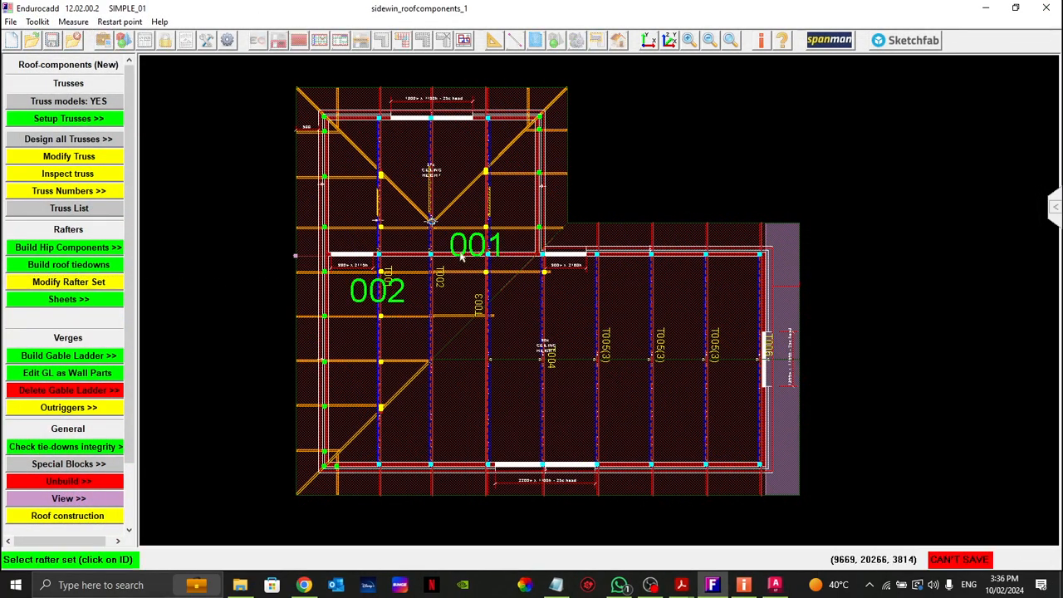
click(462, 250)
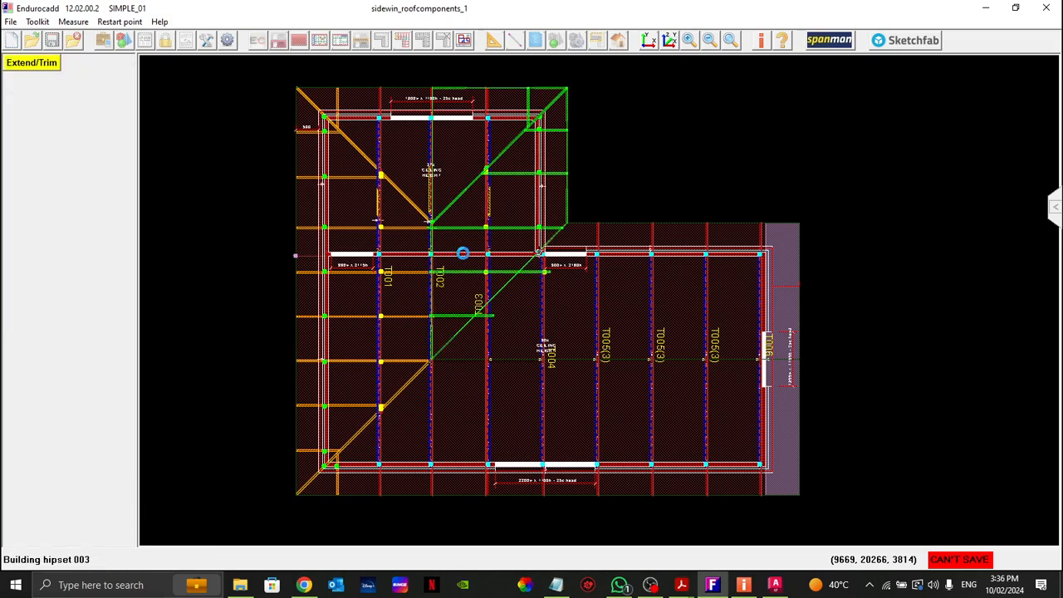
drag(640, 361, 665, 400)
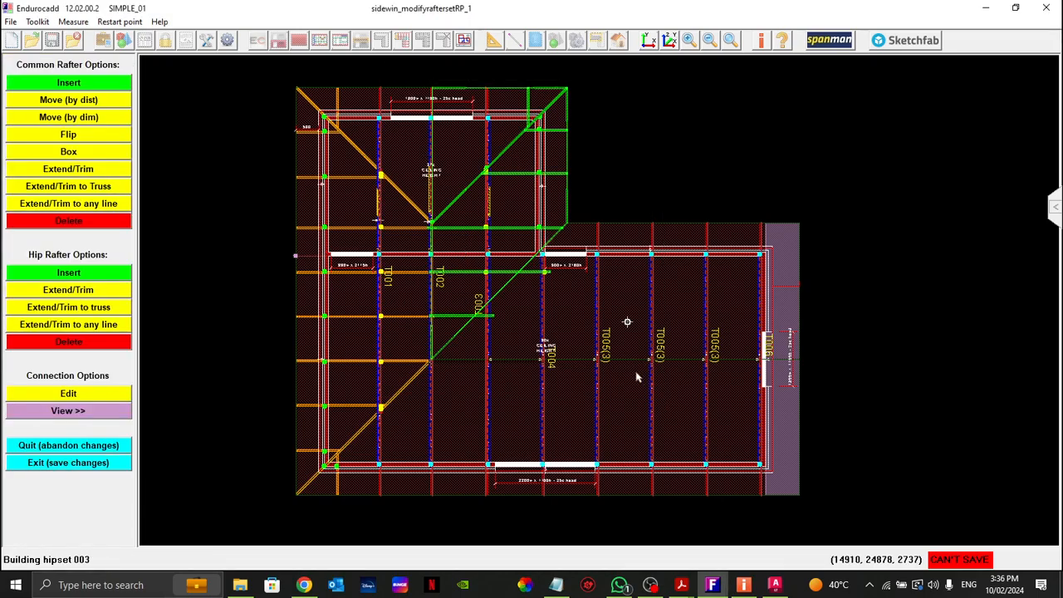
drag(417, 257, 679, 490)
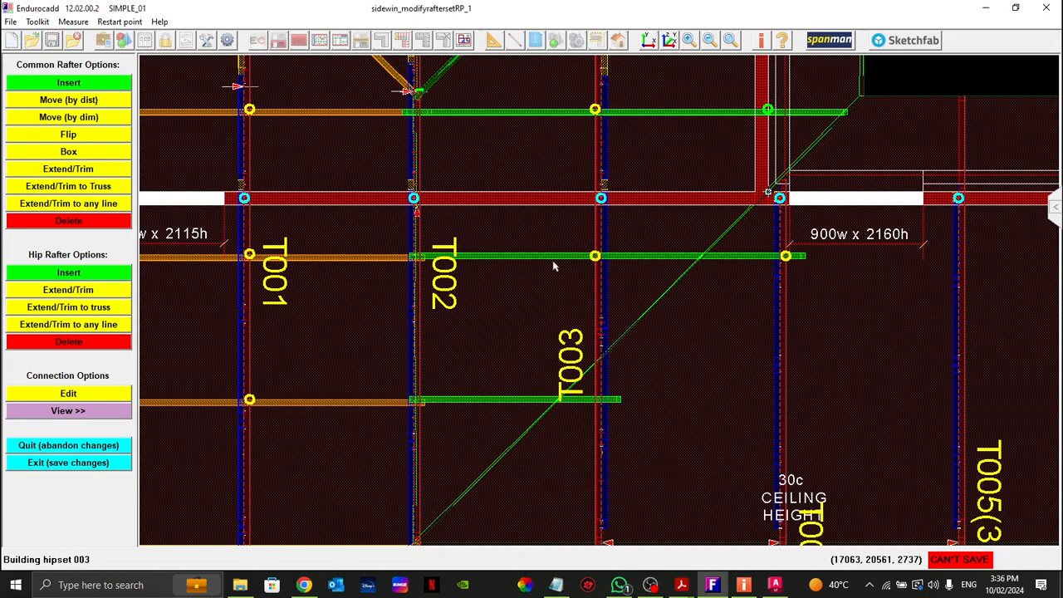
Step: Move the common rafter just above the internal wall by a distance toward that wall
click(69, 101)
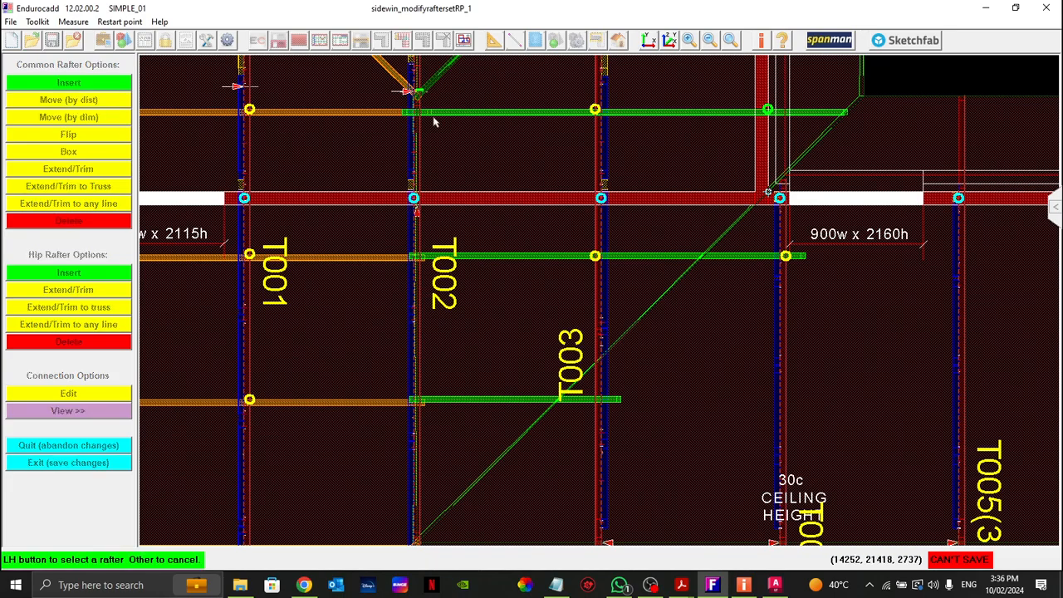
click(436, 113)
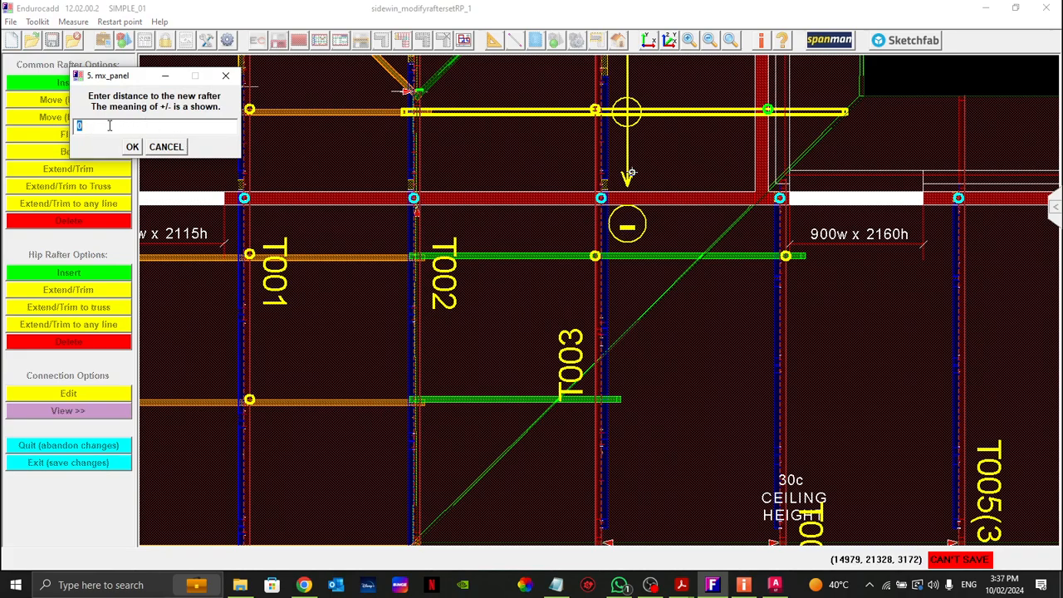
key(Return)
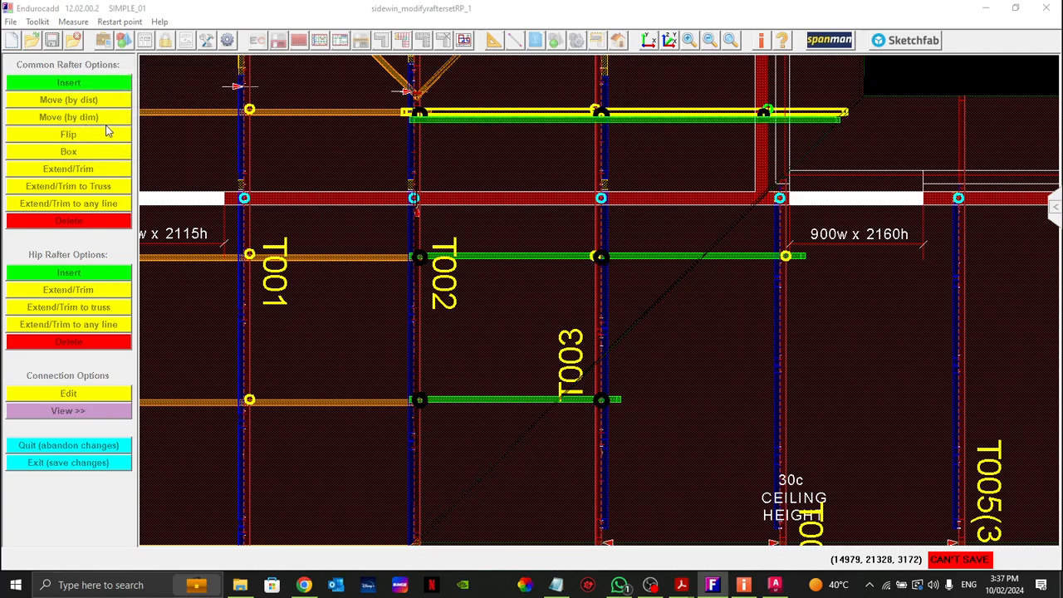
Step: Move the common rafter just below the internal wall by 50, away from that wall
click(477, 257)
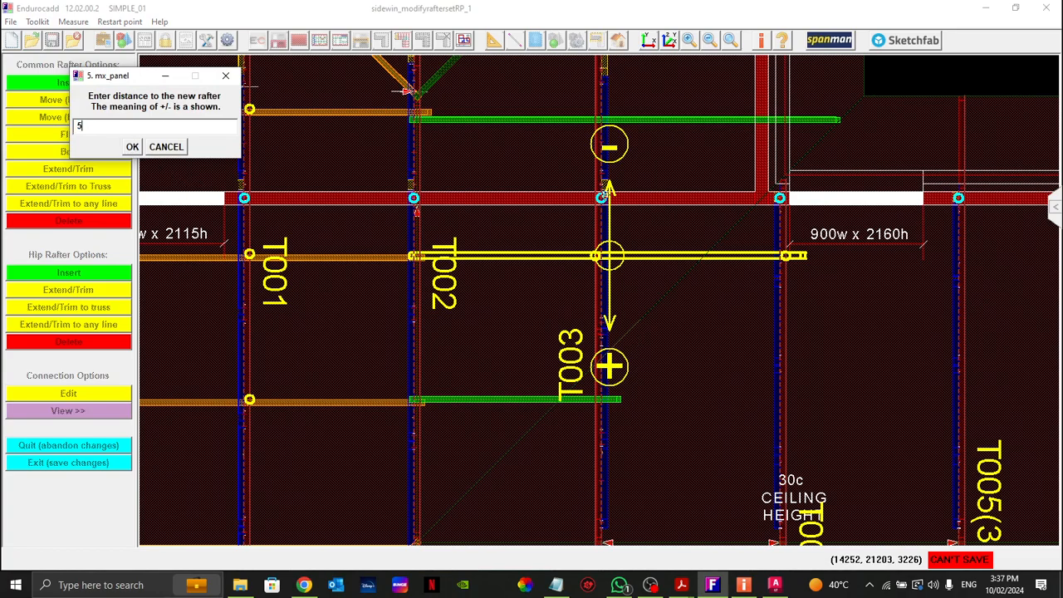
text(50)
key(Return)
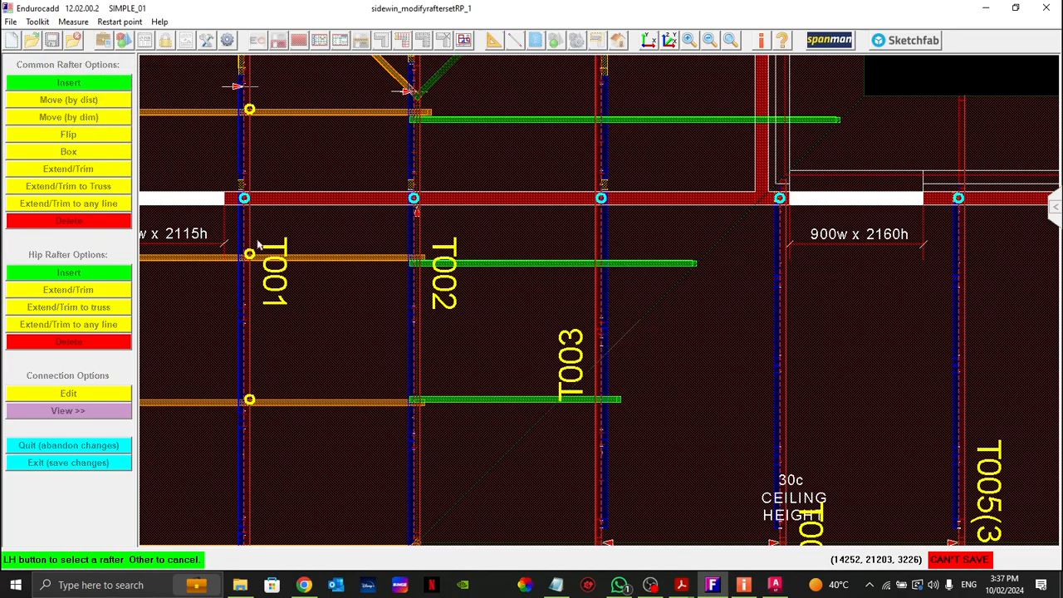
right_click(417, 288)
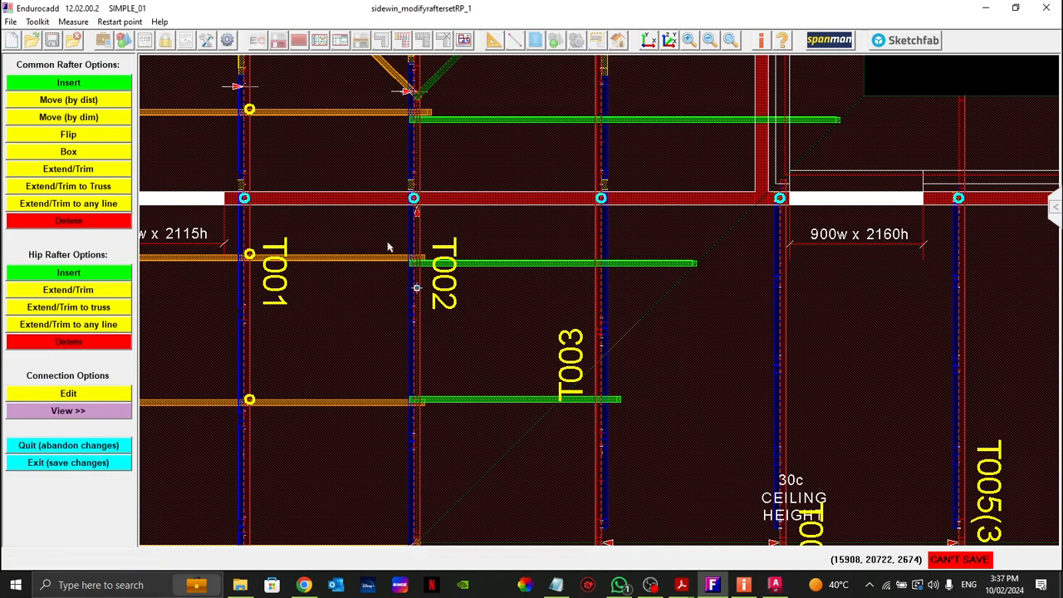
Step: Measure the edge-to-edge distance between the common rafters just above and just below the internal wall
drag(385, 242, 462, 287)
middle_click(455, 239)
click(493, 40)
click(515, 61)
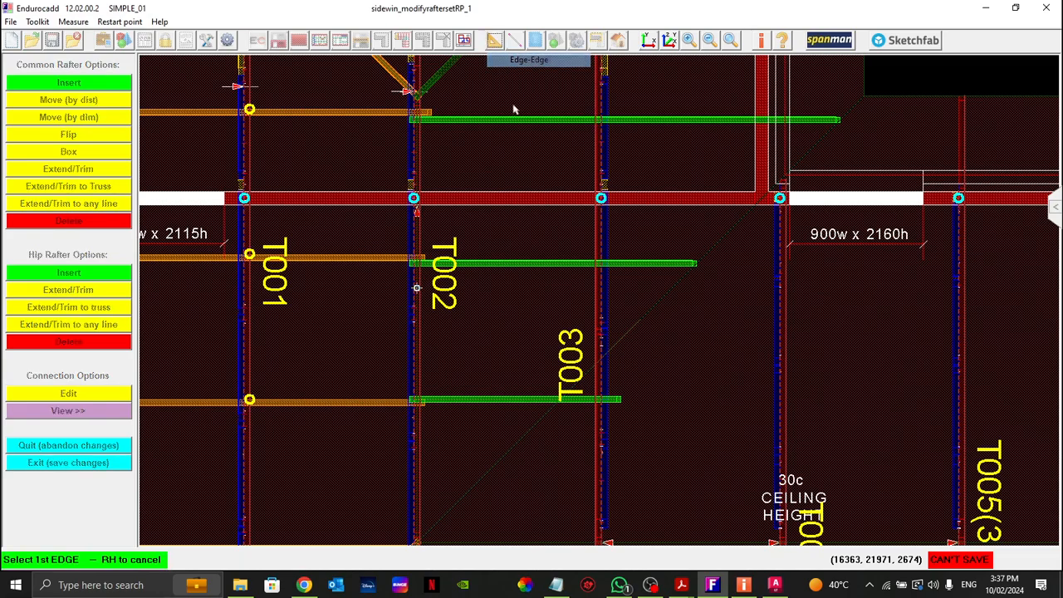
click(476, 117)
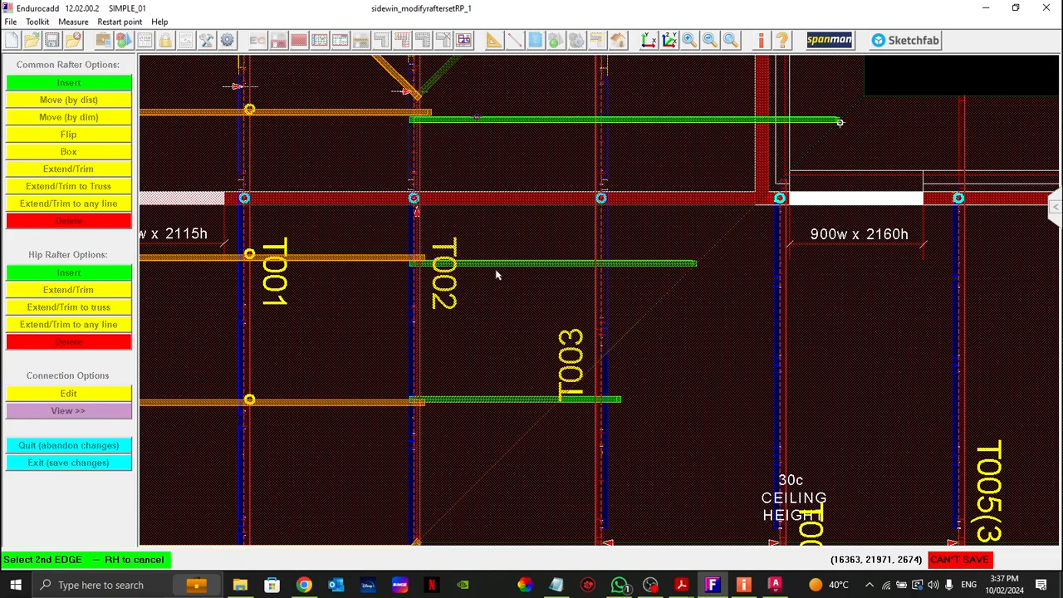
click(496, 264)
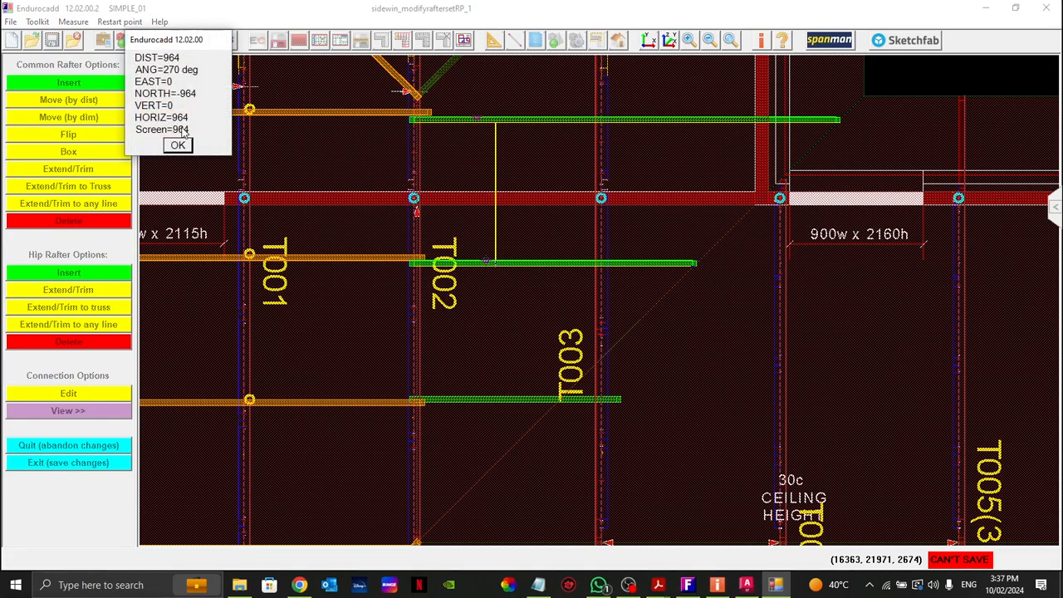
click(178, 146)
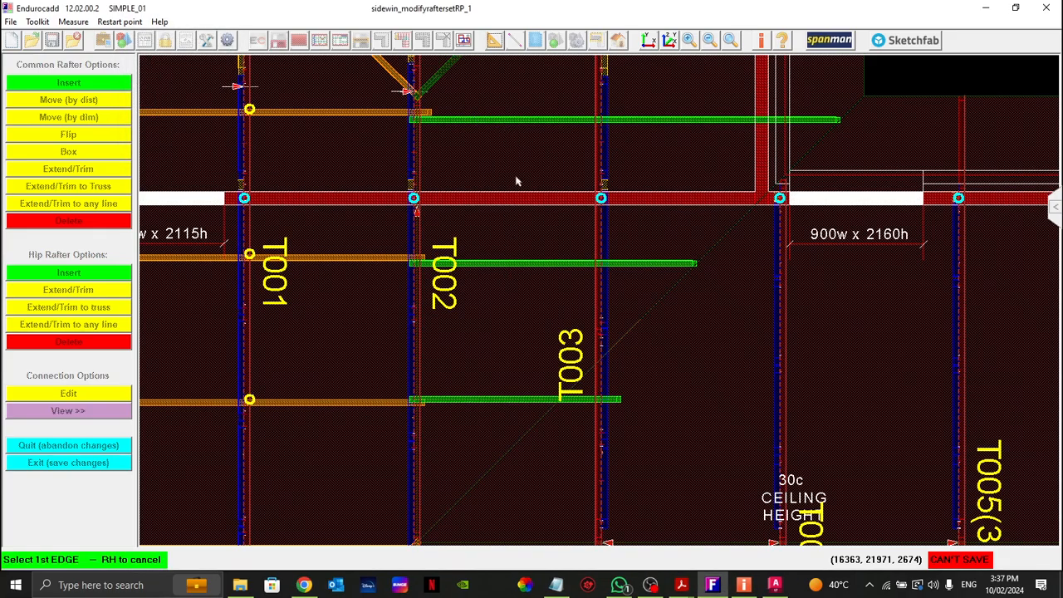
right_click(484, 321)
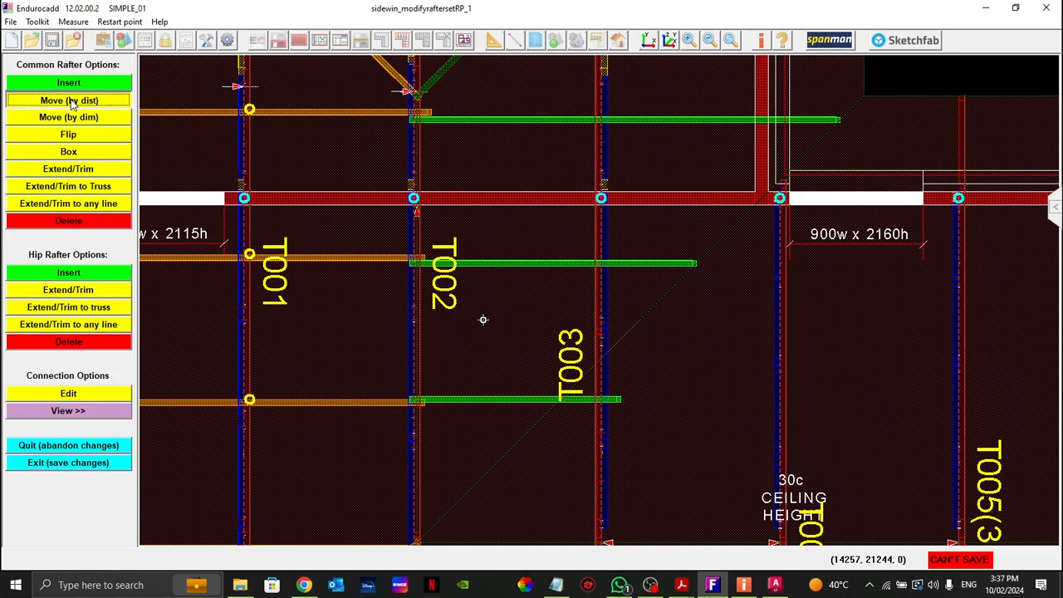
Step: Move the common rafter just below the internal wall away from that wall by 50, and again by 100
click(72, 103)
click(480, 264)
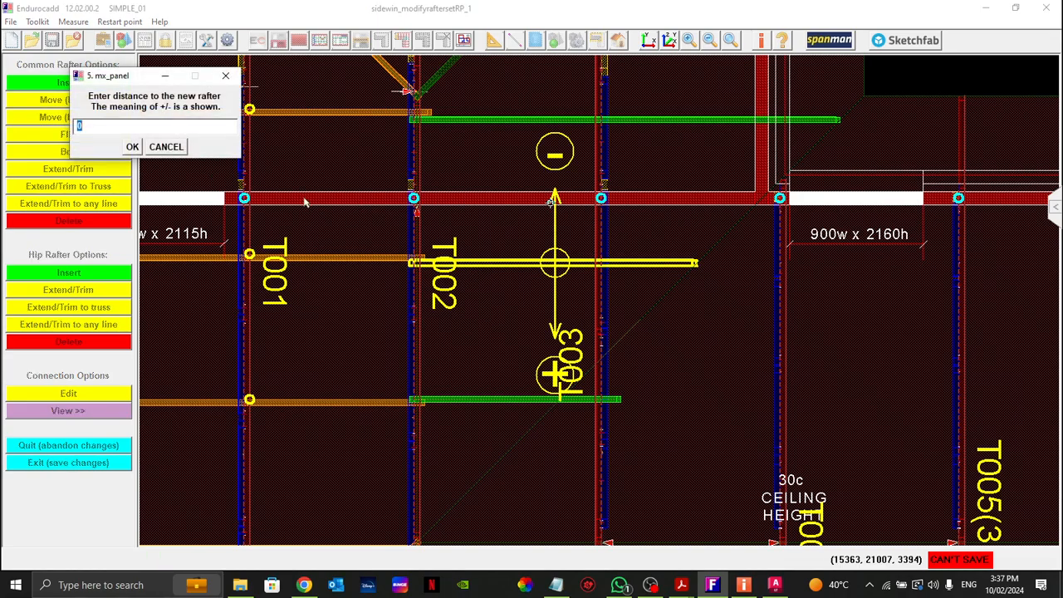
text(50)
key(Return)
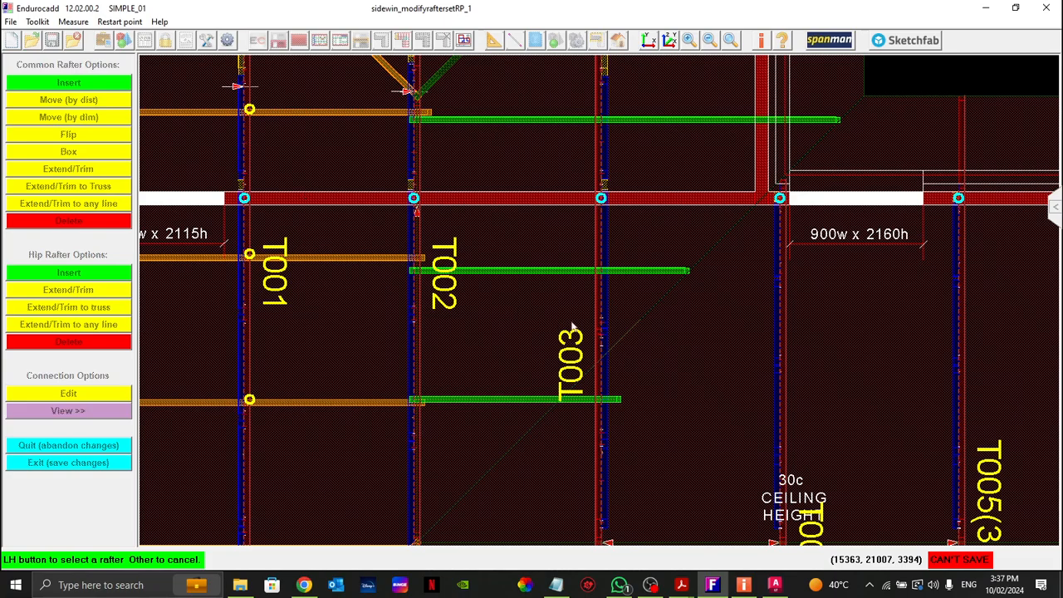
click(571, 272)
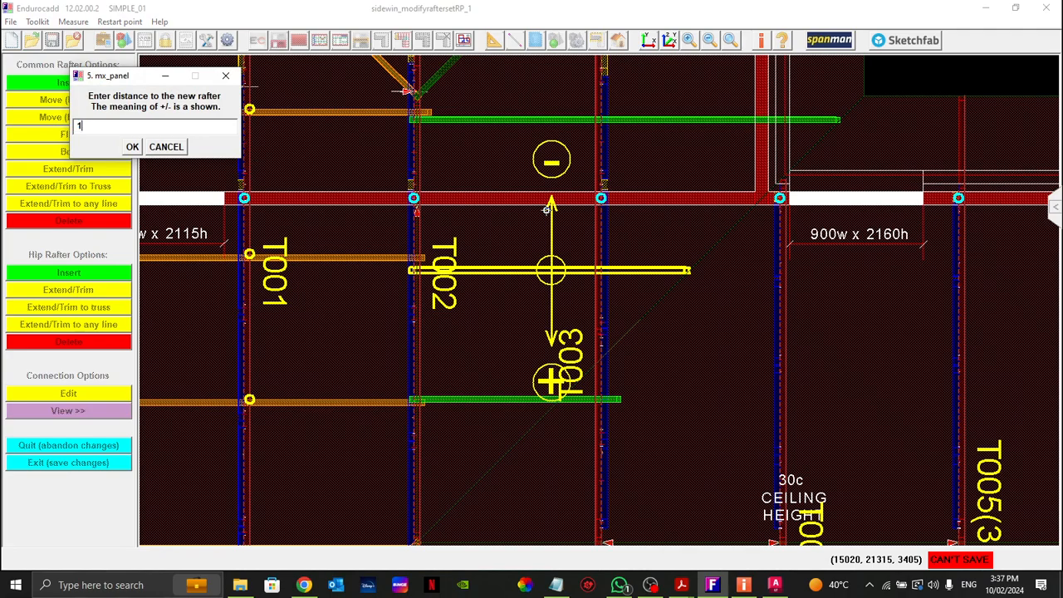
text(100)
key(Return)
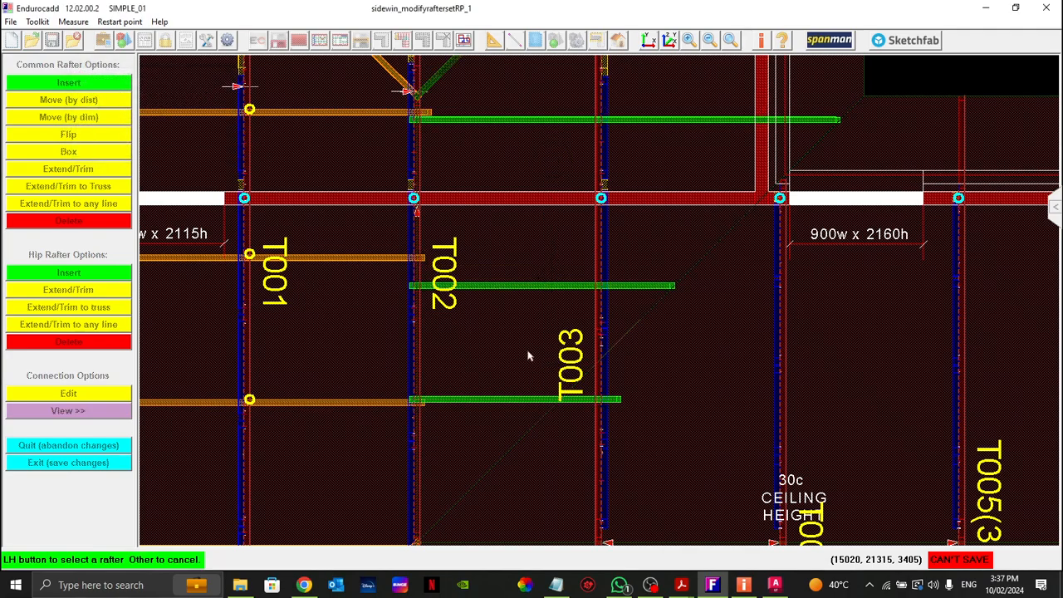
right_click(527, 352)
Step: Recheck the edge-to-edge spacing between the two common rafters on either side of the internal wall
click(494, 41)
click(528, 61)
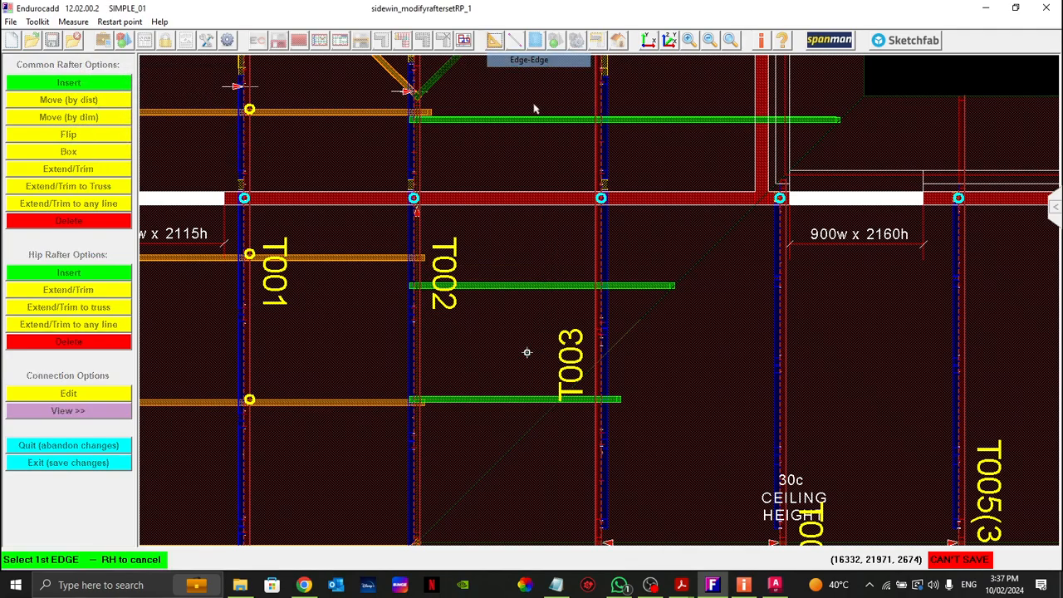
click(520, 119)
click(512, 285)
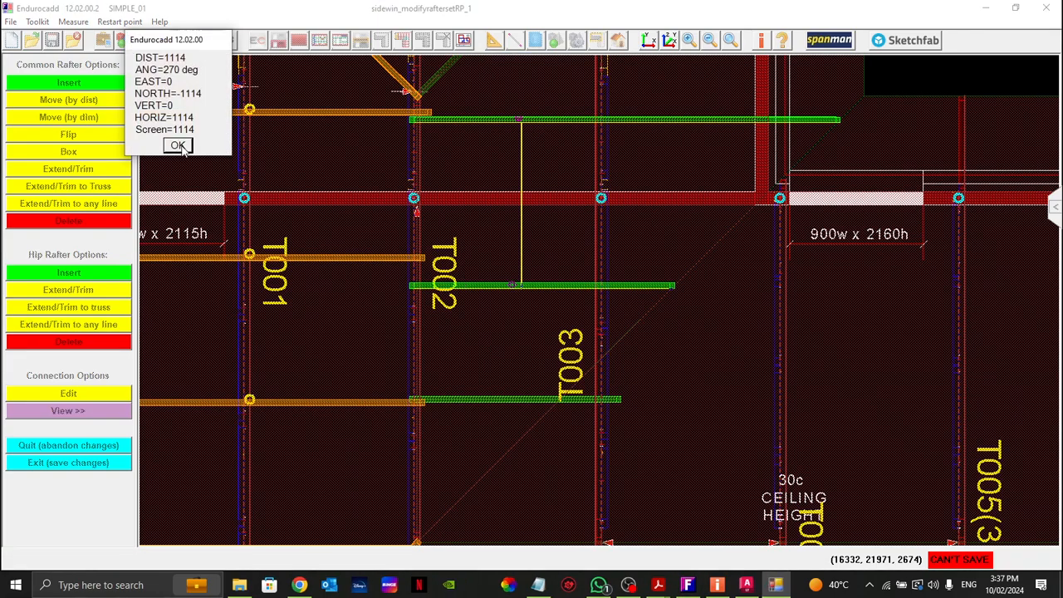
click(178, 146)
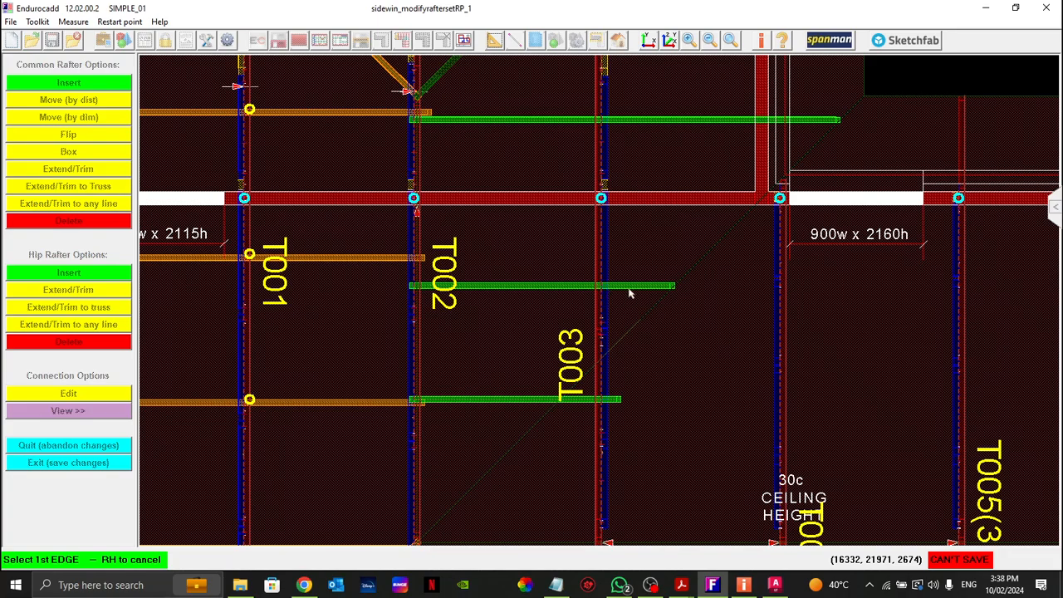
Step: Box the common rafter just below the internal wall
click(579, 290)
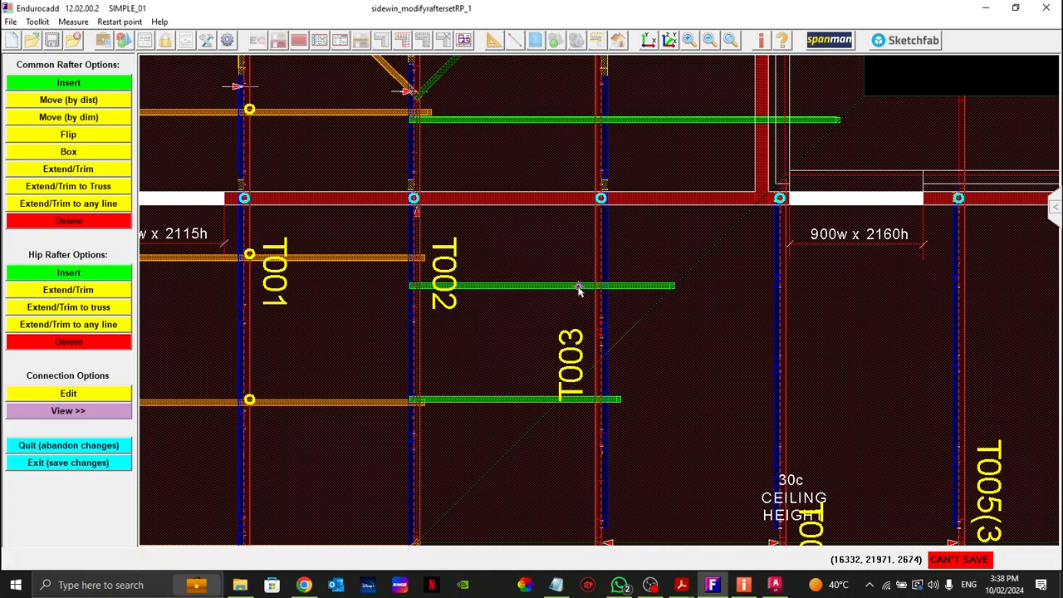
right_click(633, 286)
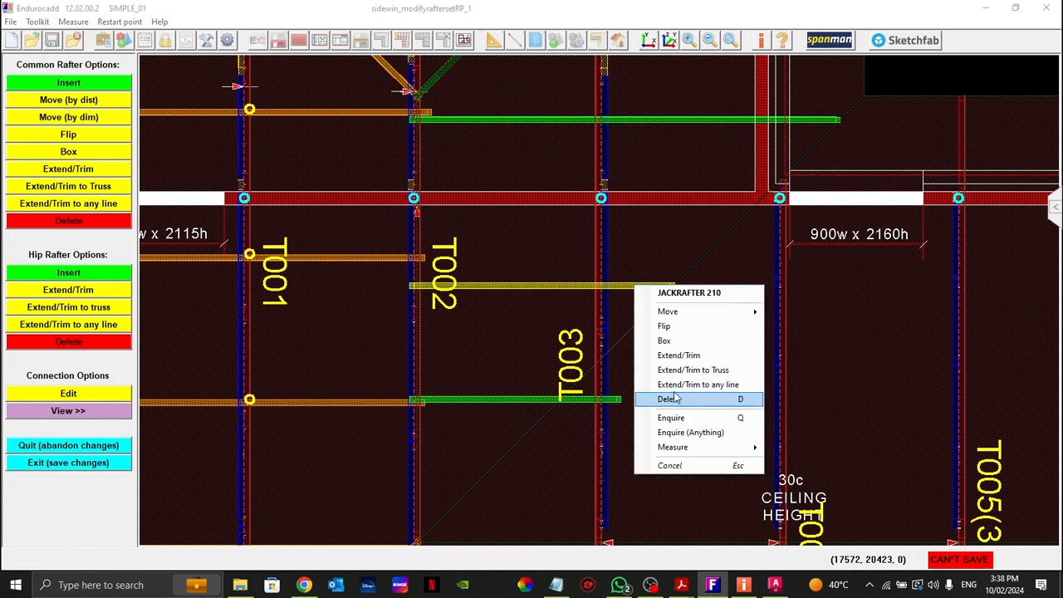
click(669, 340)
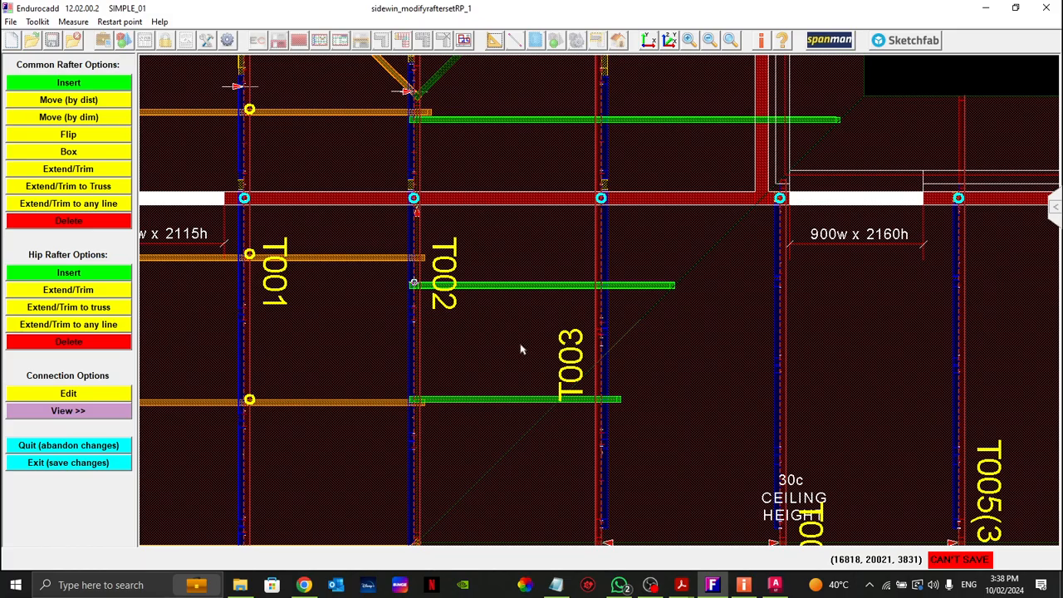
Step: Measure edge to edge from the boxed rafter to the rafter above the internal wall, and from there to the next rafter up
middle_drag(627, 246, 628, 367)
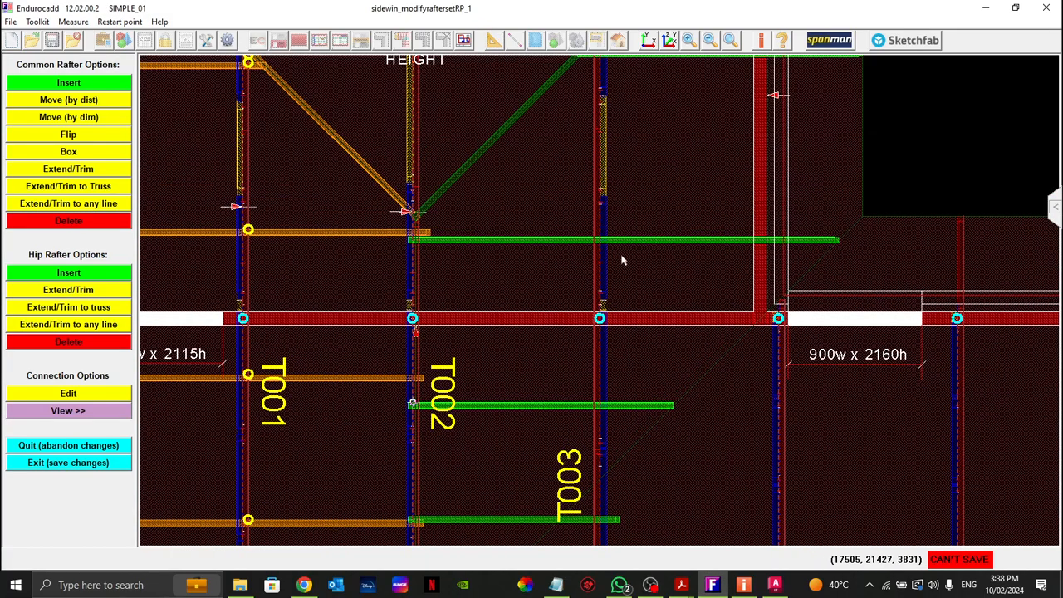
middle_drag(661, 222, 628, 332)
click(494, 39)
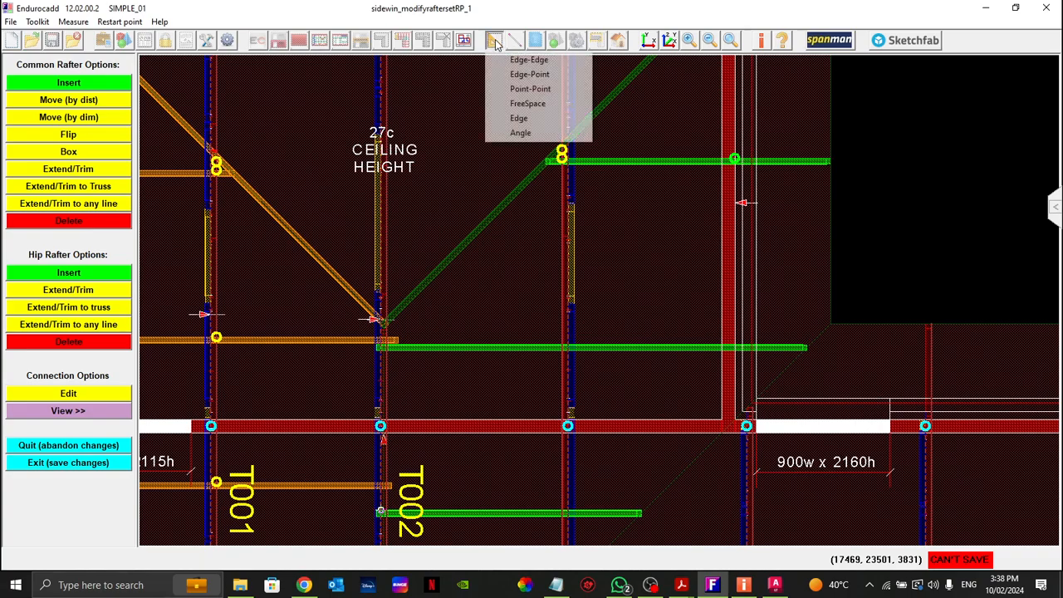
click(510, 62)
click(508, 511)
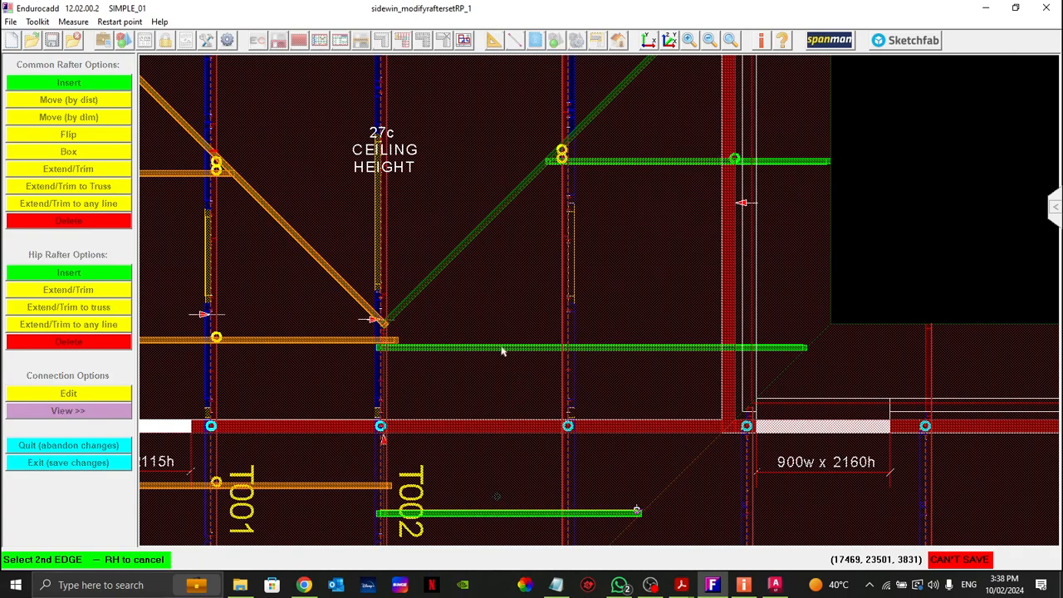
click(496, 347)
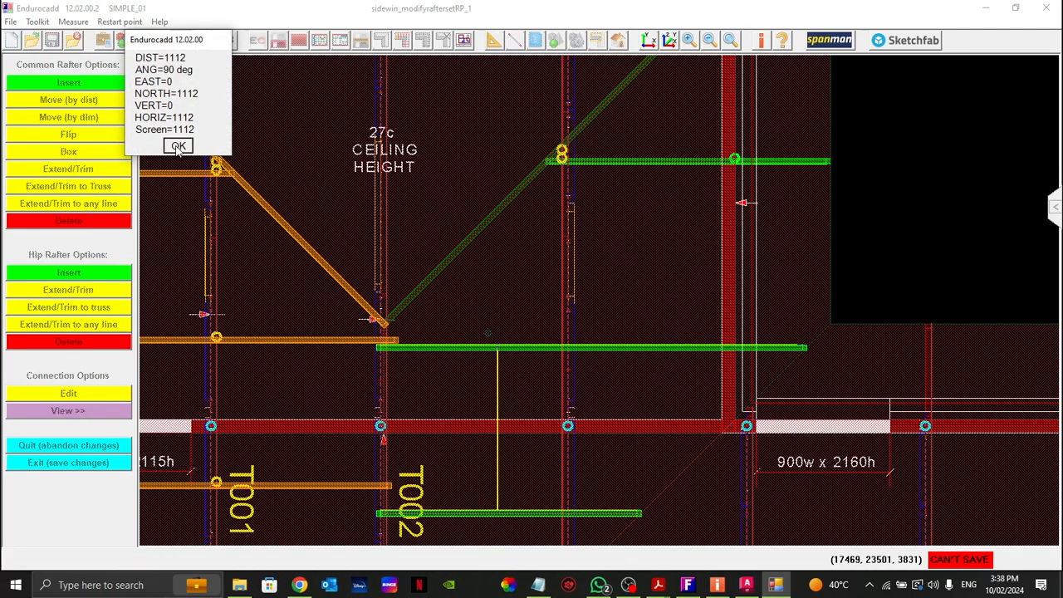
click(178, 145)
click(614, 345)
click(608, 160)
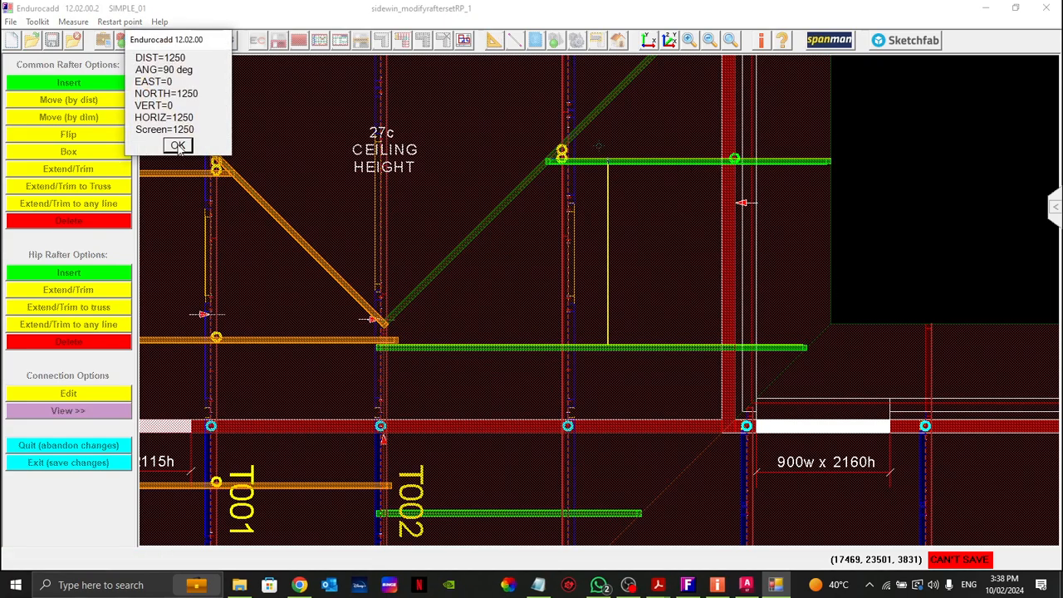
click(177, 146)
Step: Move the common rafter that meets the hip near T003 by a negative distance toward the internal wall, and exit the rafter set saving changes
click(101, 101)
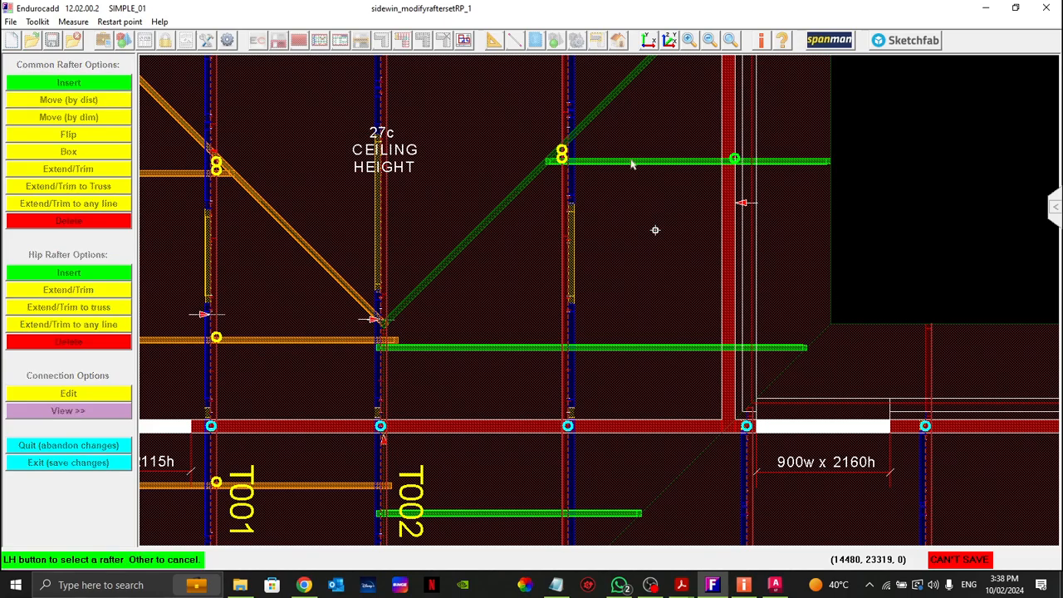
click(631, 163)
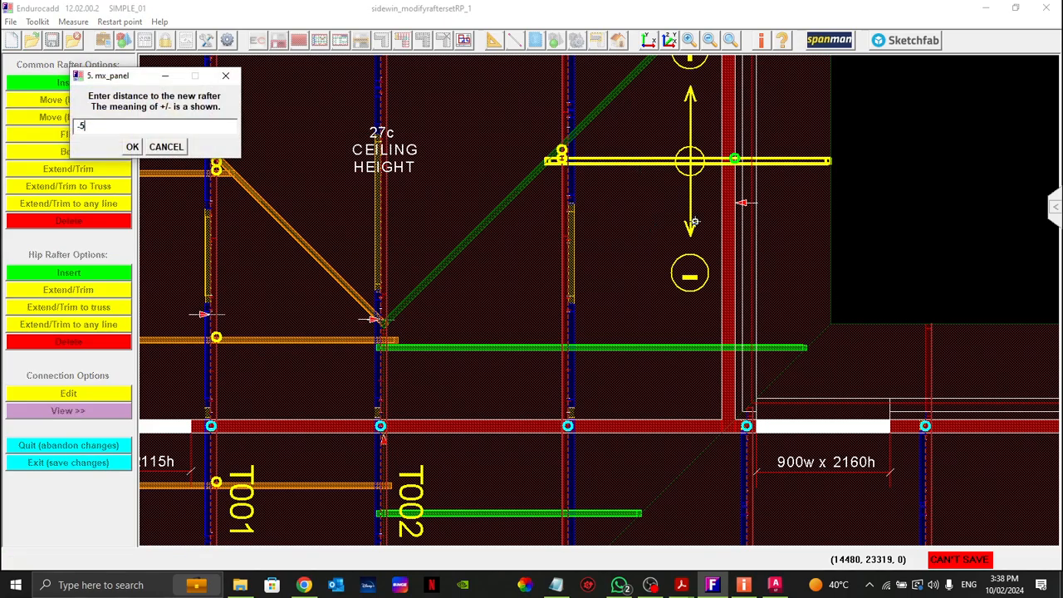
key(Return)
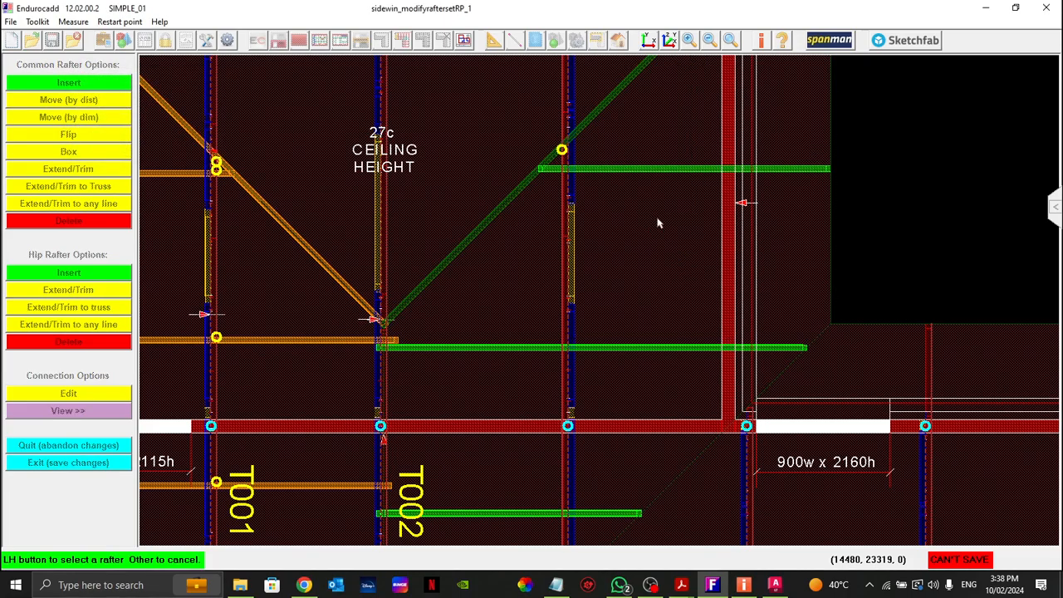
middle_drag(668, 225, 645, 313)
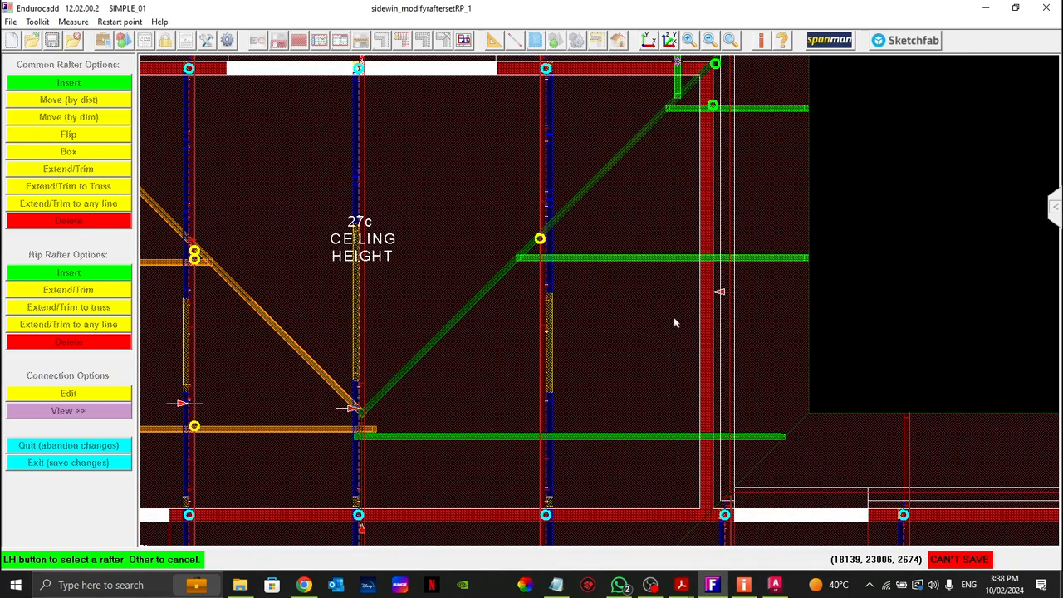
right_click(857, 188)
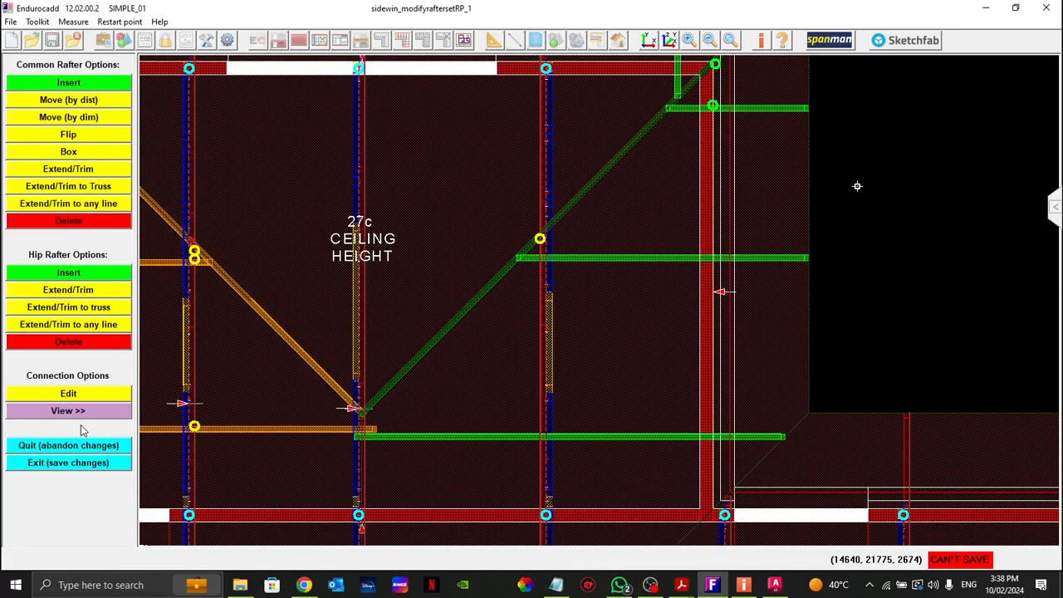
click(50, 464)
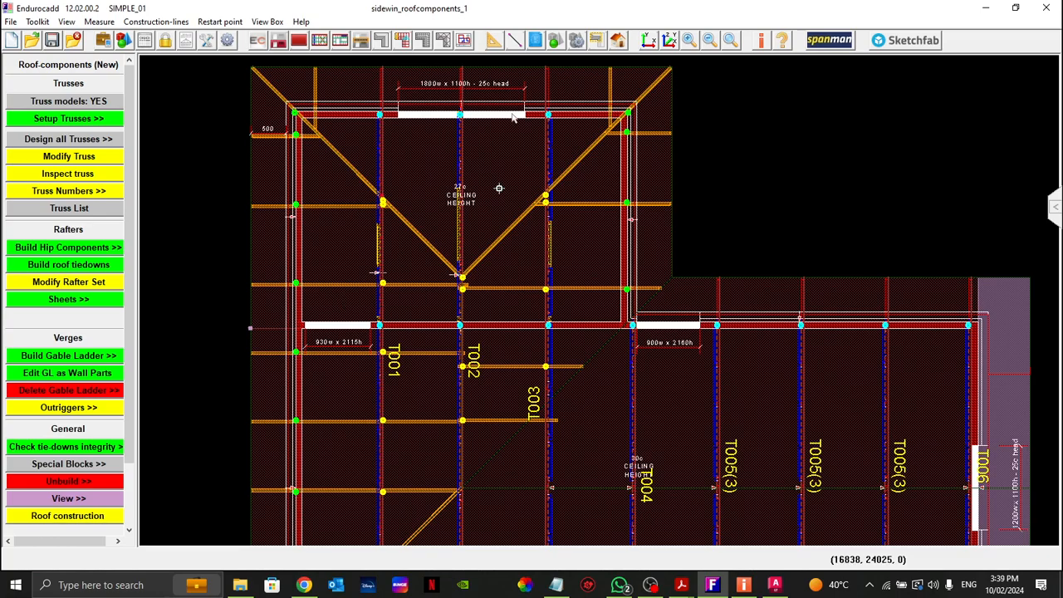
Step: Set a view box around trusses T001 and T002 at the internal wall and open its component details in 3D
click(596, 41)
drag(360, 293, 530, 361)
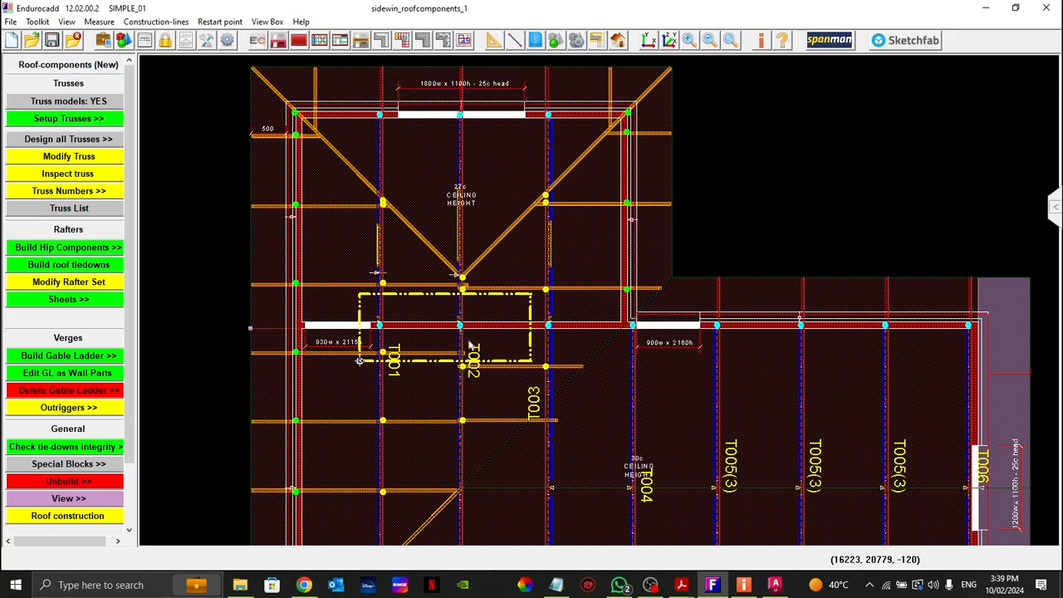
click(618, 42)
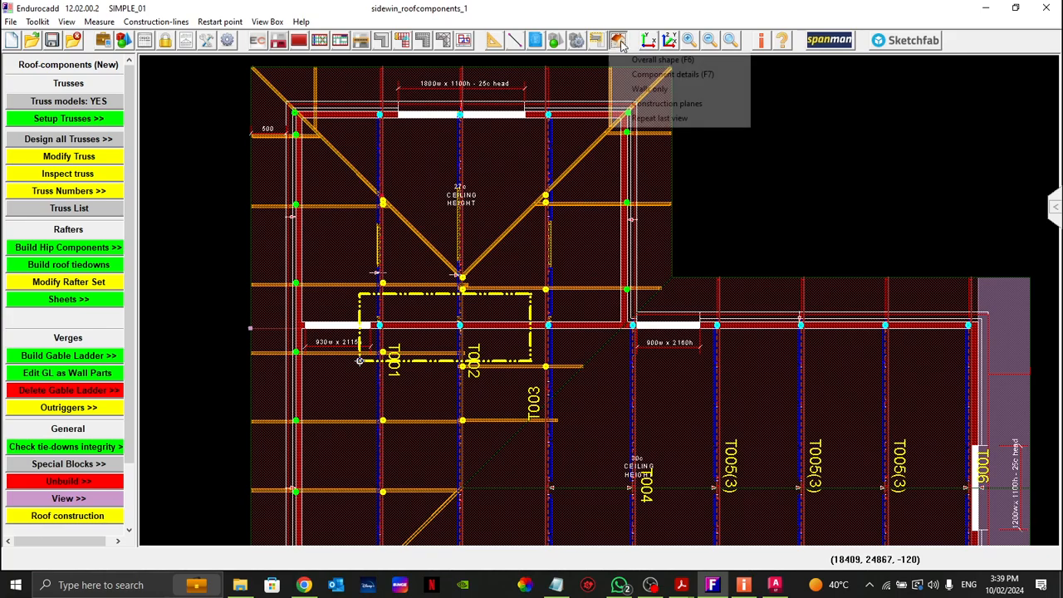
click(652, 77)
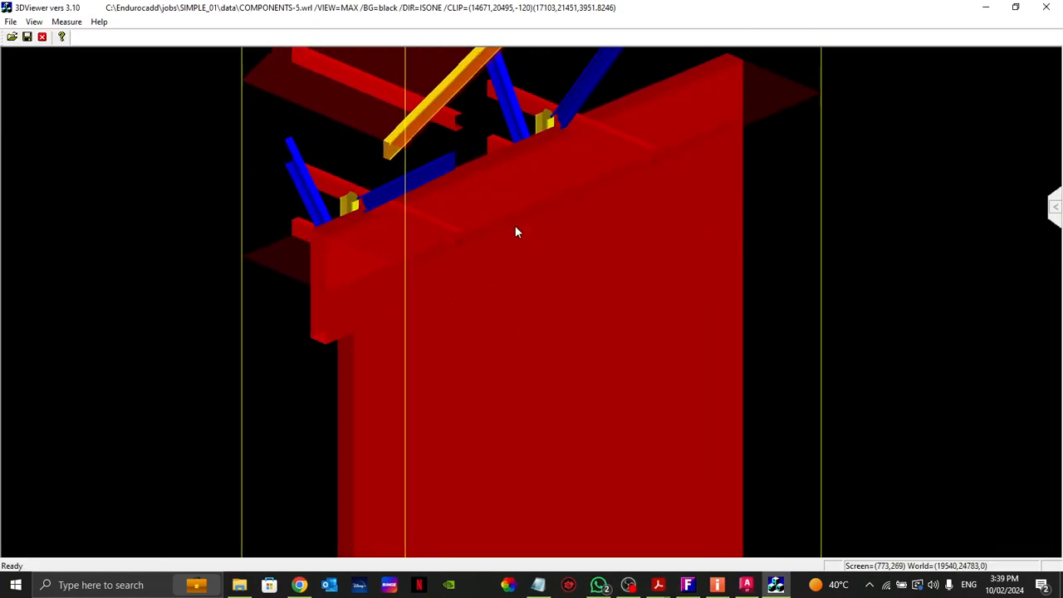
Step: Inspect the truss chords, webs and vertical members at the internal wall from several angles in 3D, and close the 3D view
scroll(515, 227, up, 4)
scroll(555, 189, up, 1)
middle_drag(544, 162, 416, 328)
drag(416, 329, 471, 280)
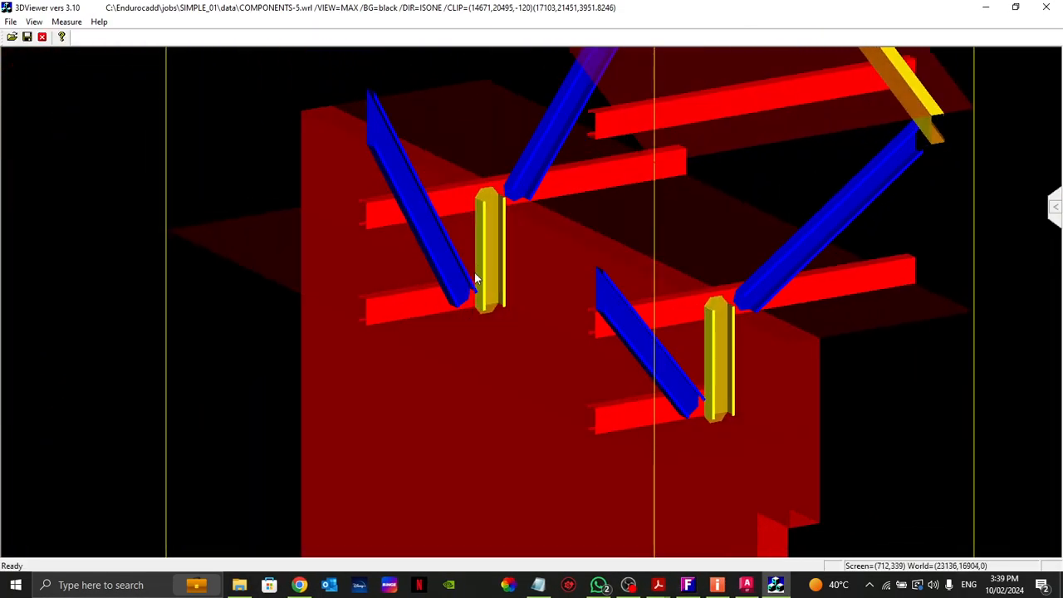
scroll(498, 239, up, 3)
drag(500, 236, 574, 266)
middle_drag(738, 179, 603, 290)
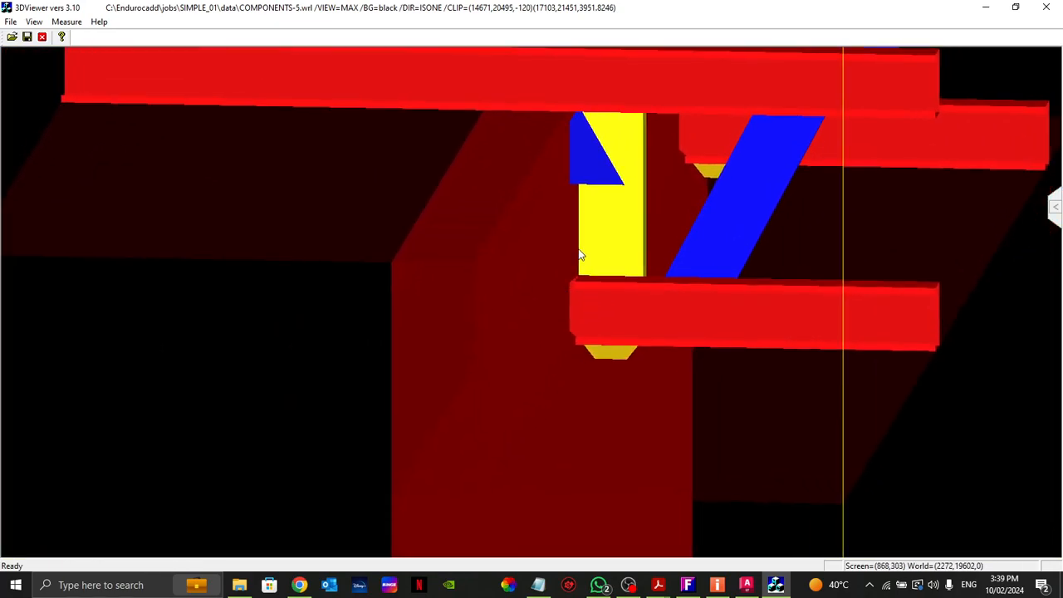
scroll(579, 251, up, 3)
mouse_move(626, 244)
mouse_down()
mouse_move(643, 237)
mouse_move(645, 272)
mouse_up()
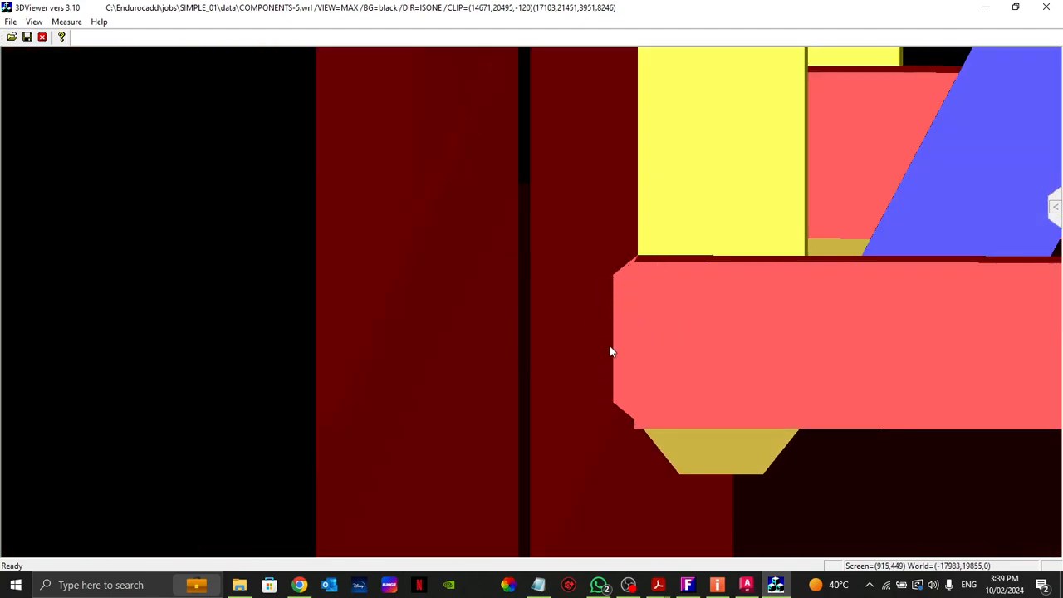
scroll(548, 349, down, 3)
drag(658, 311, 587, 327)
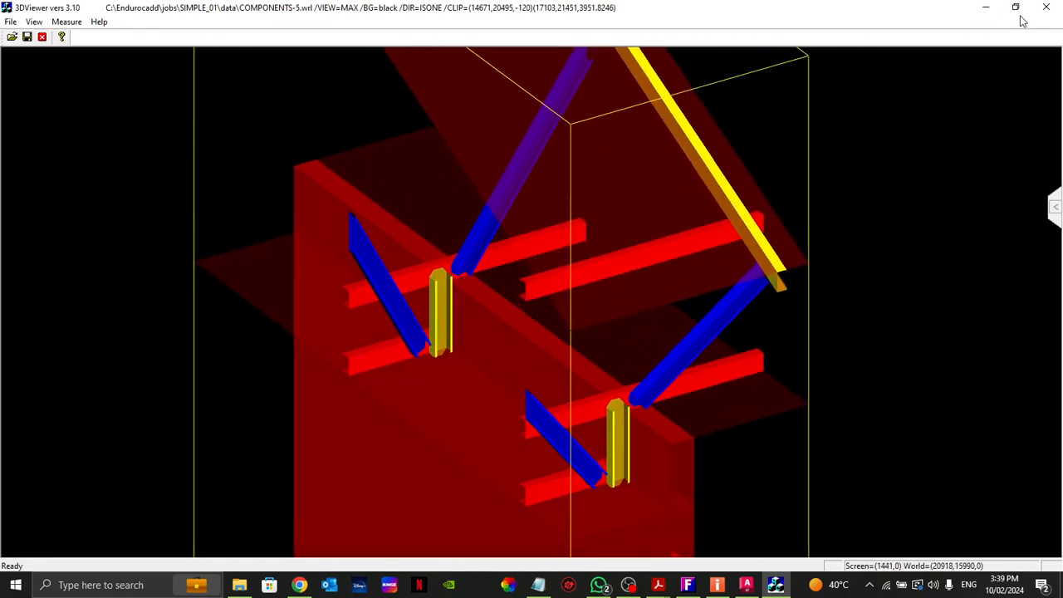
click(1045, 7)
Step: Clear the view box and focus the plan on the gable end around trusses T004 to T006
click(595, 46)
scroll(532, 137, down, 2)
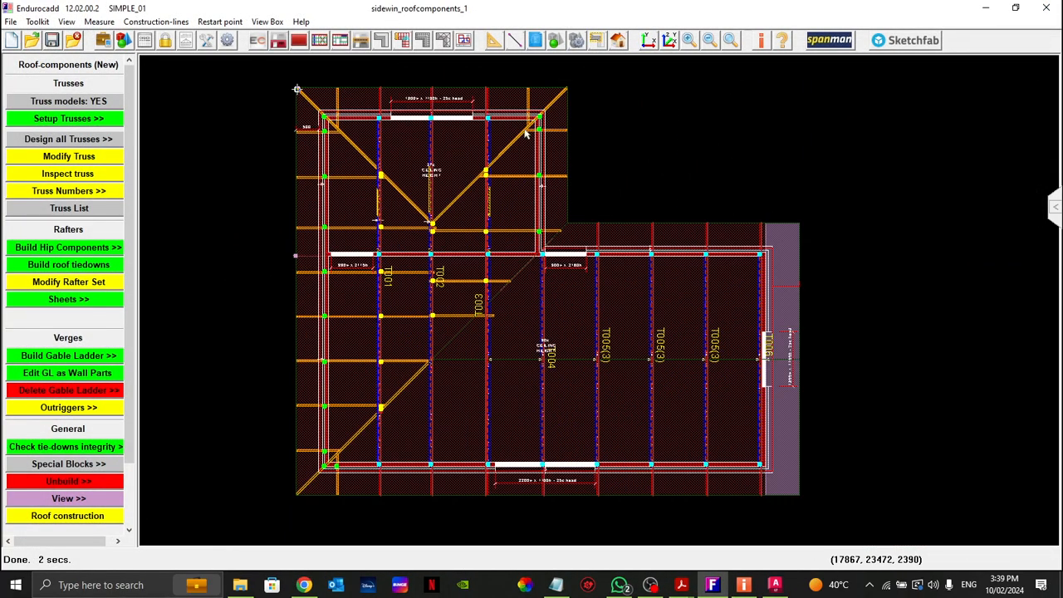
drag(683, 199, 943, 523)
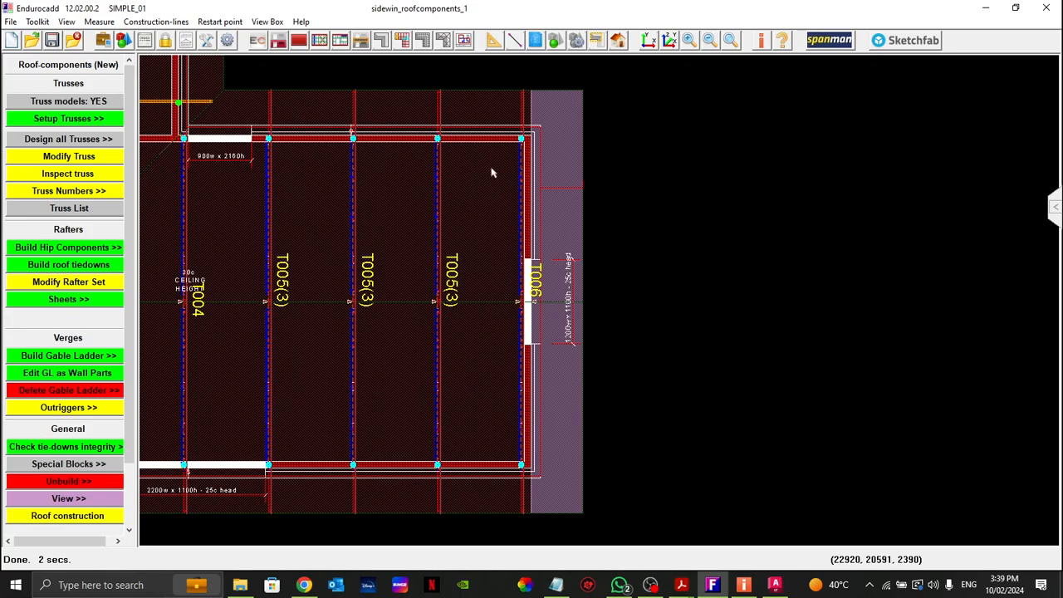
Step: Try to build outriggers for one roof block at the gable end
middle_drag(457, 218, 493, 214)
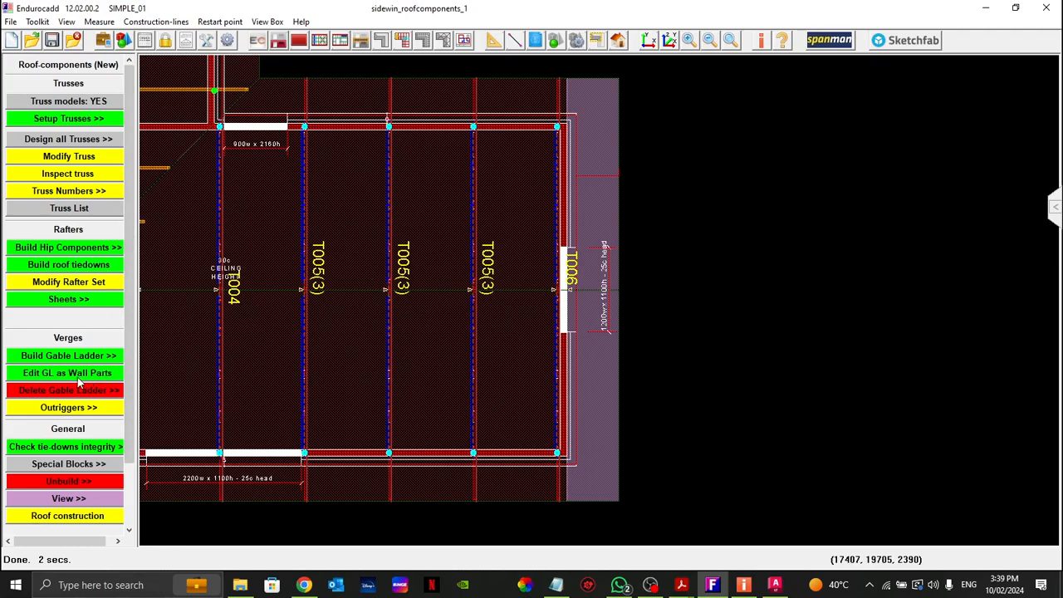
click(61, 409)
mouse_move(66, 442)
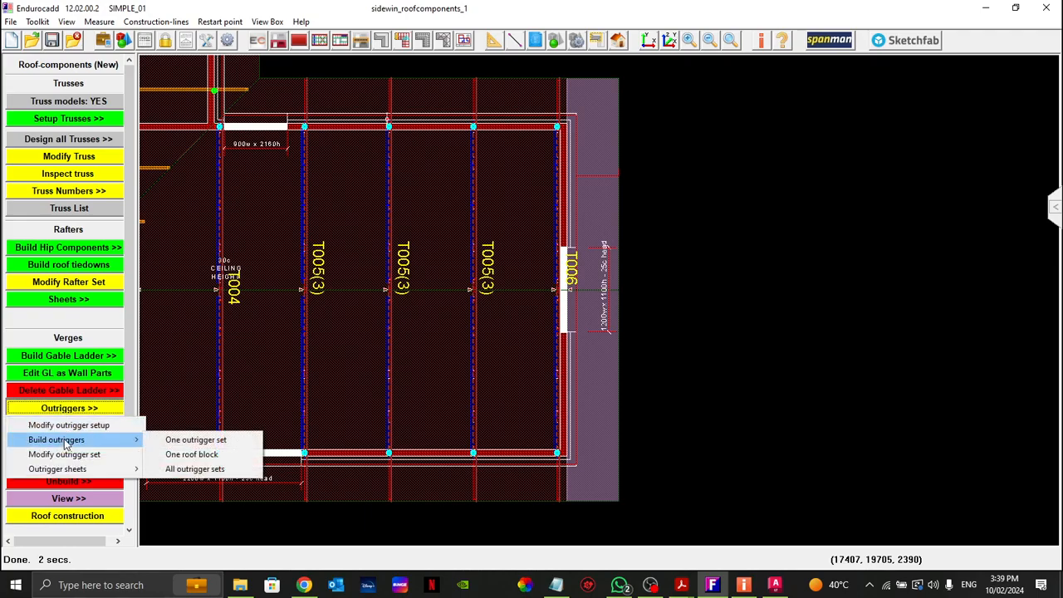
click(190, 456)
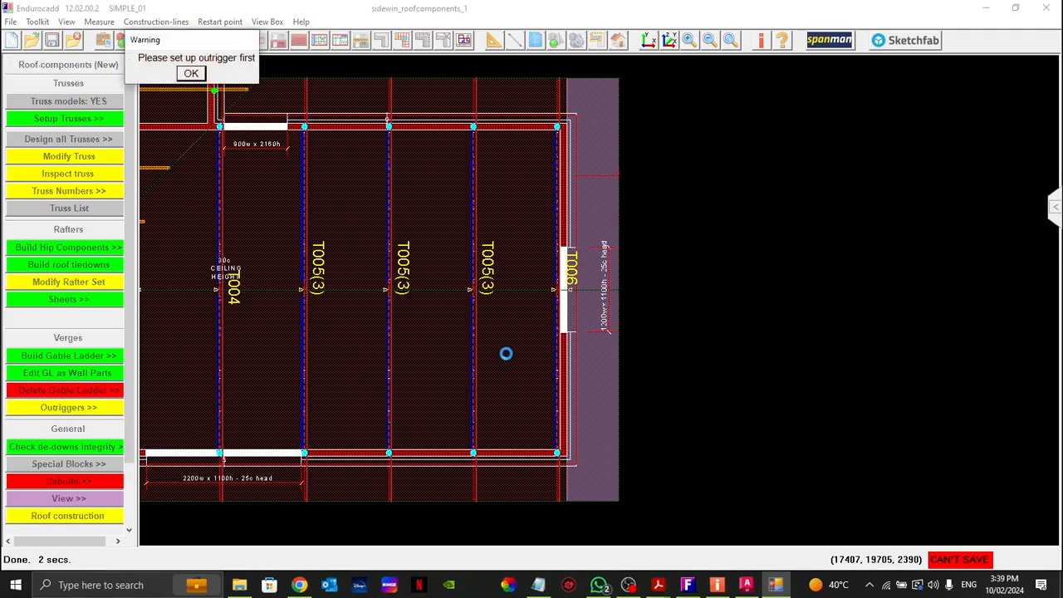
click(190, 74)
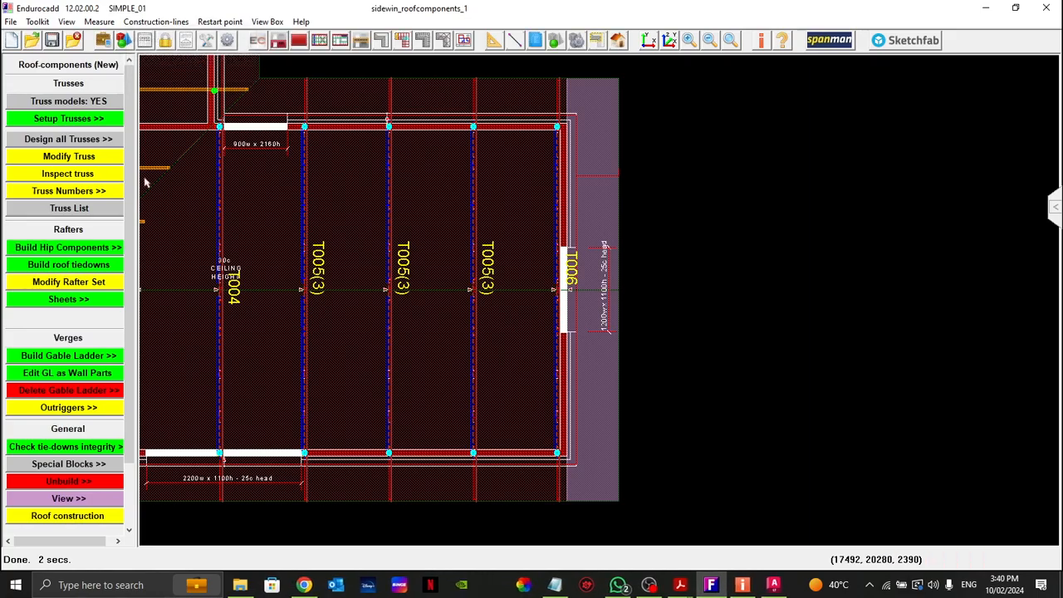
Step: Set the outrigger section to C7075ra with a fixed infill outrigger spacing of 450 mm, save it as default and apply the setup
click(70, 410)
click(70, 426)
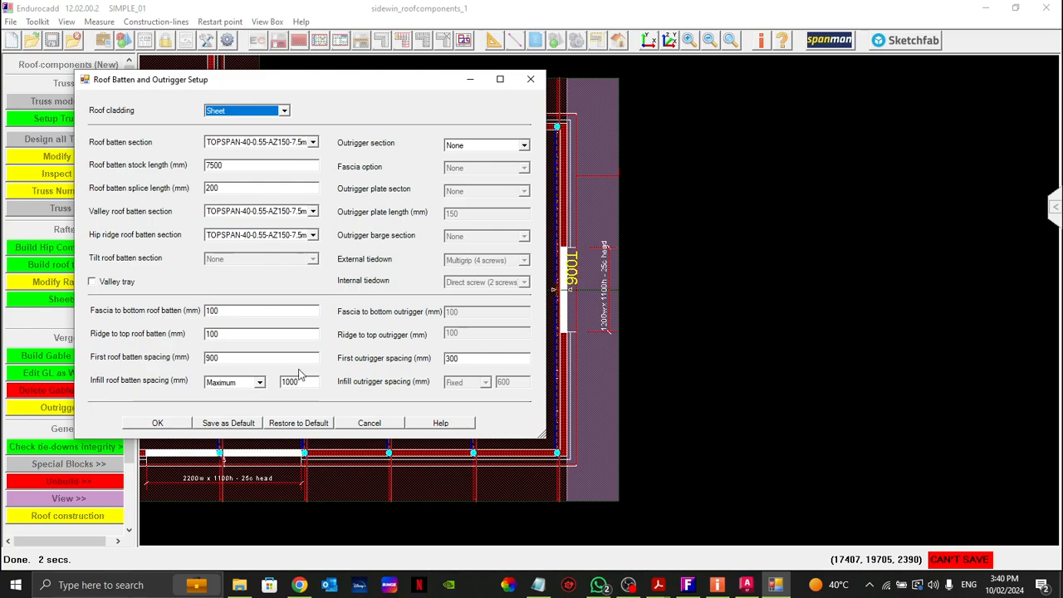
click(523, 146)
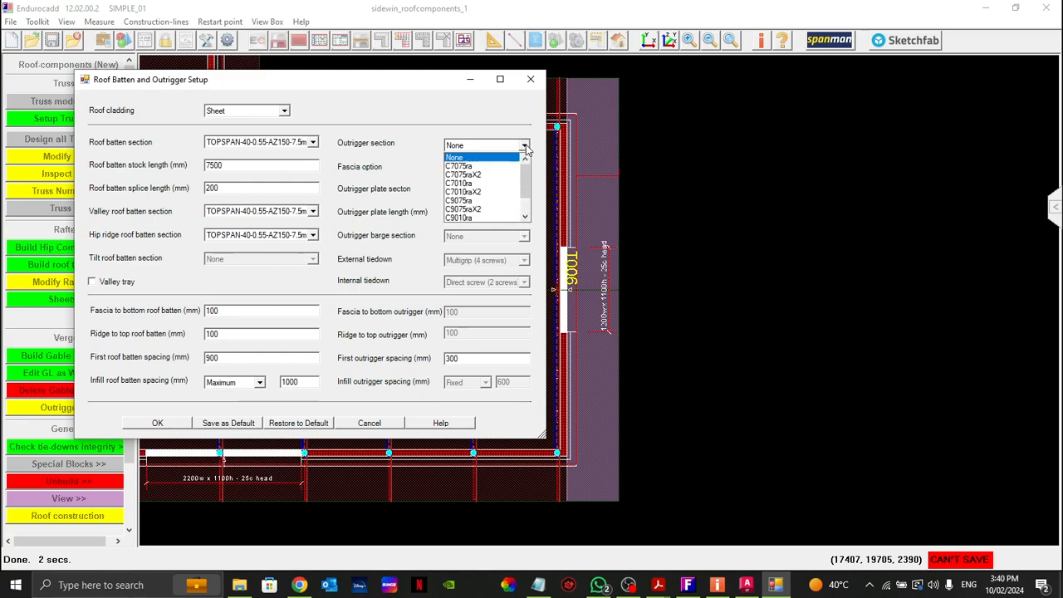
click(464, 167)
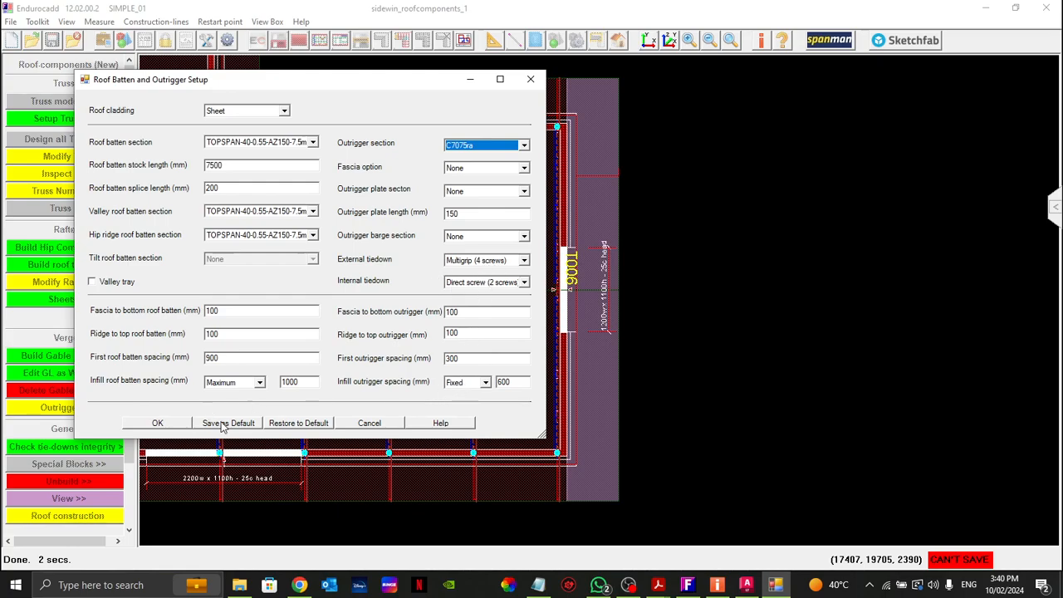
click(512, 383)
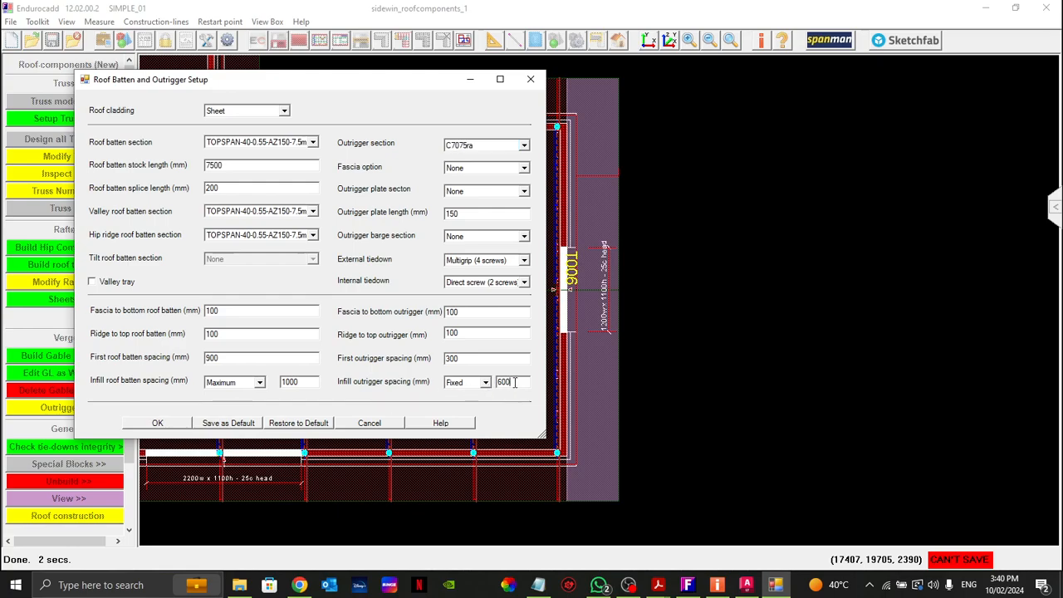
drag(518, 382, 476, 385)
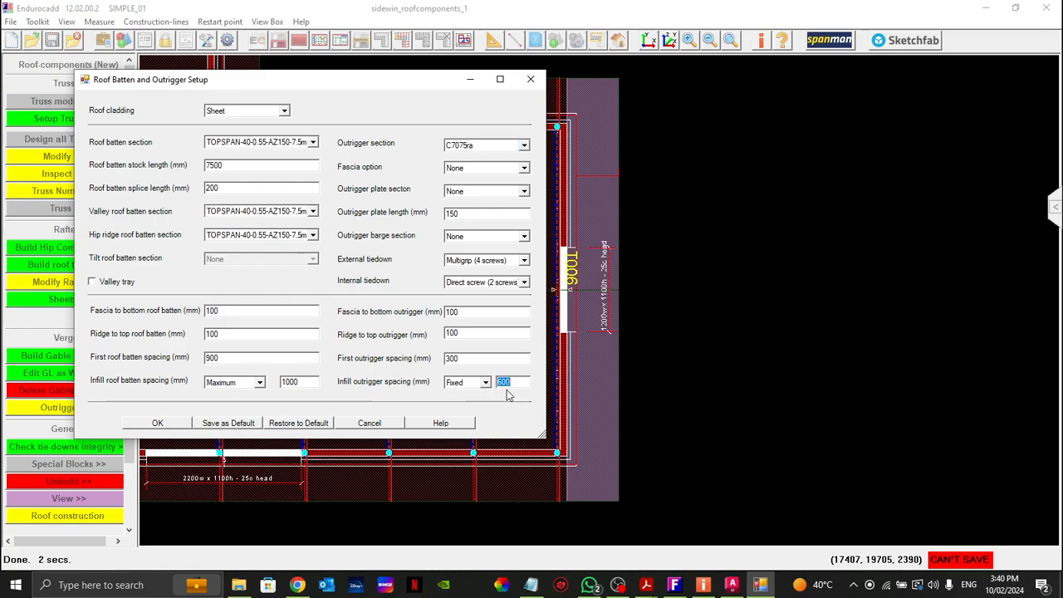
text(450)
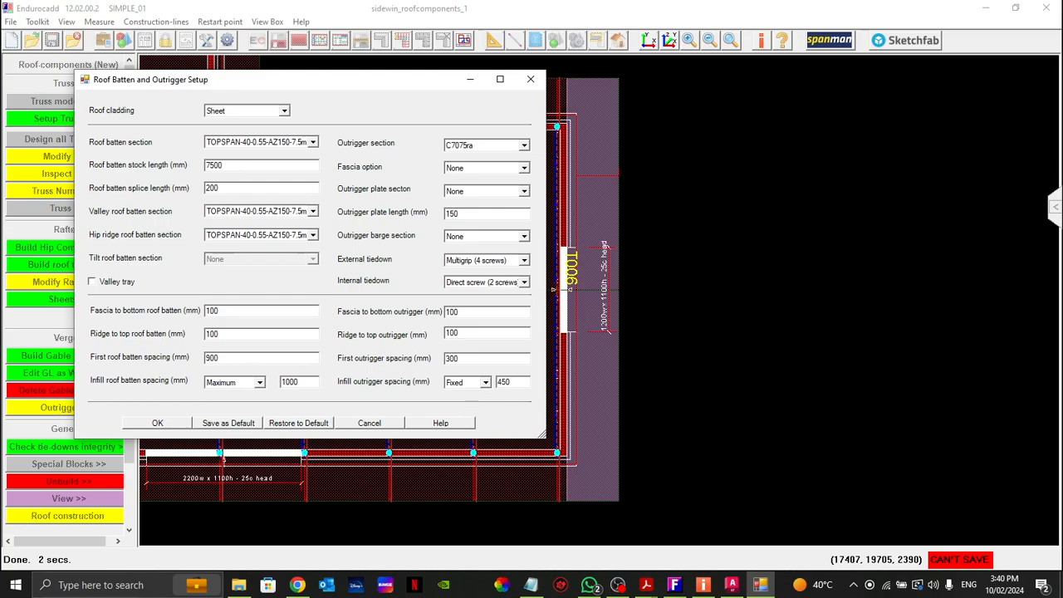
click(159, 424)
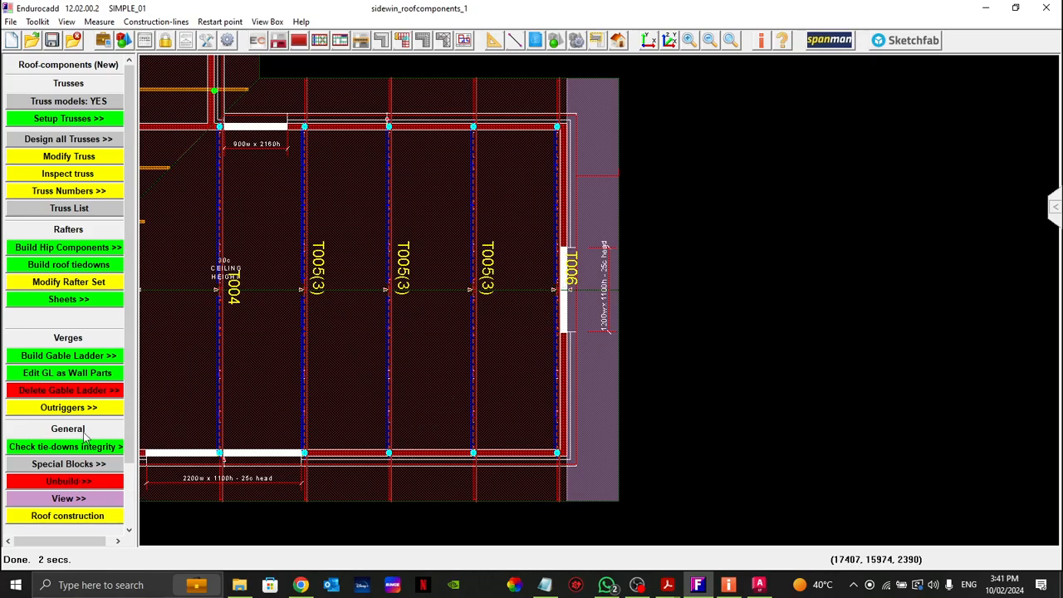
Step: Build the outriggers for the single roof block containing trusses T004 to T006 at the gable end
click(58, 410)
mouse_move(55, 443)
click(192, 454)
click(431, 343)
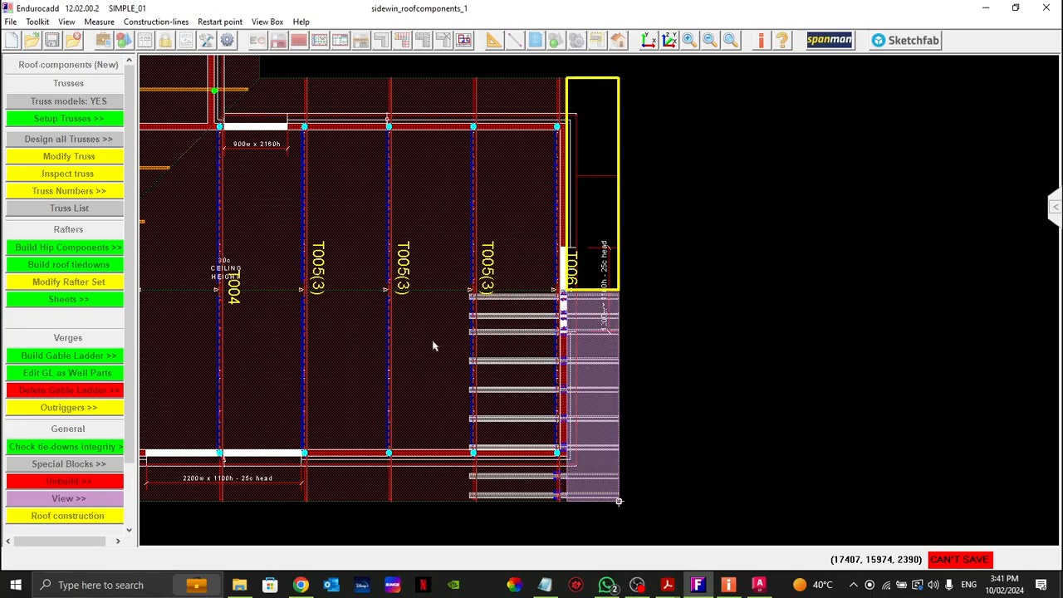
right_click(833, 314)
Step: Inspect the gable end outriggers and roof framing in a 3D component details view, and close the 3D view
click(549, 43)
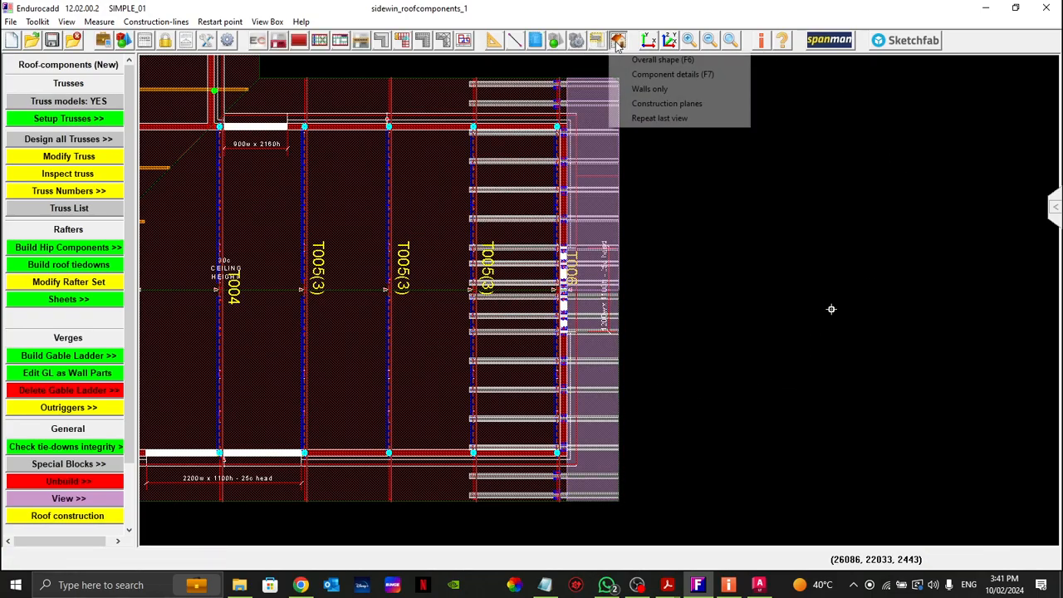
click(654, 76)
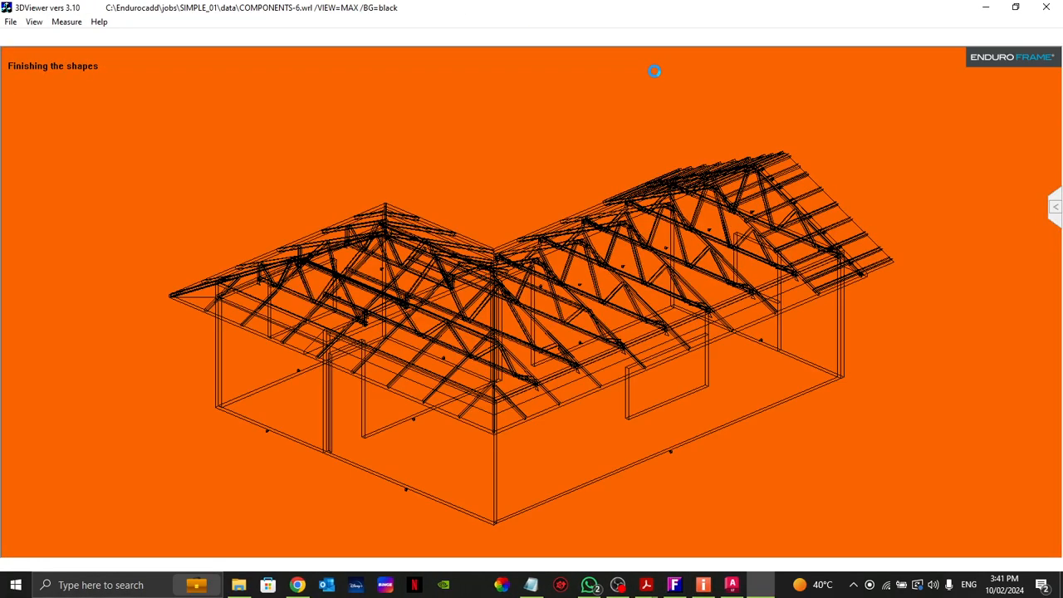
scroll(558, 356, up, 6)
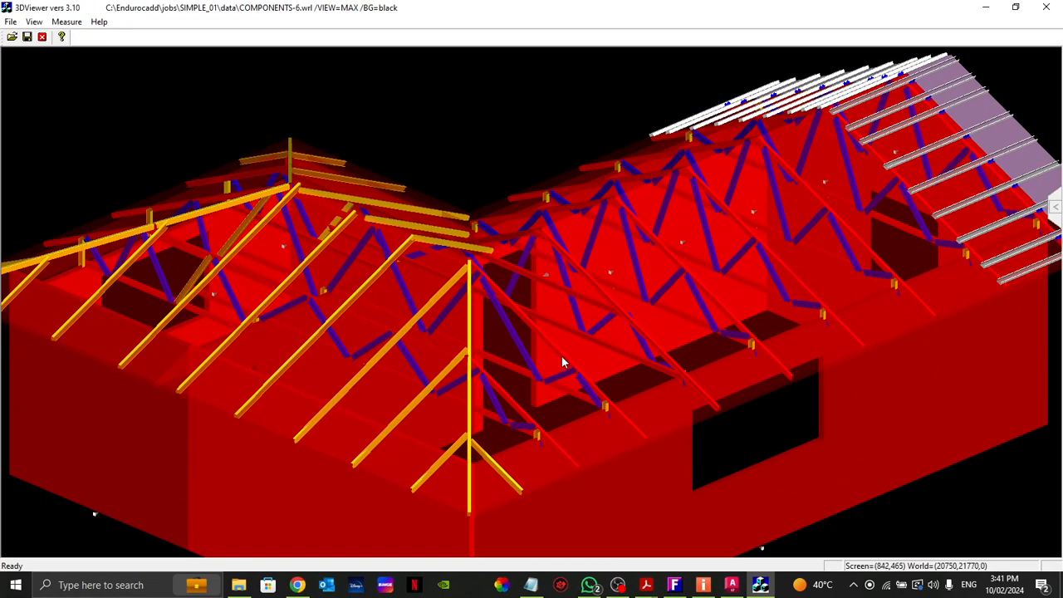
drag(574, 348, 528, 224)
scroll(493, 291, down, 3)
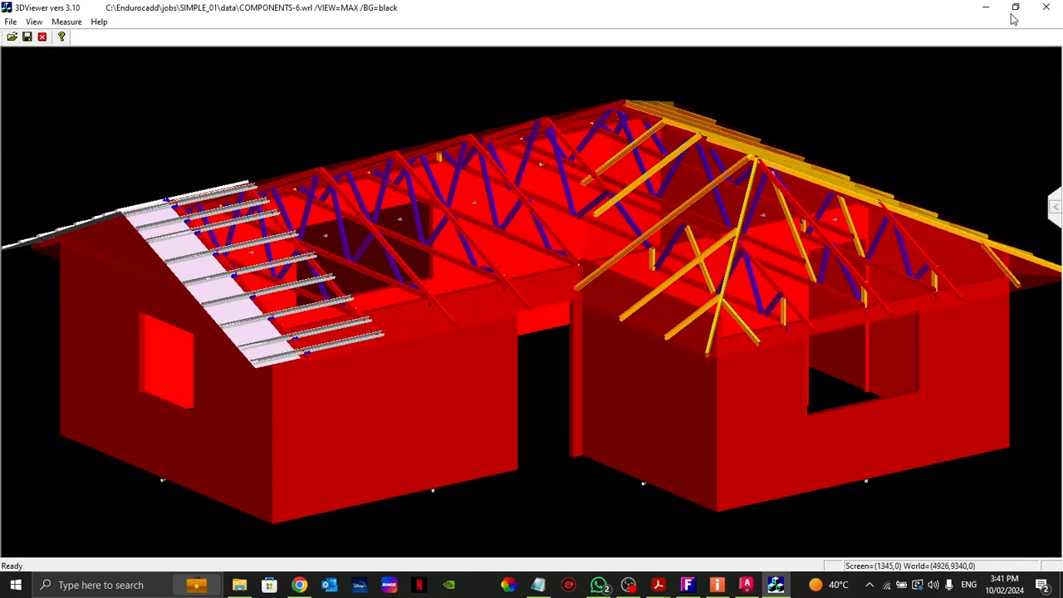
click(1045, 8)
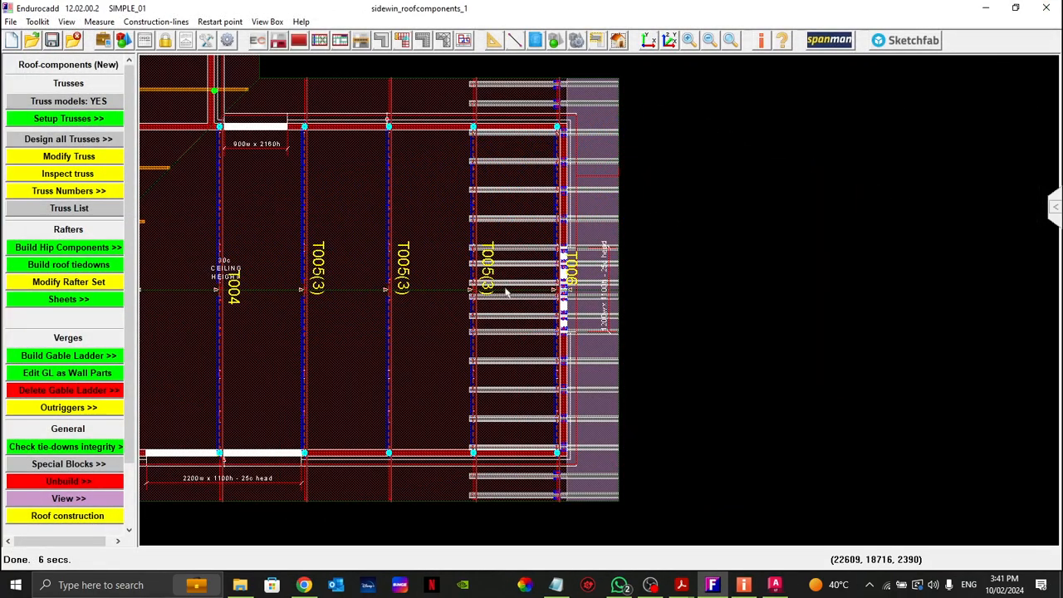